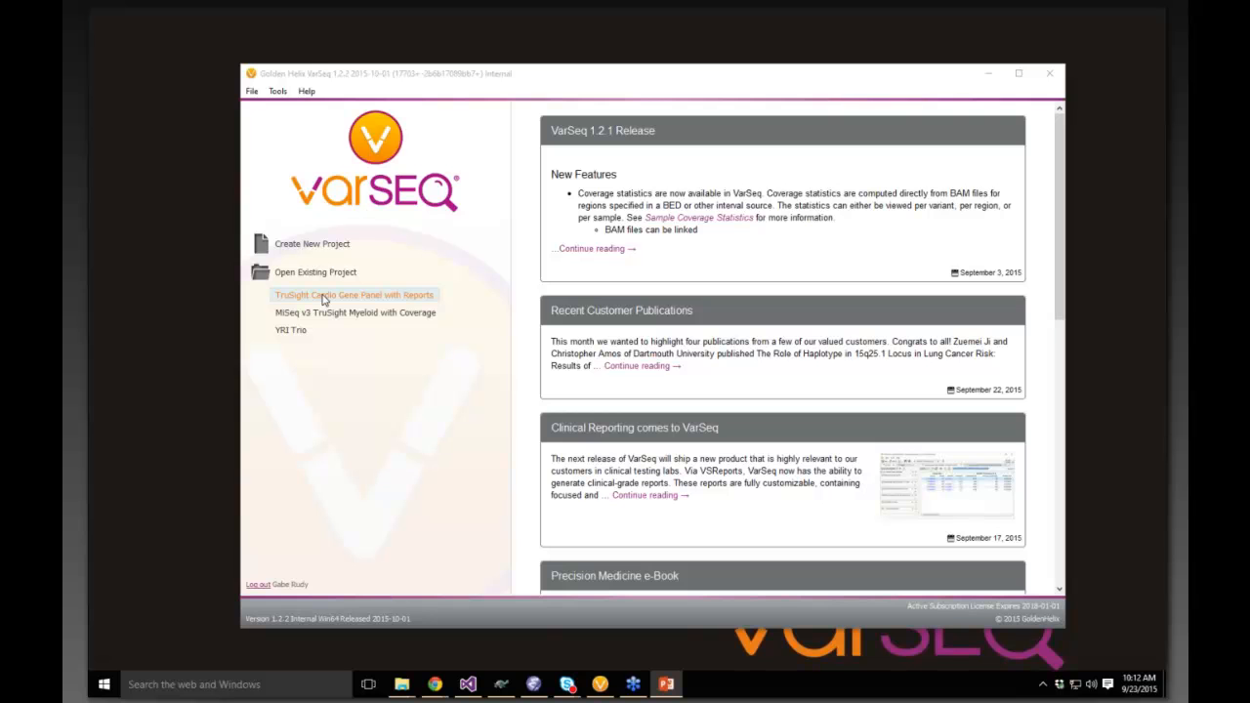
- Open the TruSight Cardio Gene Panel with Reports project and look across the annotation columns of its variant table
click(325, 296)
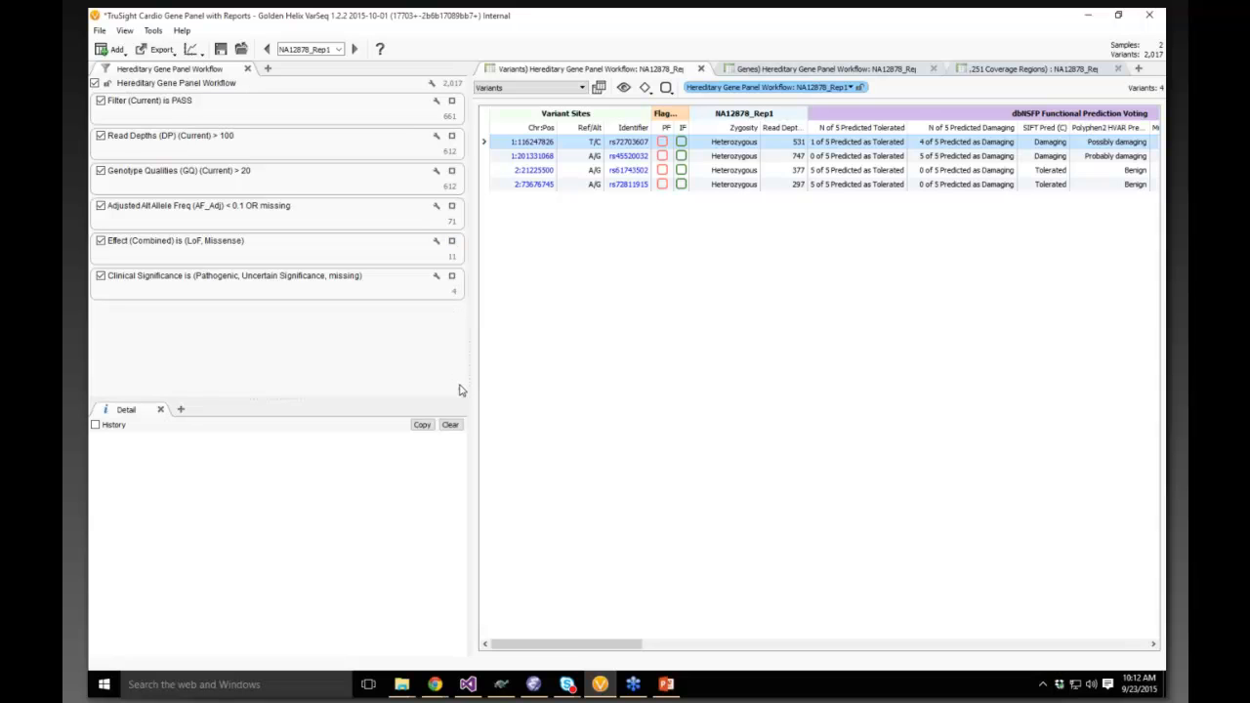
mouse_move(462, 393)
drag(604, 650, 738, 215)
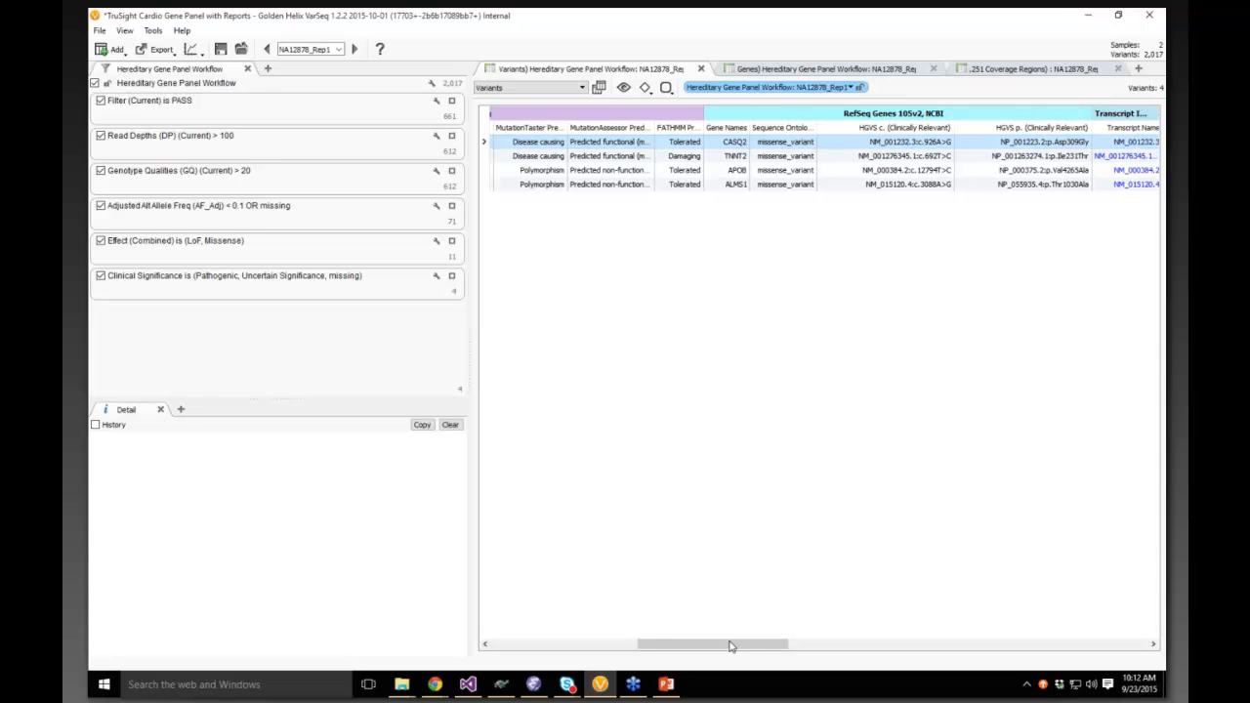
drag(733, 645, 974, 650)
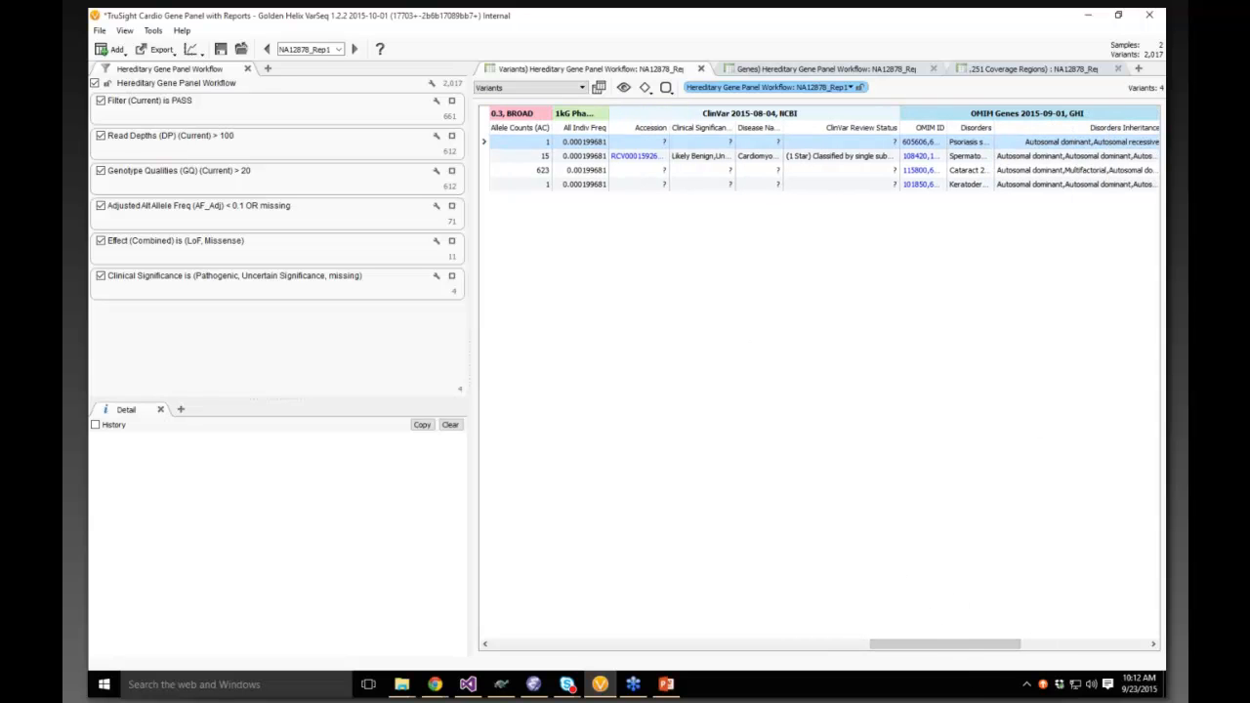
scroll(965, 648, down, 2)
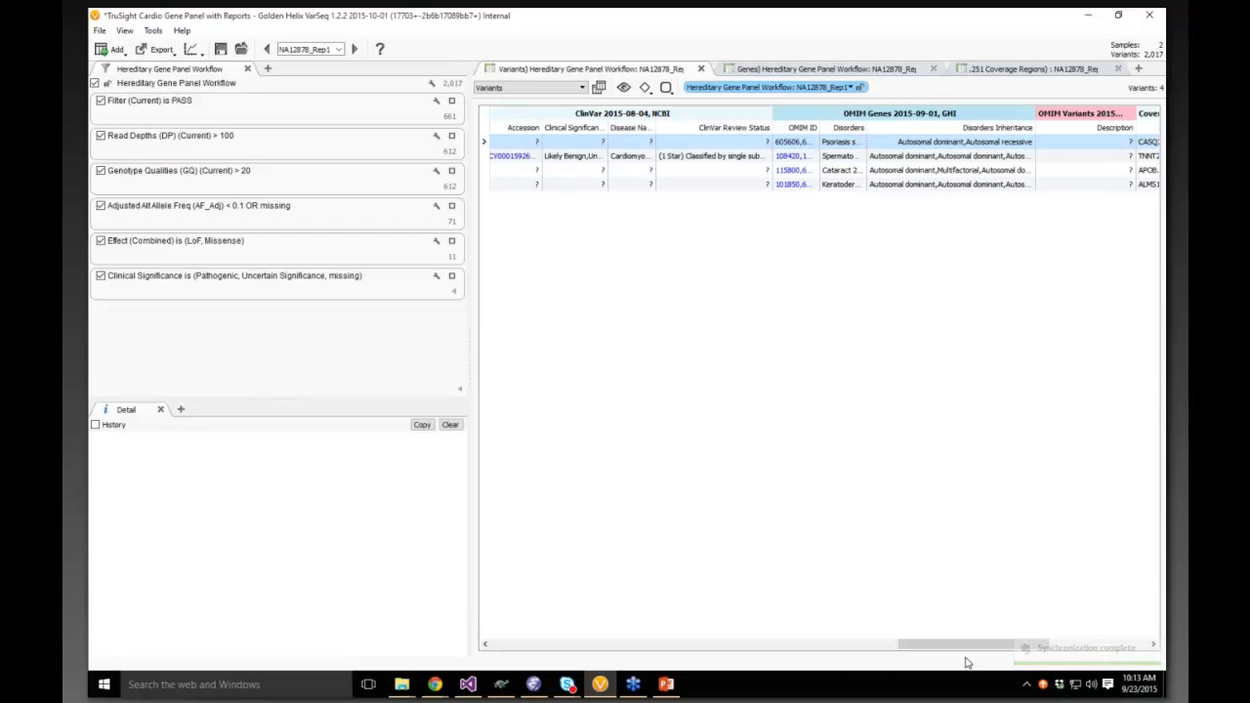
drag(969, 647, 544, 635)
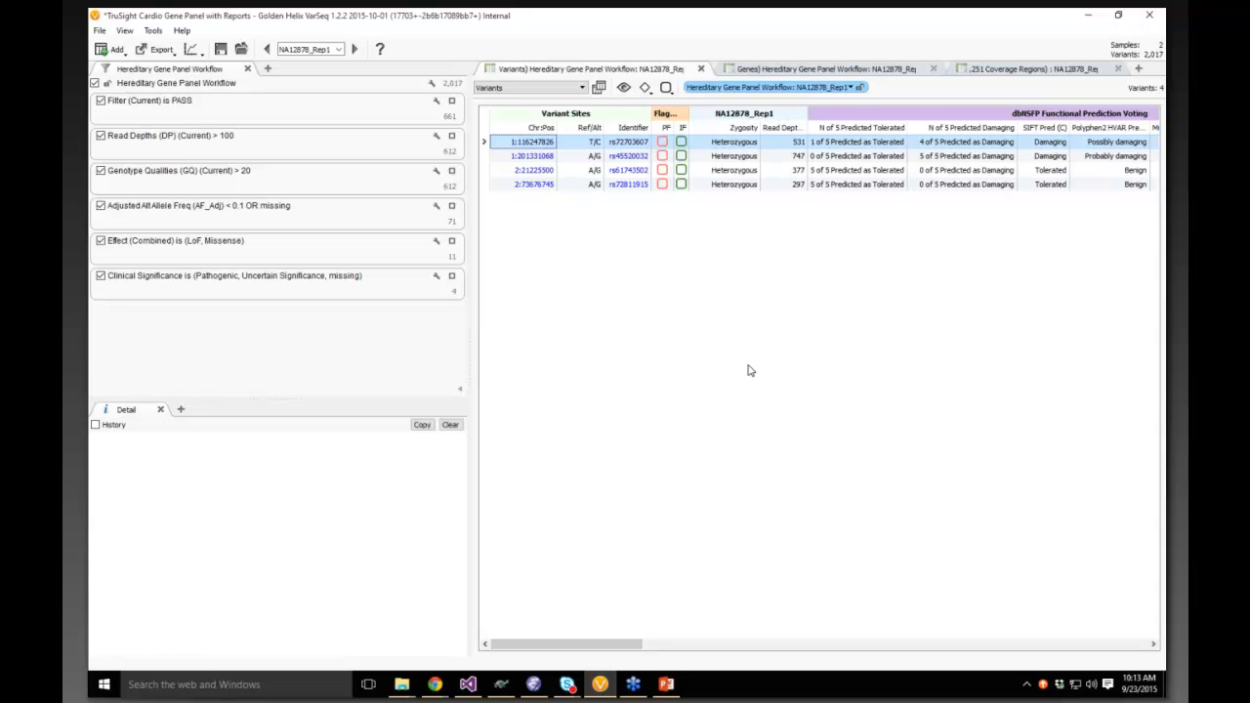
- Show the Genotype Qualities (GQ) column in the variant table and view the details of variant 1:201331068
click(805, 118)
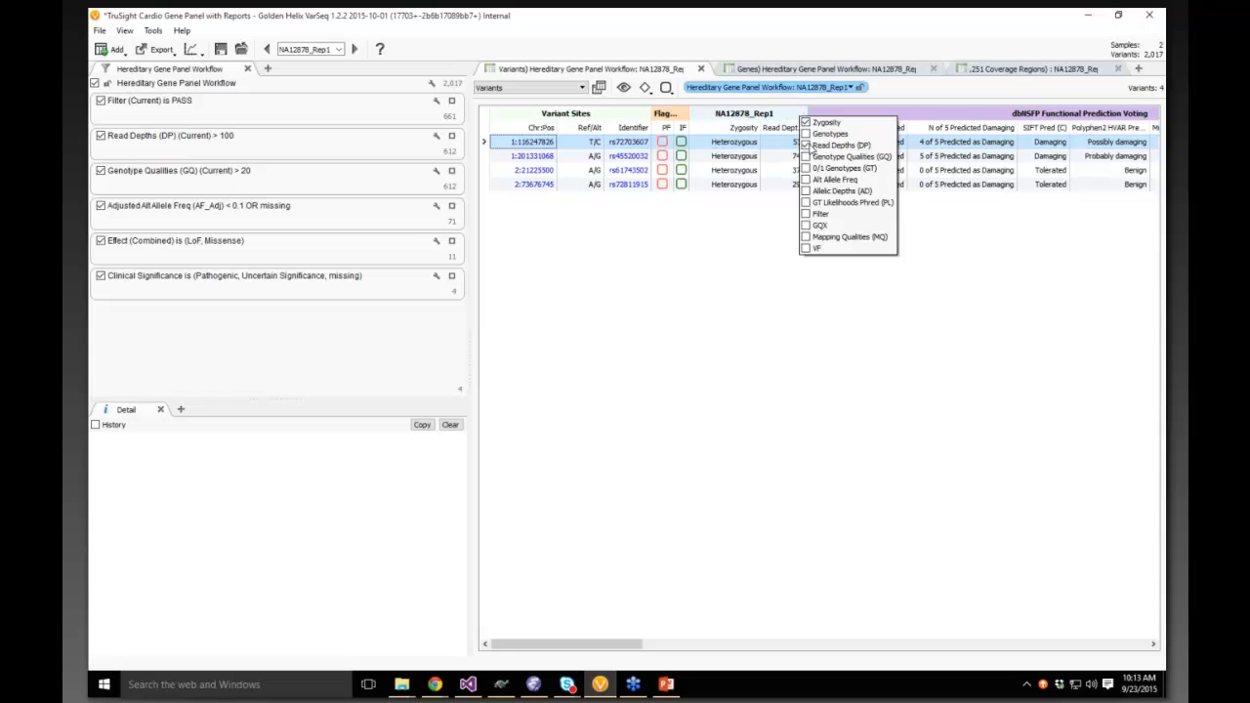
click(806, 157)
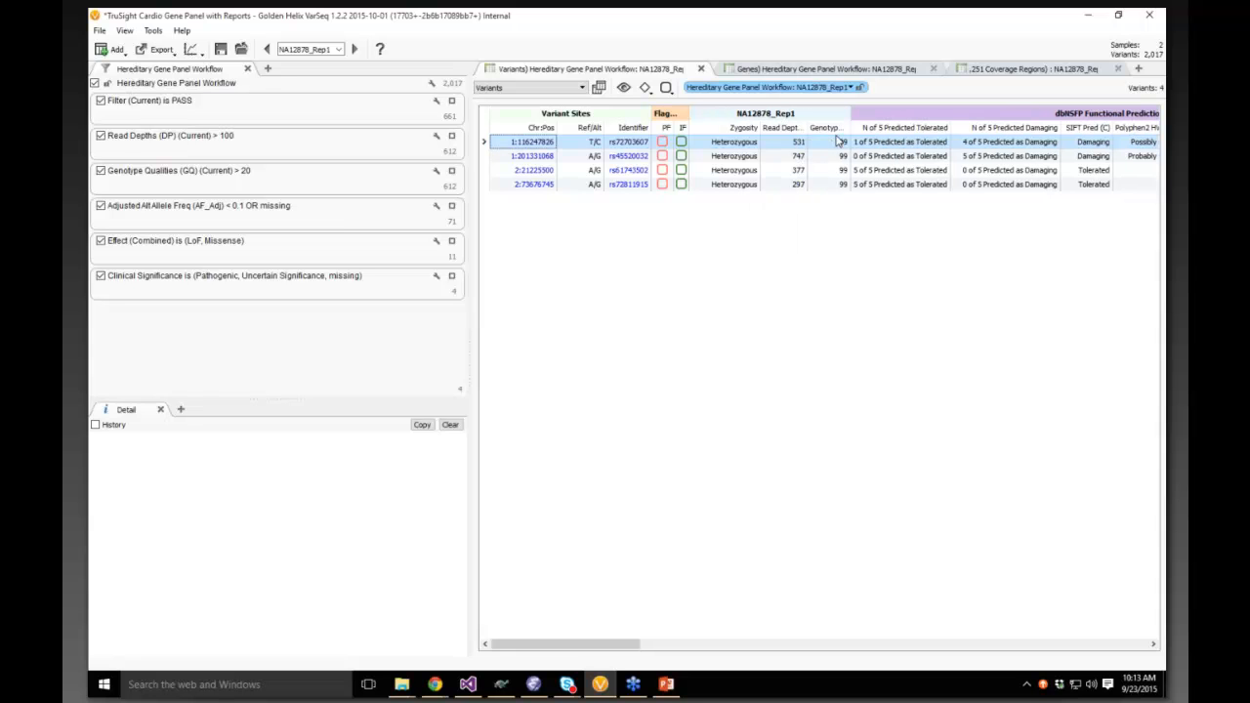
click(745, 158)
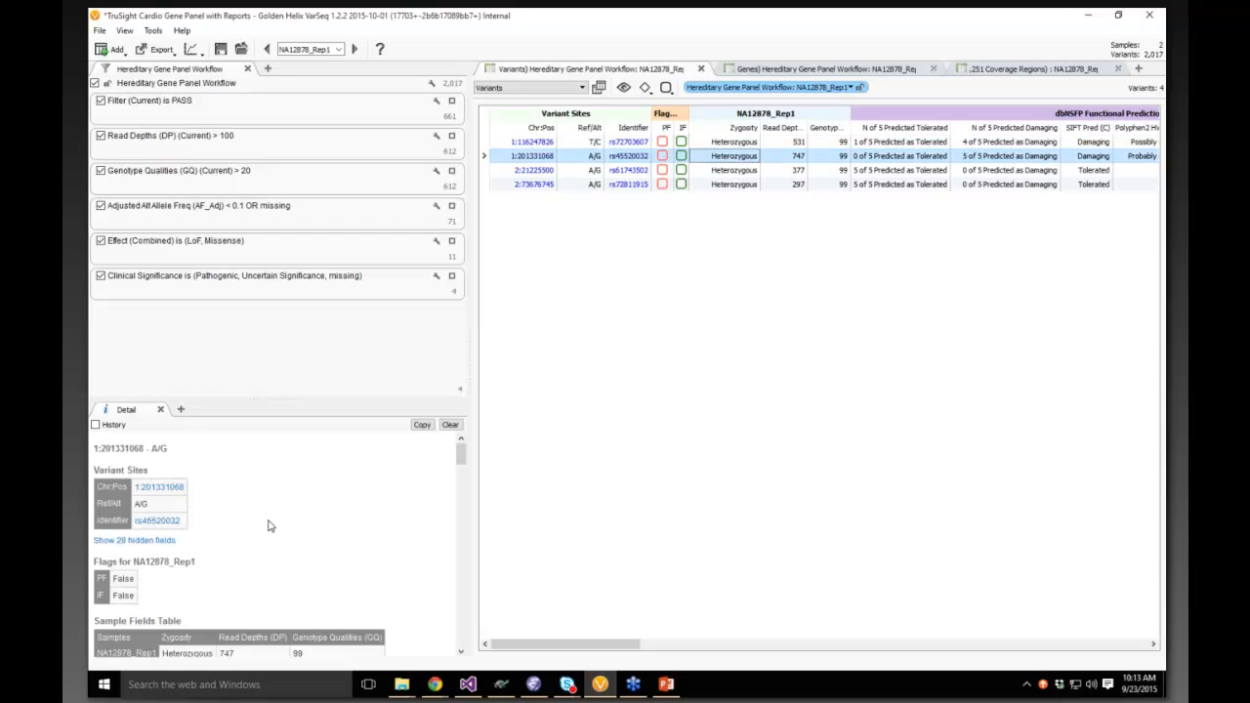
scroll(267, 524, down, 3)
scroll(234, 612, up, 3)
- Switch the Genes table to show Samples and review the per-sample coverage statistics
click(849, 71)
click(532, 88)
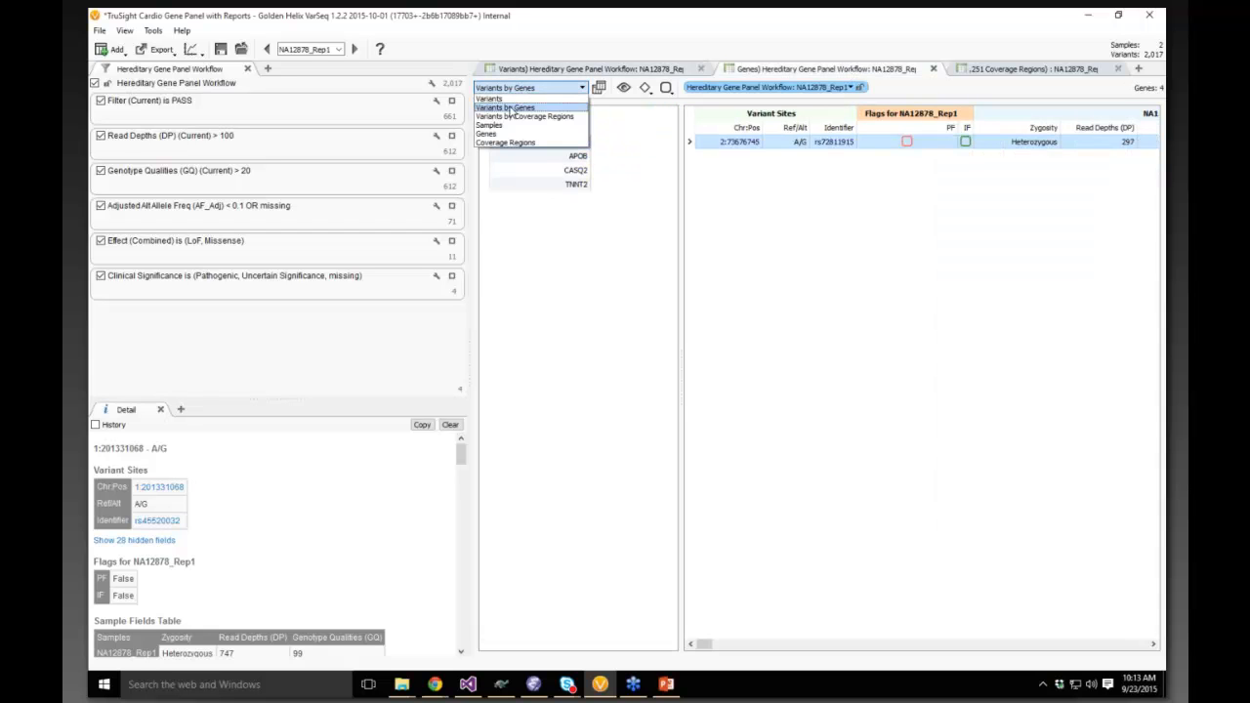
click(494, 125)
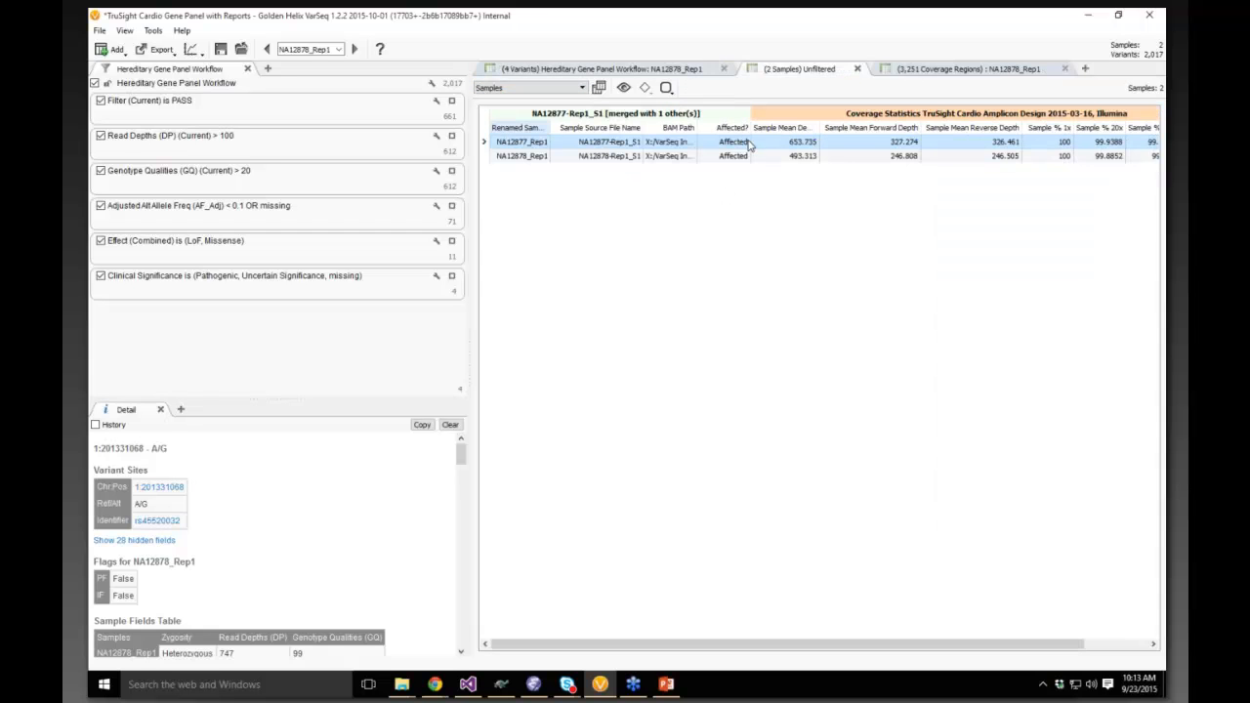
click(497, 90)
click(505, 92)
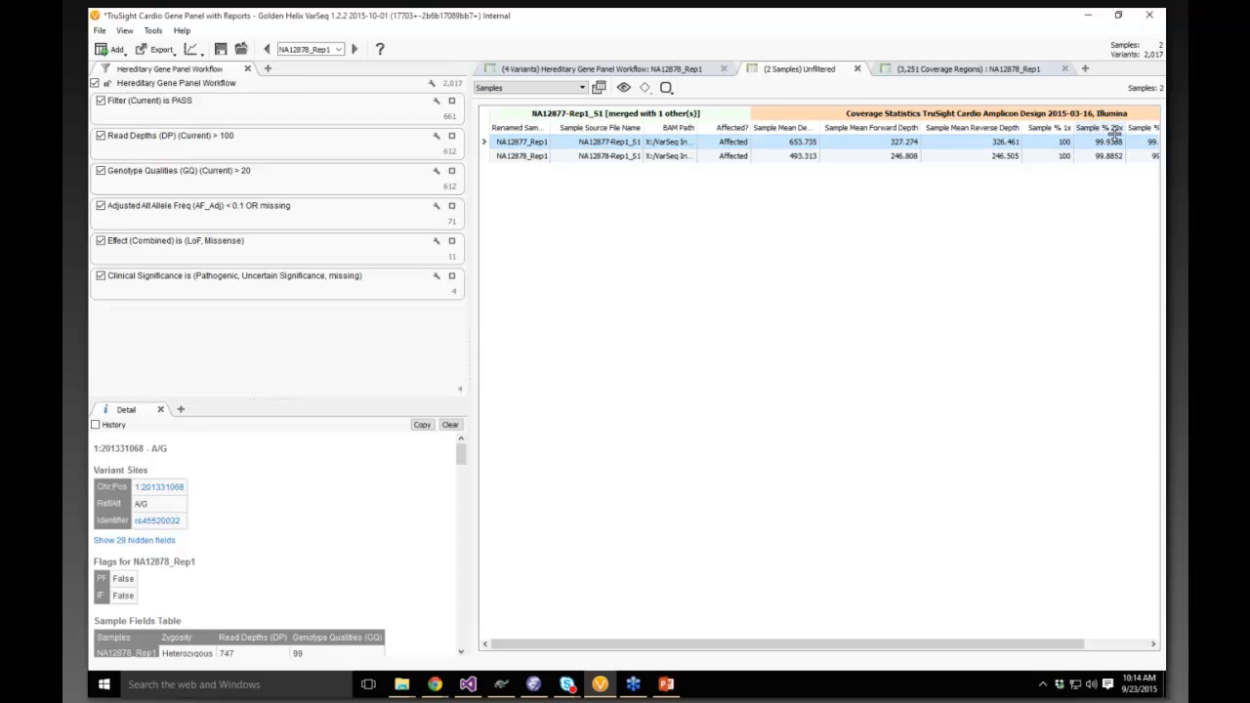
drag(1023, 646, 1057, 647)
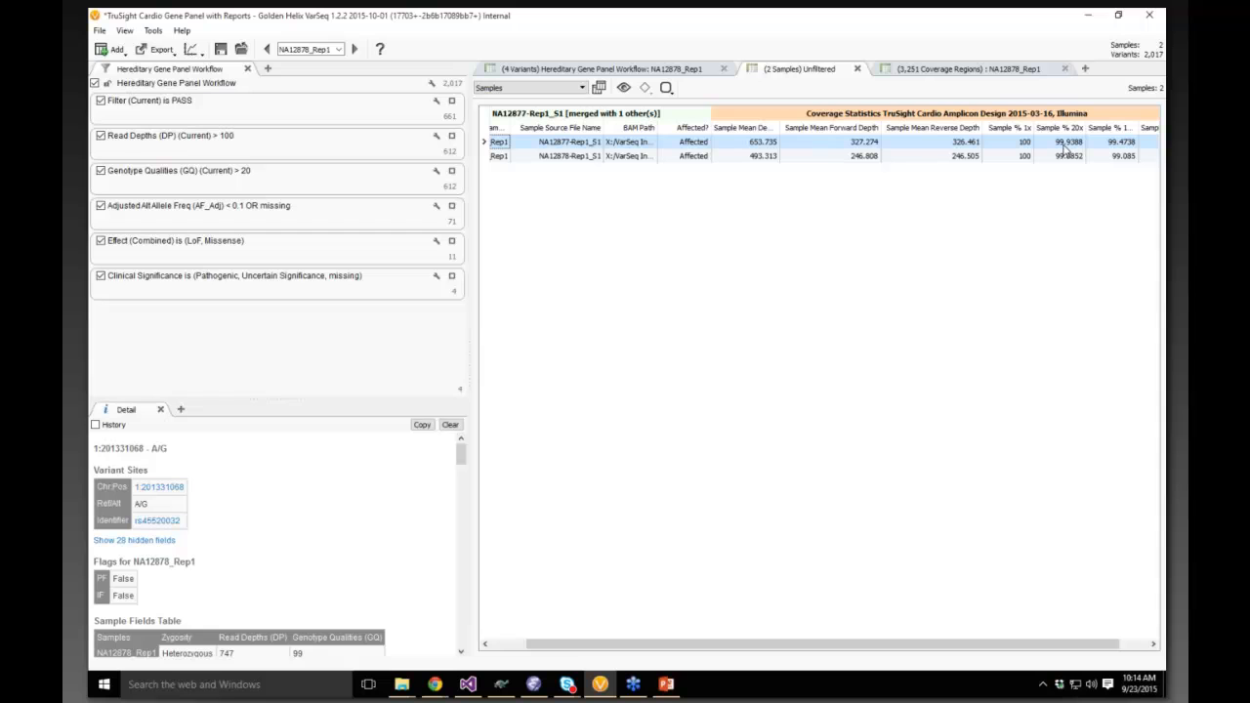
drag(906, 645, 815, 647)
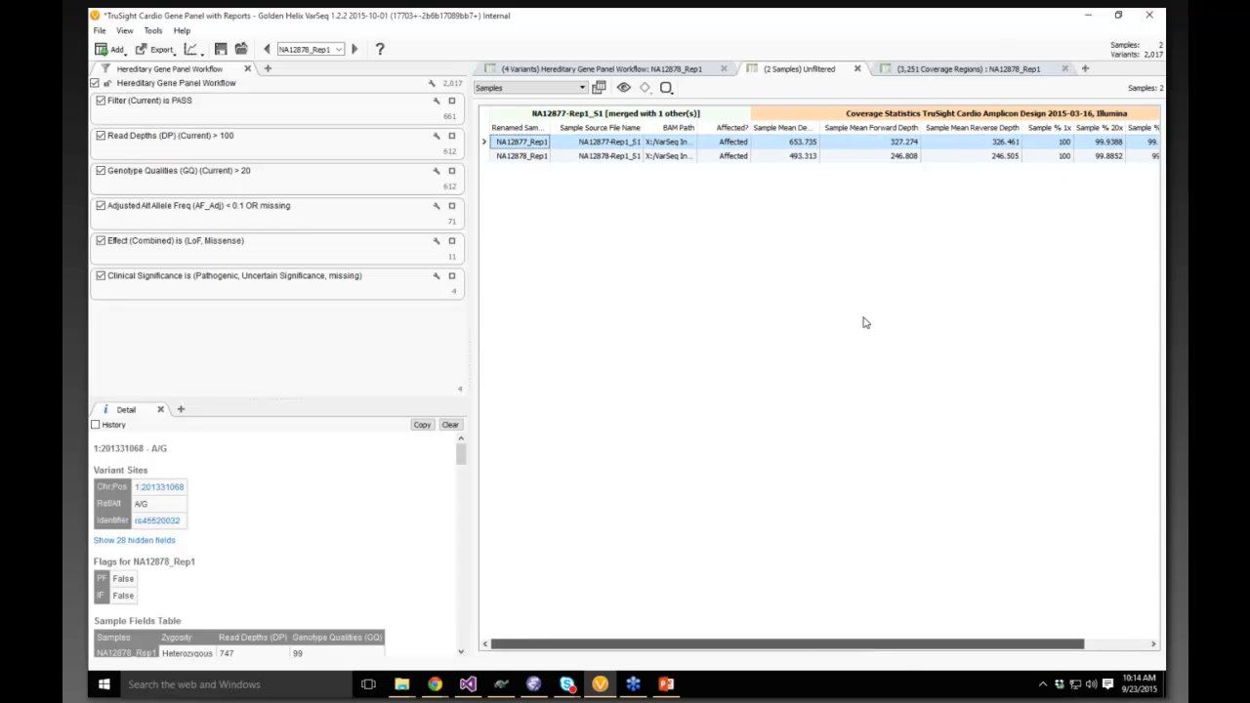
- Widen the Name column in the coverage regions table to show full region names, and return to the variant table
click(931, 69)
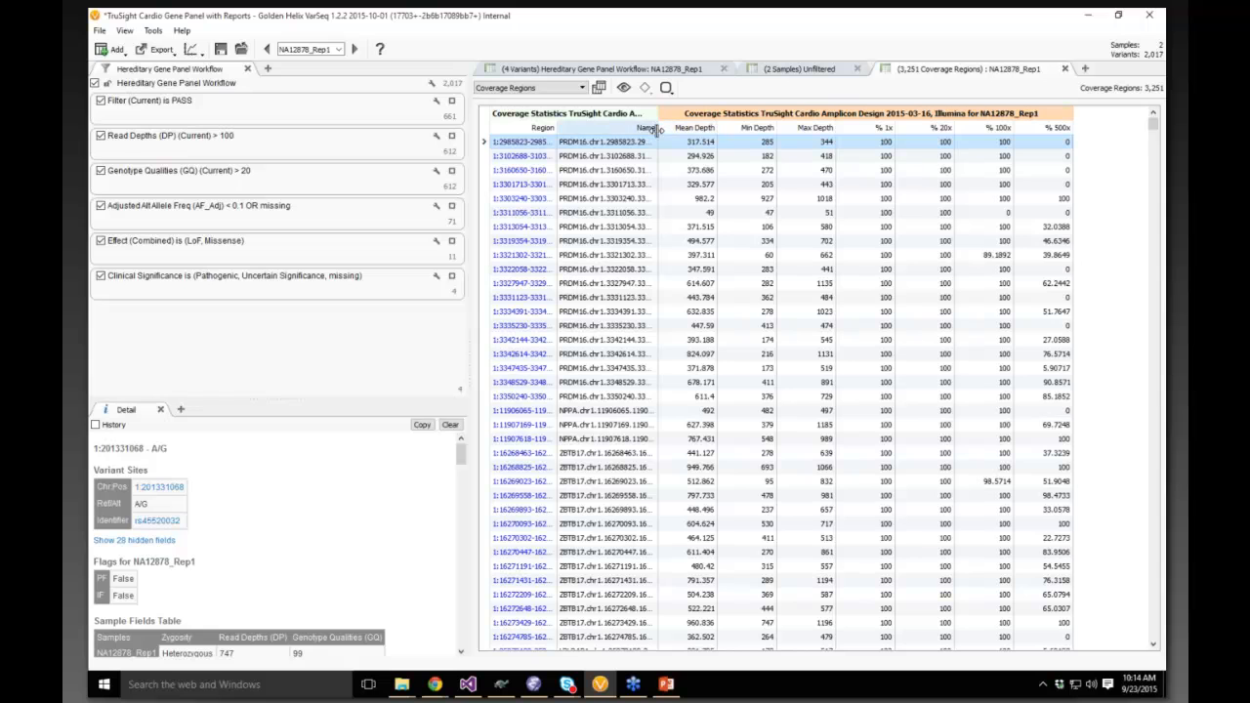
drag(656, 129, 749, 134)
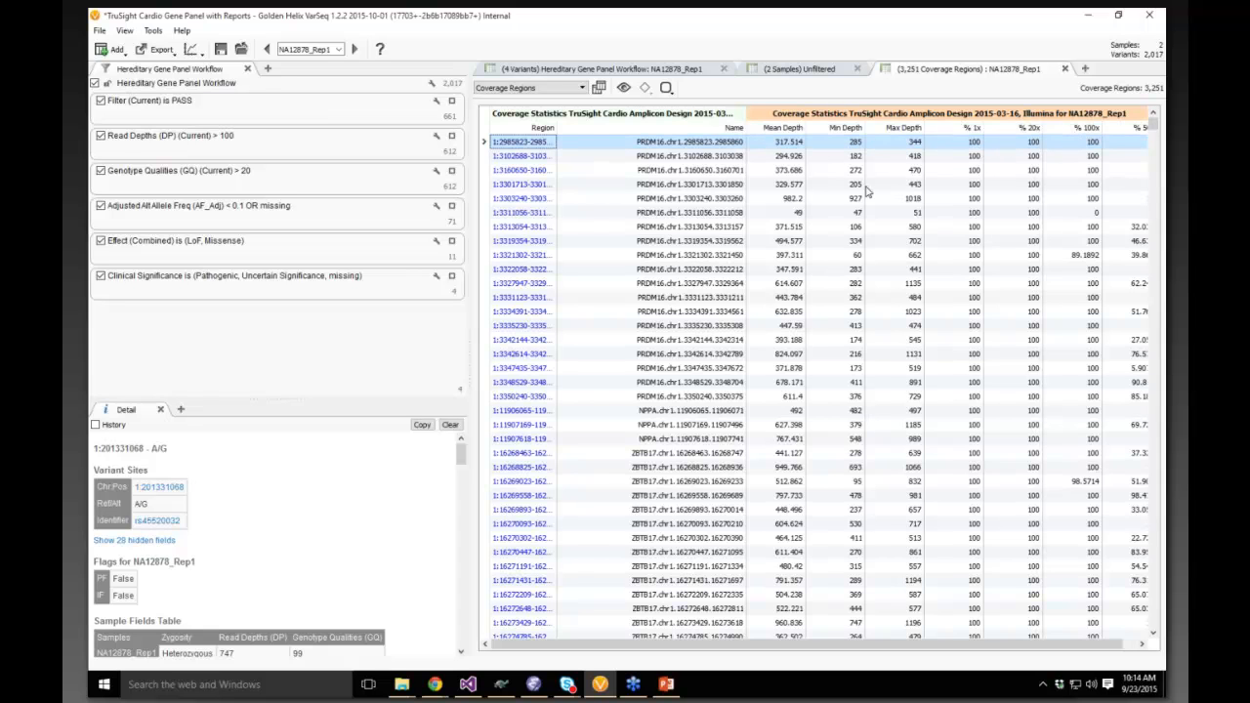
click(777, 76)
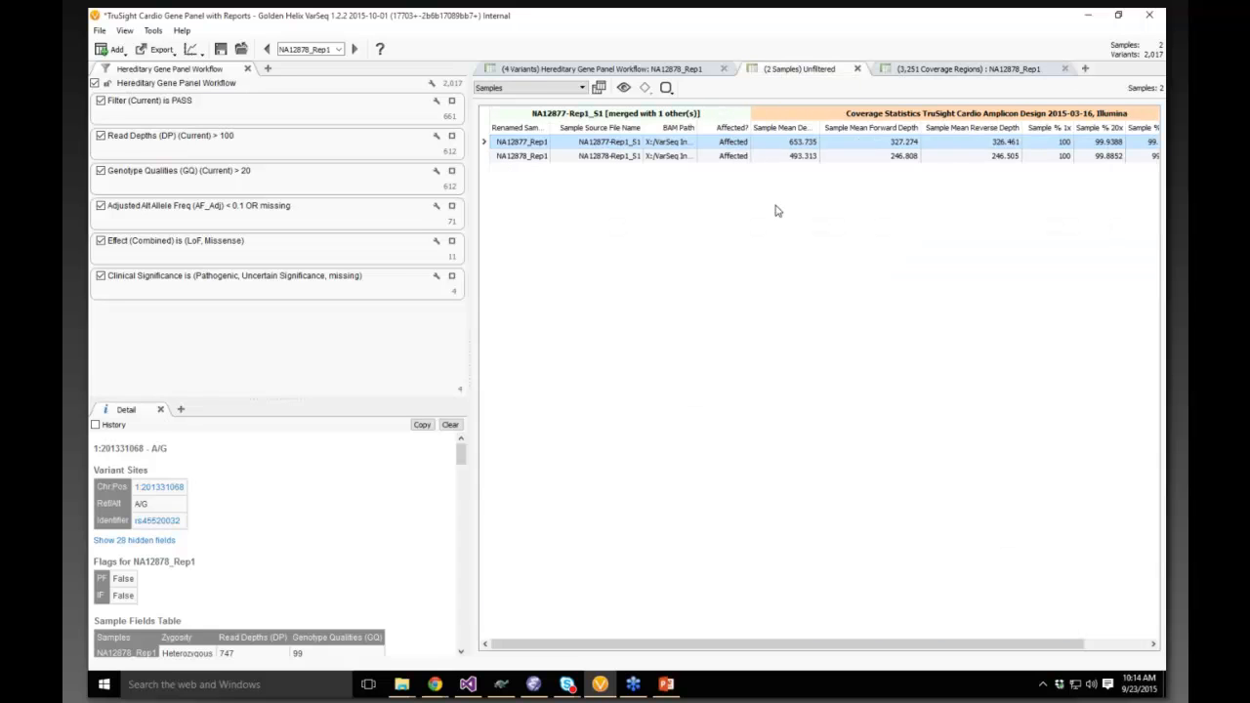
click(630, 74)
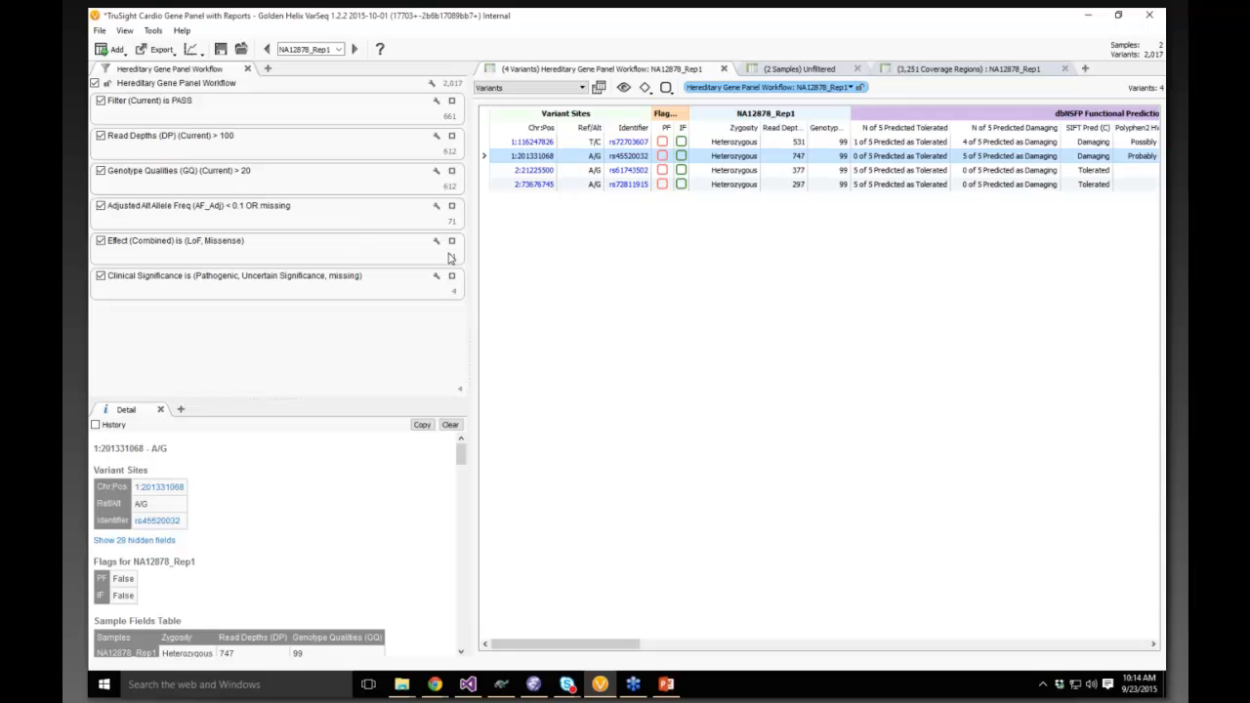
- Add a Report view beside the filter workflow, using the Cardio Gene Panel report template
click(268, 68)
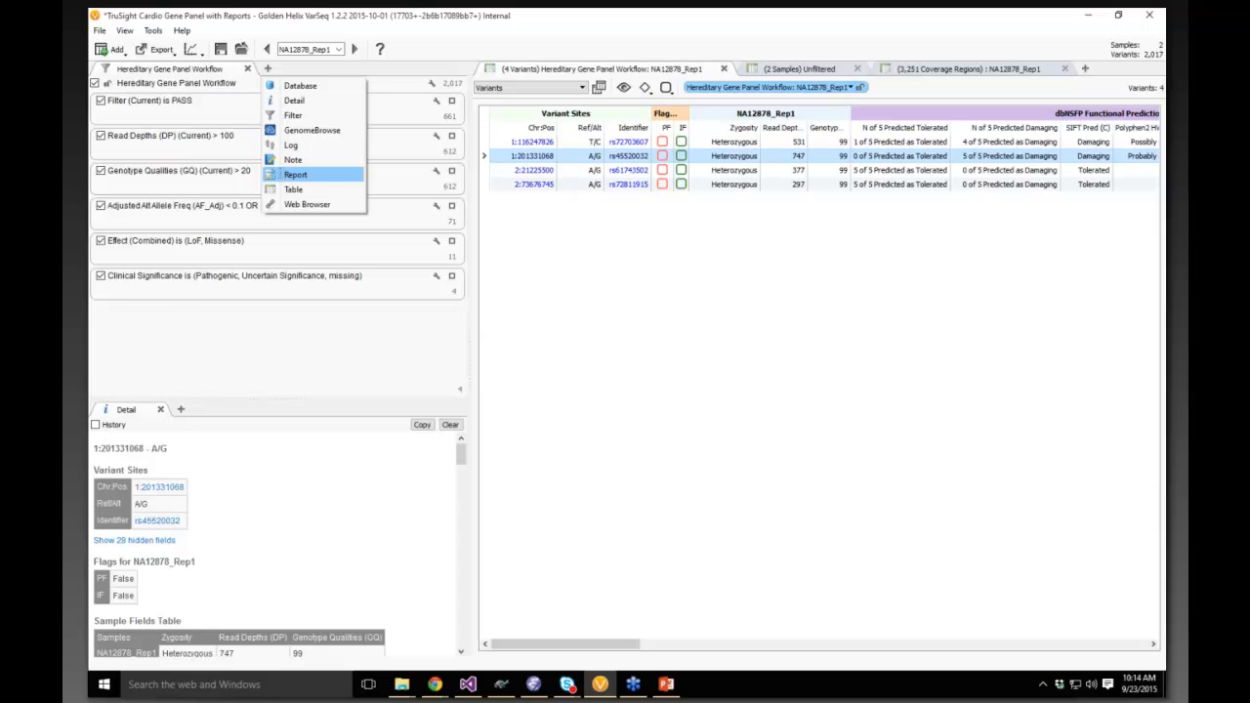
click(295, 174)
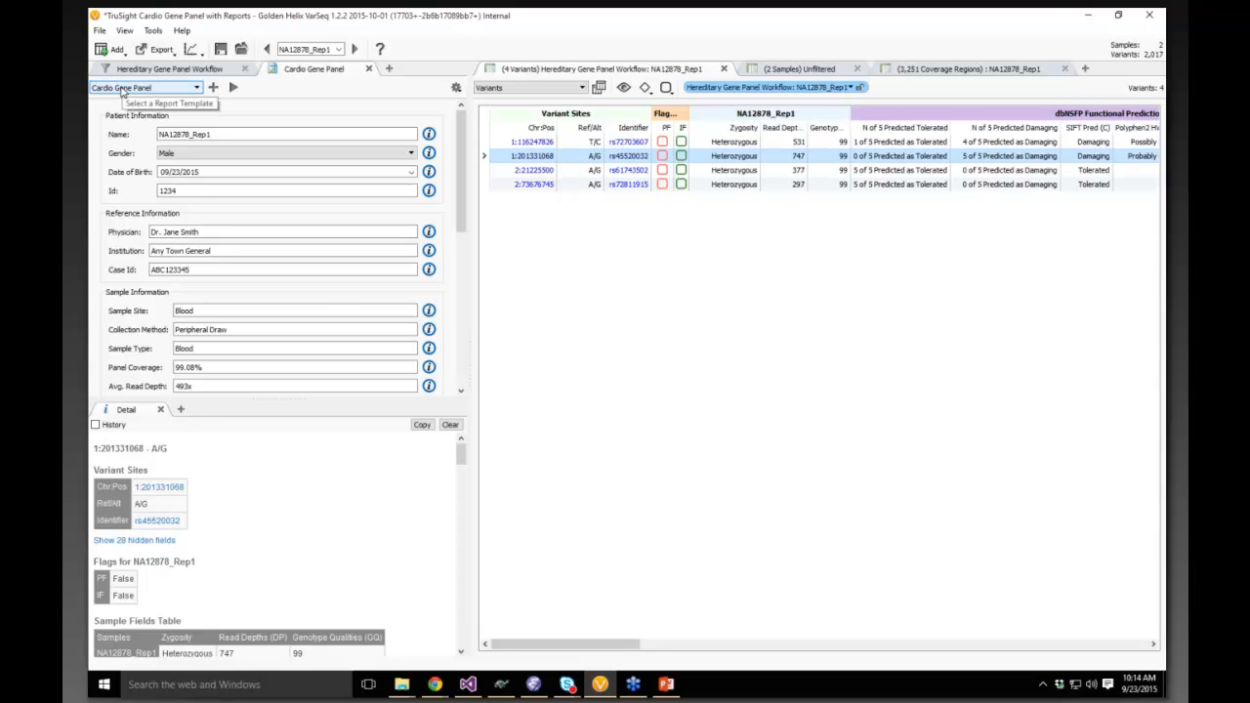
click(171, 93)
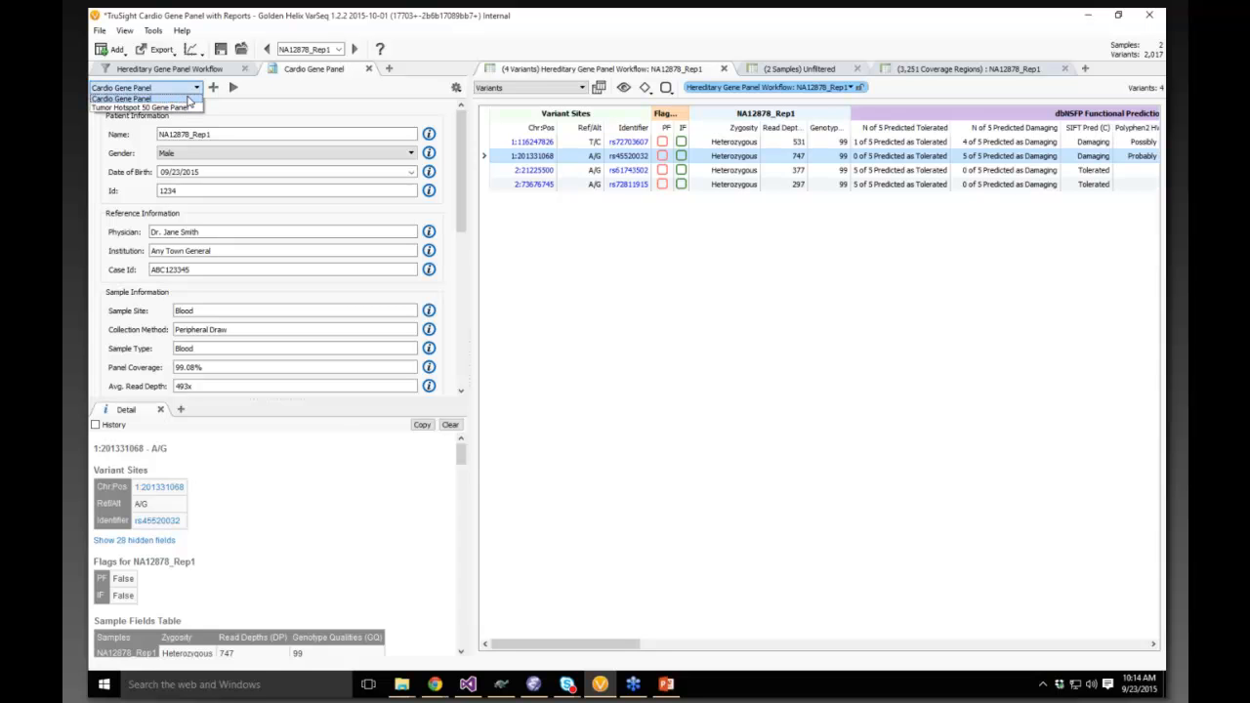
click(143, 99)
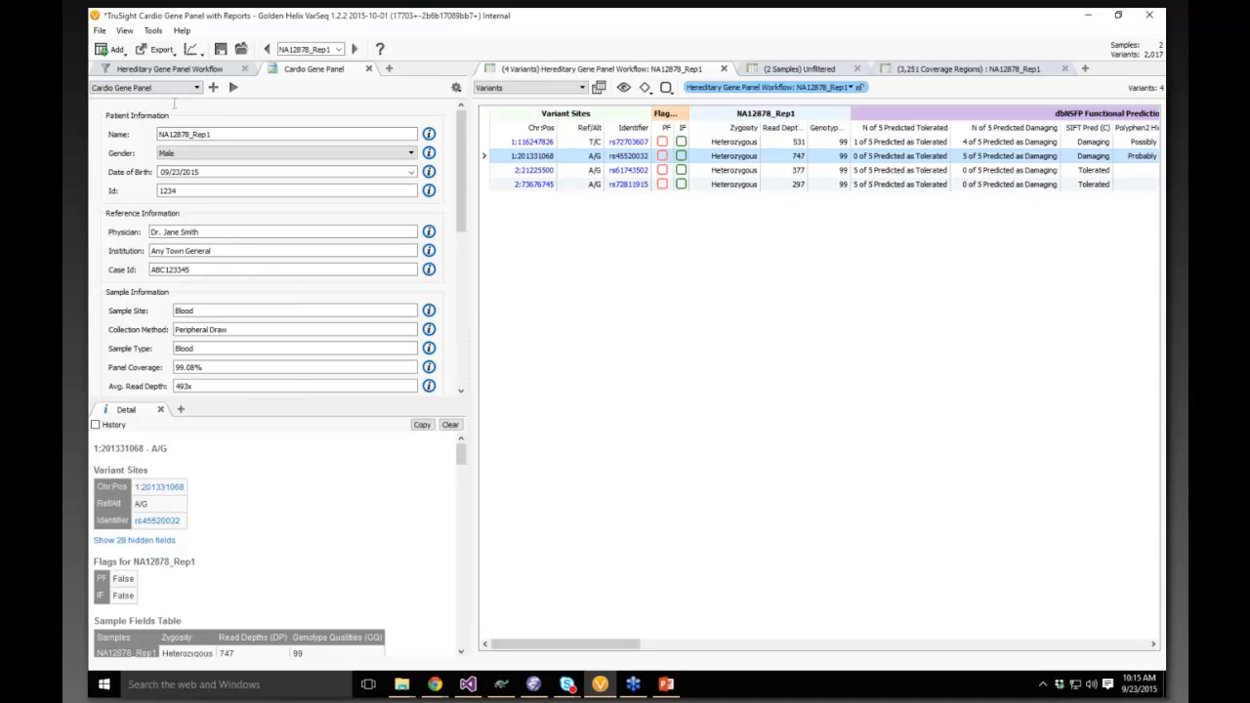
- Enlarge the report form by shrinking the Detail area and look through its fields down to the report signoff
drag(282, 398, 267, 591)
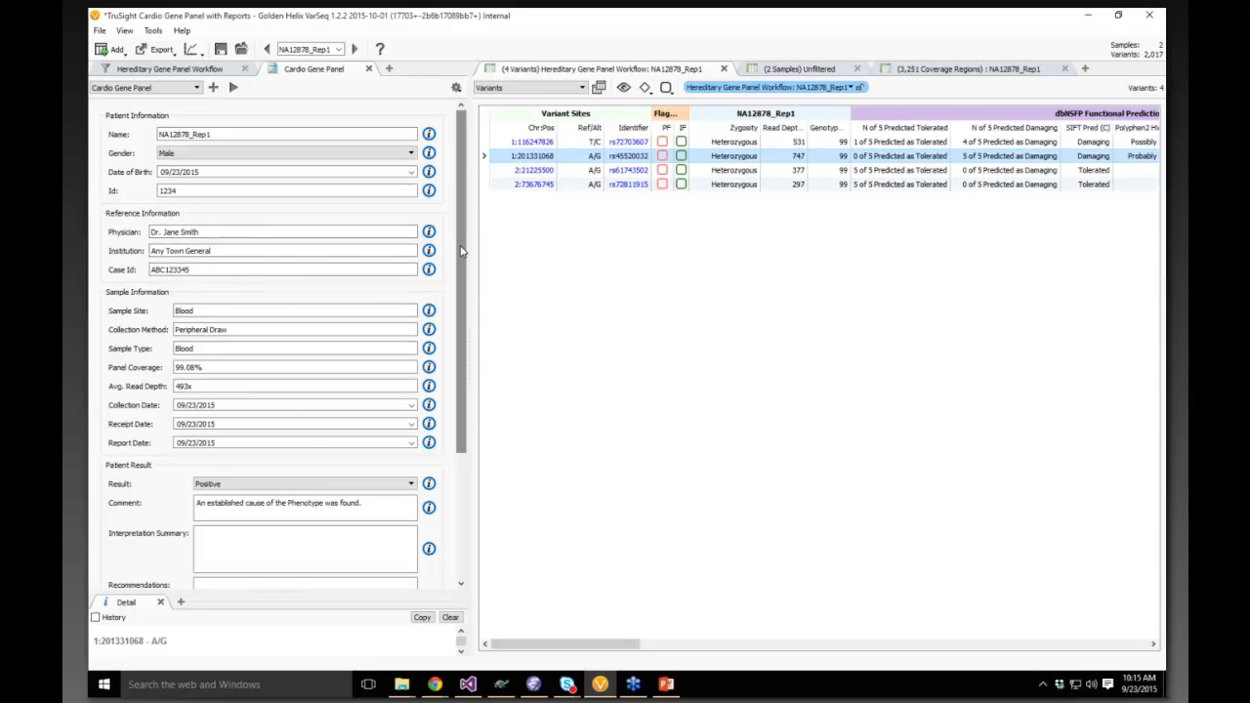
scroll(462, 265, down, 1)
drag(462, 265, 429, 390)
mouse_move(425, 335)
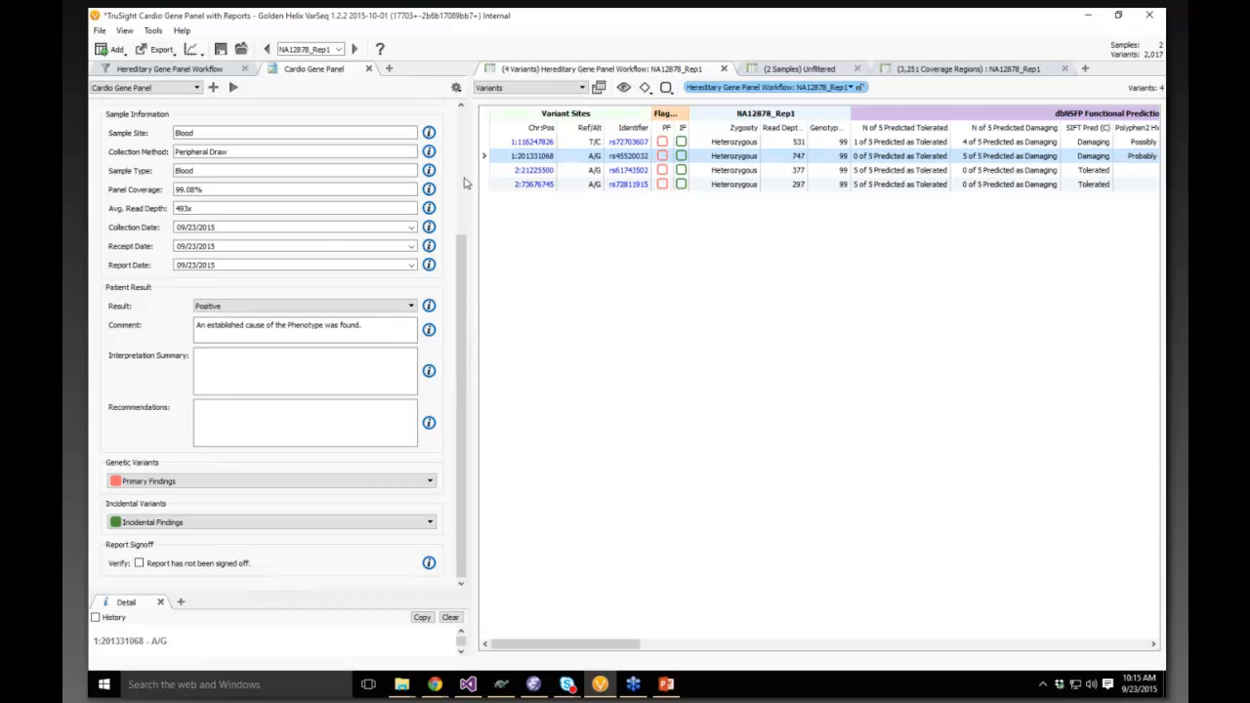
- Try Negative as the patient result in the report form and restore it to Positive
click(232, 309)
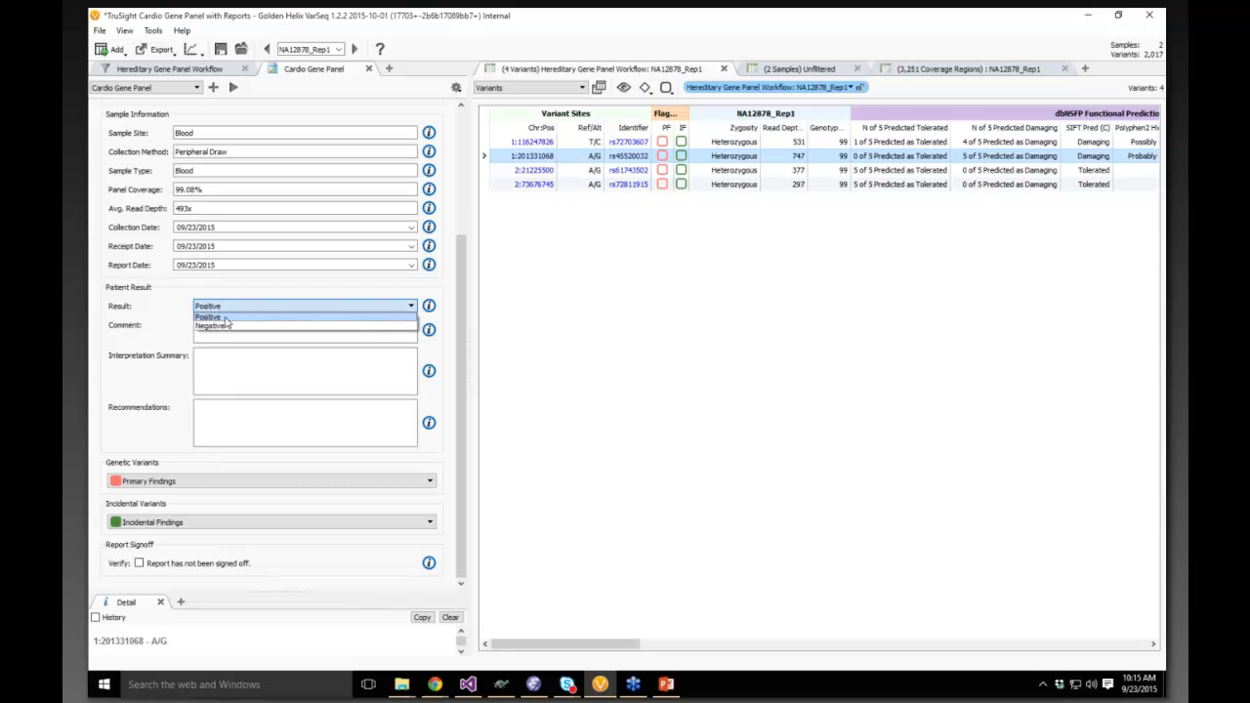
click(219, 323)
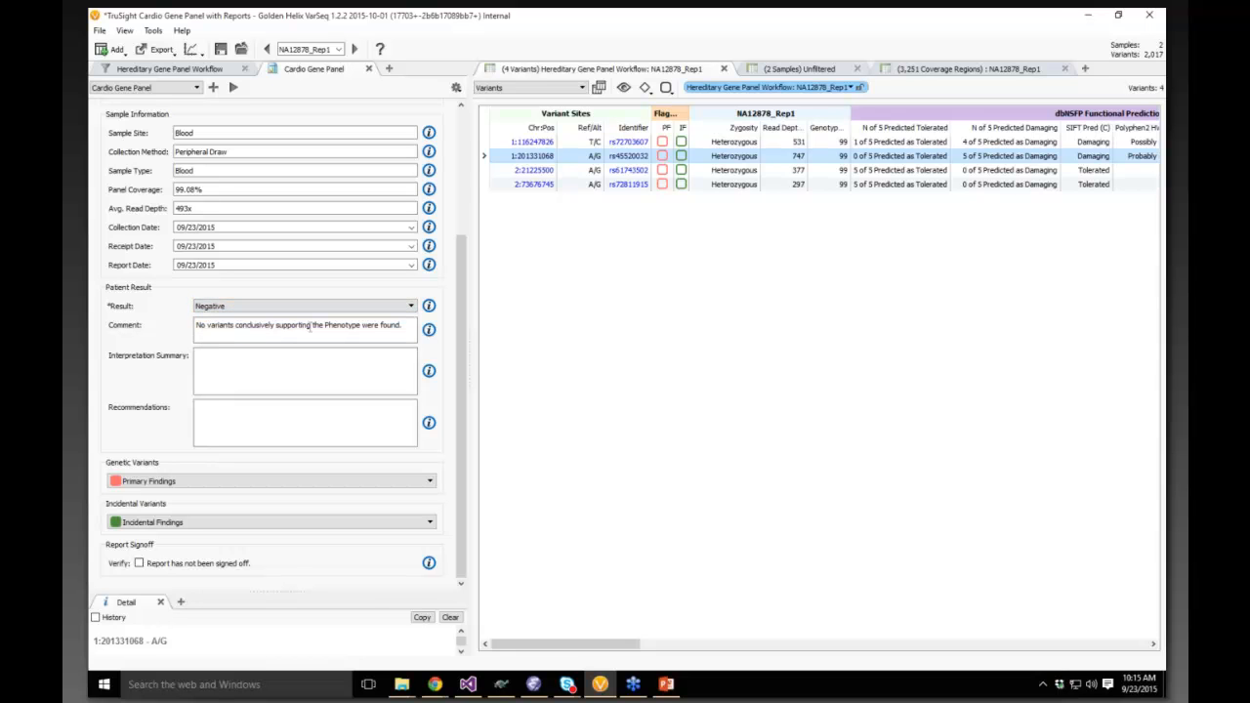
click(242, 308)
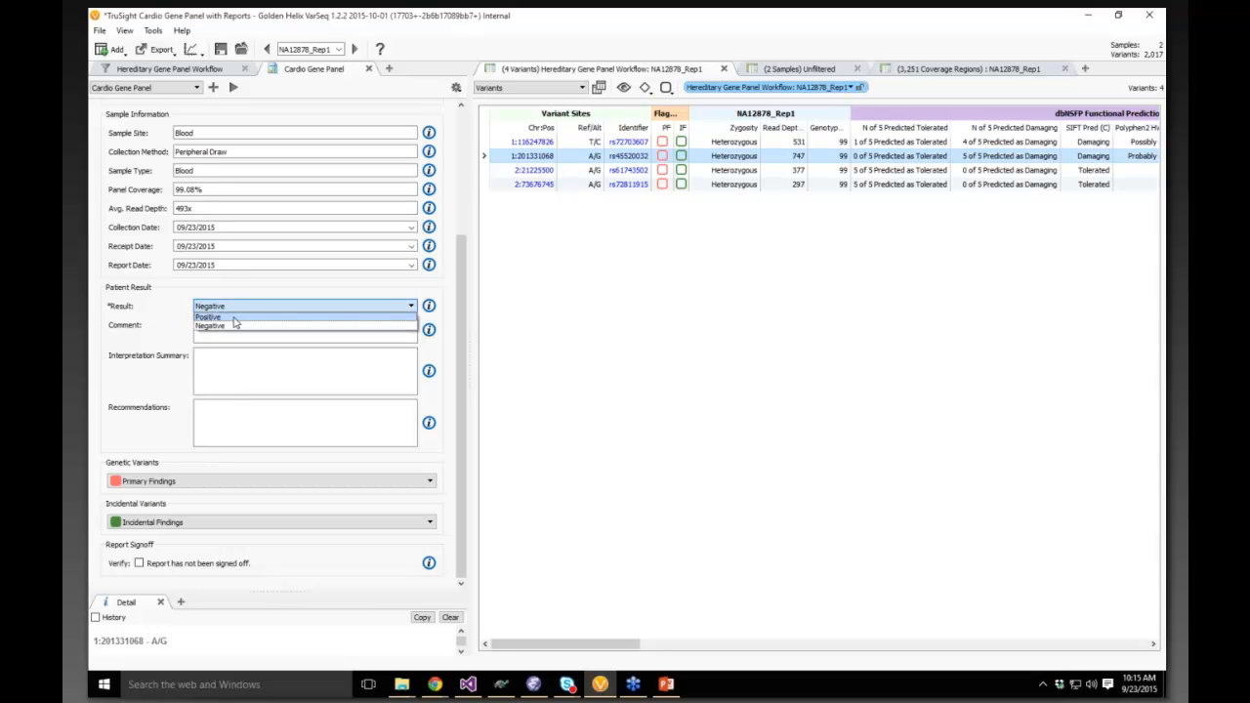
click(234, 319)
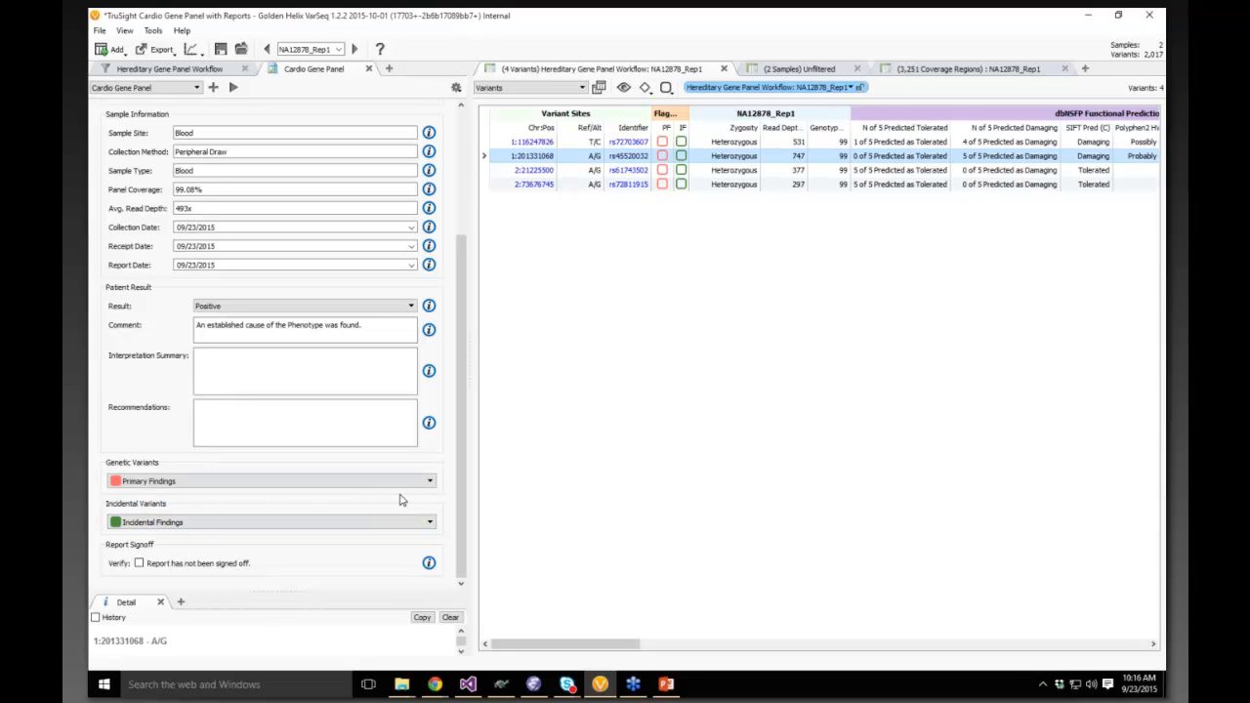
- Set the Primary Findings to the currently filtered variants and review their entries in the report form
click(665, 90)
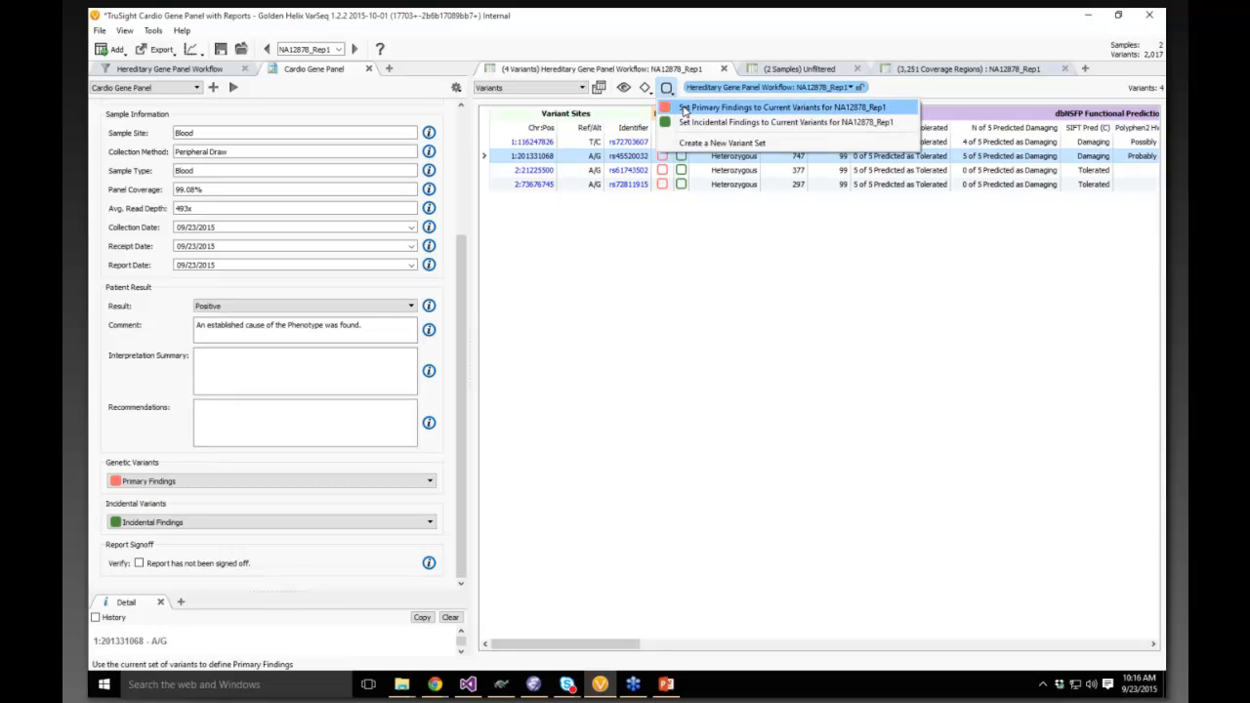
click(683, 109)
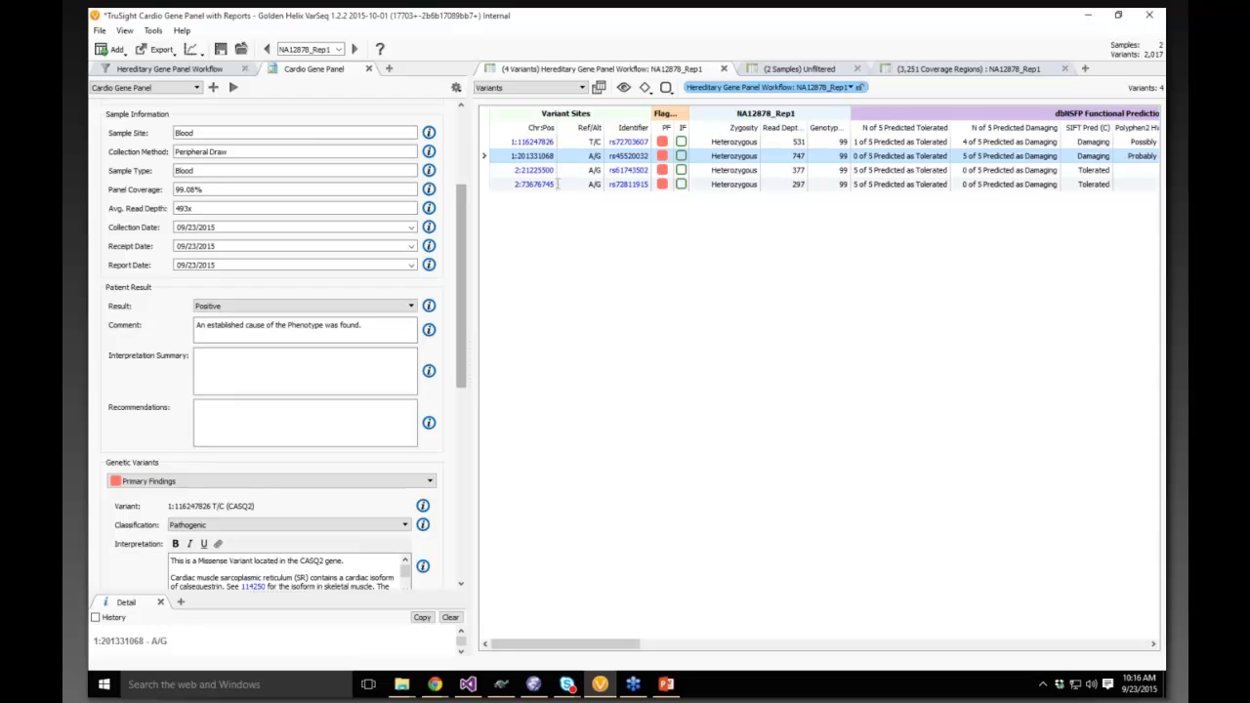
scroll(443, 445, down, 9)
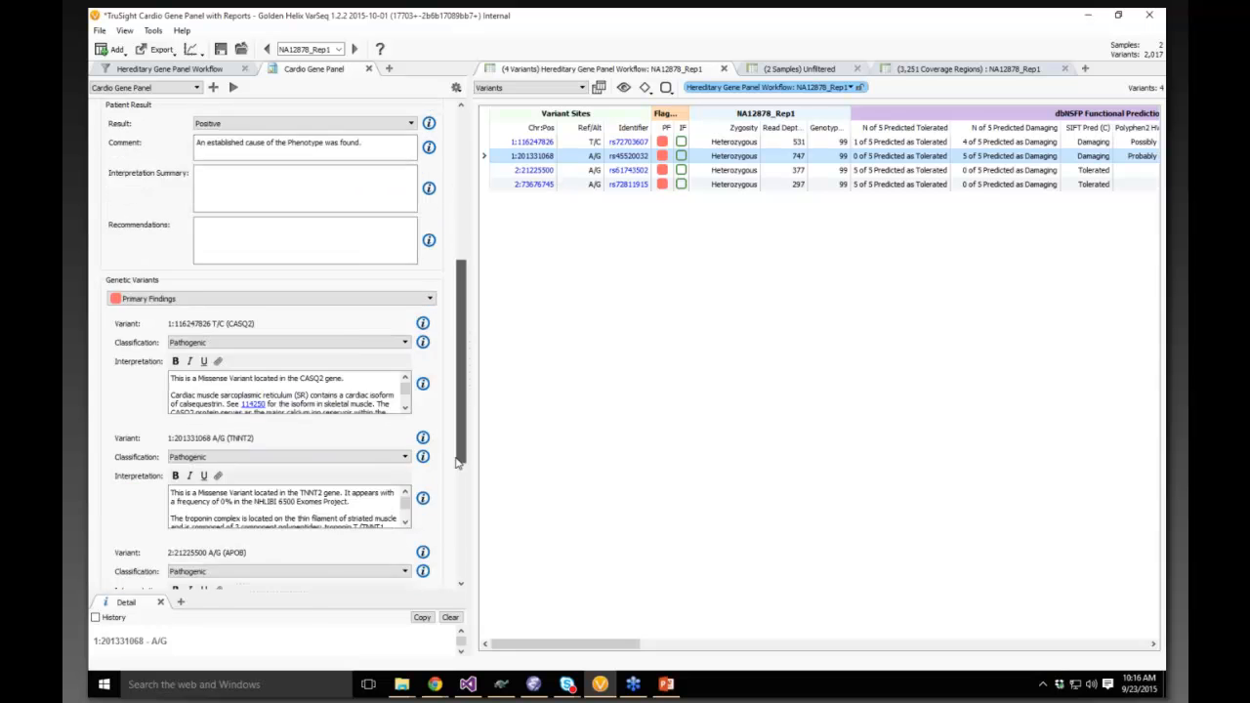
scroll(443, 519, down, 1)
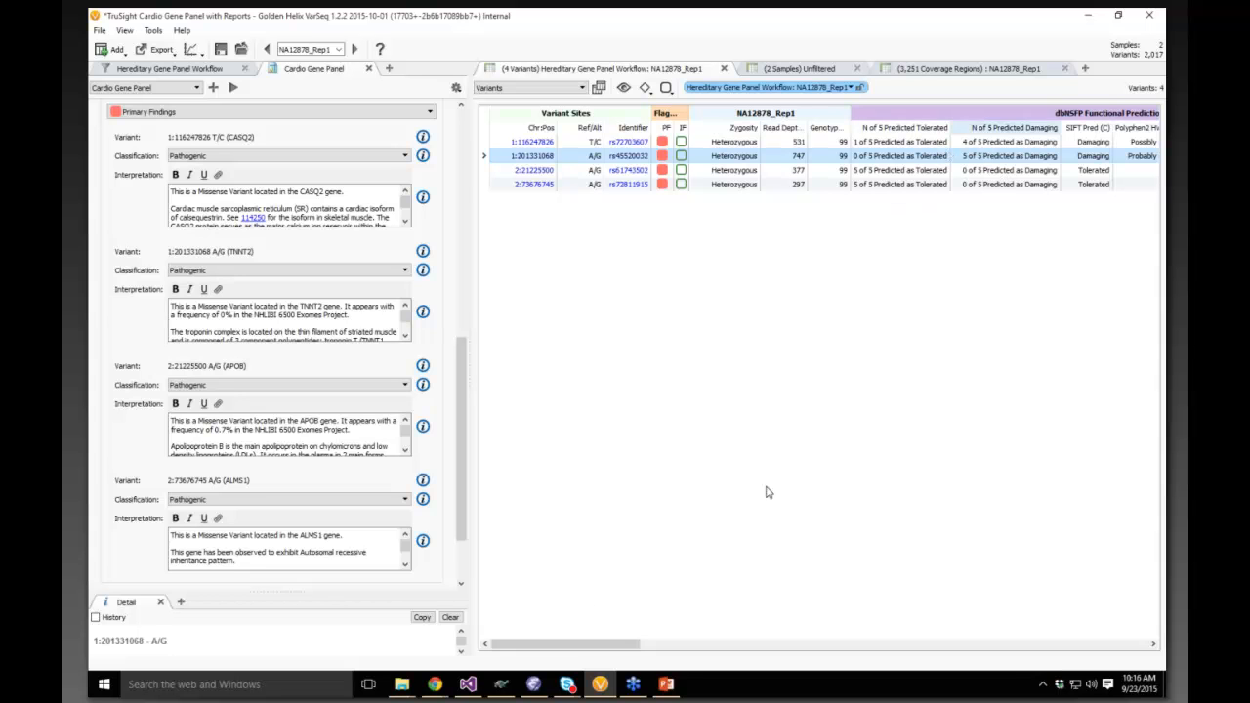
- Remove variants 2:21225500 (APOB) and 2:73676745 (ALMS1) from the Primary Findings
drag(595, 647, 646, 648)
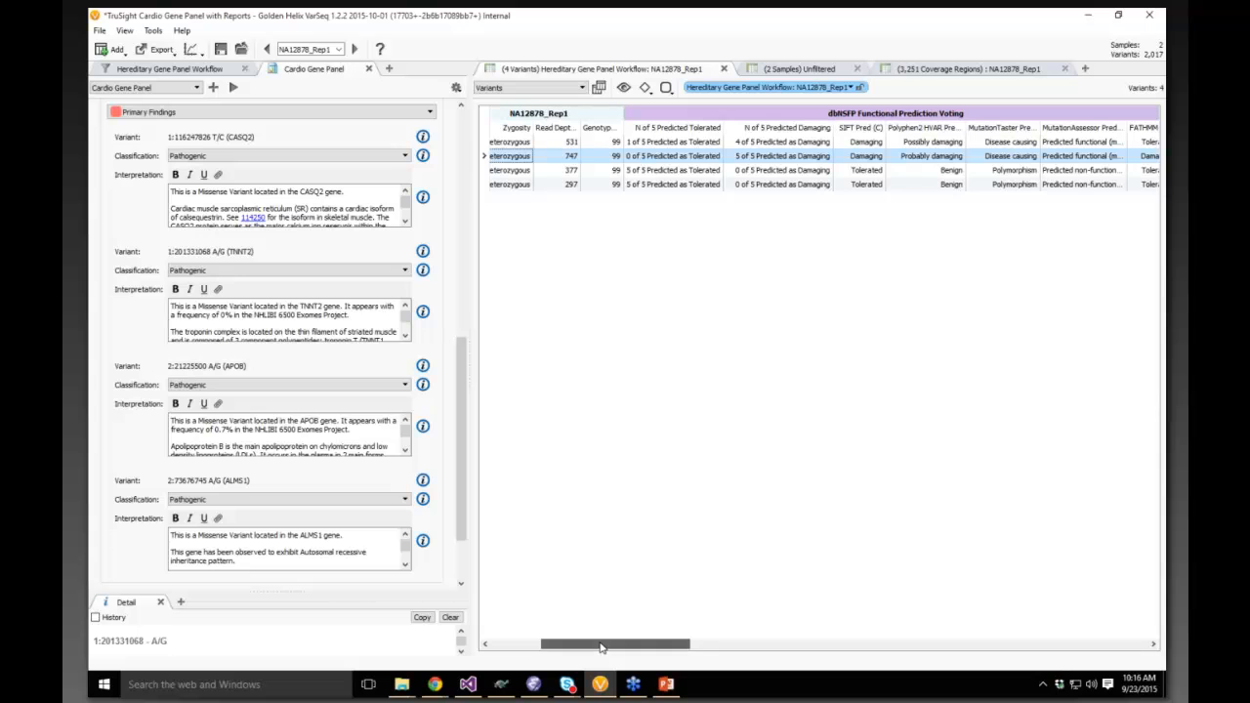
drag(600, 647, 547, 645)
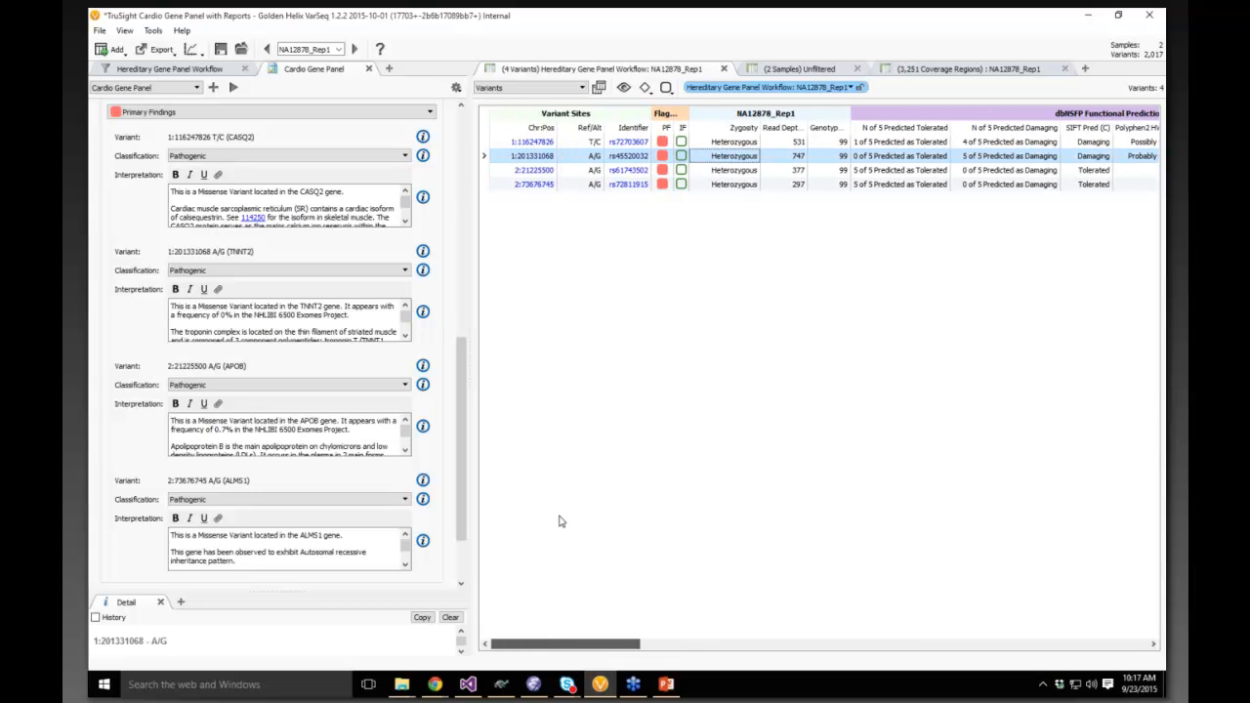
click(662, 171)
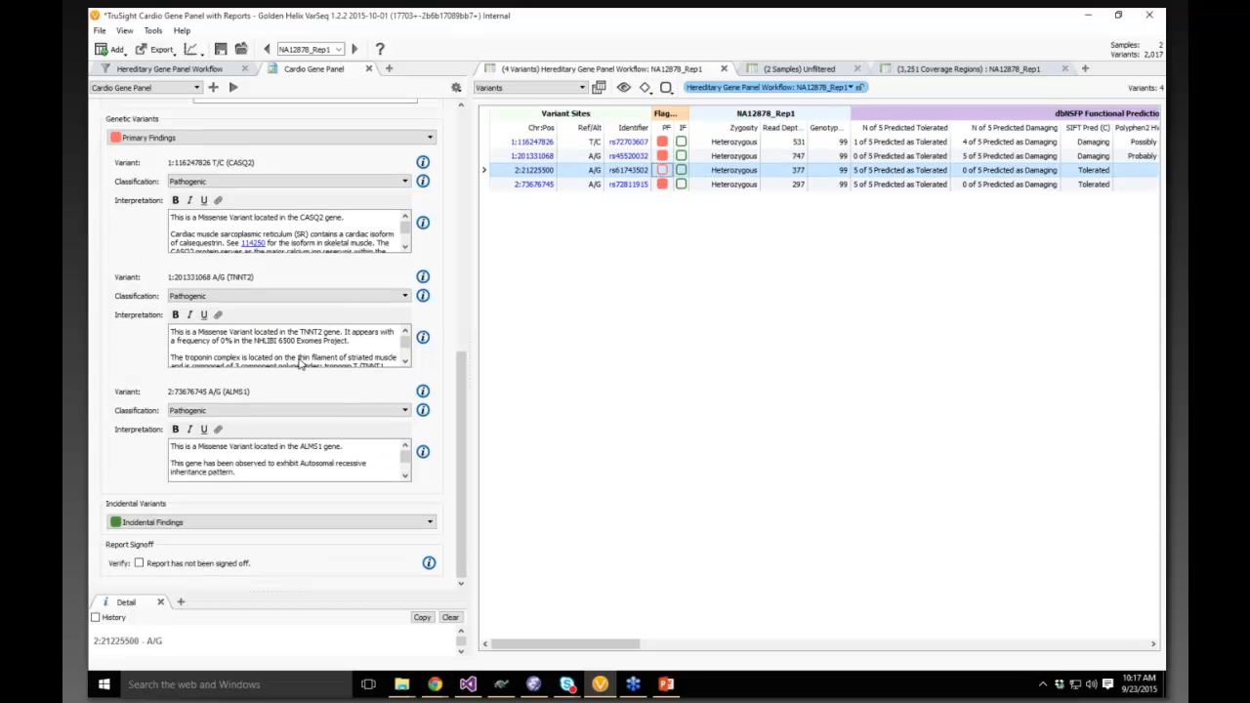
click(662, 185)
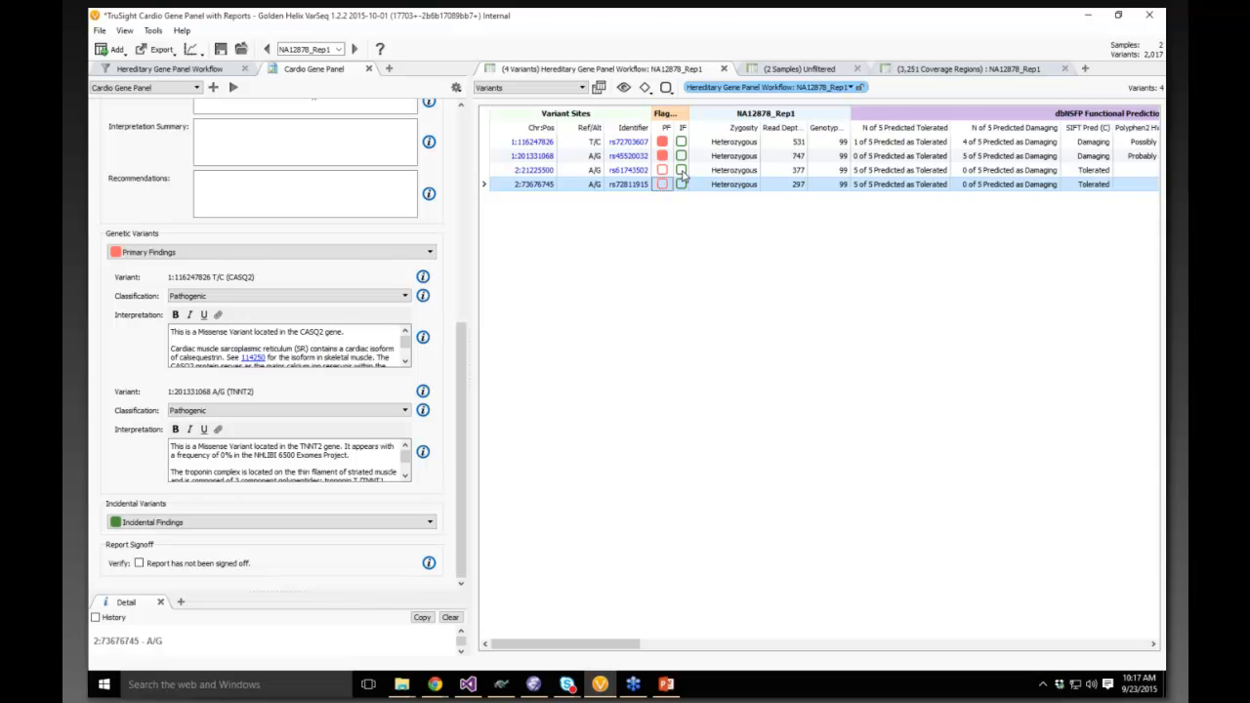
- Flag variants 2:21225500 (APOB) and 2:73676745 (ALMS1) as Incidental Findings and check their entries in the report form
click(682, 171)
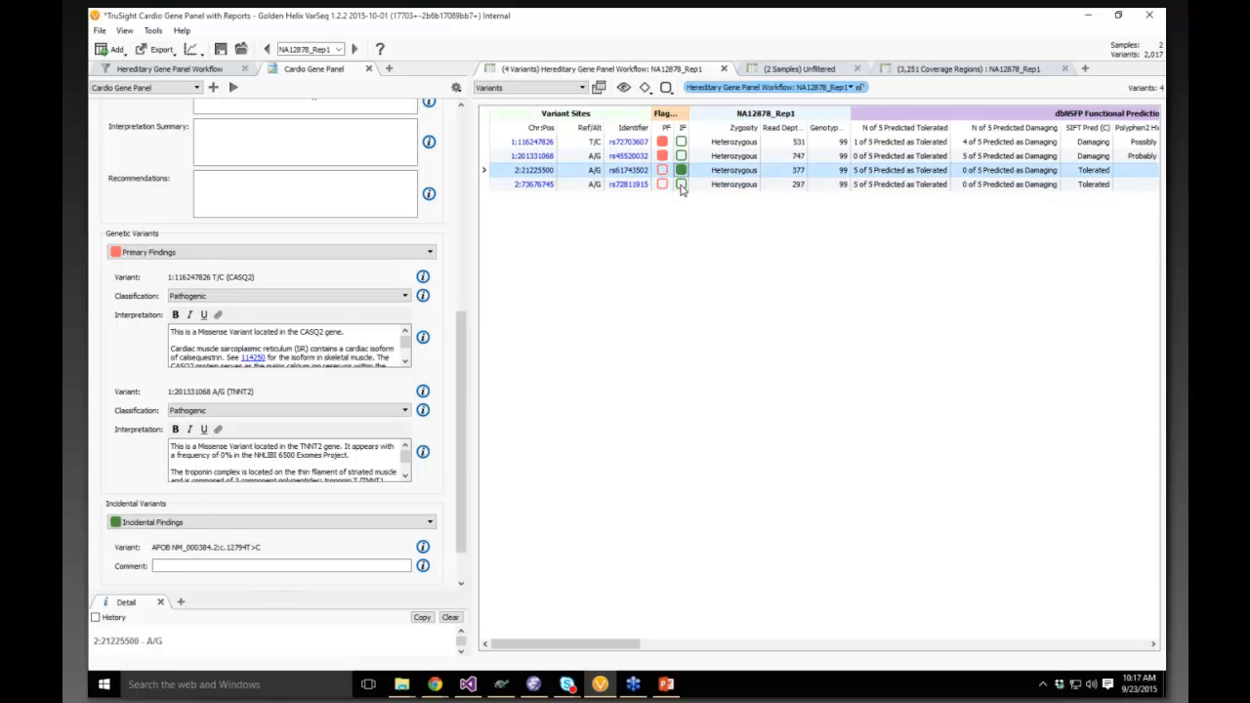
click(682, 184)
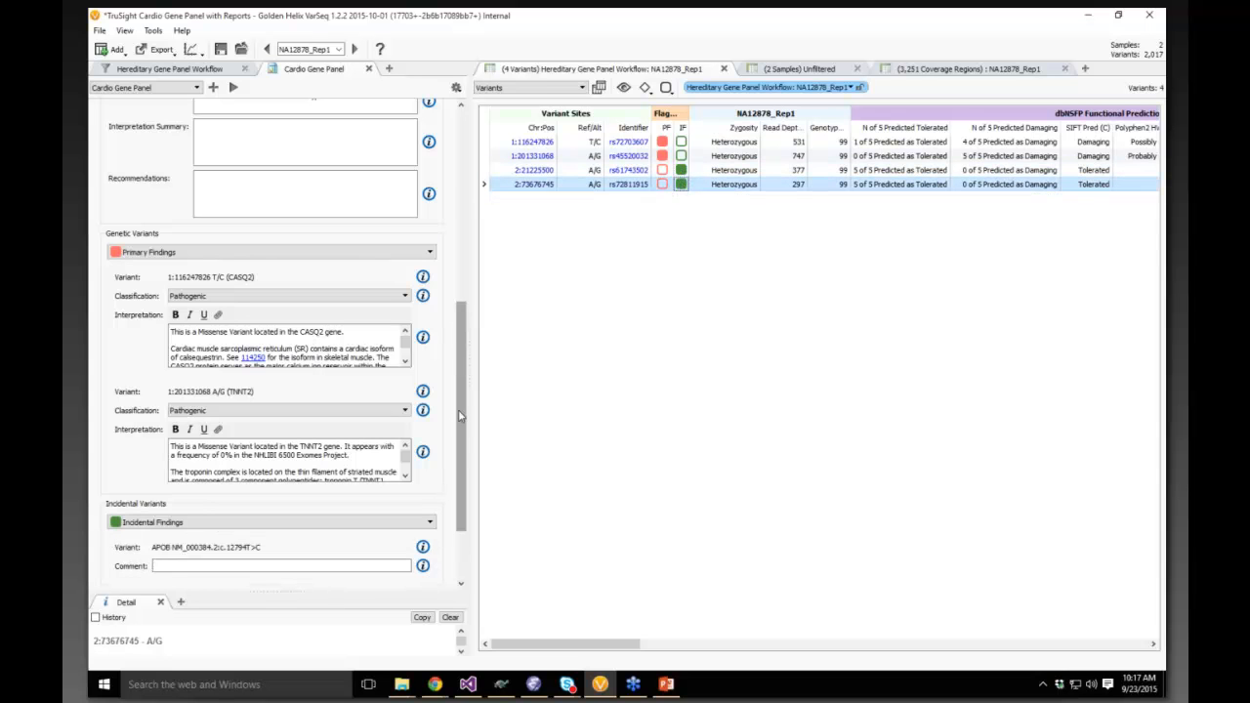
scroll(391, 430, down, 2)
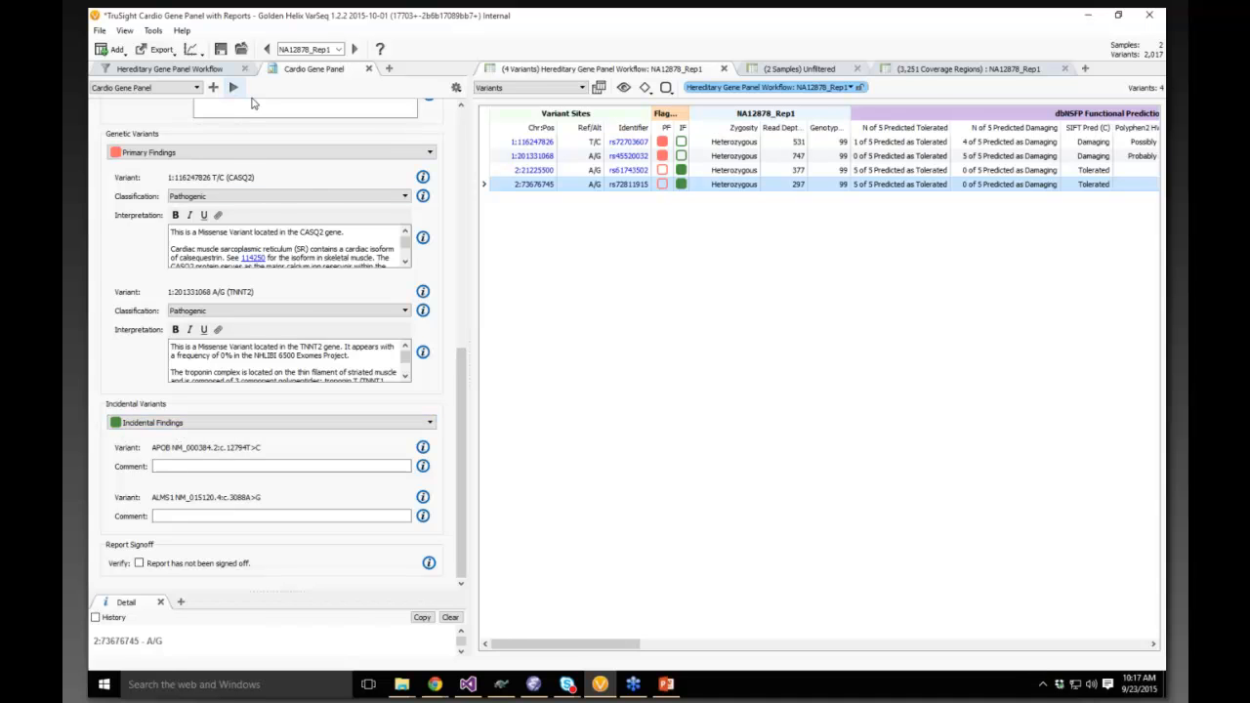
- Classify the CASQ2 variant as Likely Pathogenic in the Primary Findings and create the report
click(187, 199)
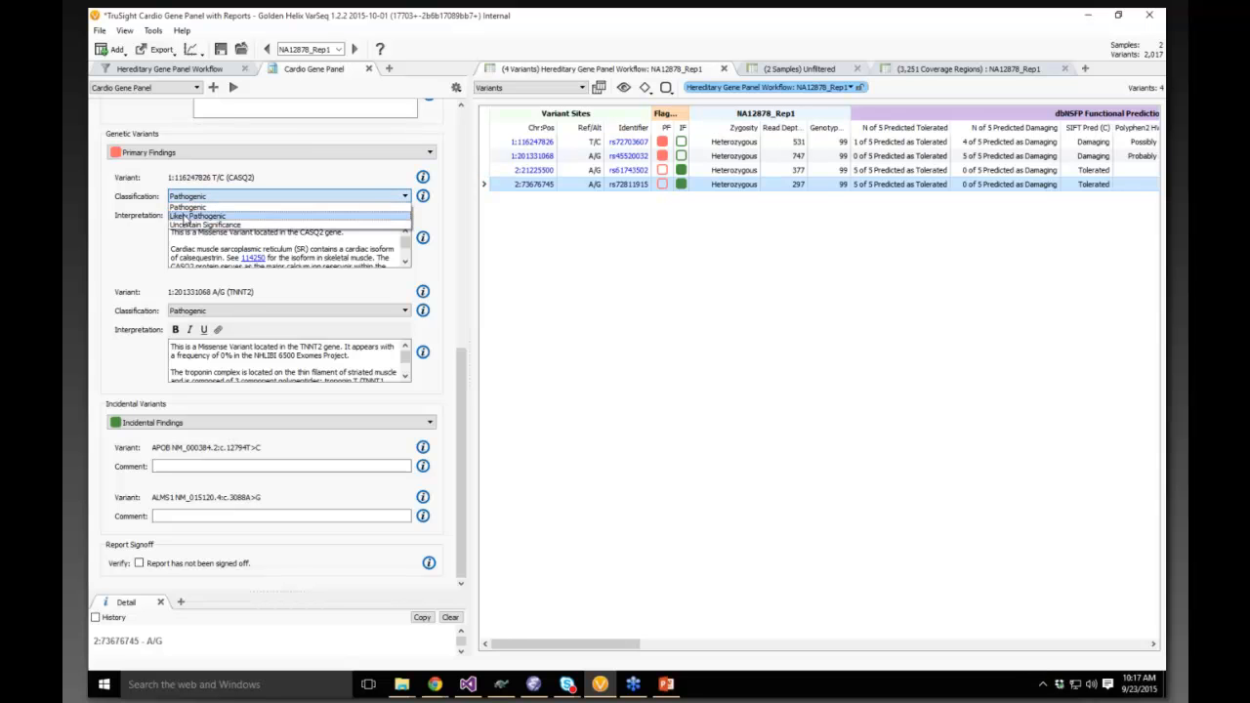
click(185, 216)
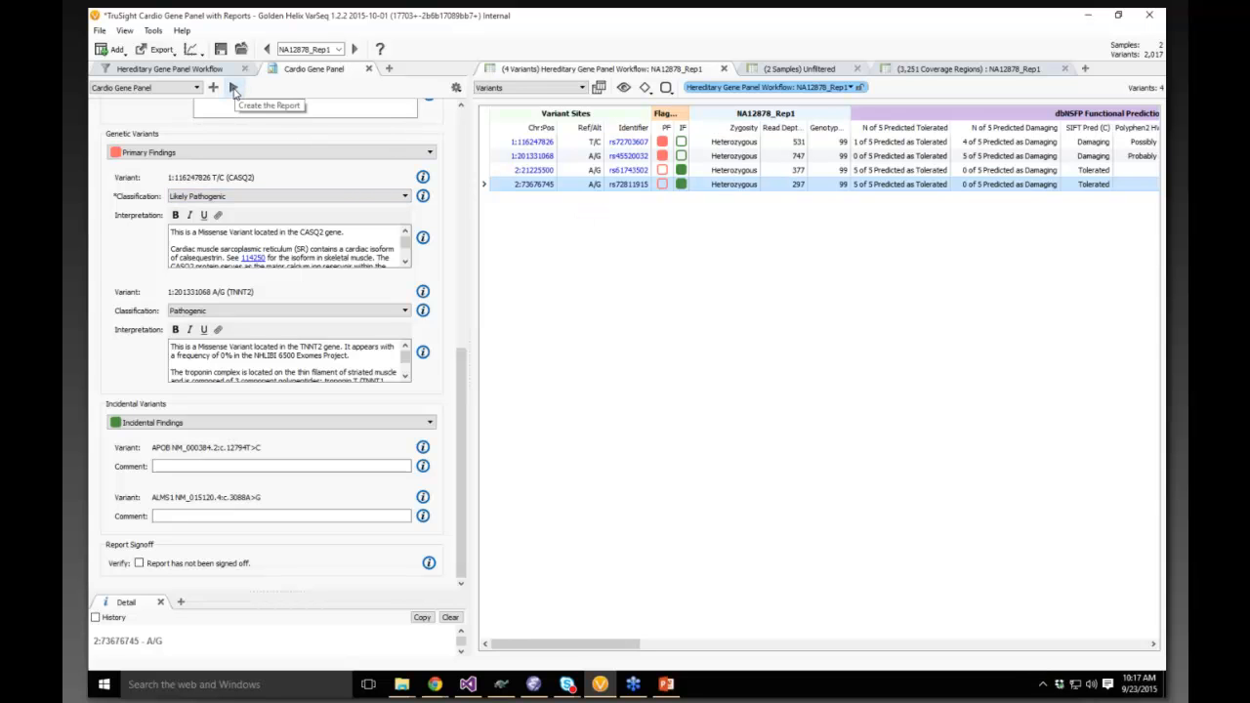
click(233, 88)
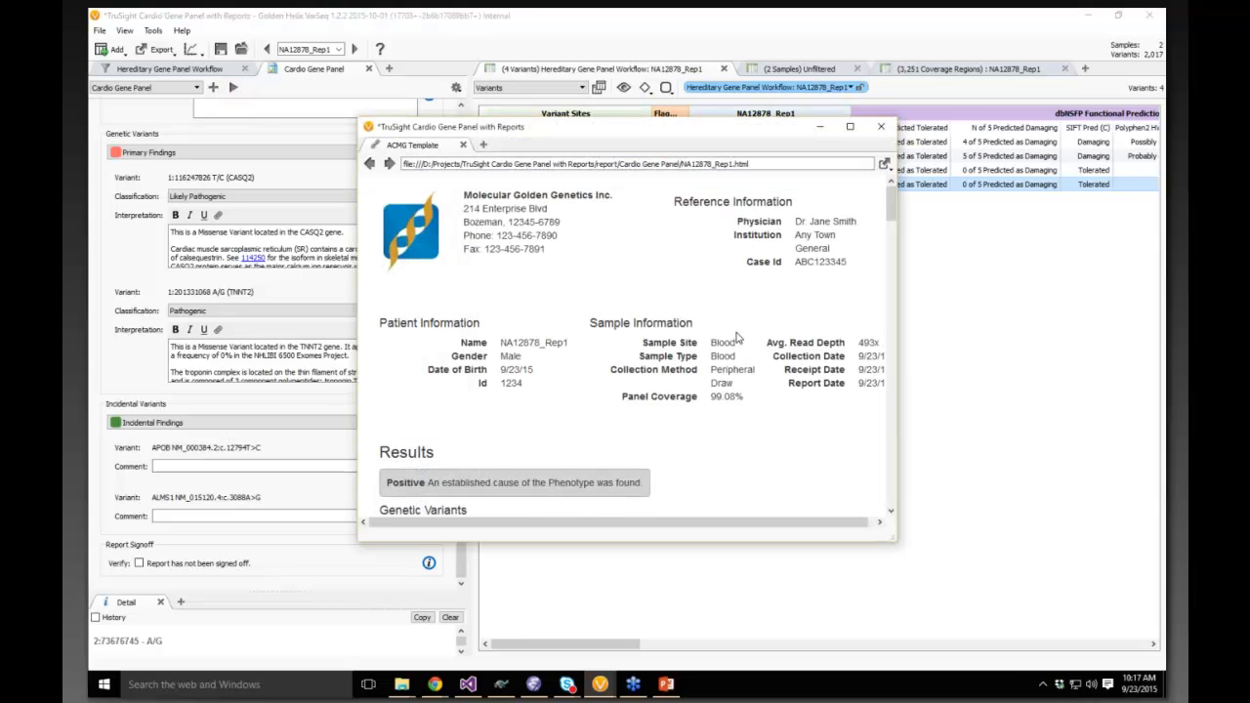
- Enlarge the report window and examine its results, variant interpretations, incidental findings, method and limitations sections
drag(896, 538, 1011, 606)
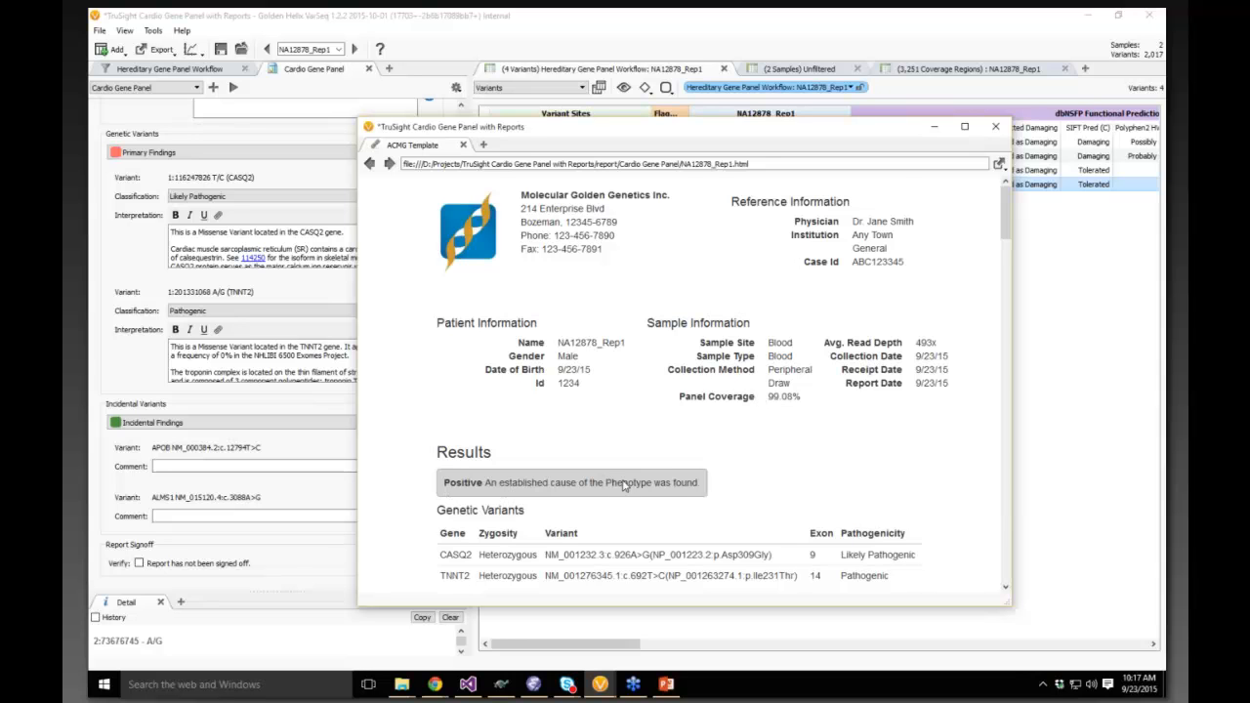
scroll(480, 494, down, 2)
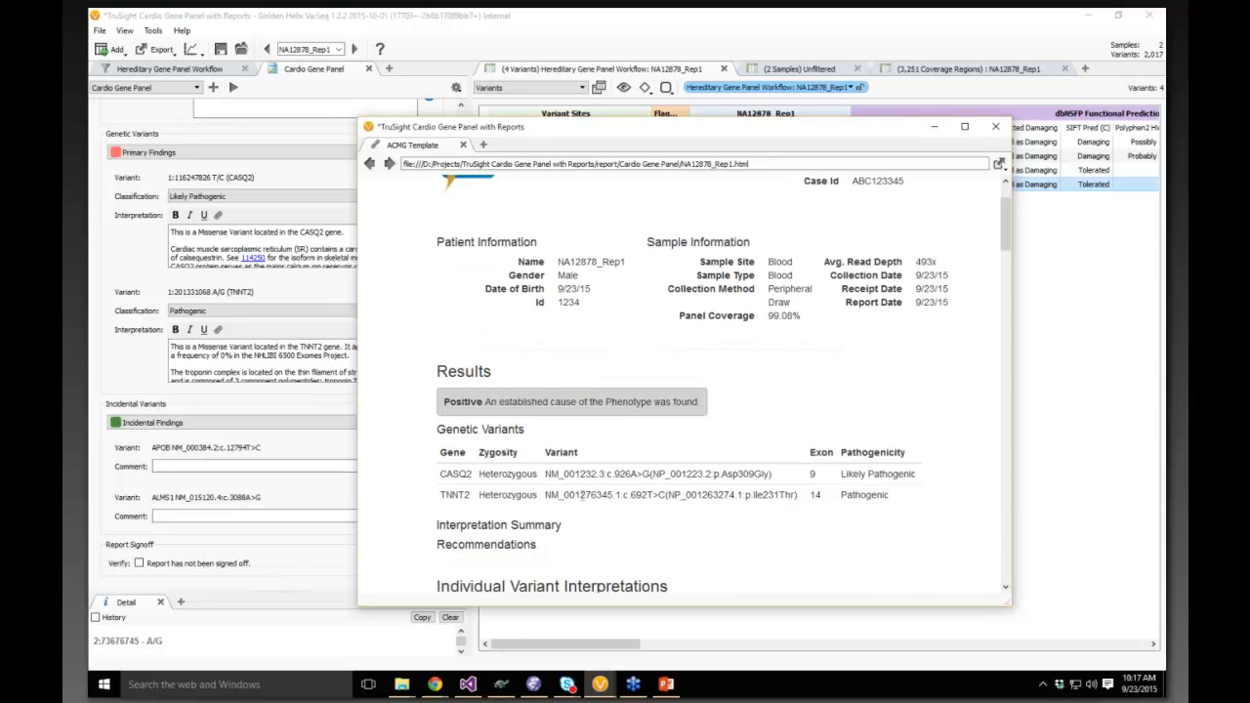
scroll(583, 496, down, 2)
scroll(567, 473, down, 3)
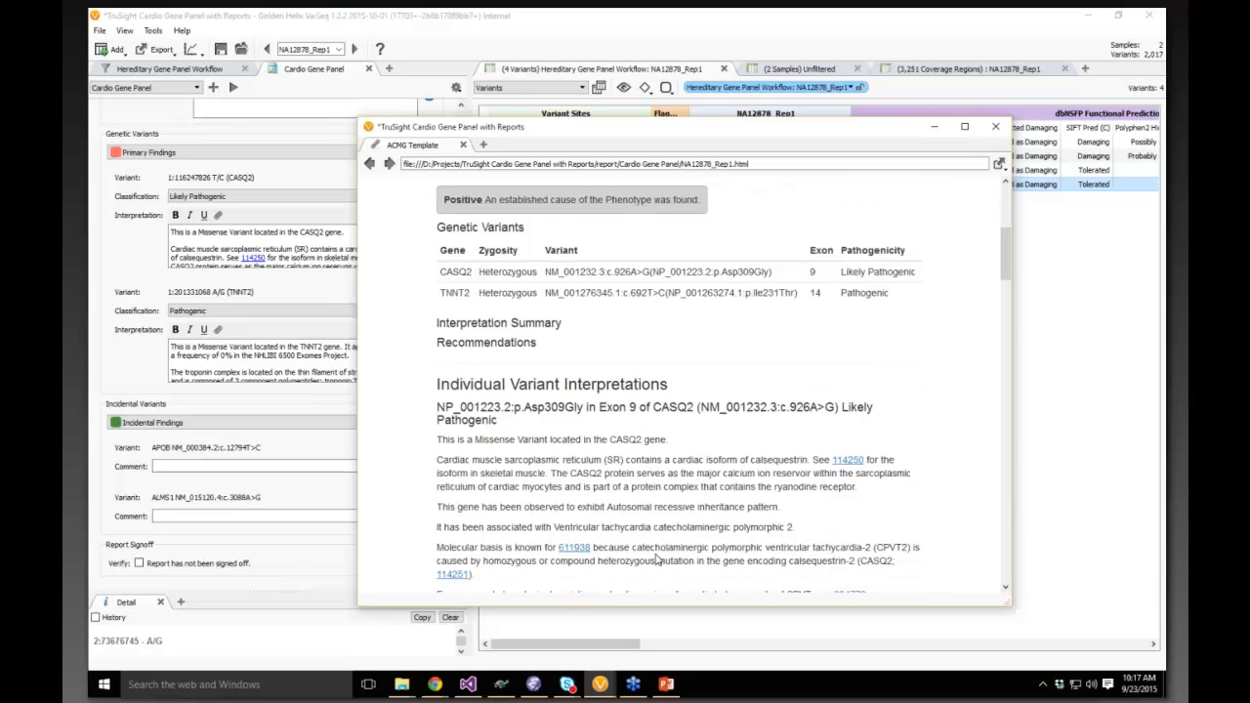
scroll(657, 560, down, 1)
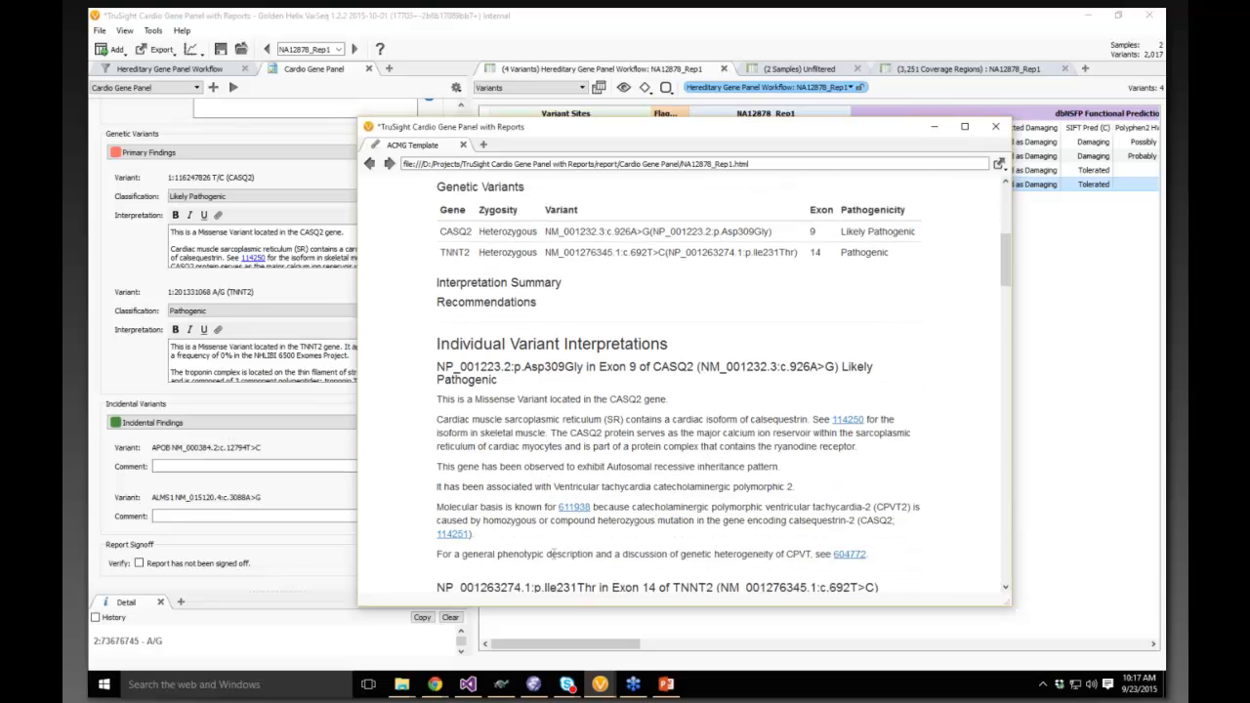
scroll(645, 422, down, 4)
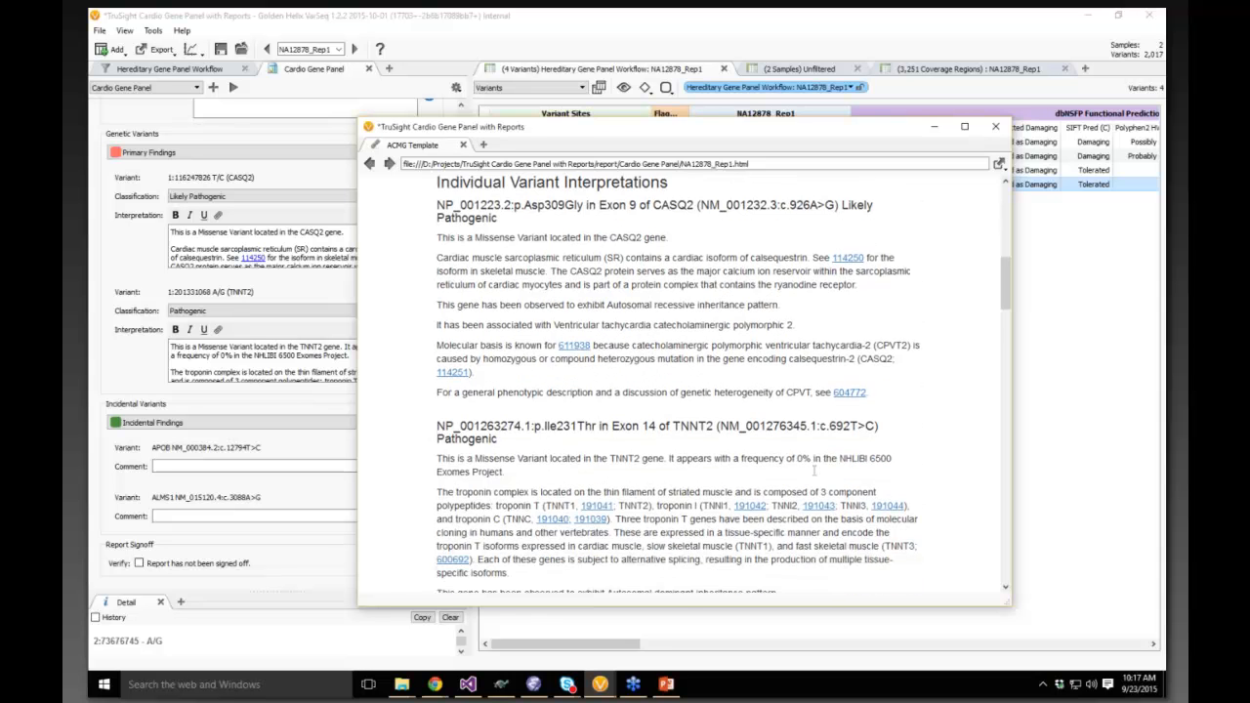
scroll(791, 459, down, 5)
scroll(769, 430, down, 3)
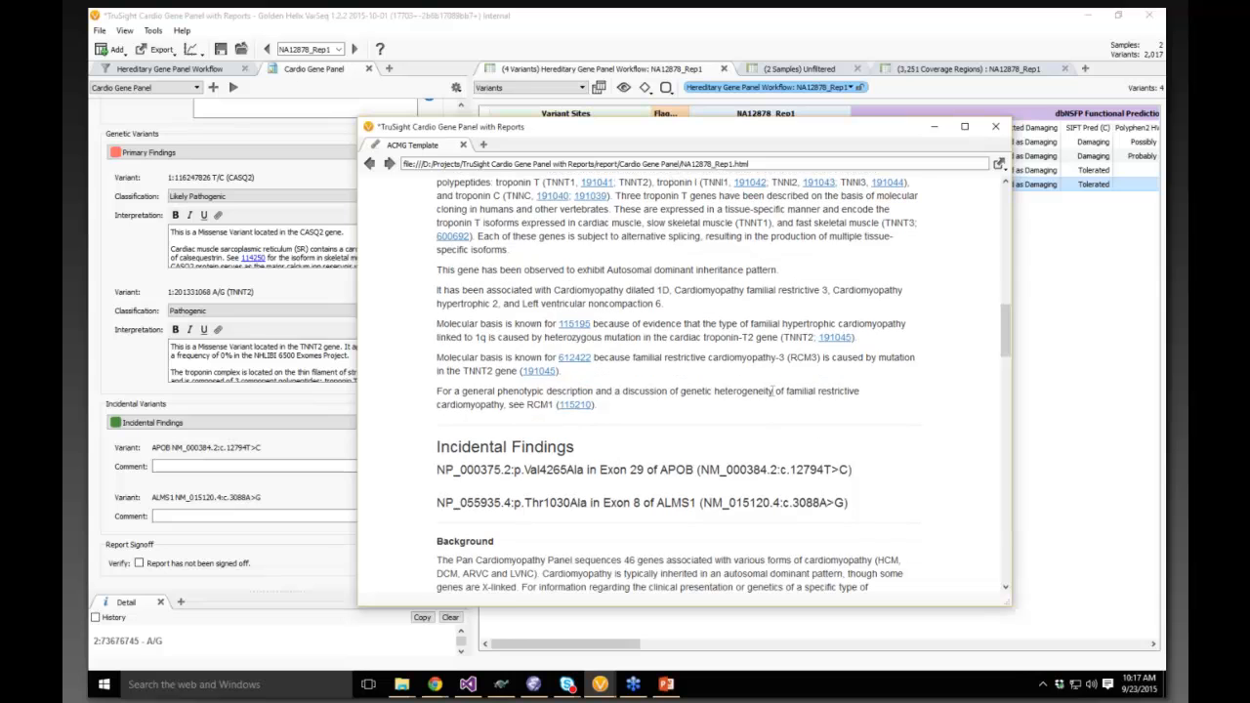
scroll(716, 336, up, 2)
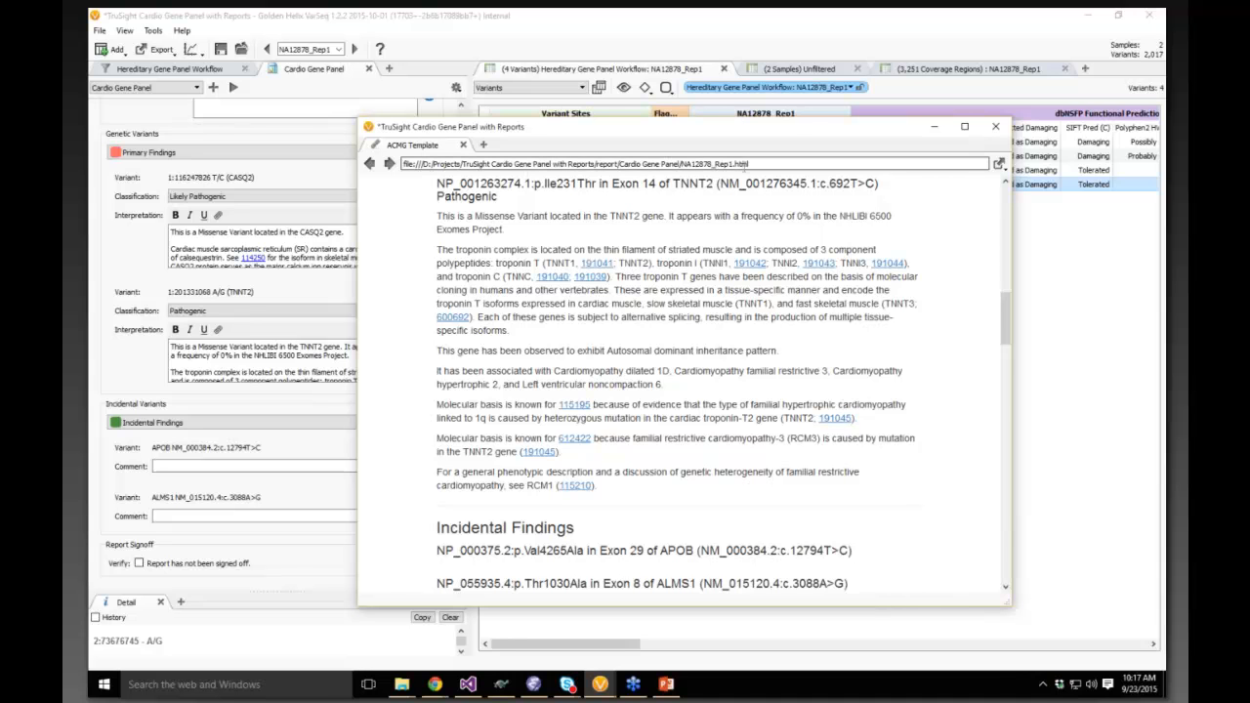
scroll(686, 356, down, 1)
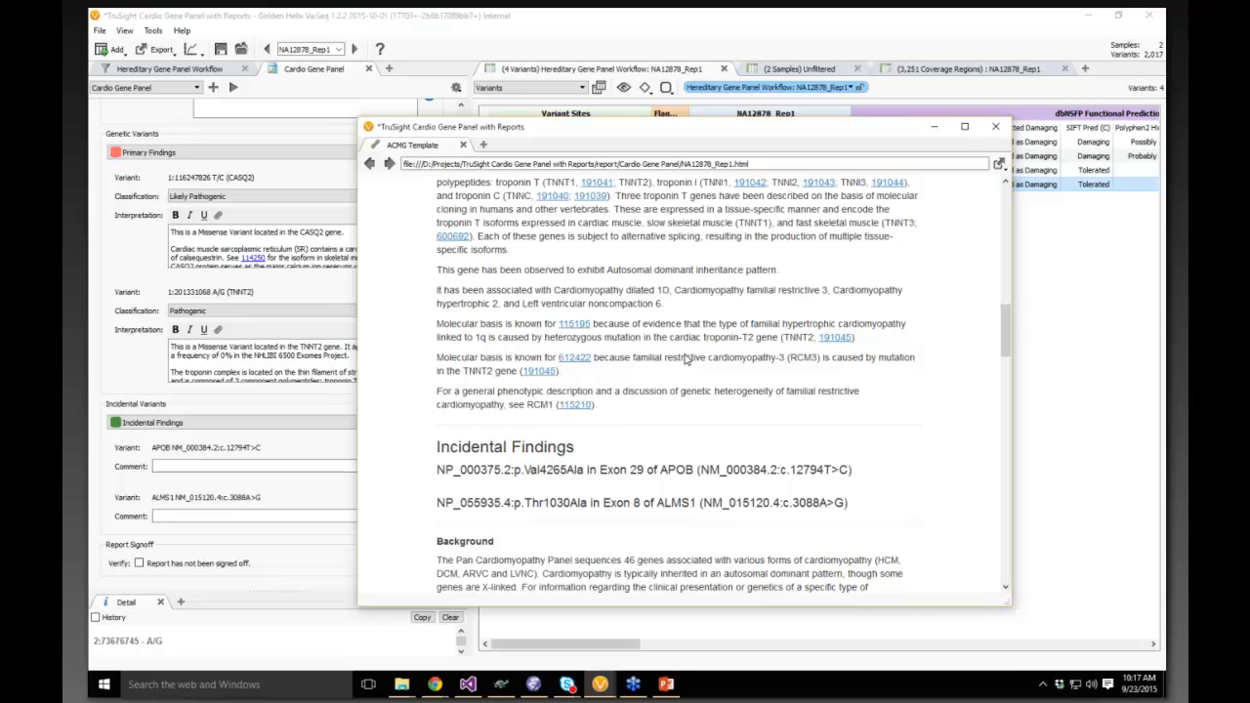
scroll(647, 460, down, 4)
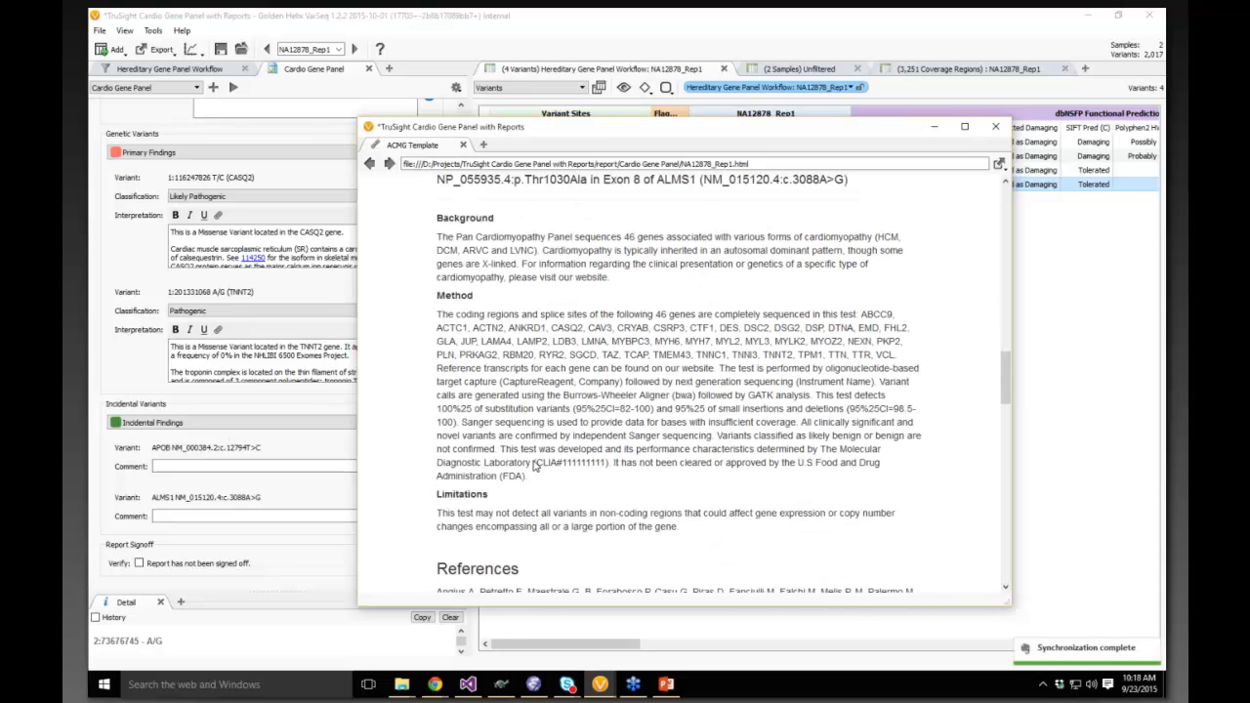
scroll(537, 466, down, 1)
scroll(537, 466, up, 3)
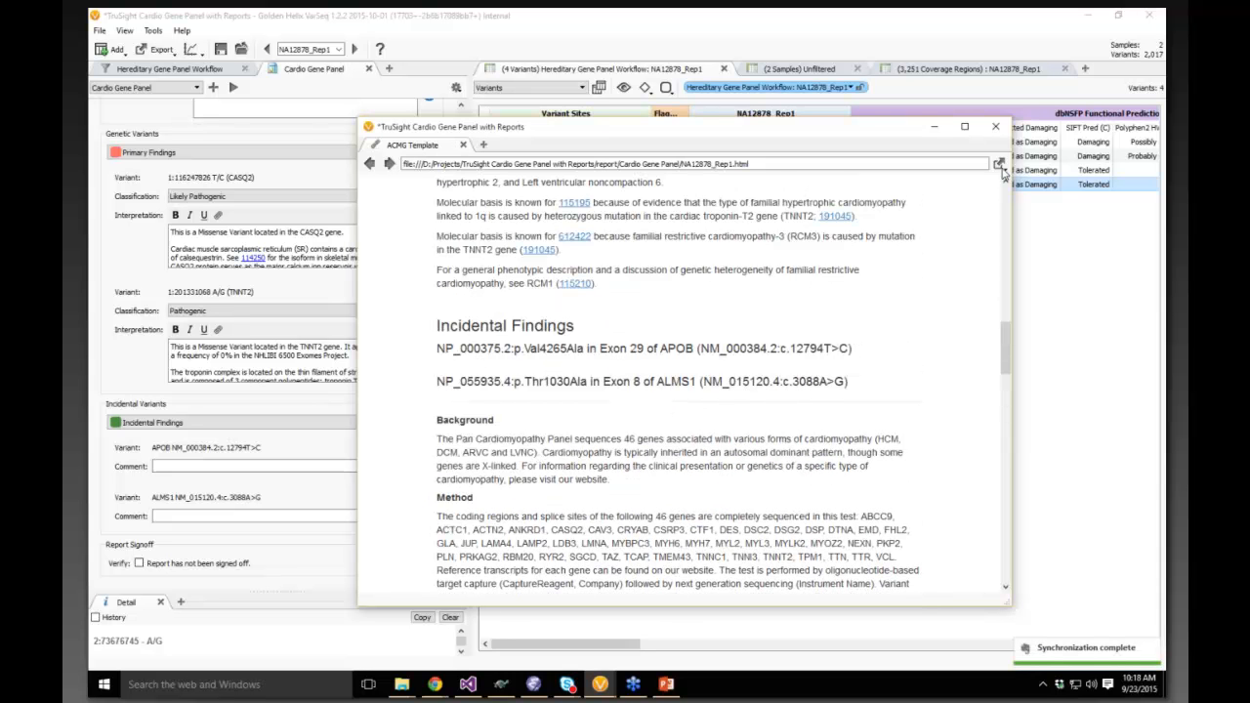
- Save the report as a PDF named "Final Report For 78)Rep1" in the Documents folder
click(1001, 164)
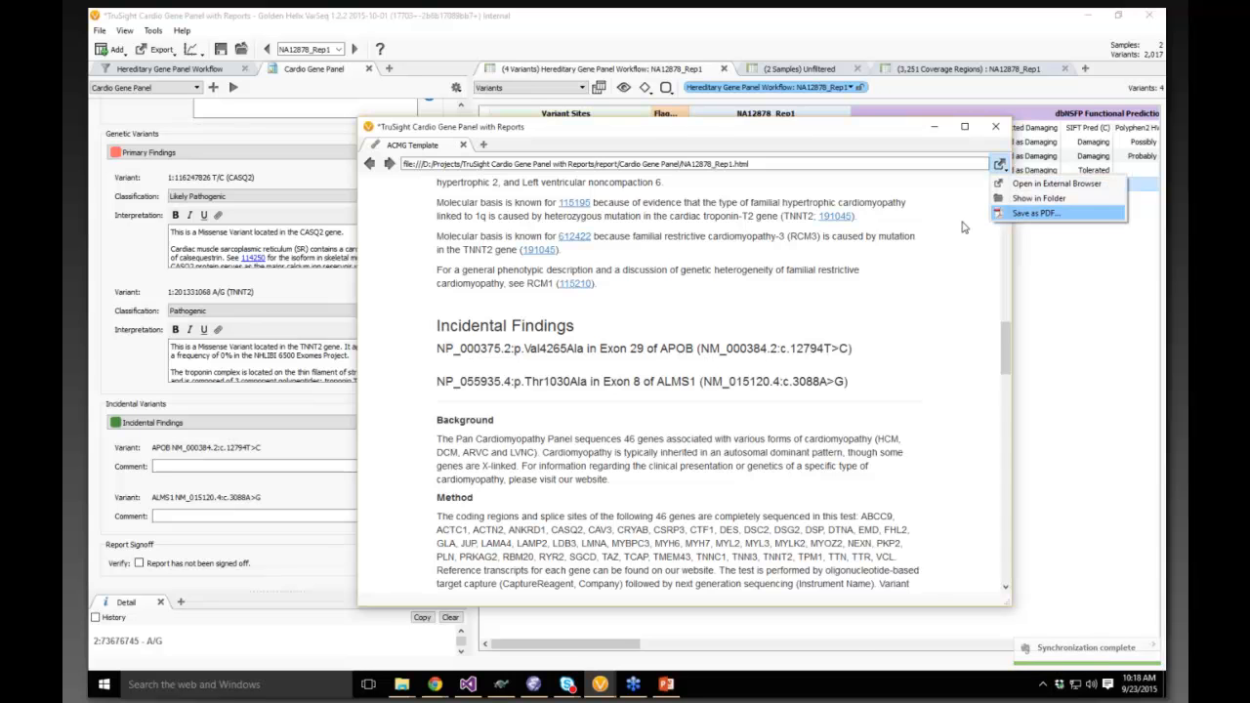
click(1035, 213)
text(F)
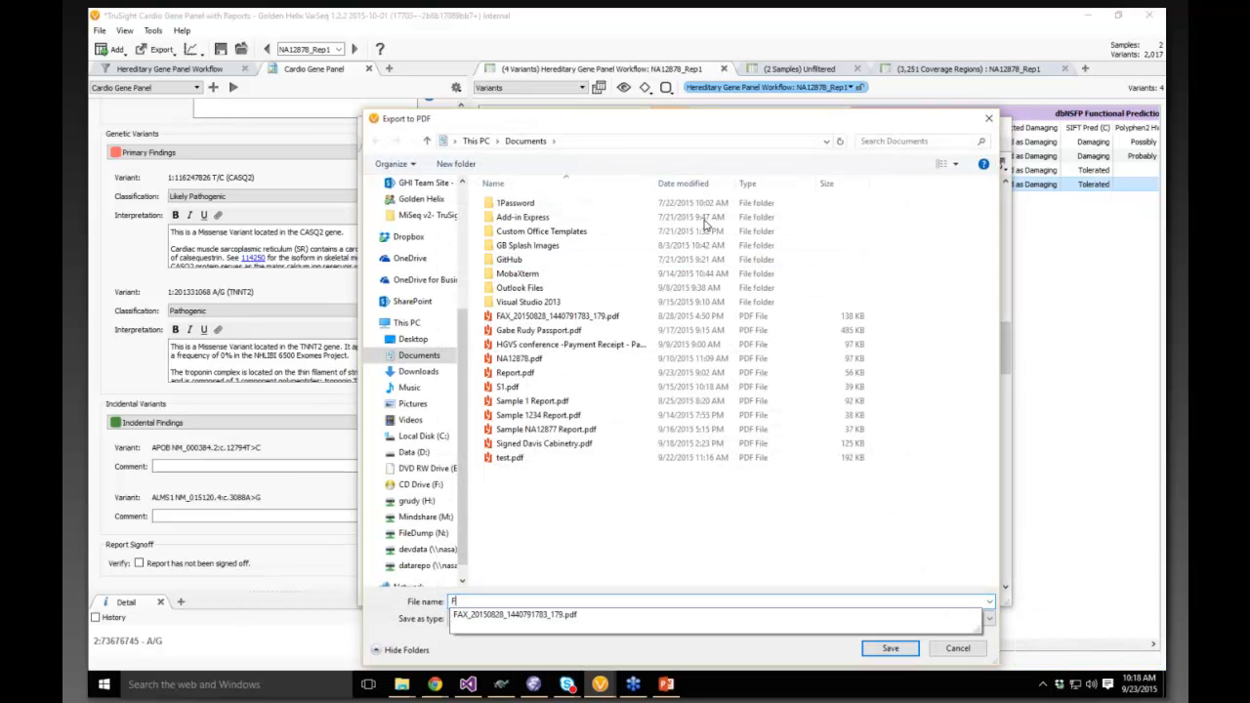
text(inal Report For 78Rep1)
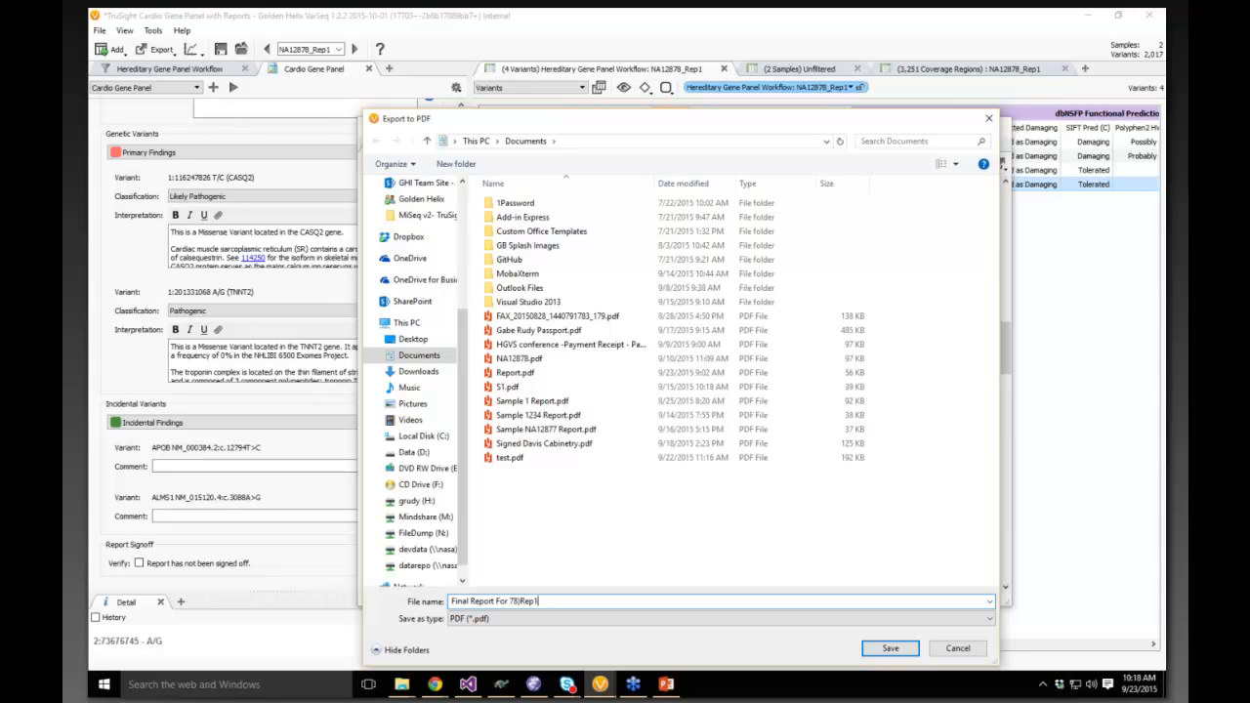
key(Return)
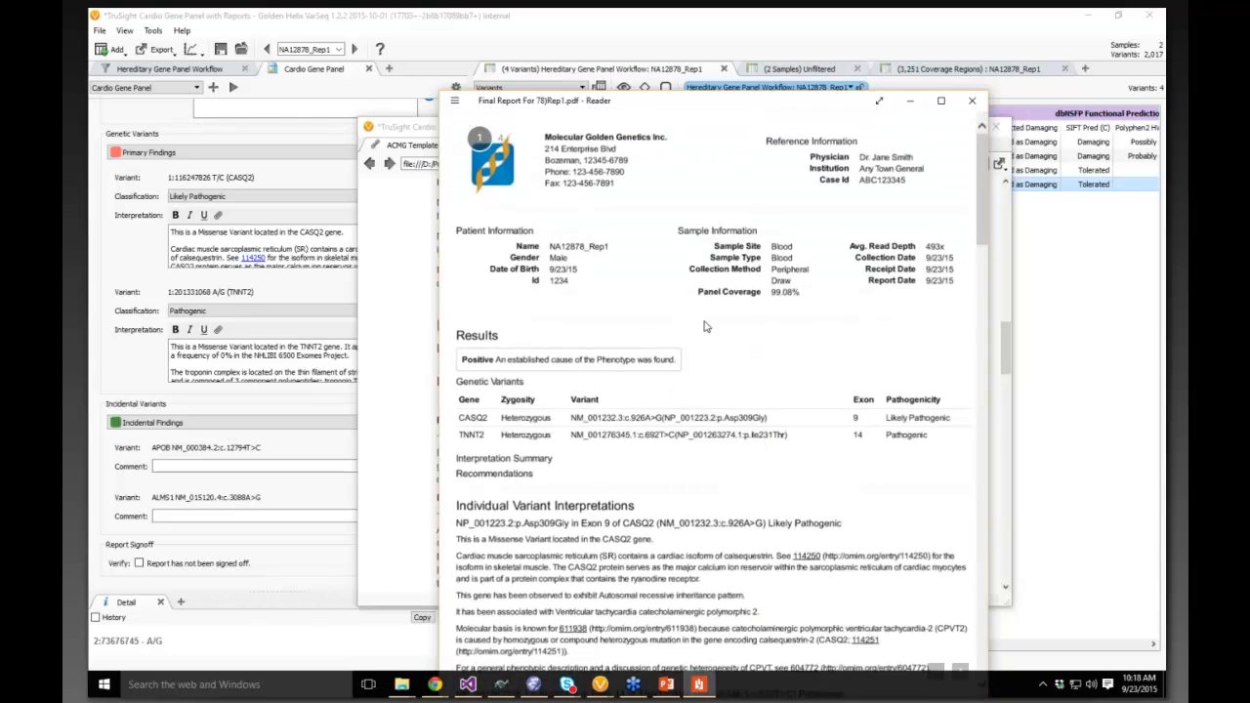
- Look over the exported PDF's results and variant interpretations and close it
scroll(704, 326, down, 2)
scroll(701, 329, up, 2)
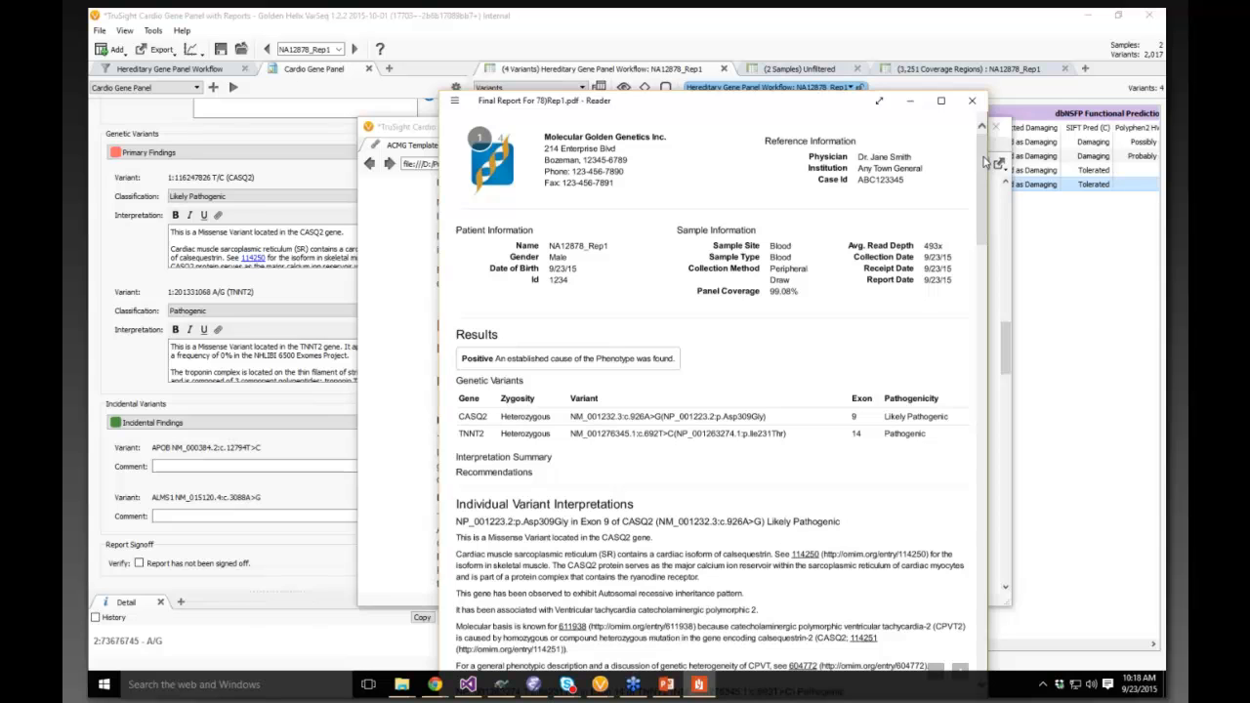
scroll(679, 503, down, 2)
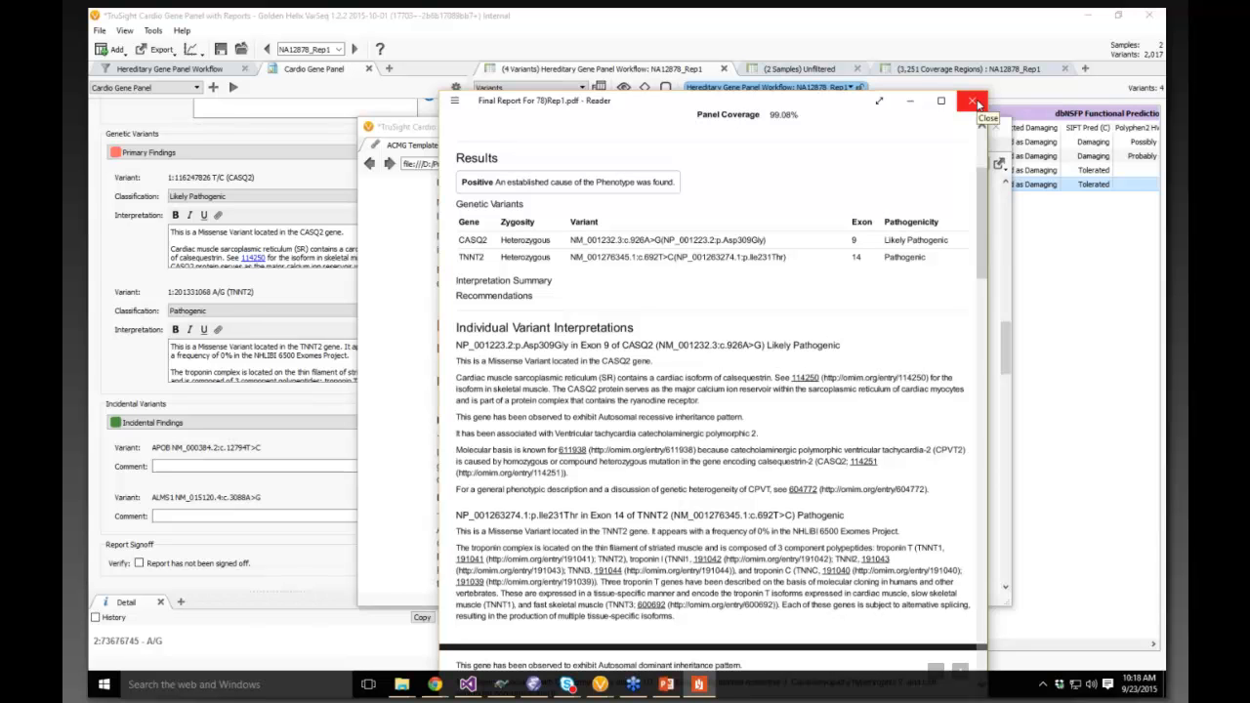
click(976, 103)
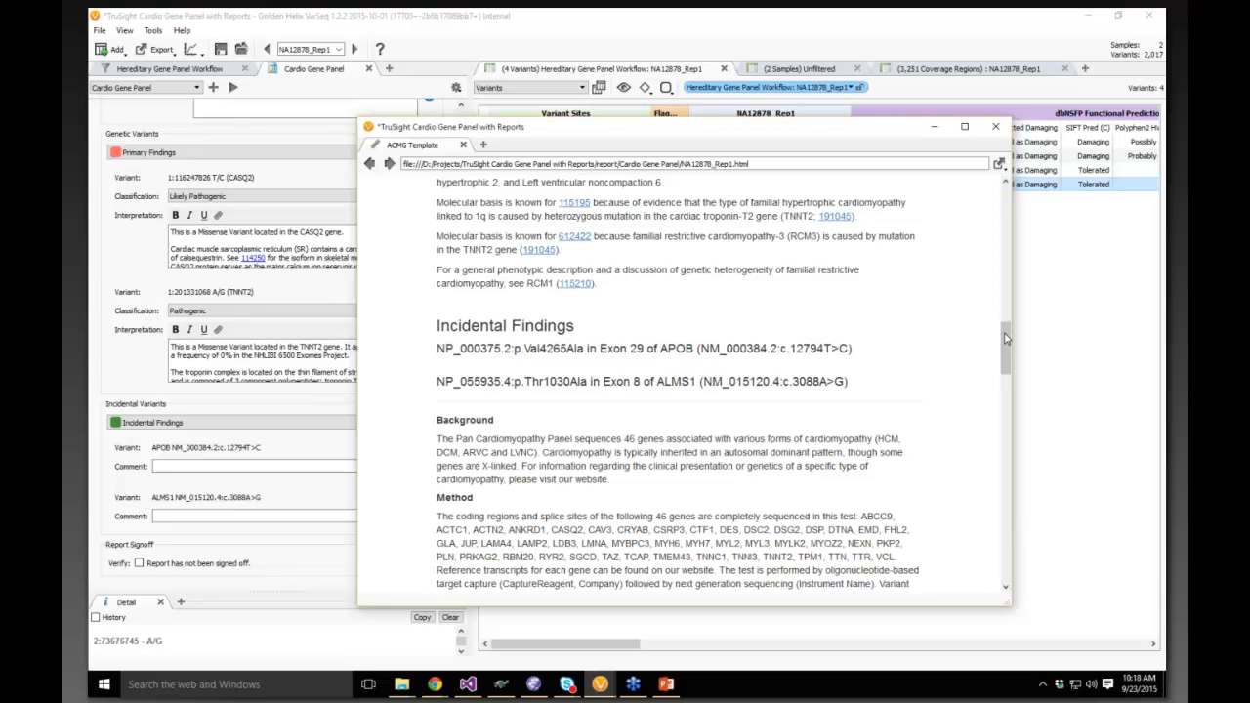
- Close the current project and discard its unsaved changes
drag(1006, 337, 1006, 210)
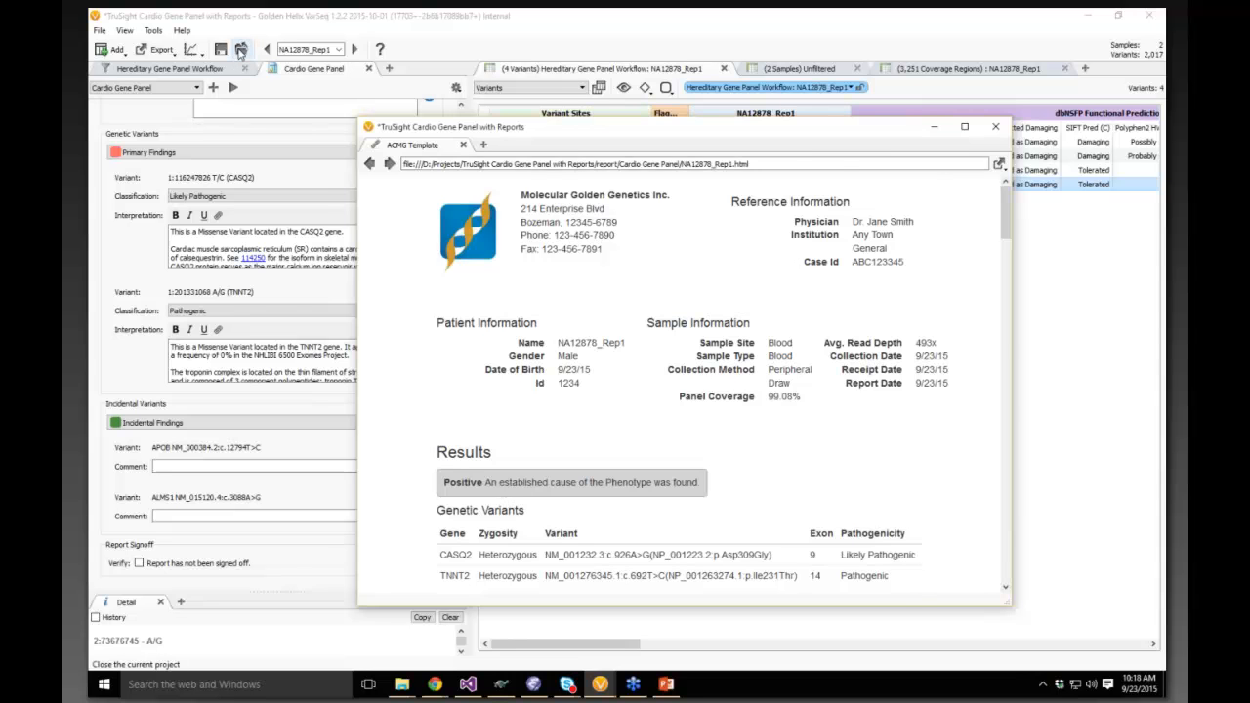
click(240, 51)
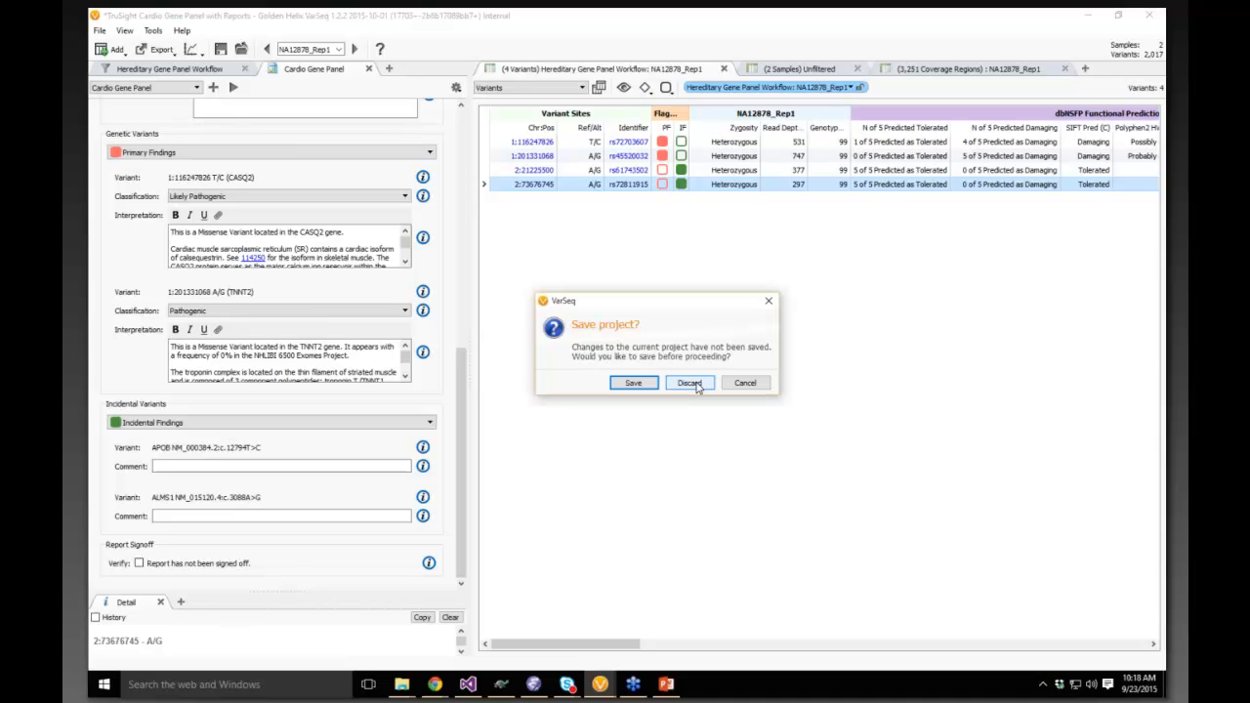
click(697, 387)
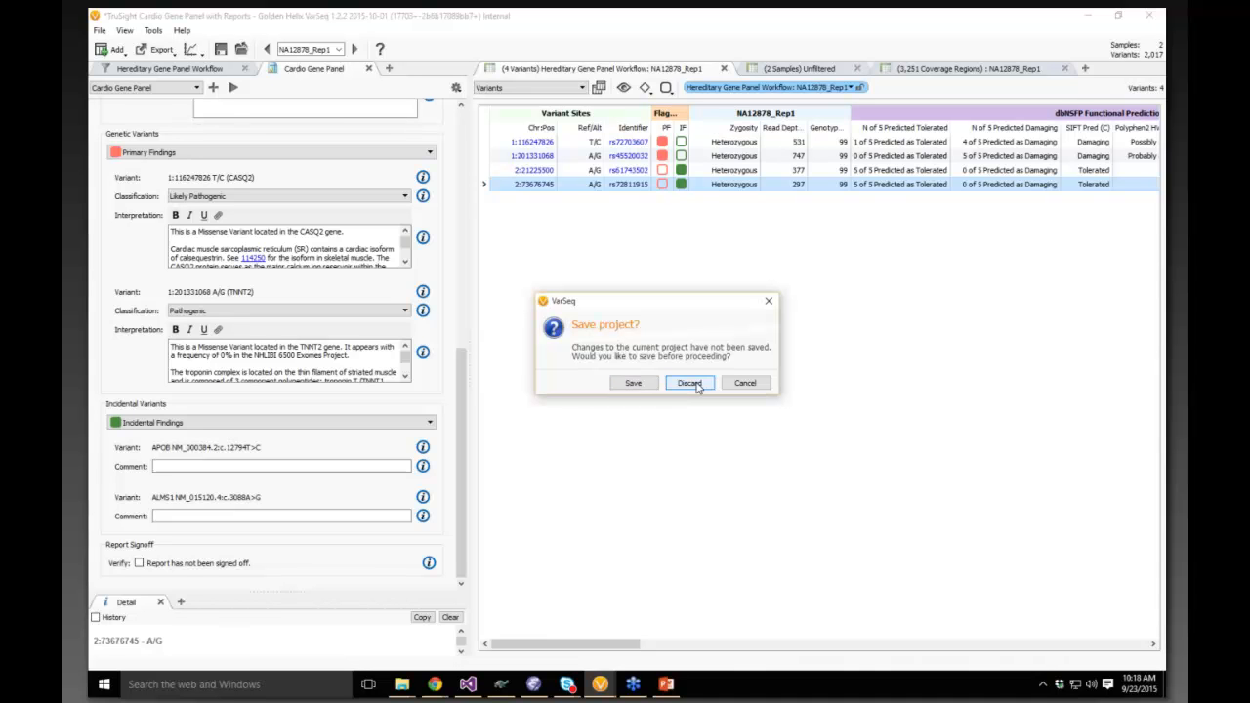
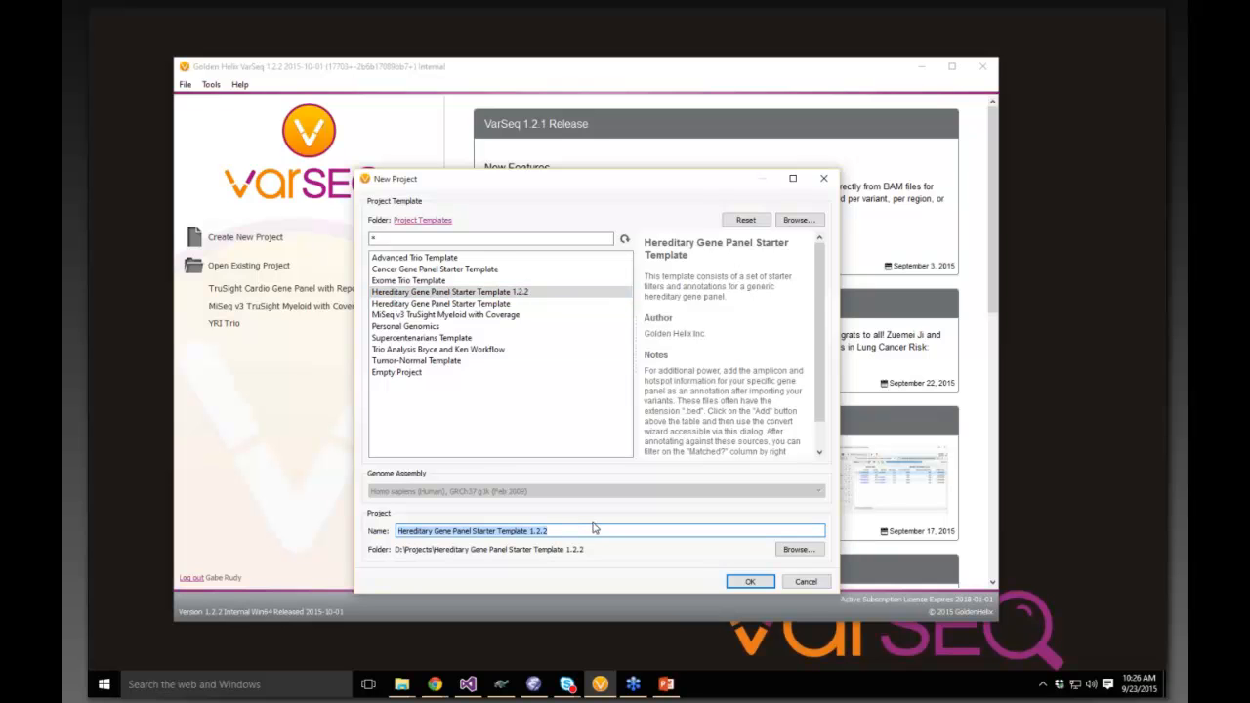
- Create a project named "New Cardio Test Pilot Project" from the Hereditary Gene Panel Starter Template 1.2.2
text(Te)
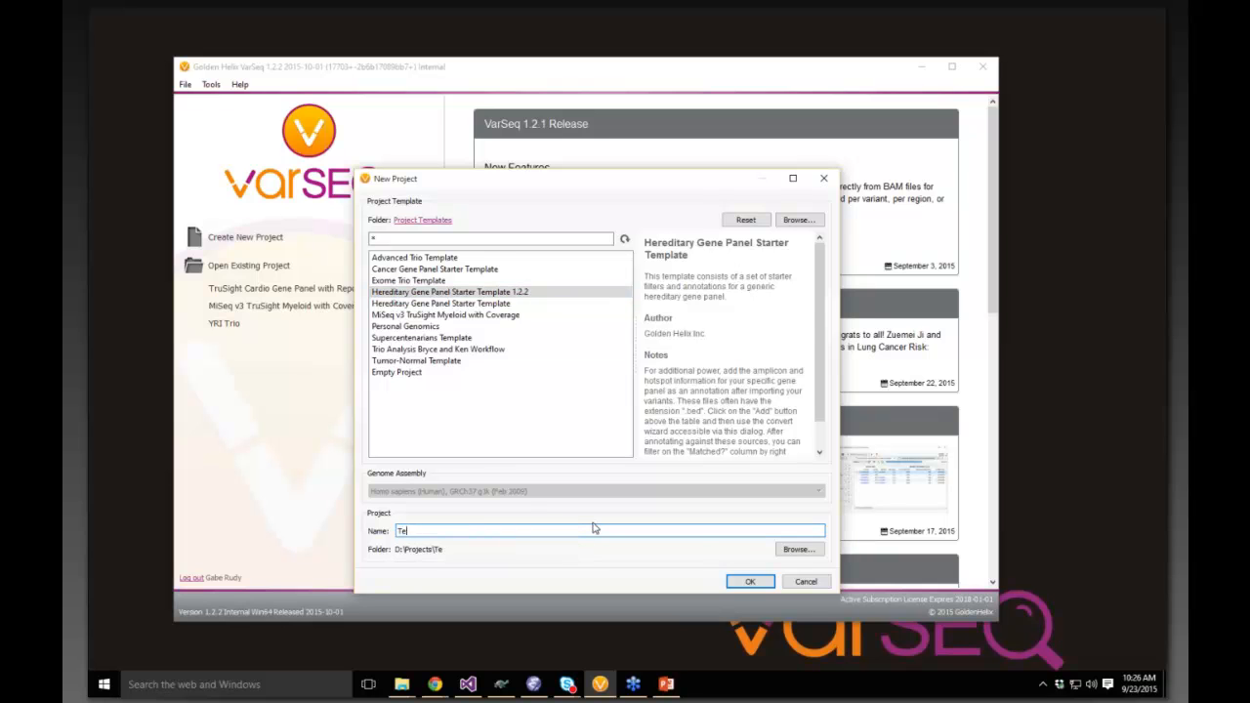
text(sNew Cardio Test Pilot Project)
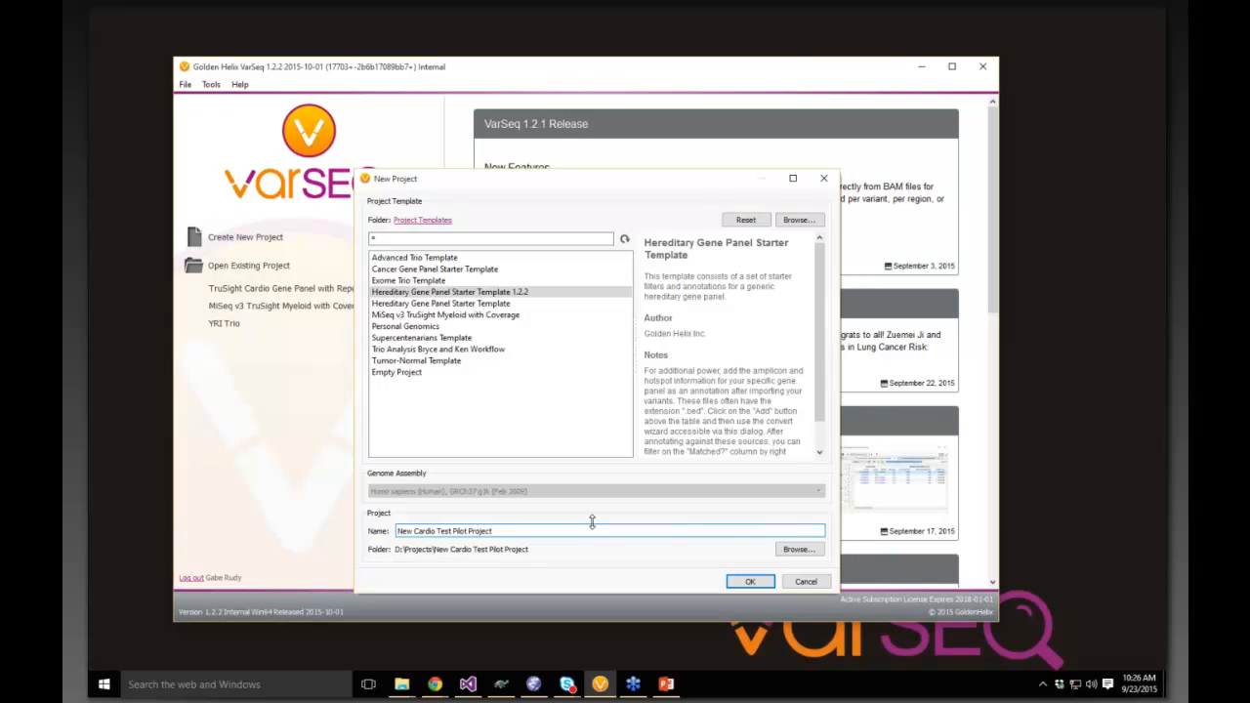
key(Return)
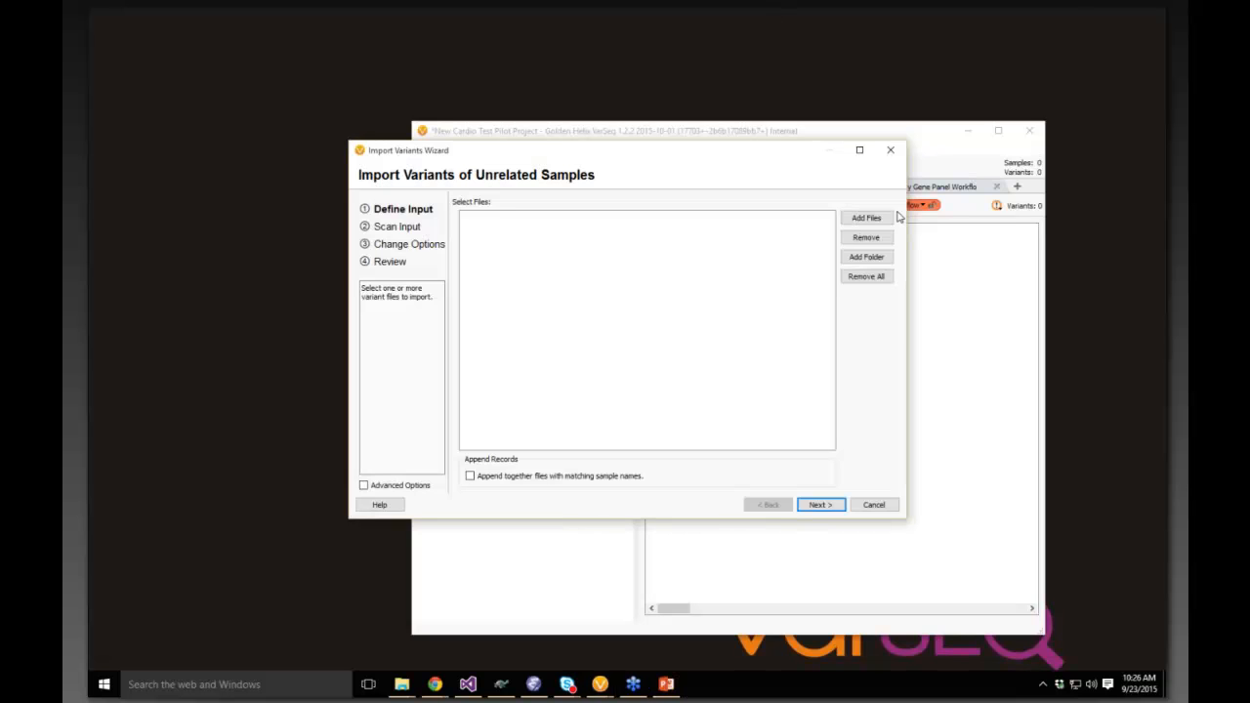
- Import the variants from NA12877-Rep4_S1.vcf.gz as one affected, unrelated sample, keeping the default import options
click(859, 221)
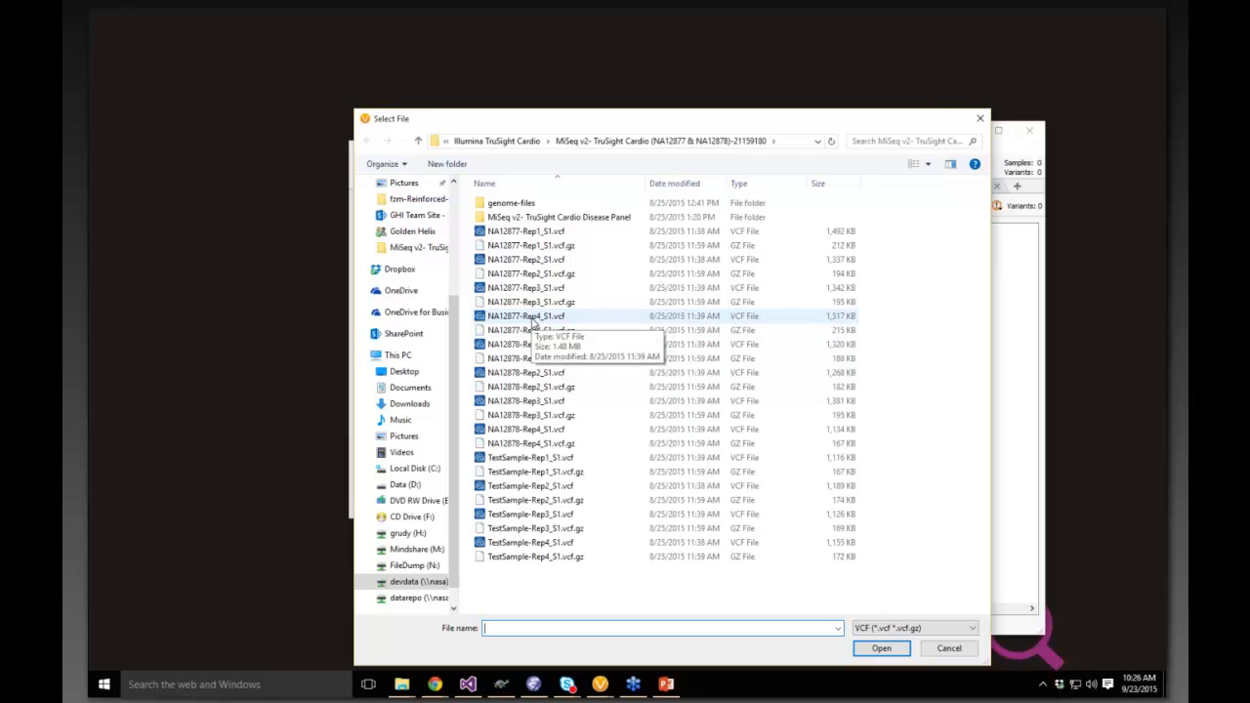
click(534, 323)
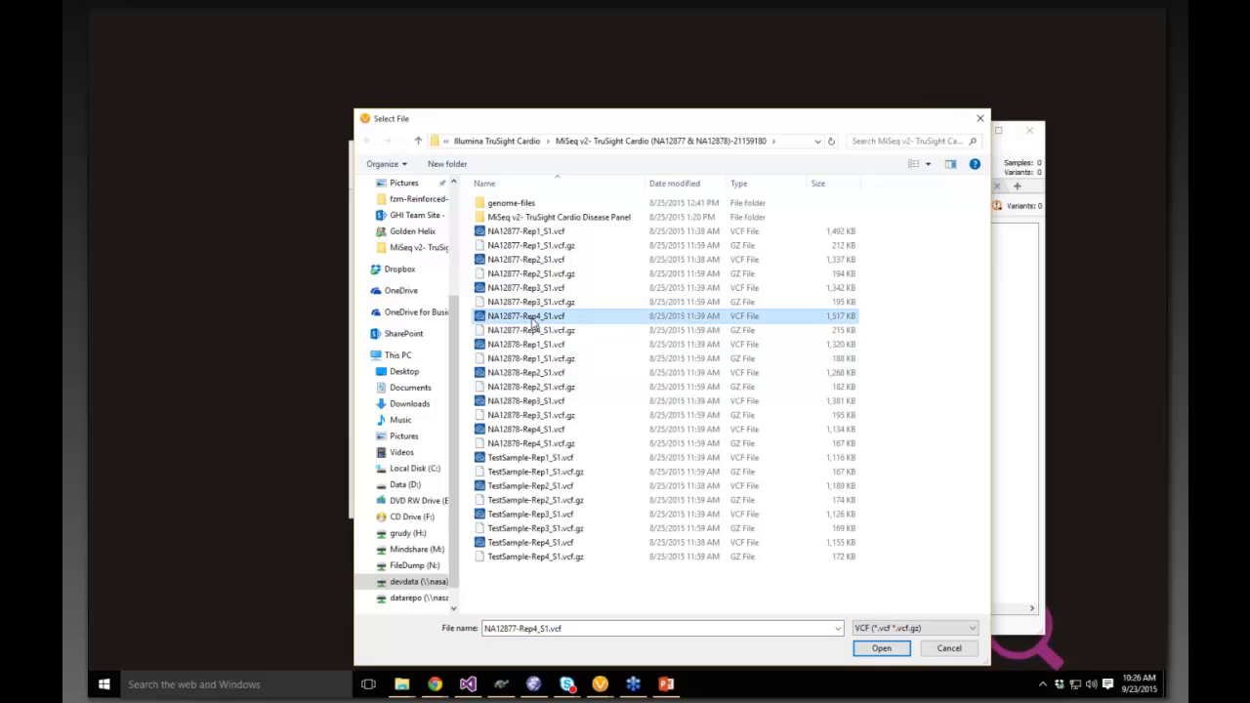
double_click(534, 324)
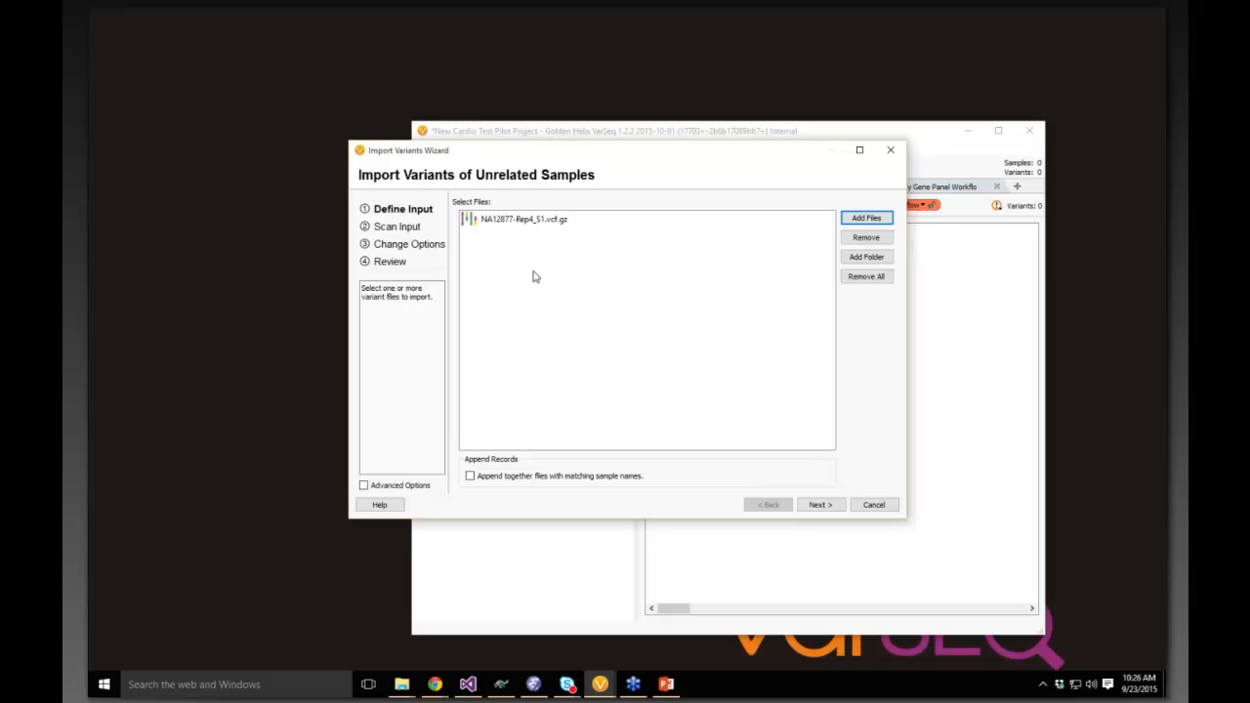
click(820, 505)
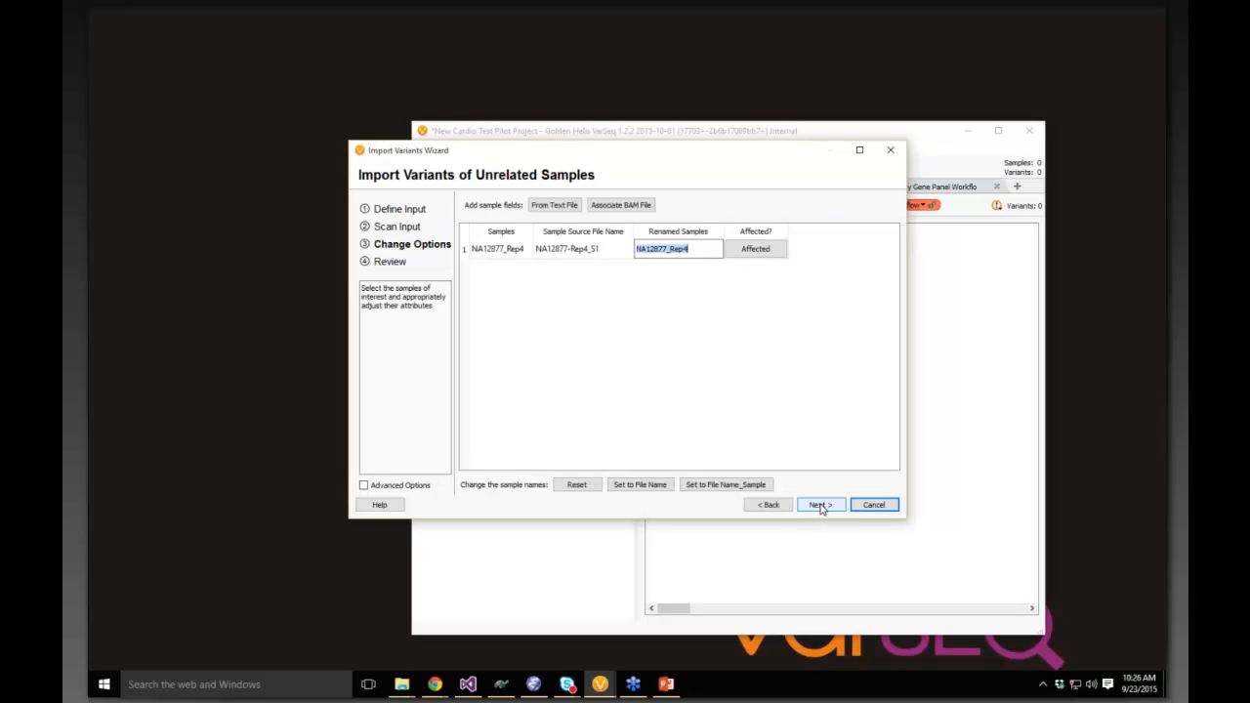
click(821, 505)
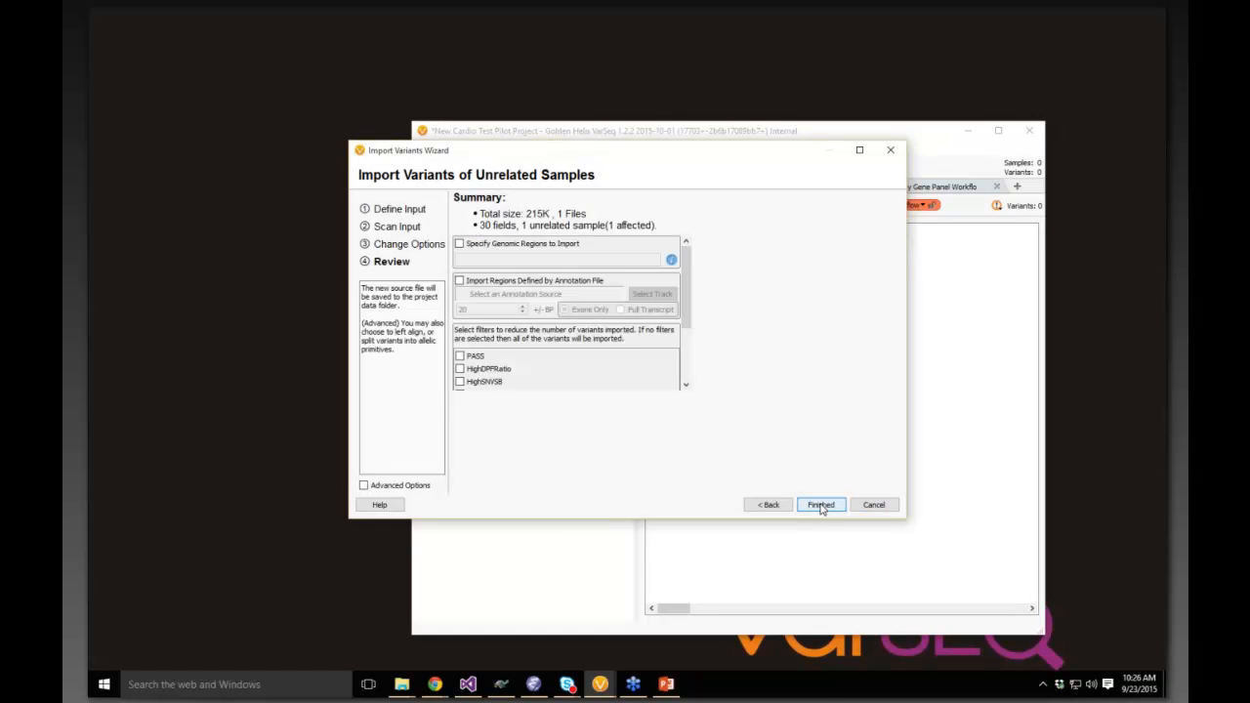
click(821, 505)
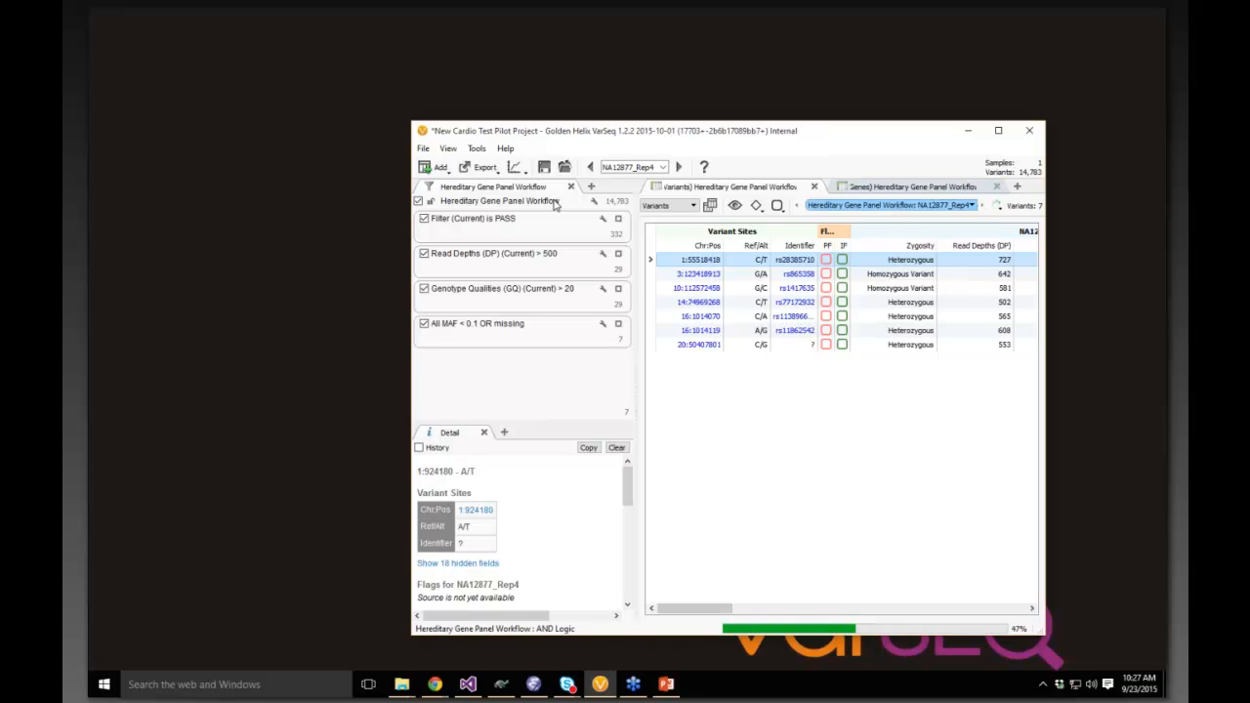
- Rename the Hereditary Gene Panel Workflow filter chain as "New Cardio Workflow"
click(479, 202)
text(Nwe C)
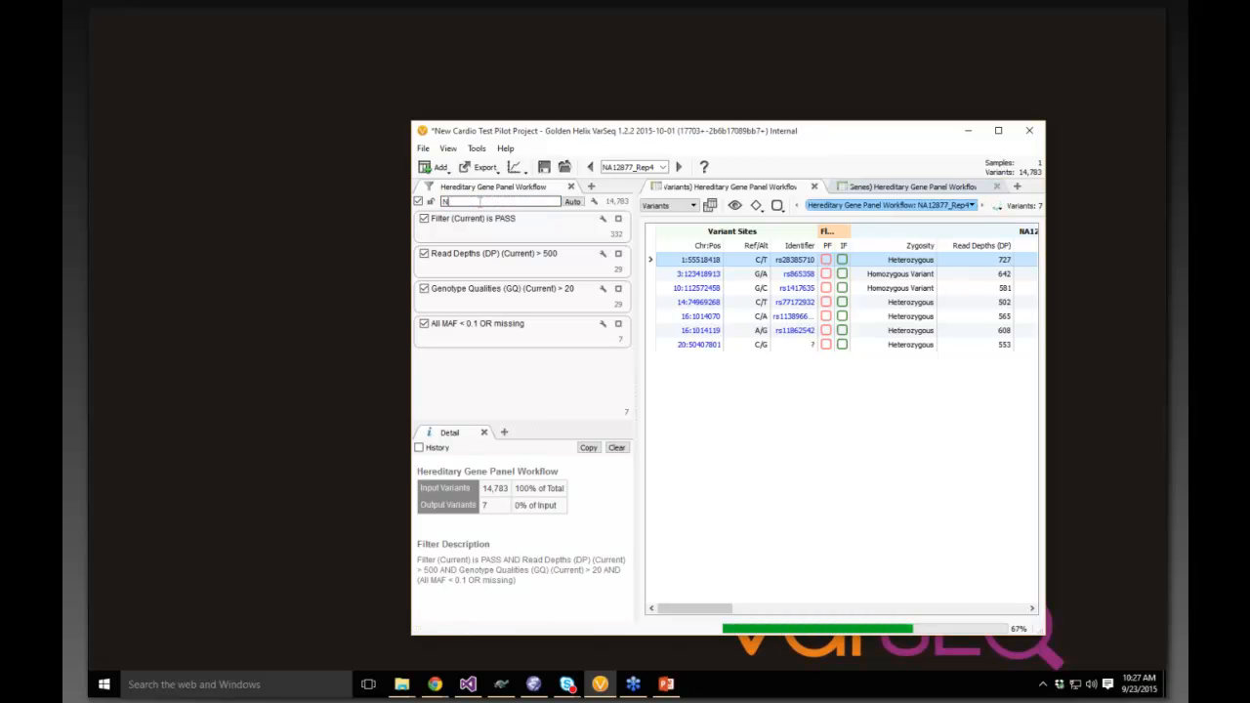
key(BackSpace)
key(BackSpace)
key(BackSpace)
key(BackSpace)
text(ew C)
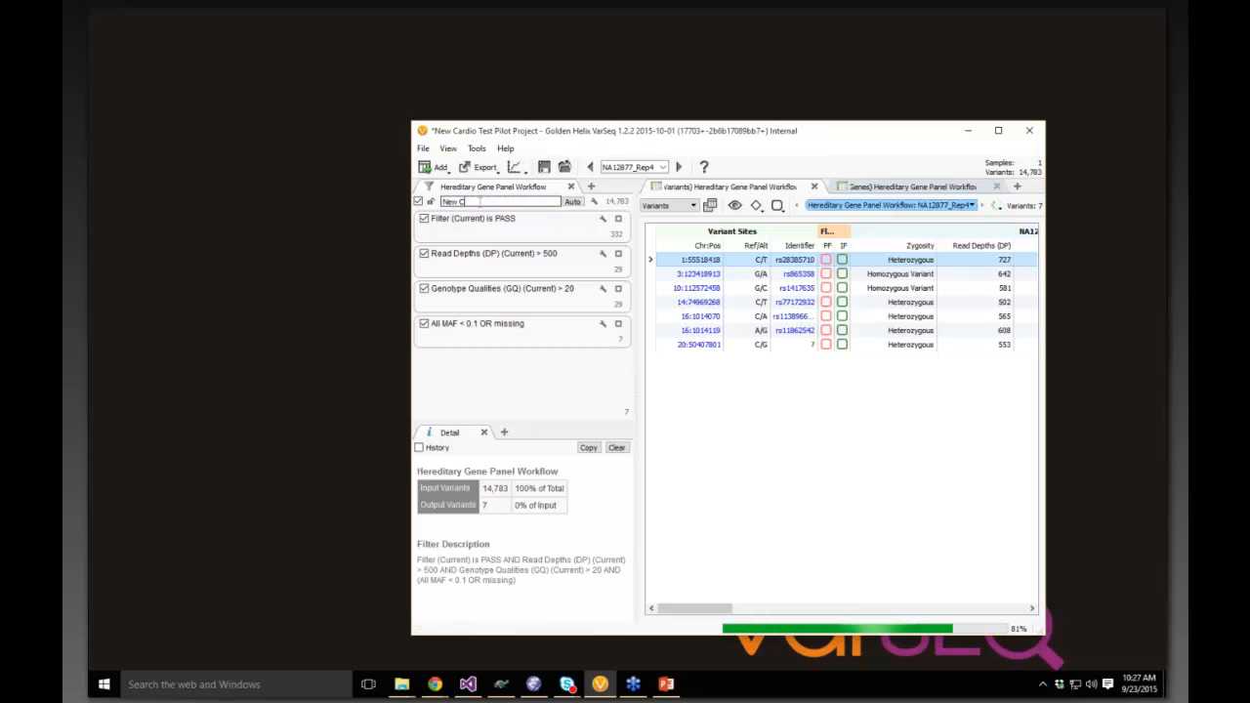
text(ardio Workflow)
key(Return)
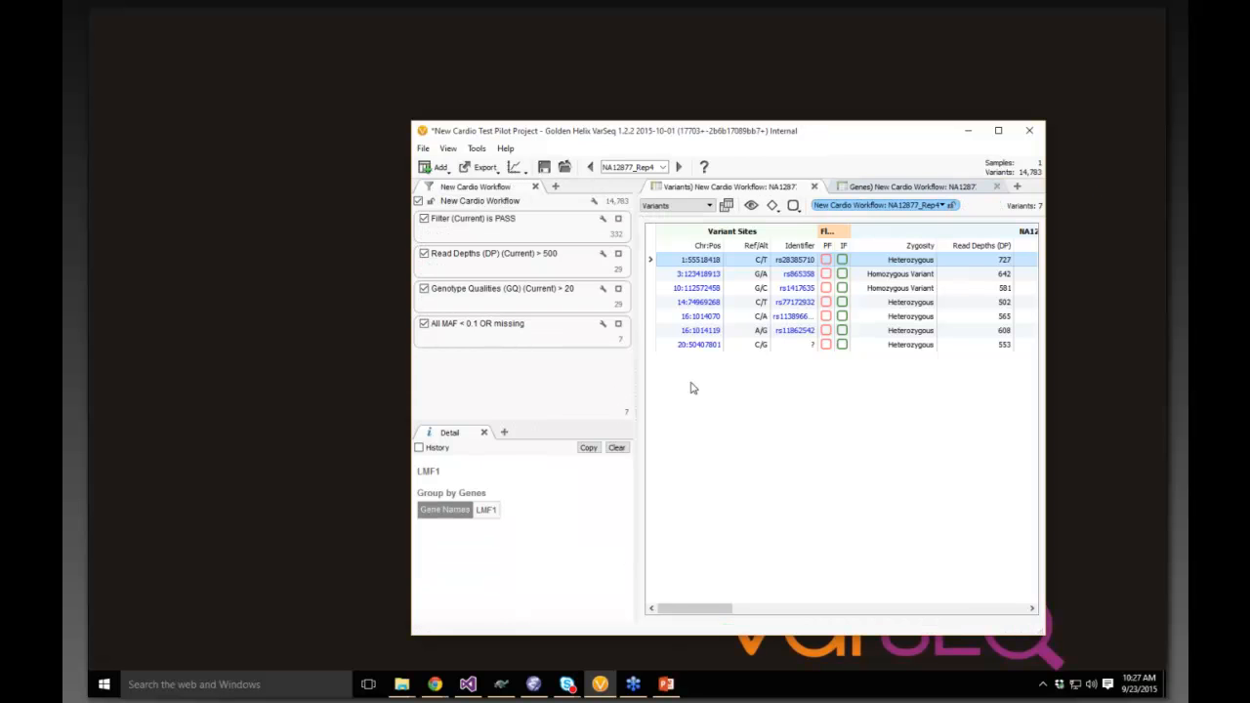
- Maximize the project window and narrow the filter pane to give the variant table more room
click(998, 130)
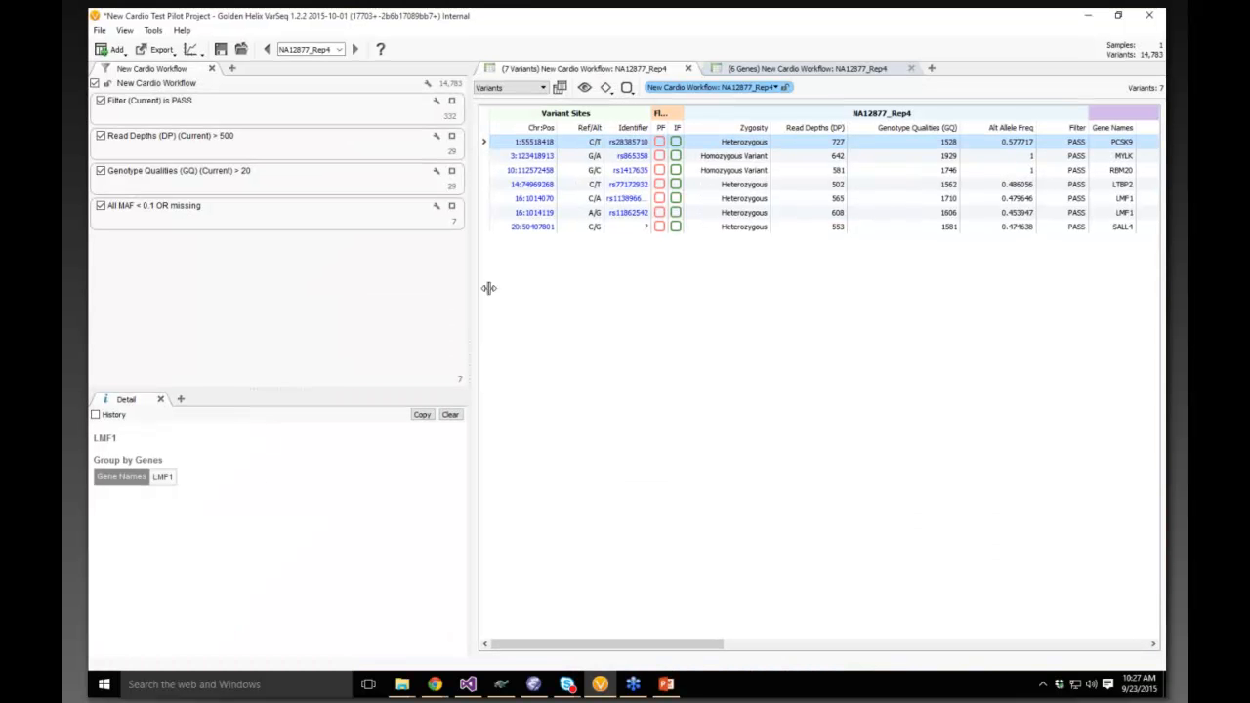
drag(470, 288, 406, 285)
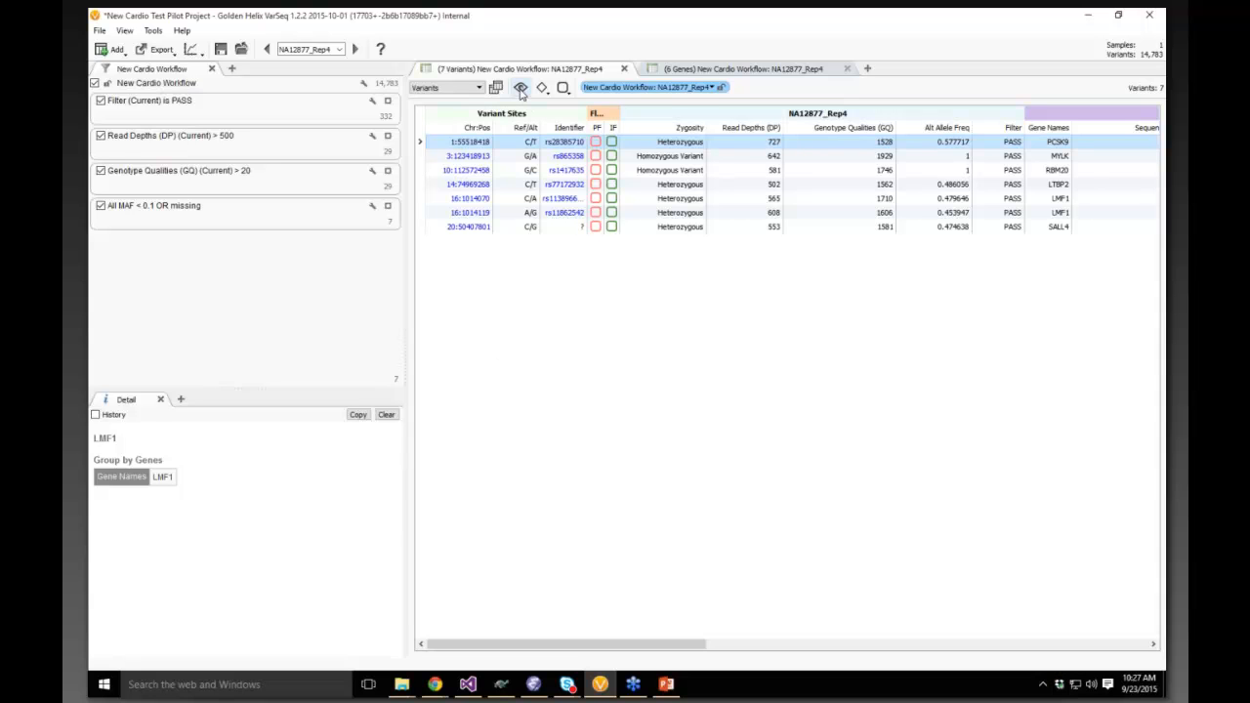
- Look over the available Variant Sites and Sample Fields columns in the column visibility settings without changing them
click(521, 89)
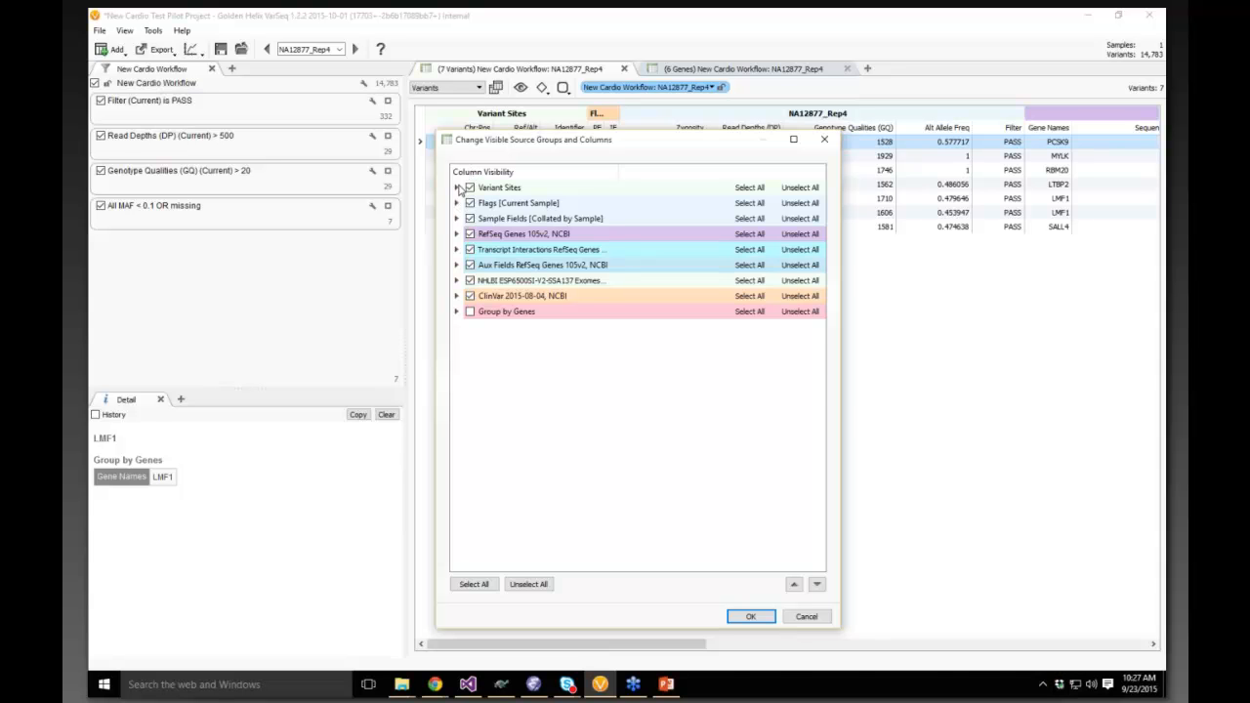
click(457, 187)
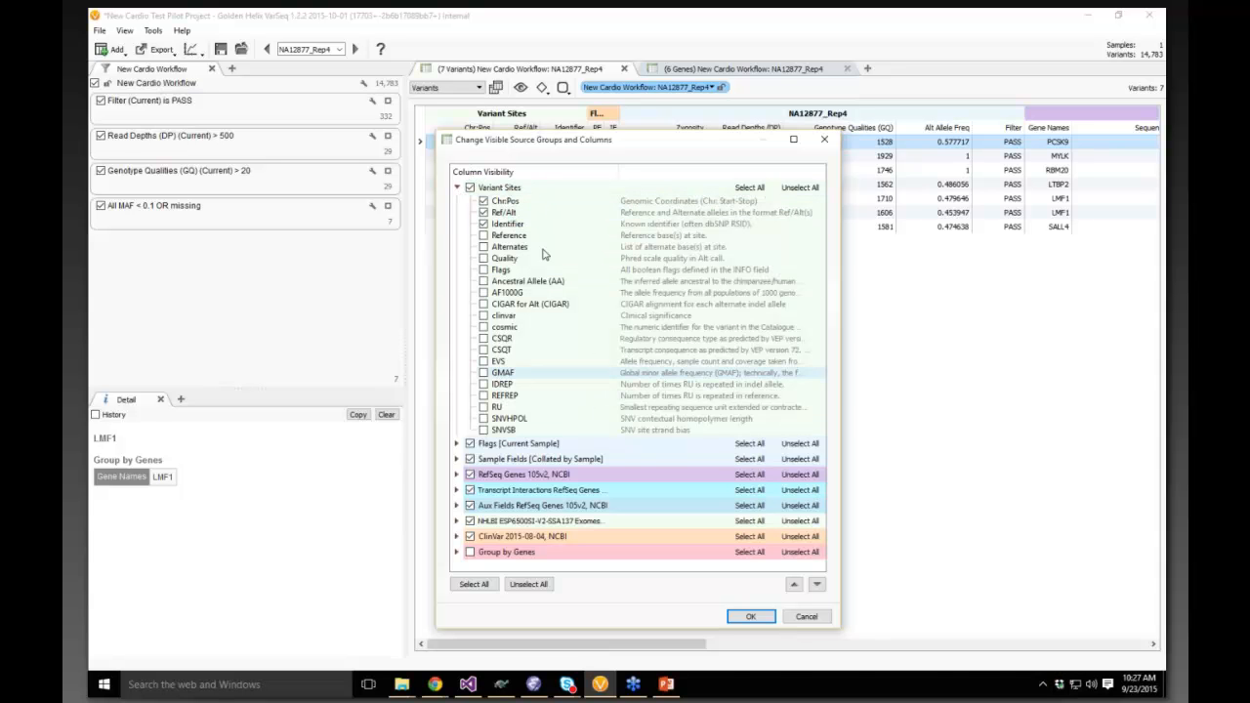
click(456, 187)
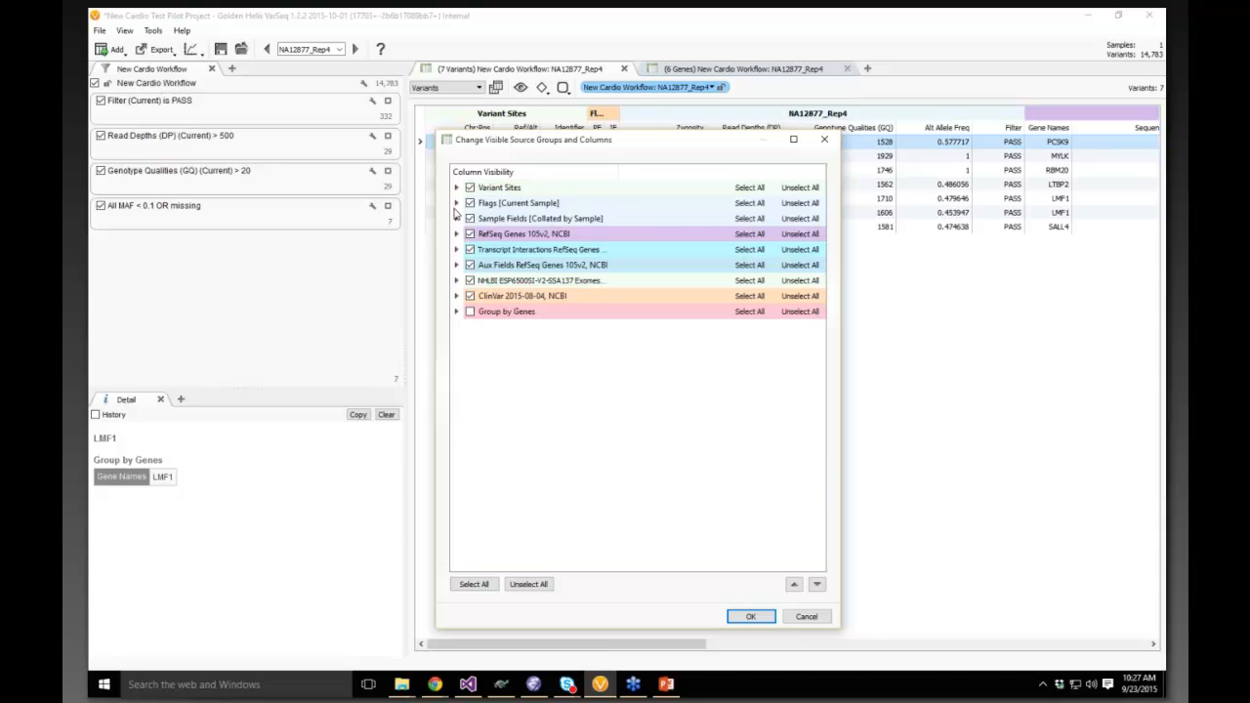
click(456, 219)
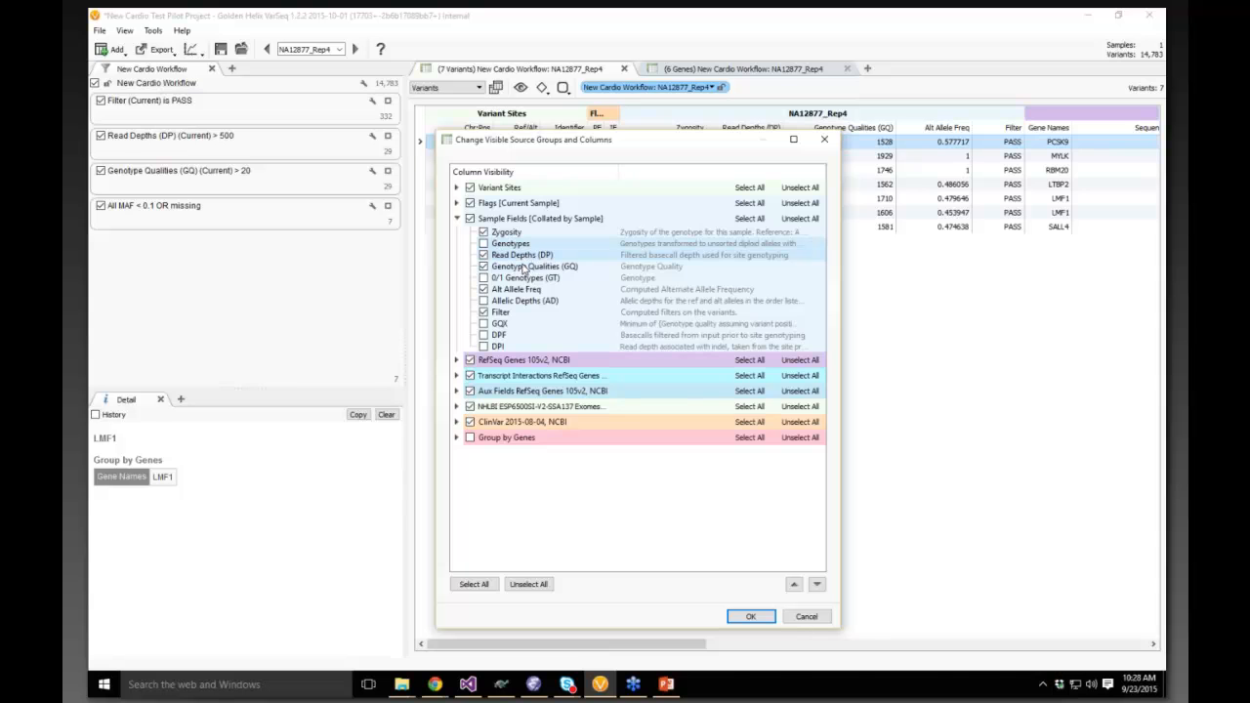
click(805, 617)
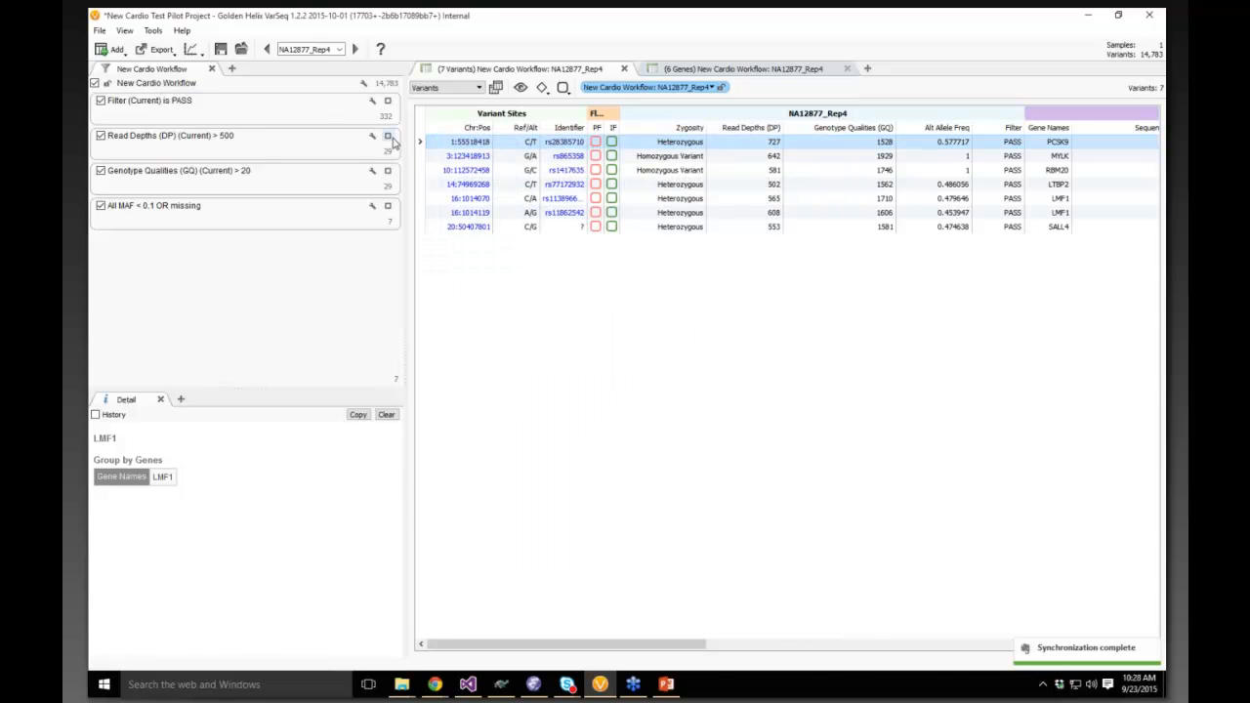
- Inspect the read depth histogram for the sample and set the Read Depths (DP) filter threshold to 50
click(387, 136)
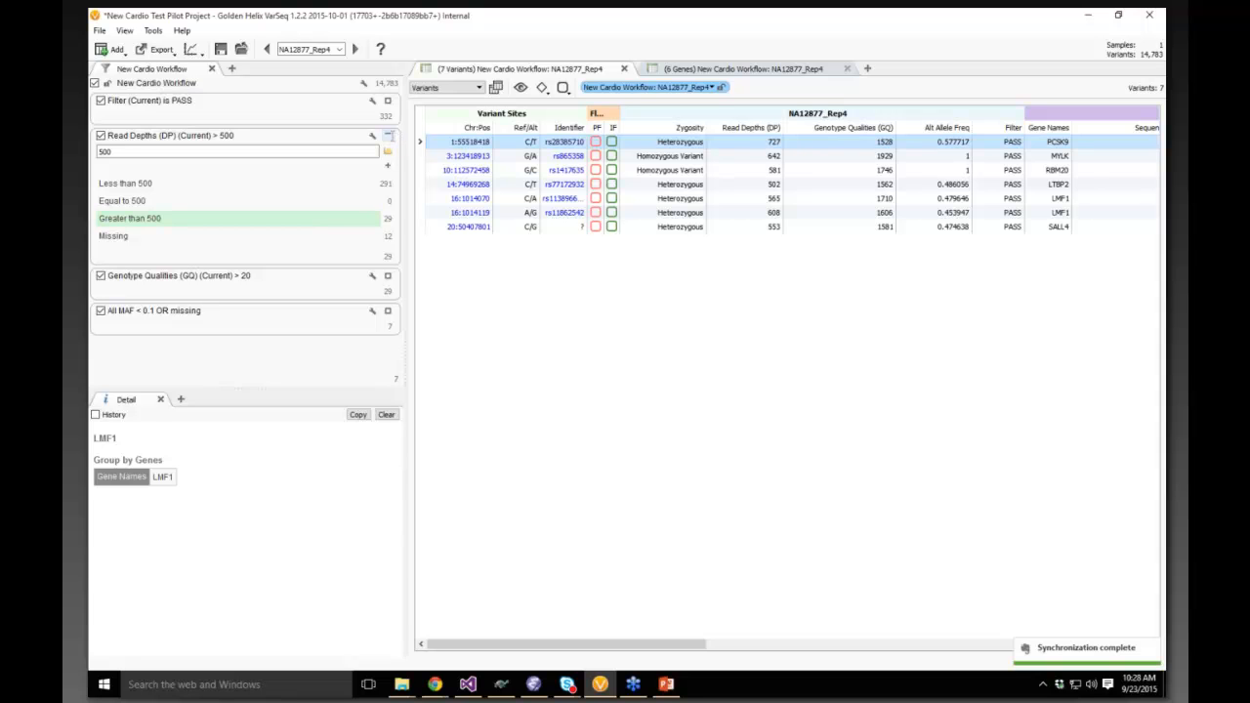
click(389, 153)
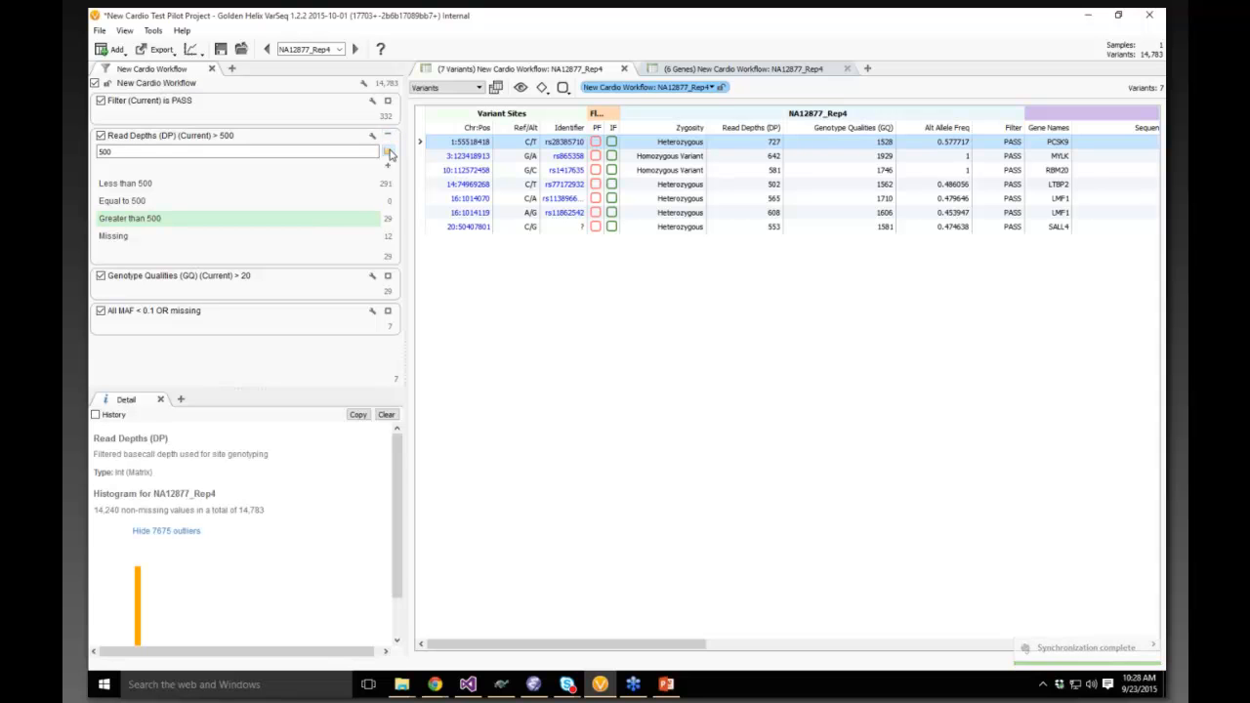
scroll(276, 547, down, 2)
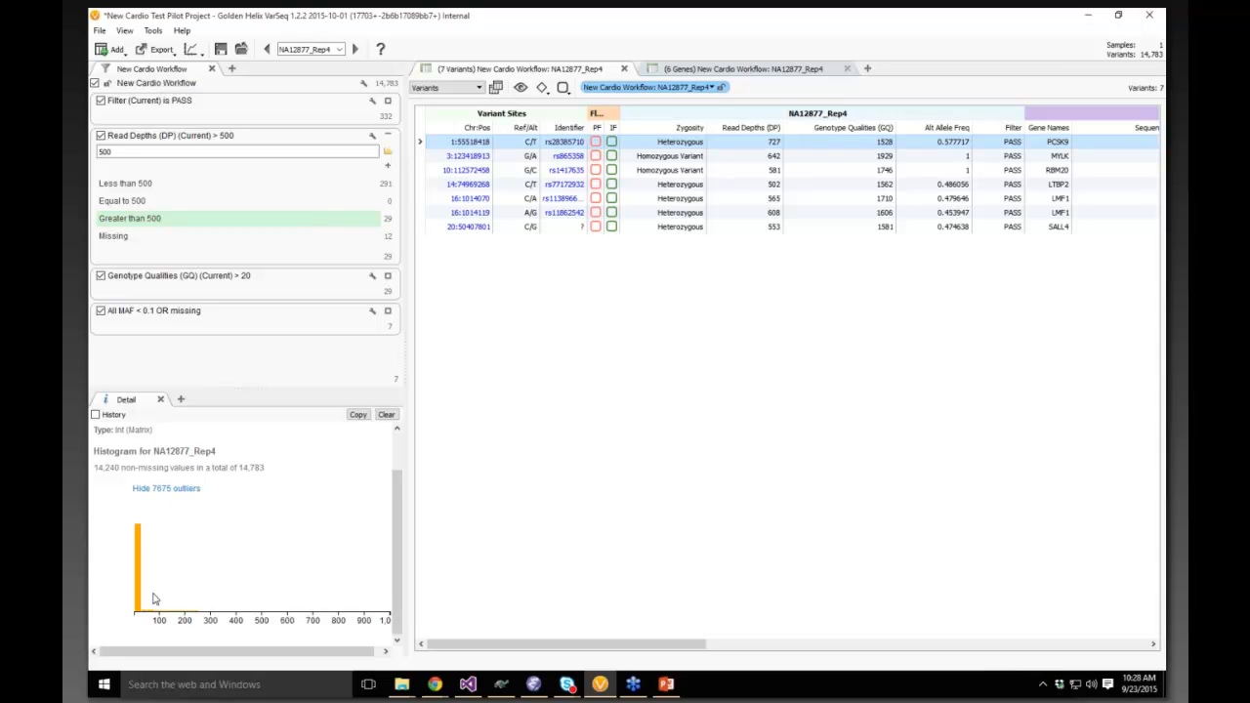
scroll(137, 604, up, 1)
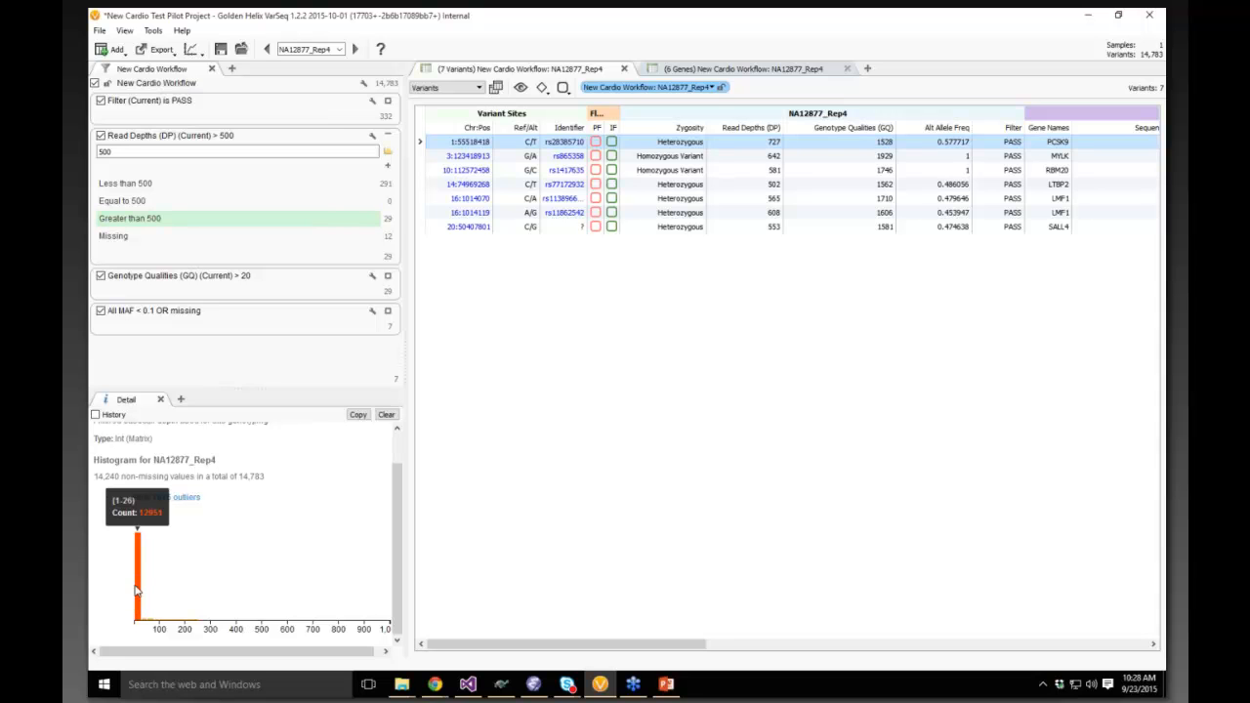
mouse_move(148, 623)
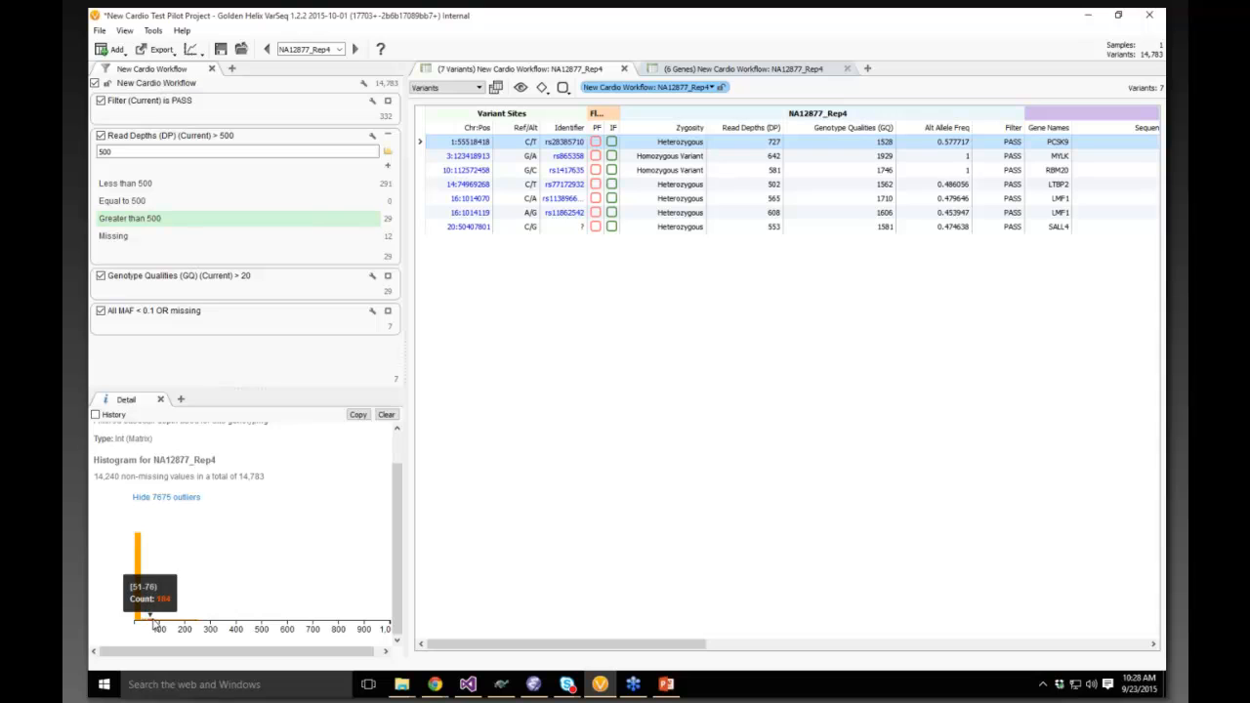
double_click(176, 151)
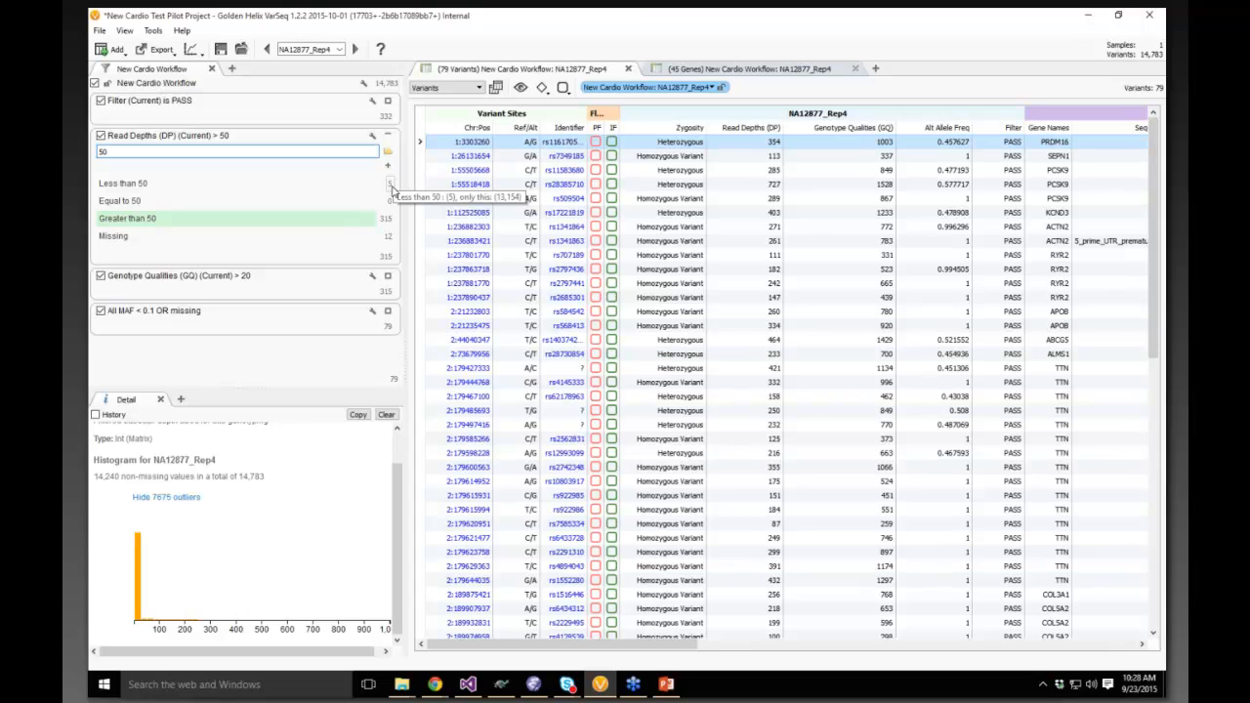
- View only the variants with read depth less than 50, and return the table to the full workflow's output
click(391, 188)
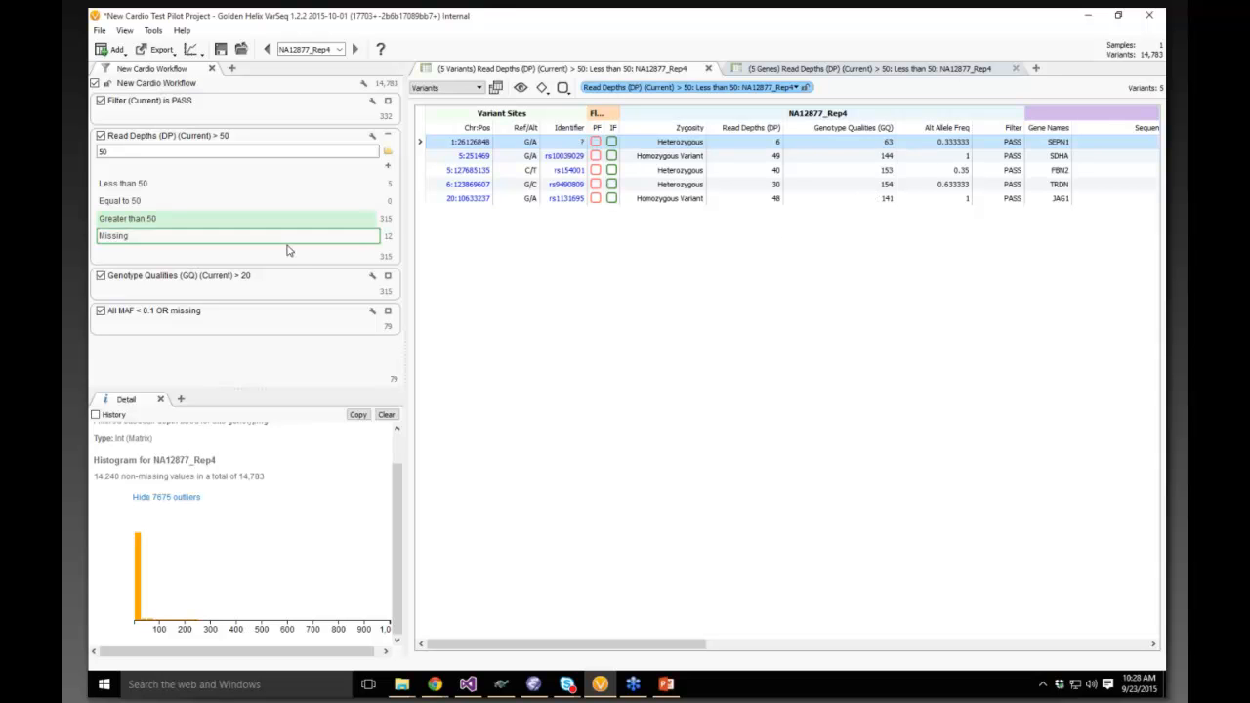
click(396, 381)
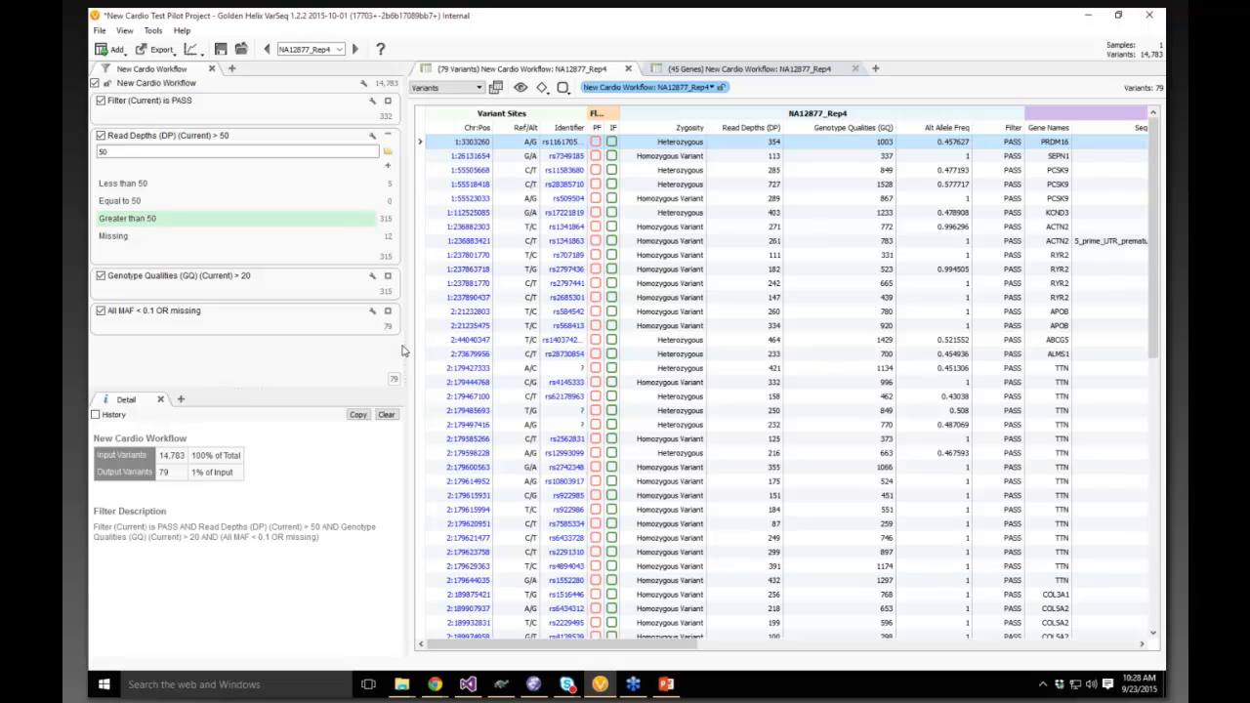
click(387, 139)
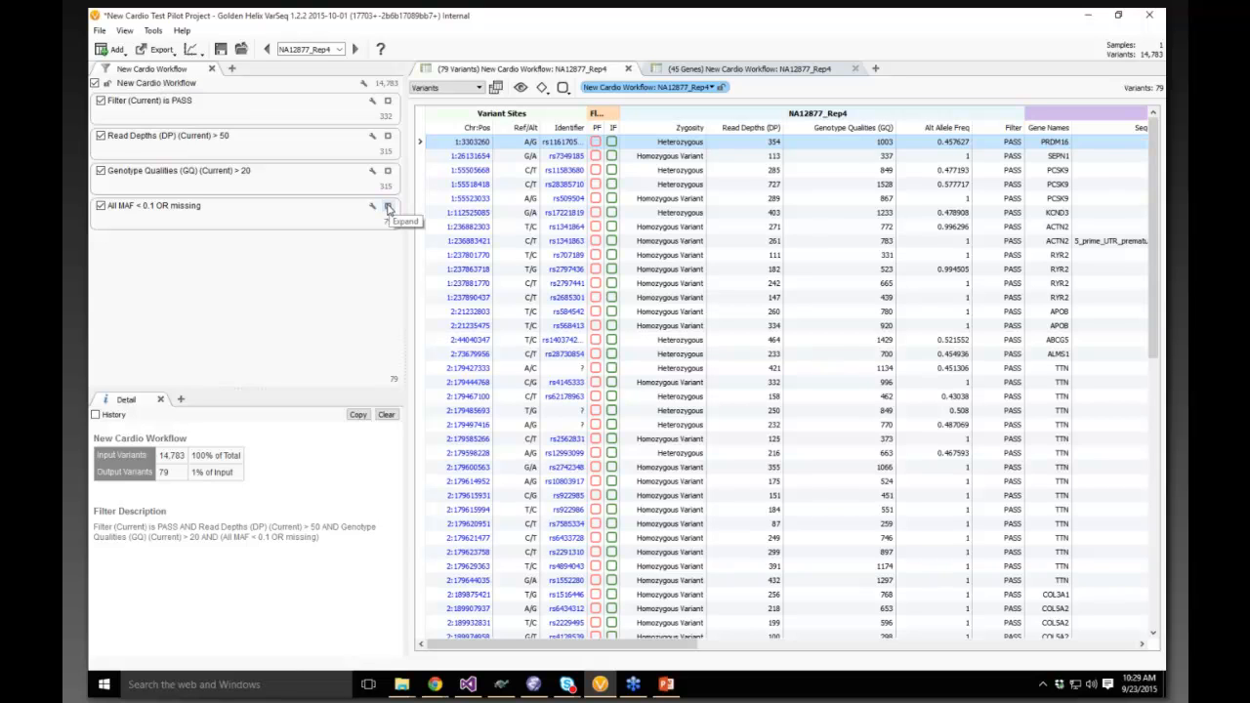
- Examine the All MAF filter's frequency threshold, category counts and annotation source, enlarging the filter pane
click(388, 207)
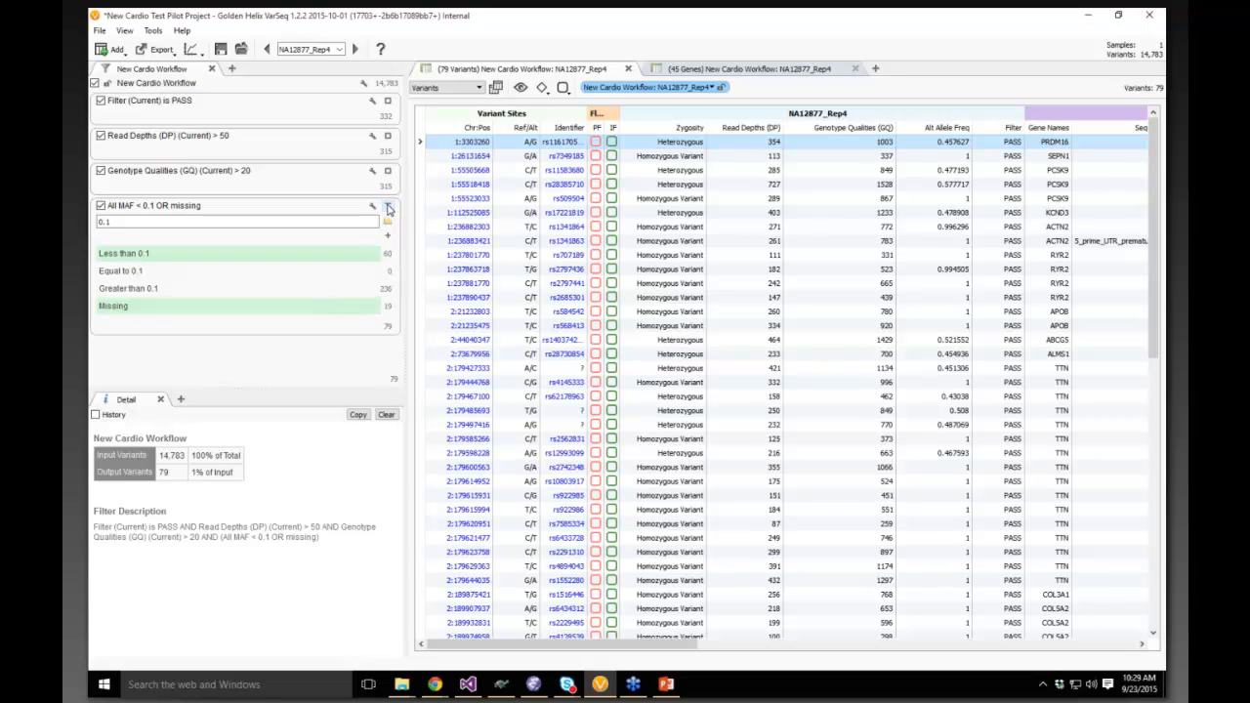
click(388, 208)
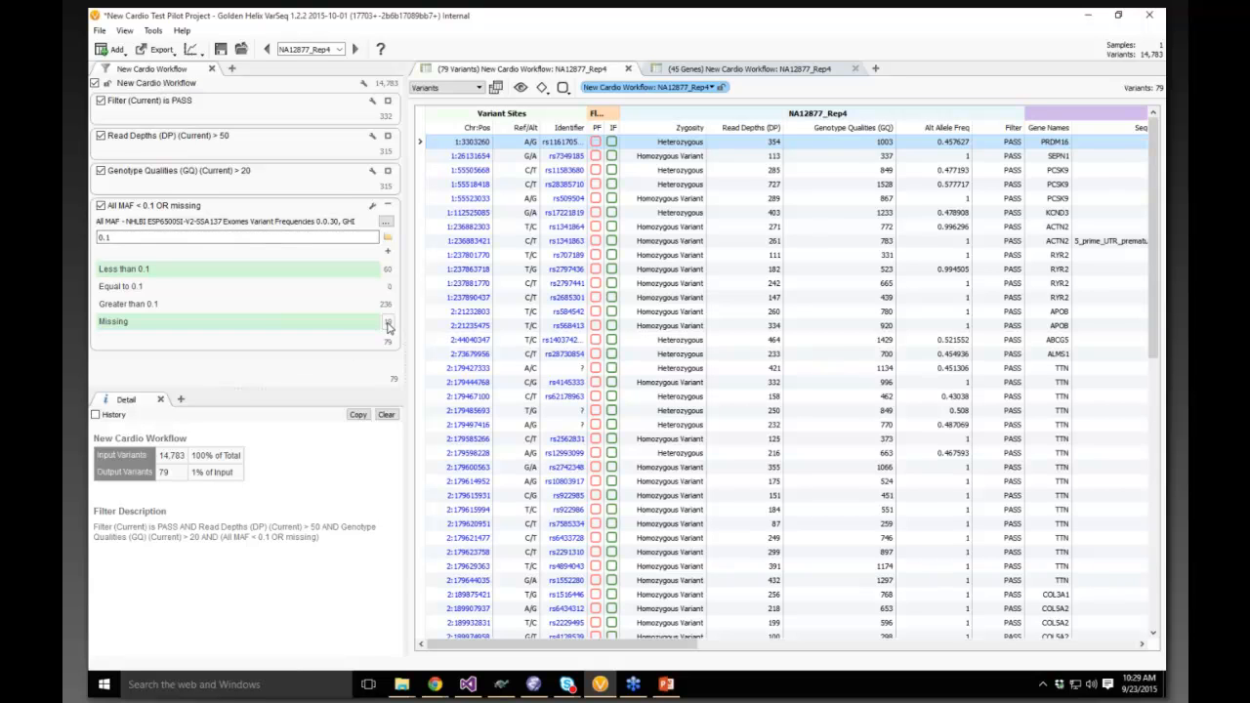
drag(281, 391, 281, 446)
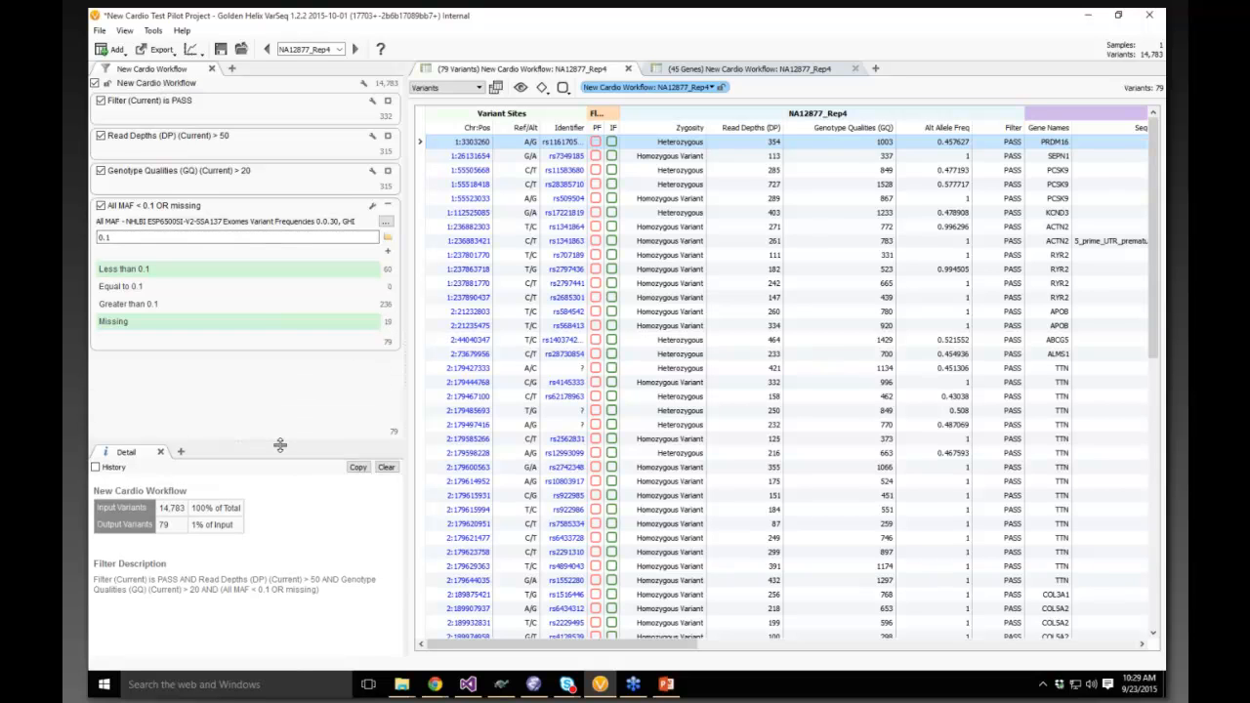
click(376, 209)
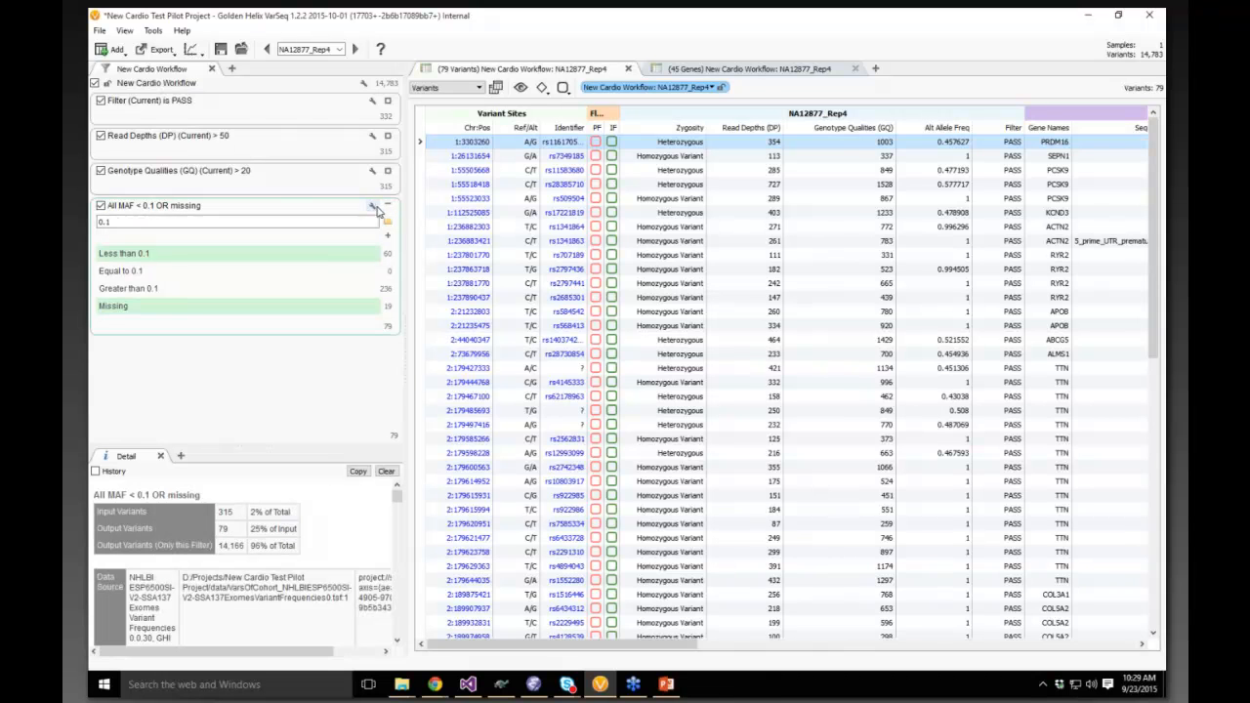
click(388, 206)
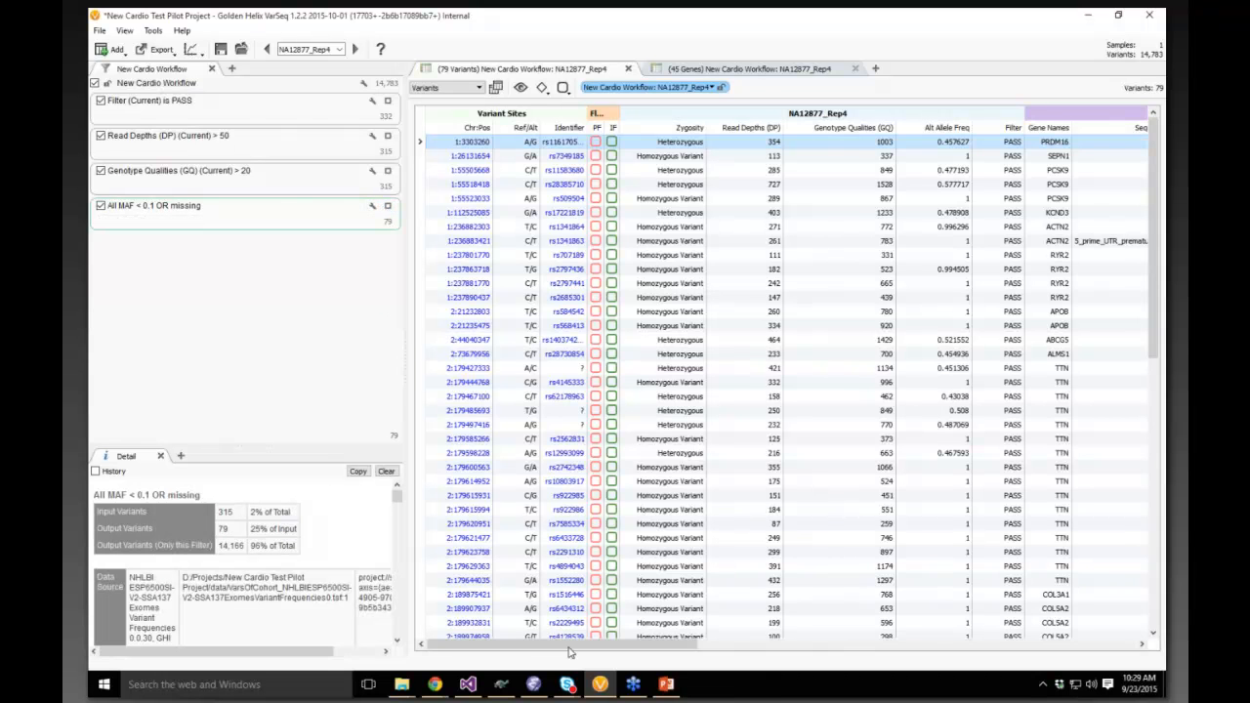
- Add a filter on the RefSeq Genes Effect (Combined) column to the workflow and keep only LoF and Missense variants
drag(571, 652, 752, 655)
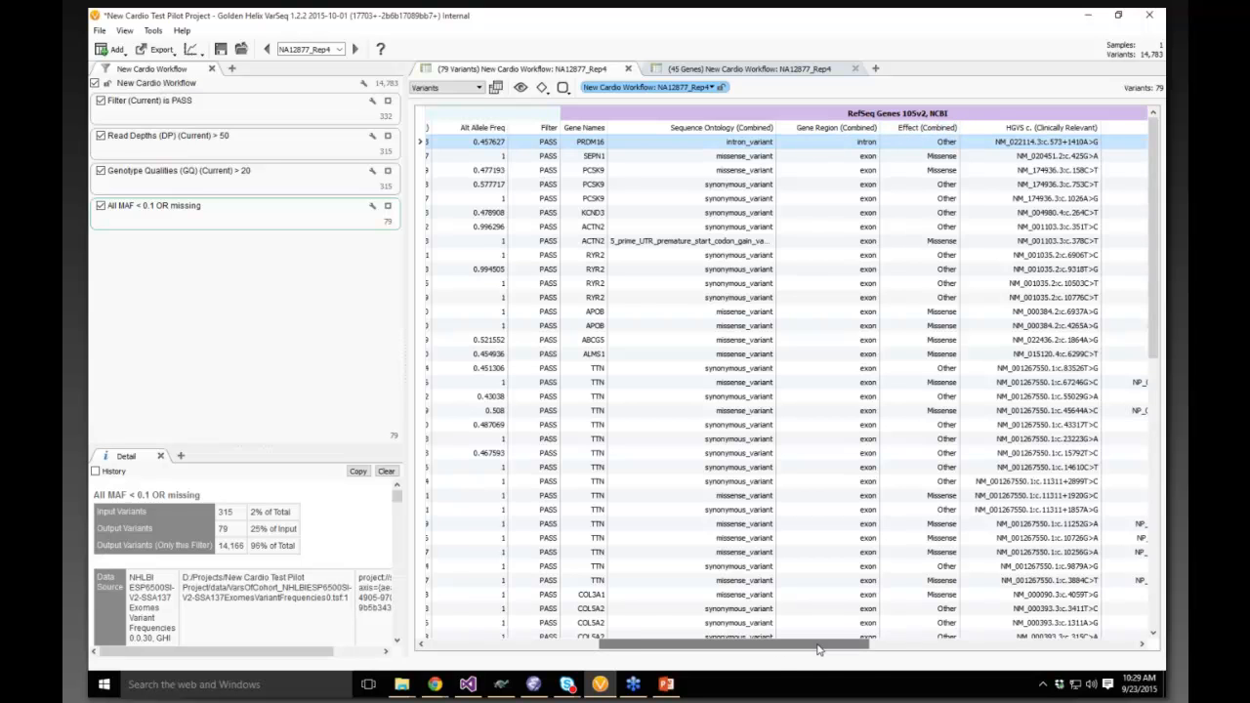
scroll(818, 650, right, 3)
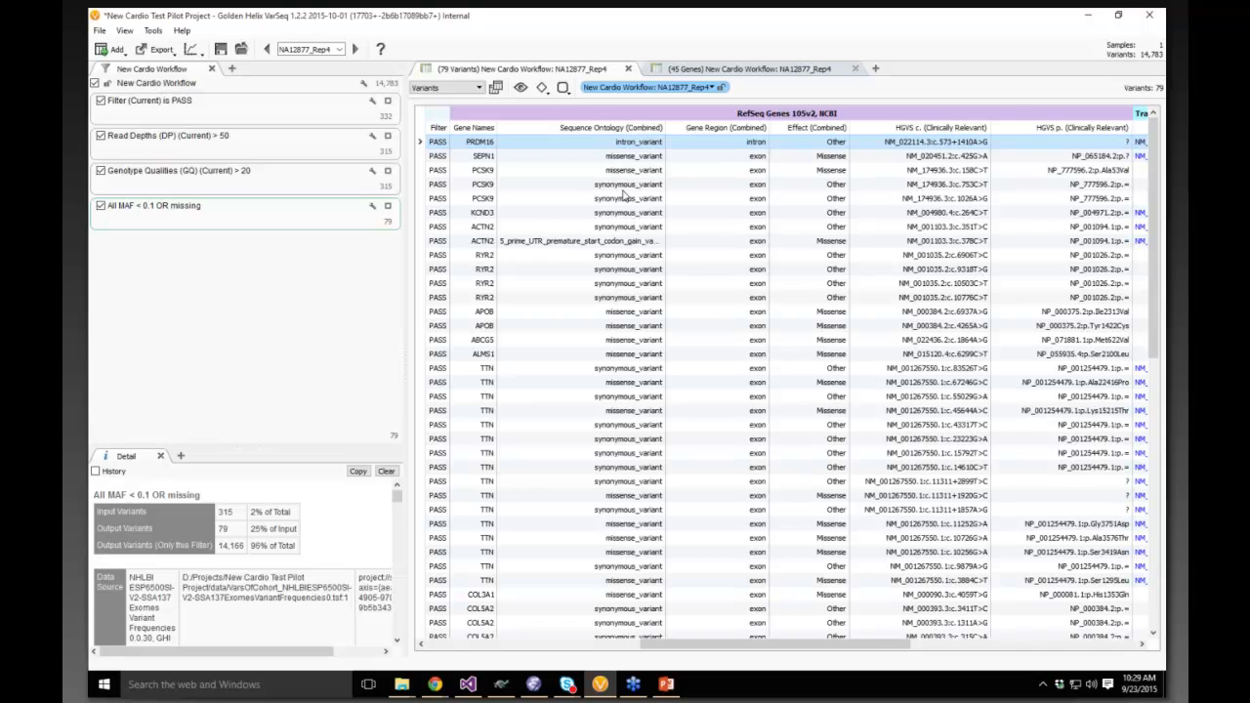
right_click(816, 128)
click(861, 201)
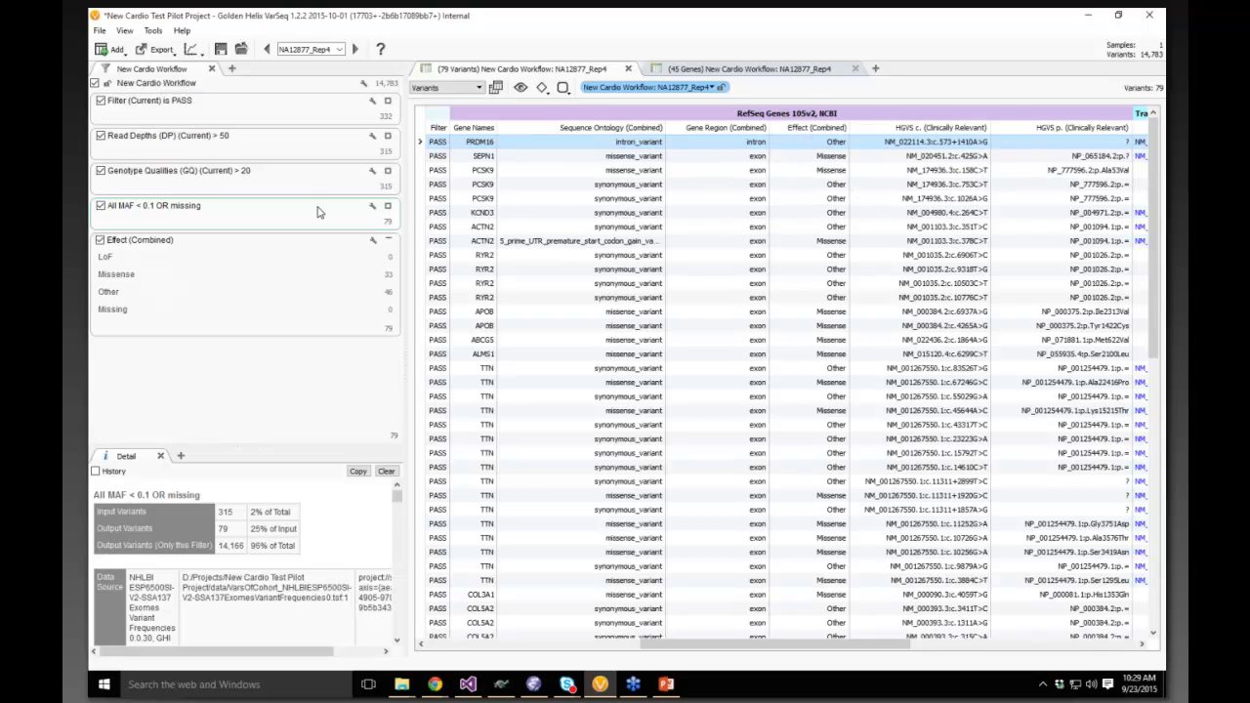
click(176, 261)
click(176, 278)
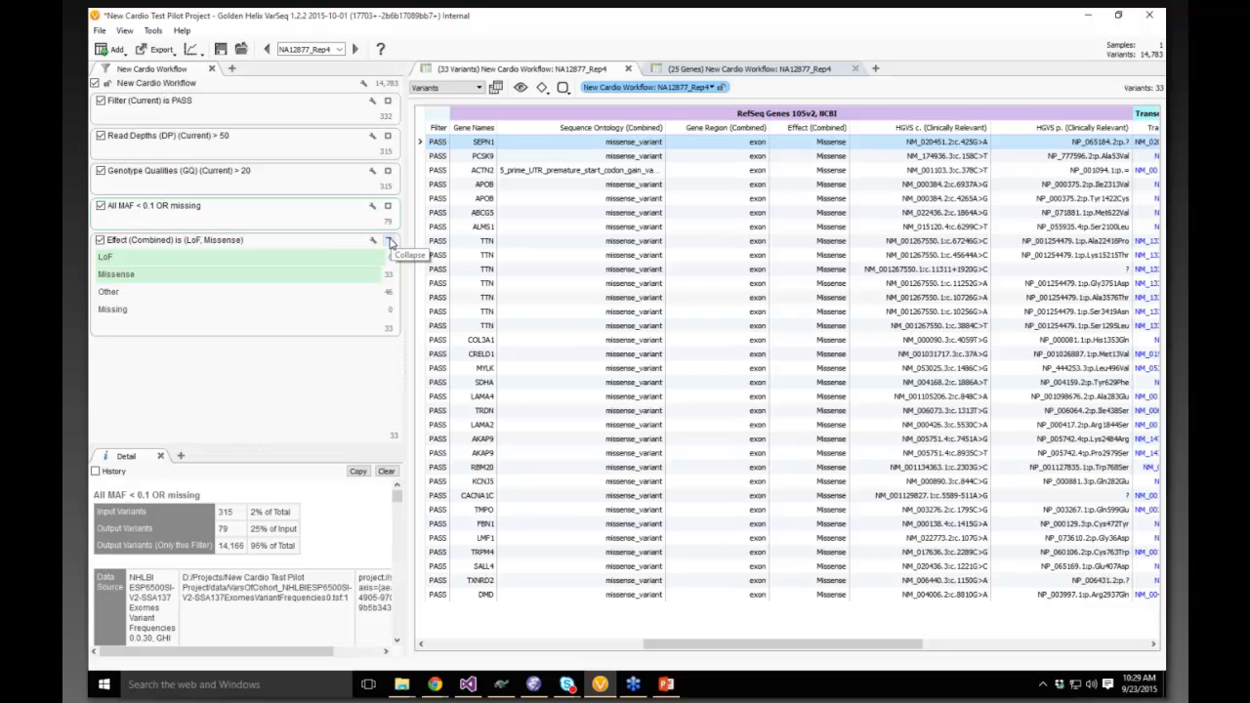
click(390, 242)
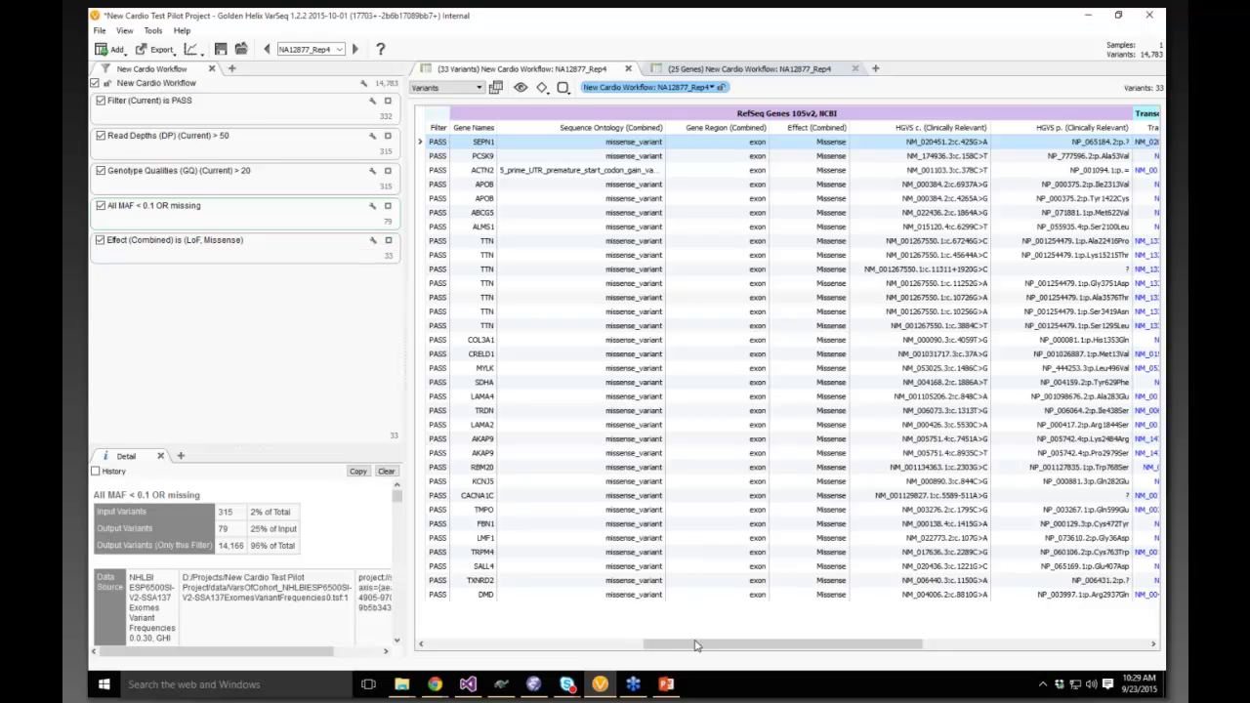
- Review the category counts of the ClinVar Clinical Significance column and add a filter for that column to the workflow
drag(709, 647, 868, 652)
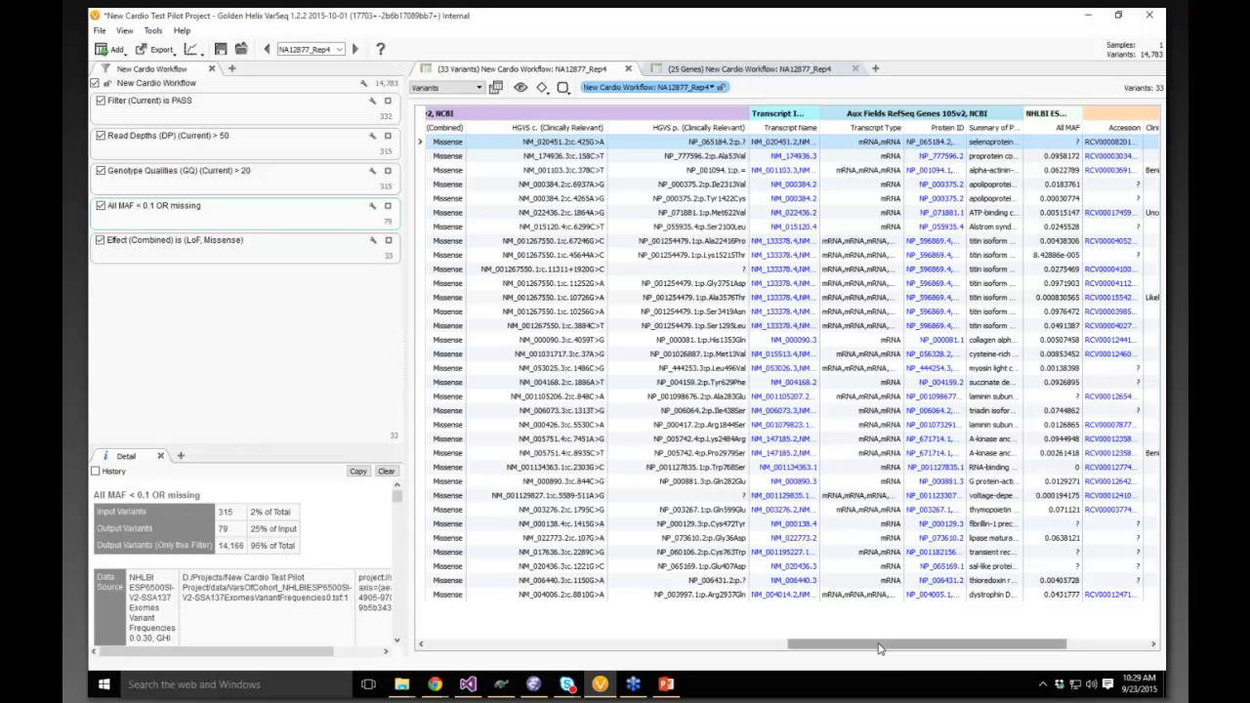
drag(954, 650, 1035, 650)
click(977, 129)
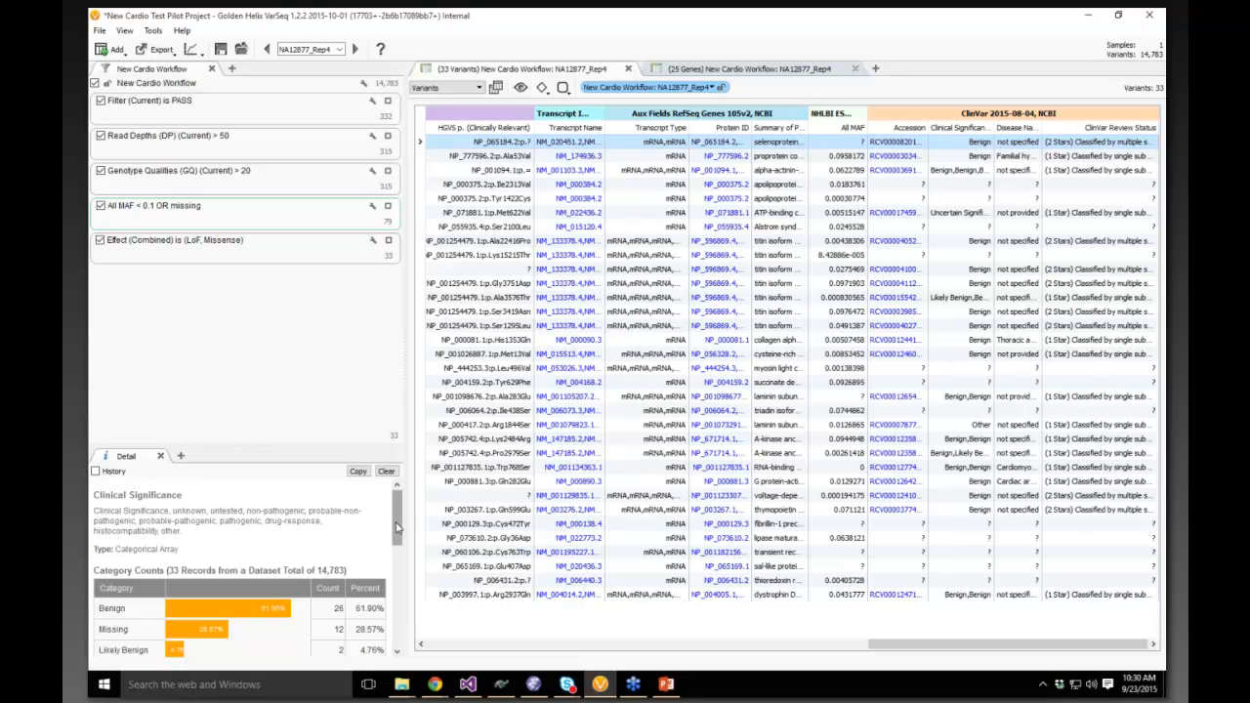
drag(397, 527, 398, 559)
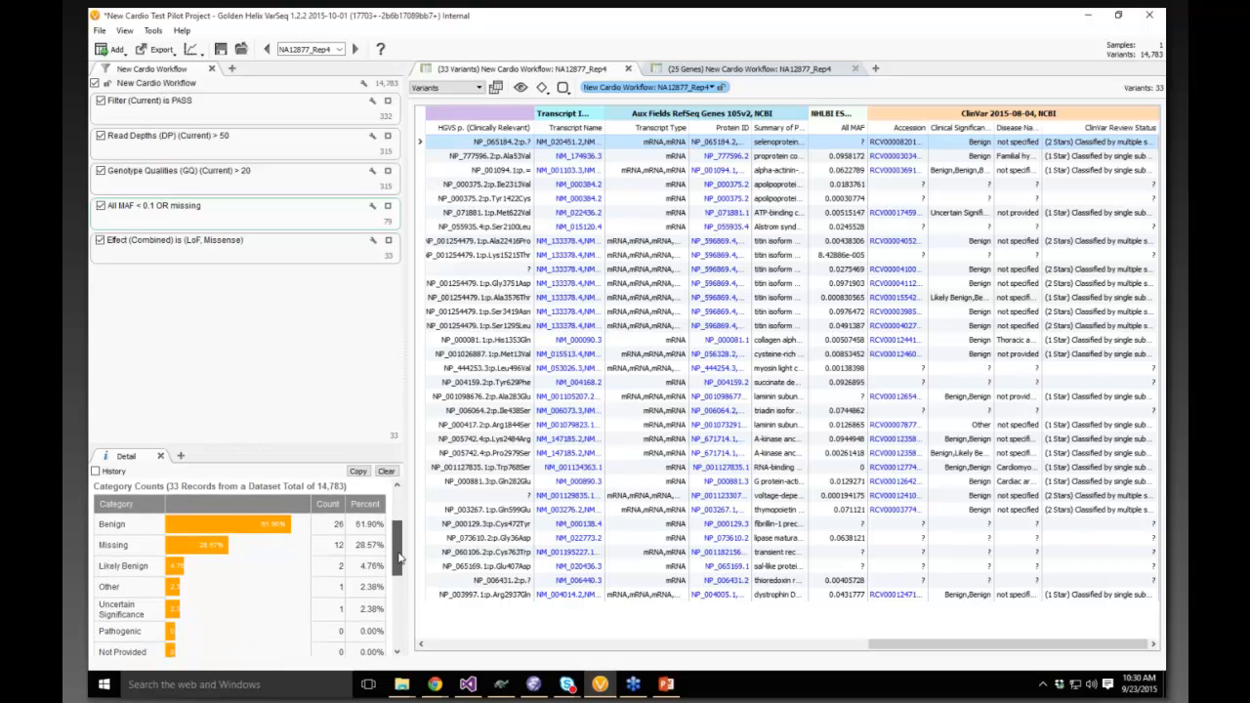
drag(399, 558, 399, 567)
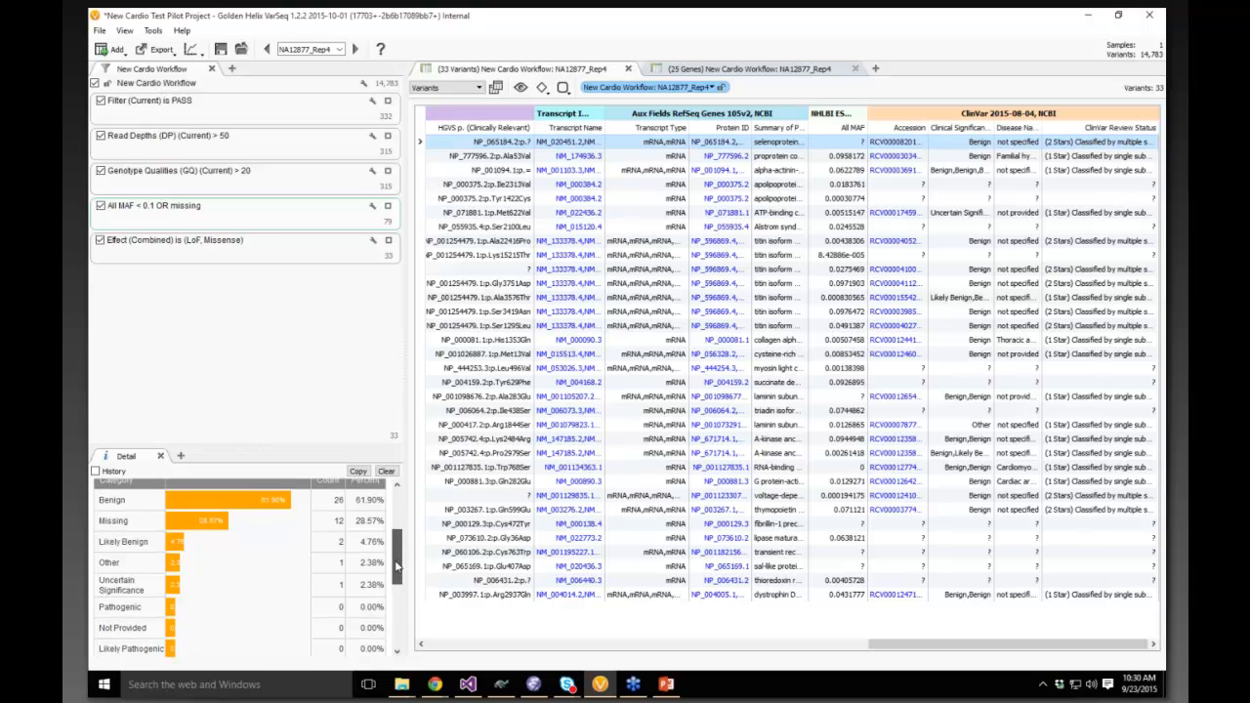
right_click(967, 130)
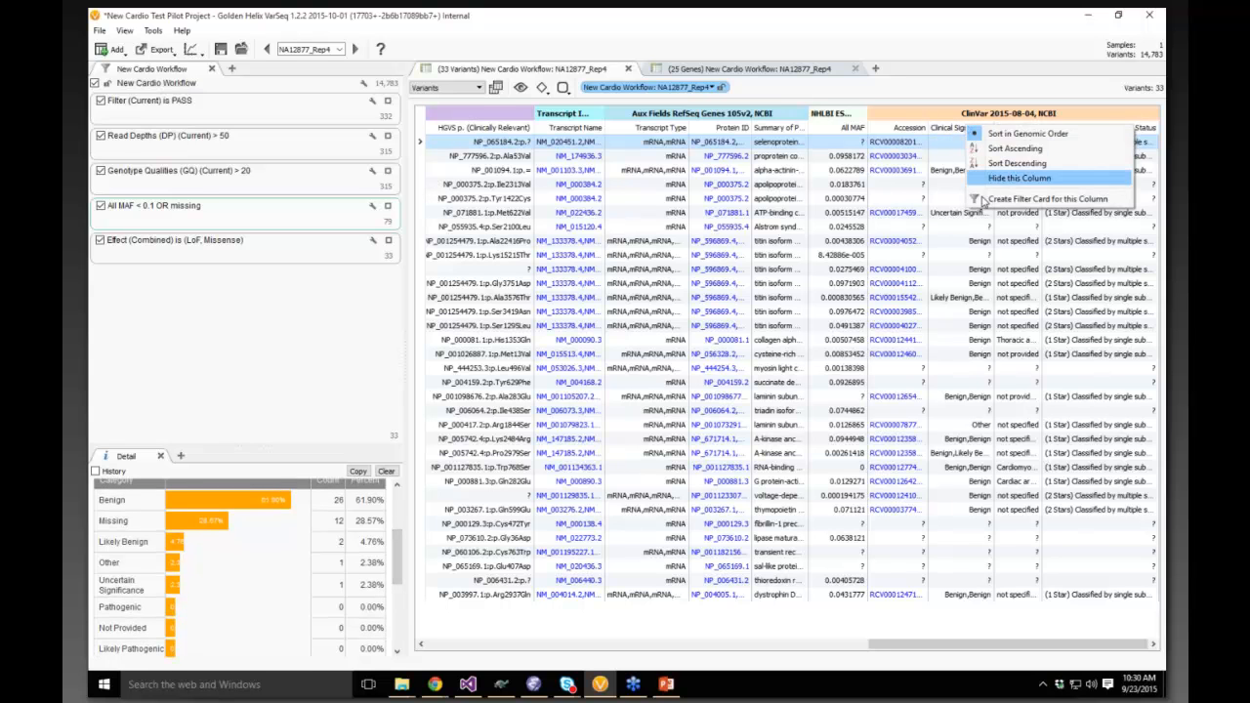
click(989, 199)
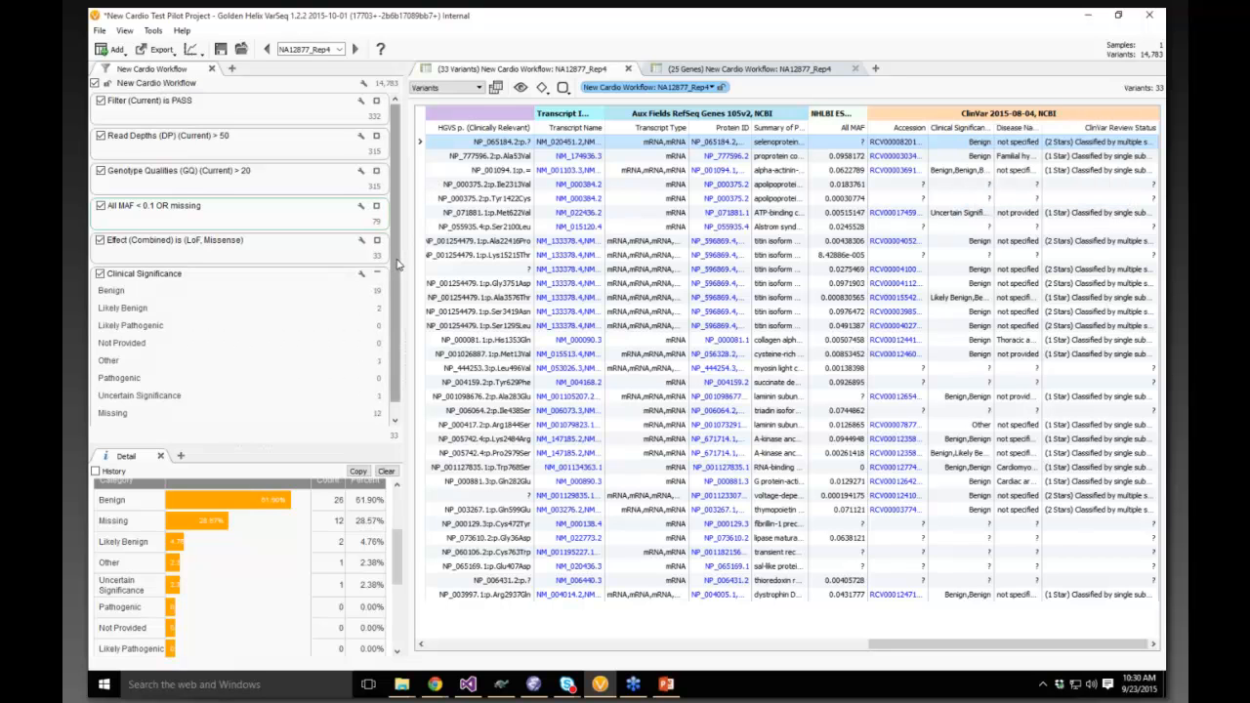
- Keep only Likely Pathogenic, Not Provided, Other, Pathogenic and Uncertain Significance in the Clinical Significance filter, then collapse it and widen the workflow pane
scroll(401, 291, down, 1)
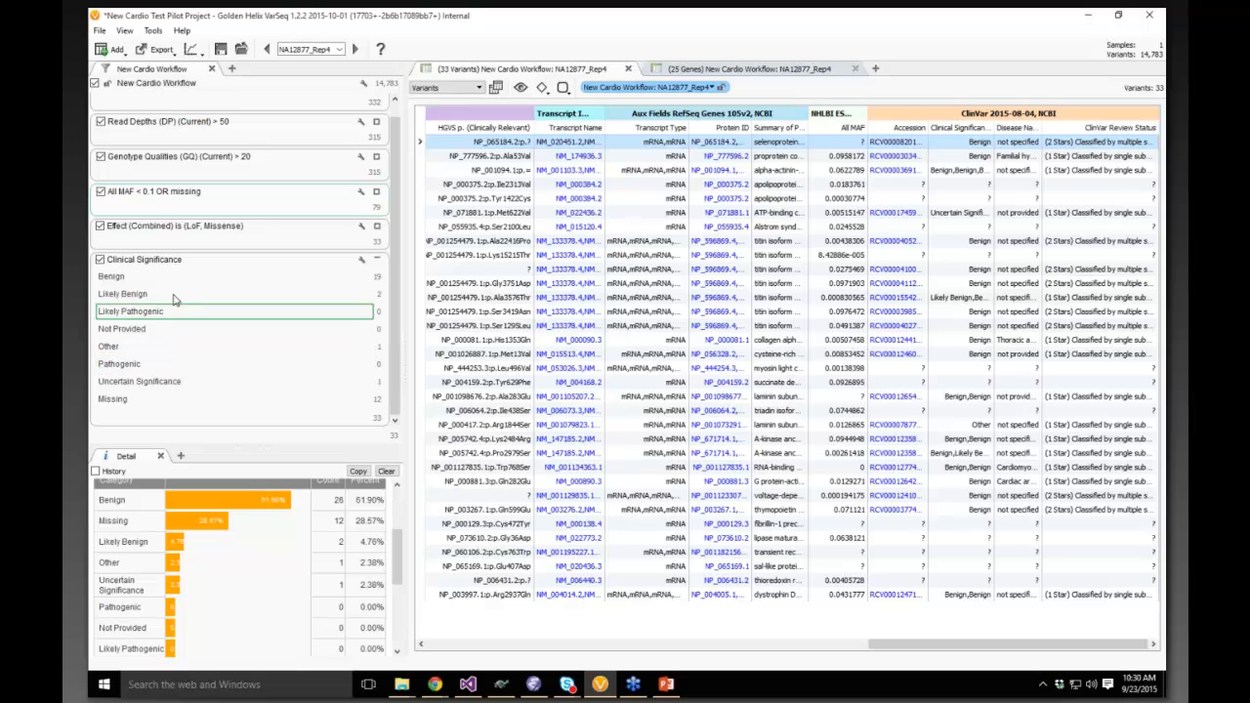
click(125, 367)
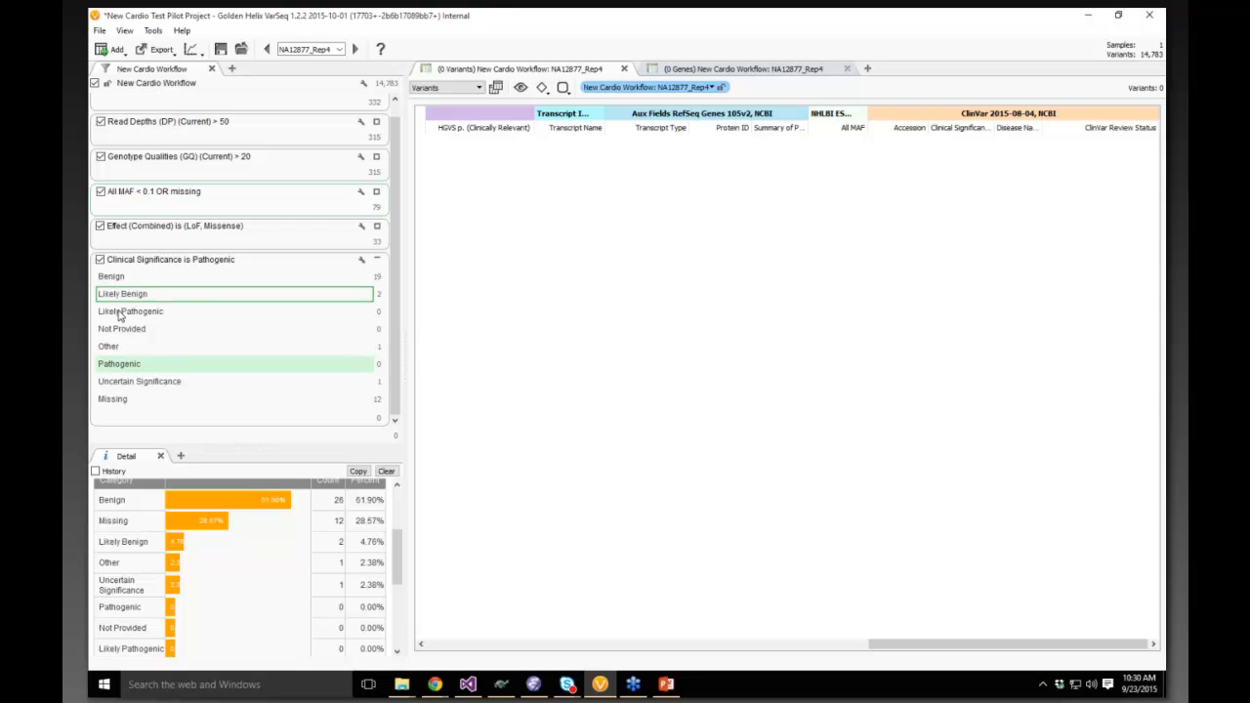
ctrl+click(121, 312)
ctrl+click(119, 342)
ctrl+click(119, 360)
ctrl+click(128, 395)
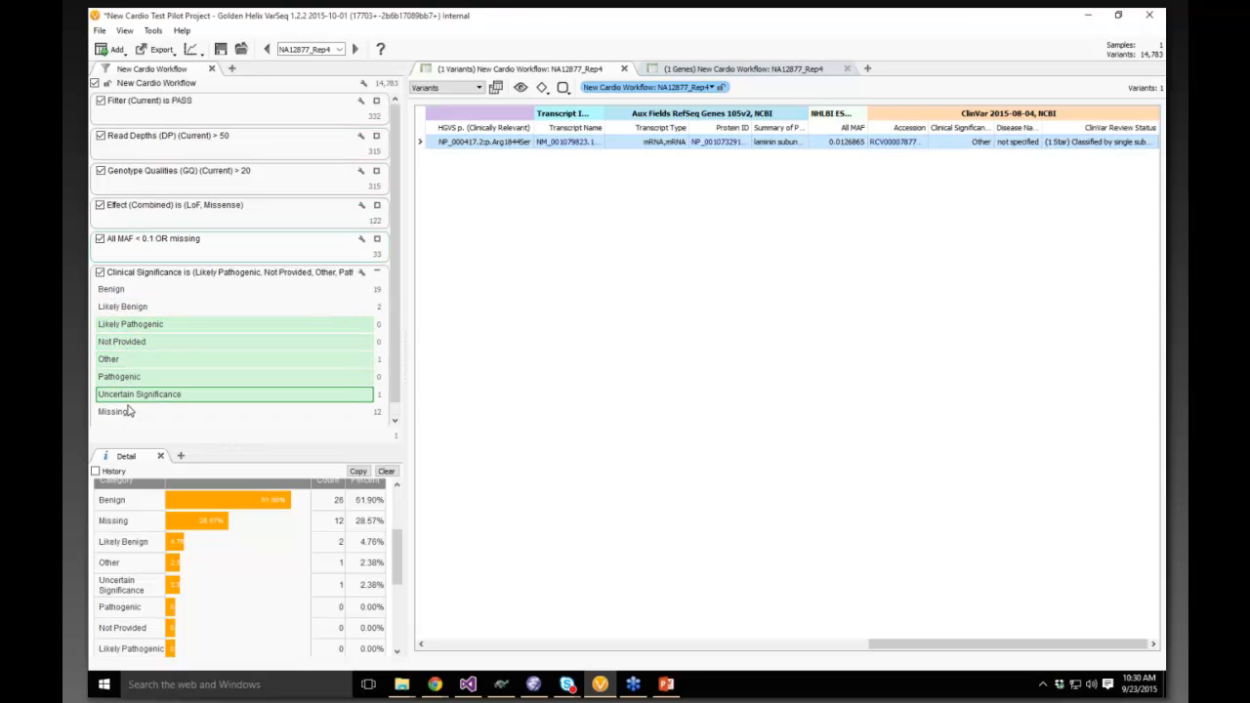
ctrl+click(198, 418)
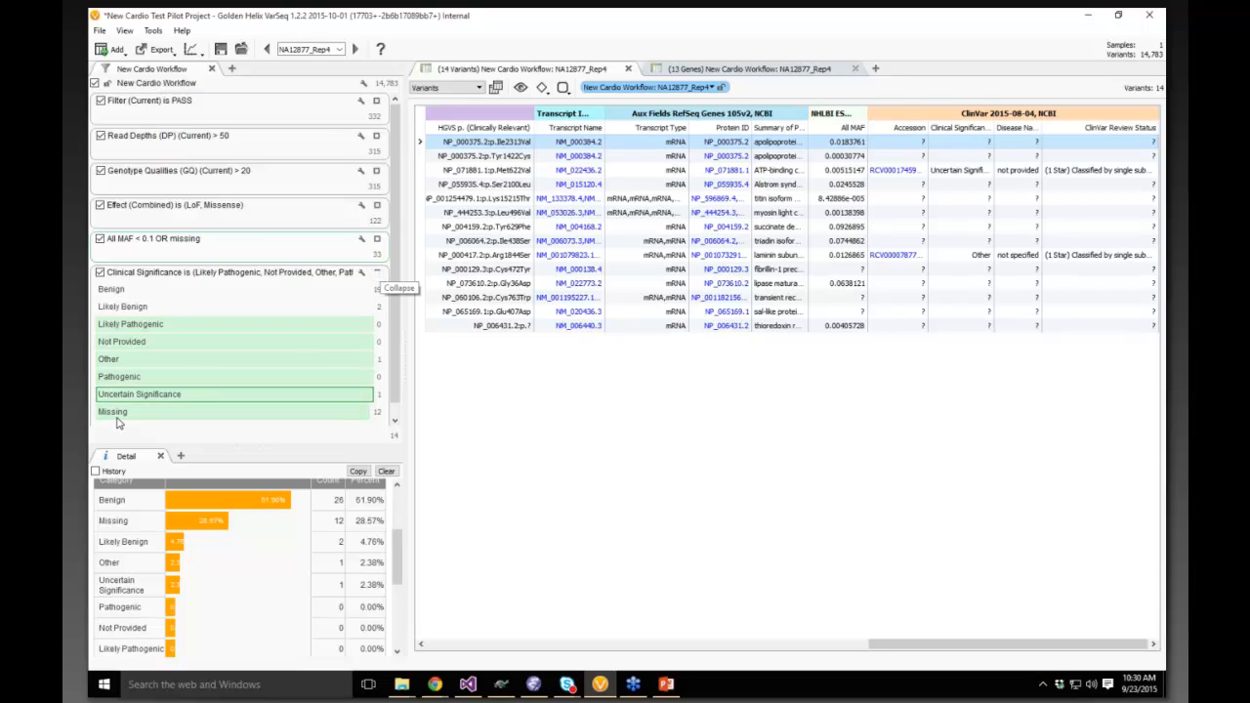
ctrl+click(181, 418)
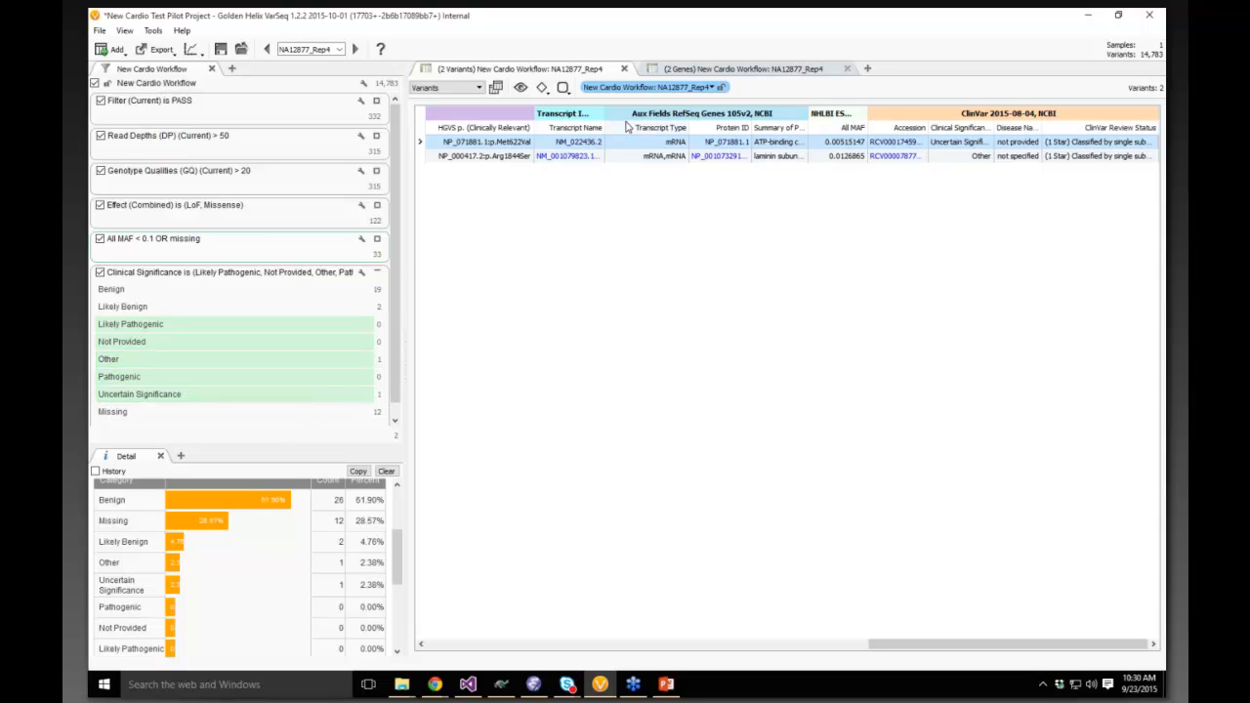
click(379, 274)
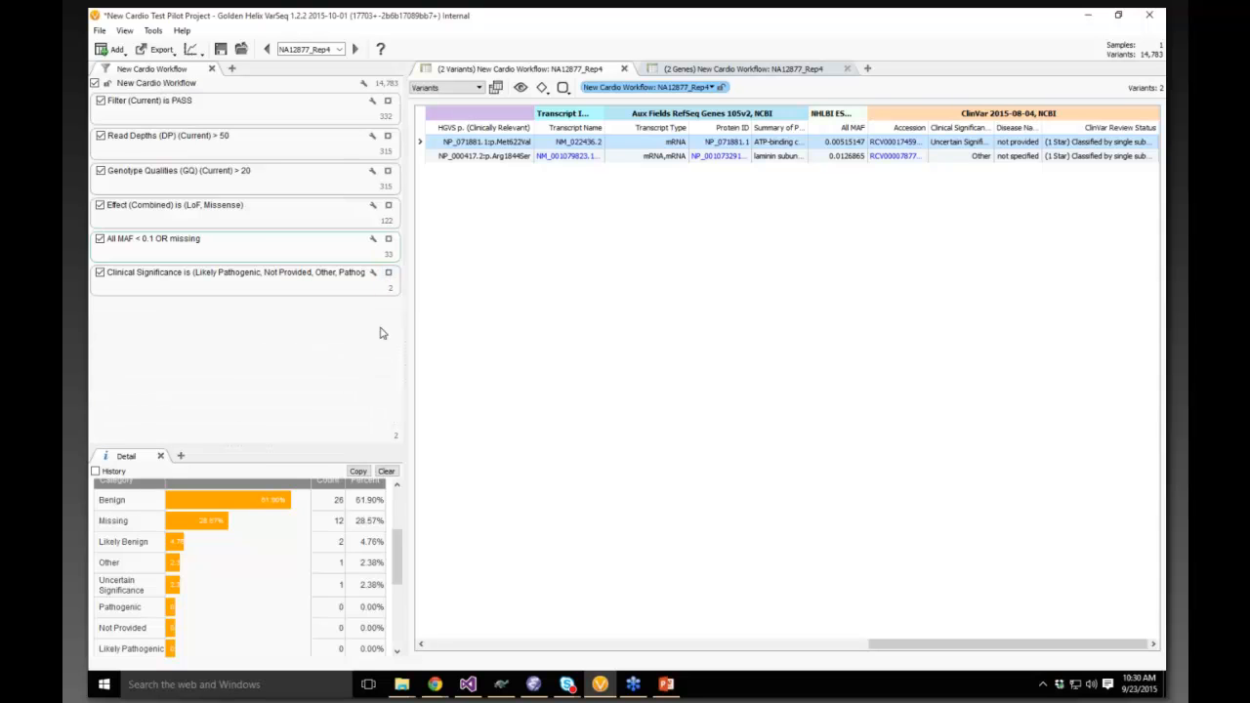
click(396, 439)
drag(408, 353, 441, 356)
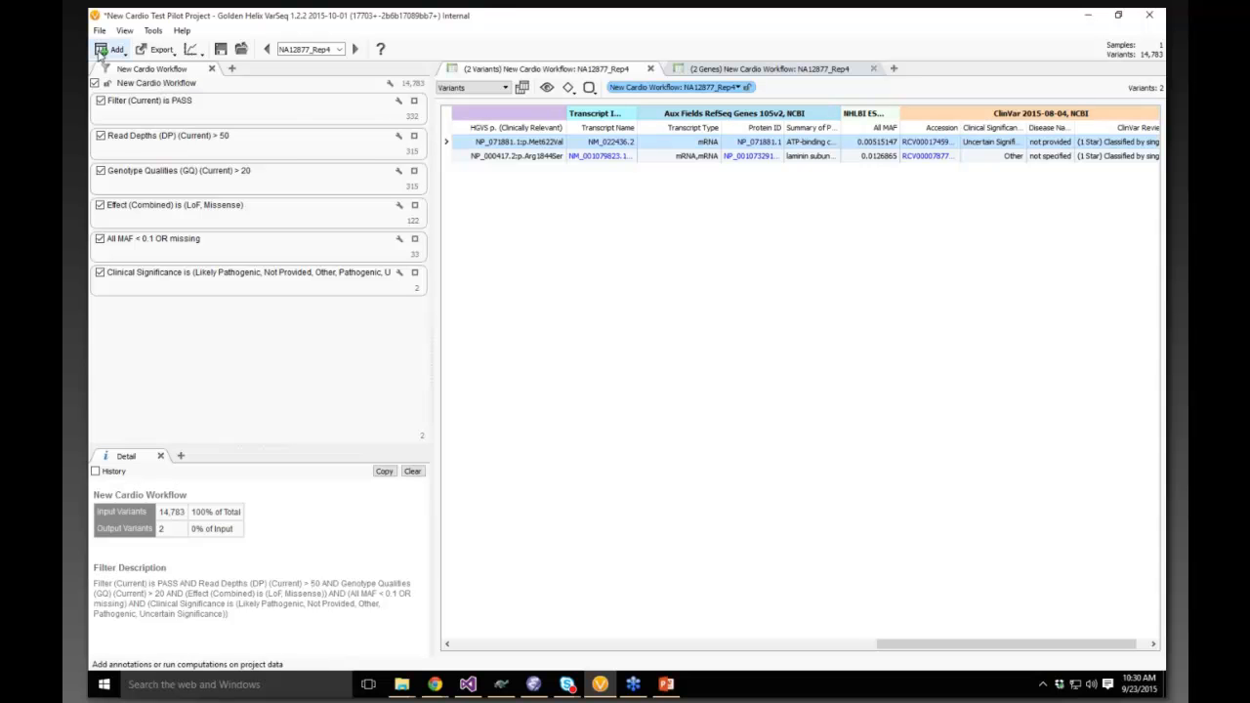
- Start adding annotations and choose 1kG Phase3 Variant Frequencies 5, dbNSFP Functional Predictions 2.9 and ExAC Variant Frequencies 0.3 from the User Annotations
click(100, 51)
click(104, 69)
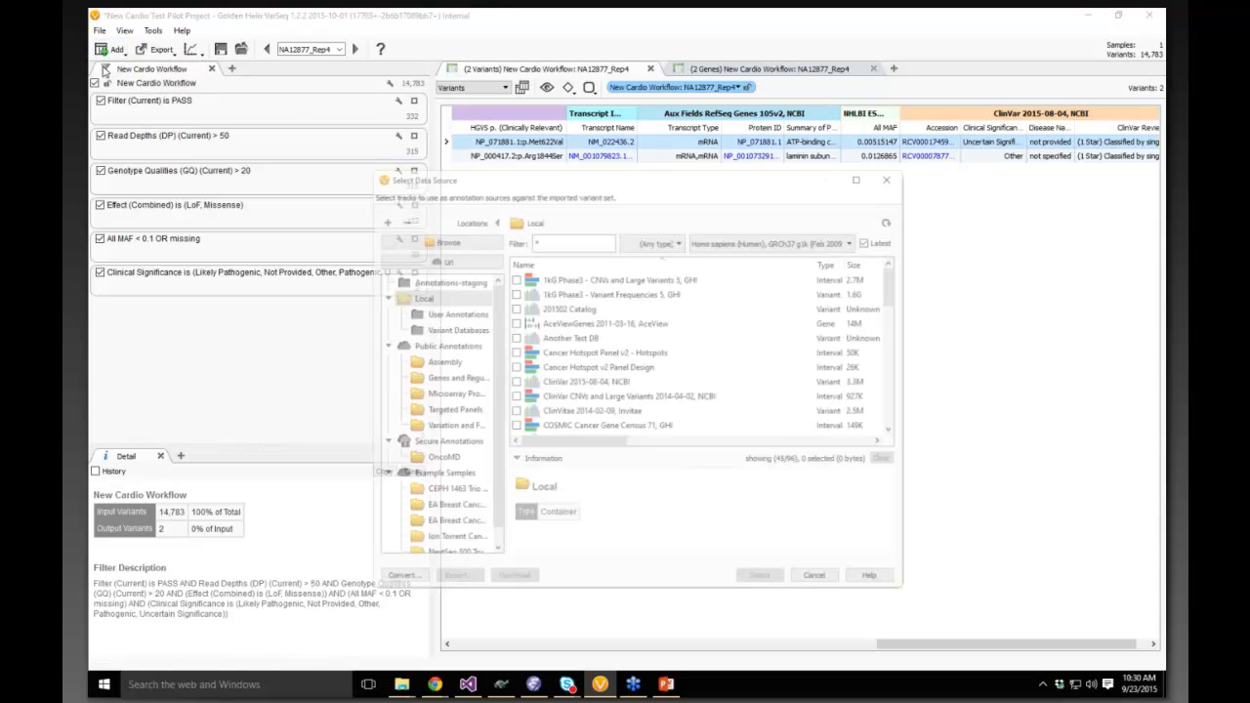
click(445, 347)
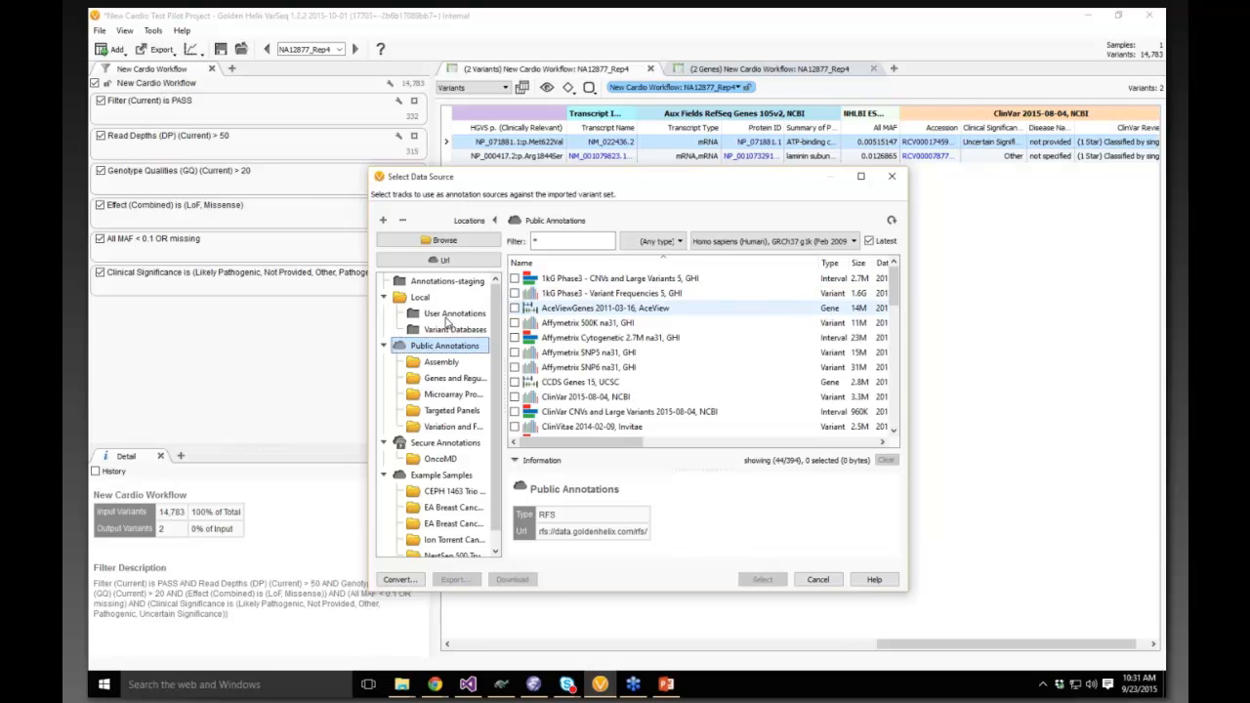
click(441, 314)
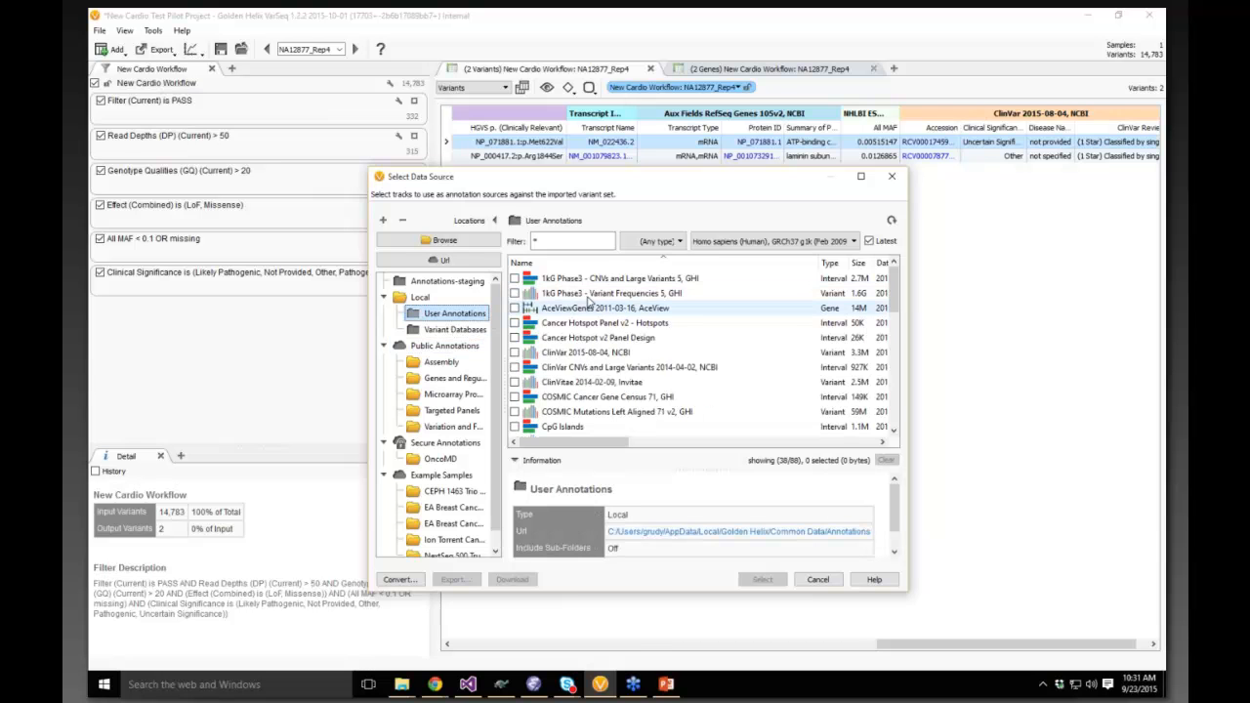
click(590, 293)
scroll(581, 342, down, 2)
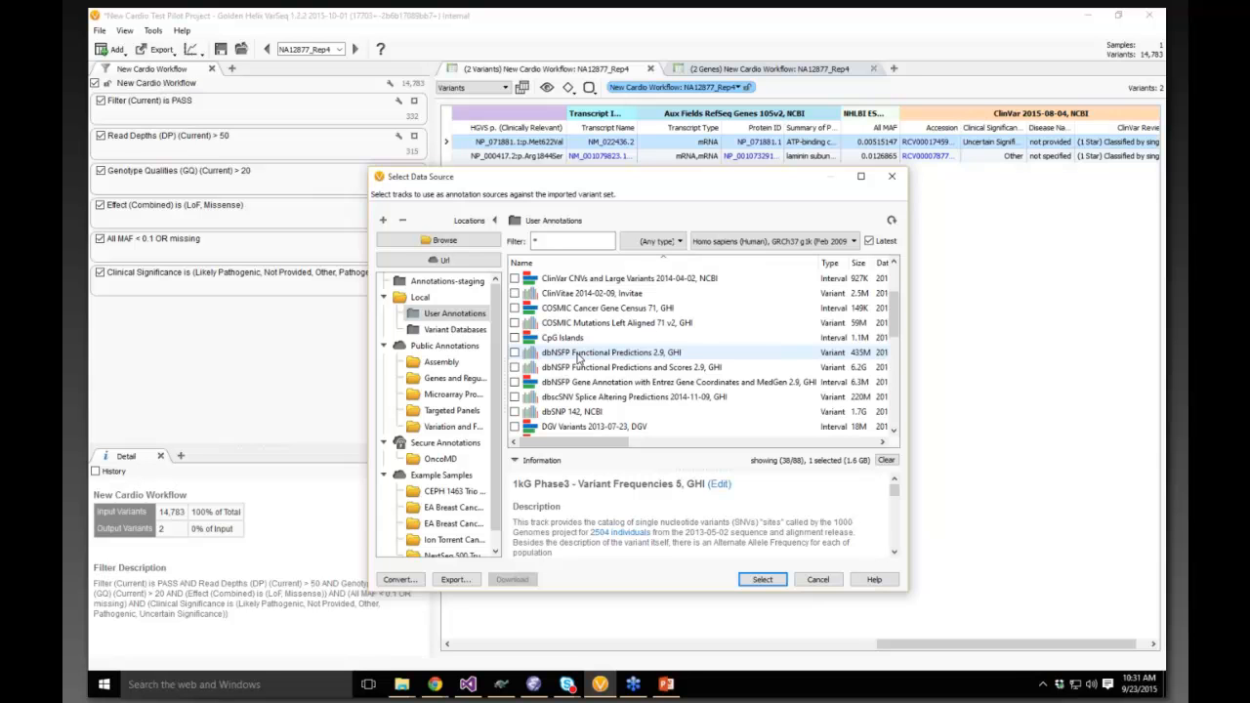
click(578, 358)
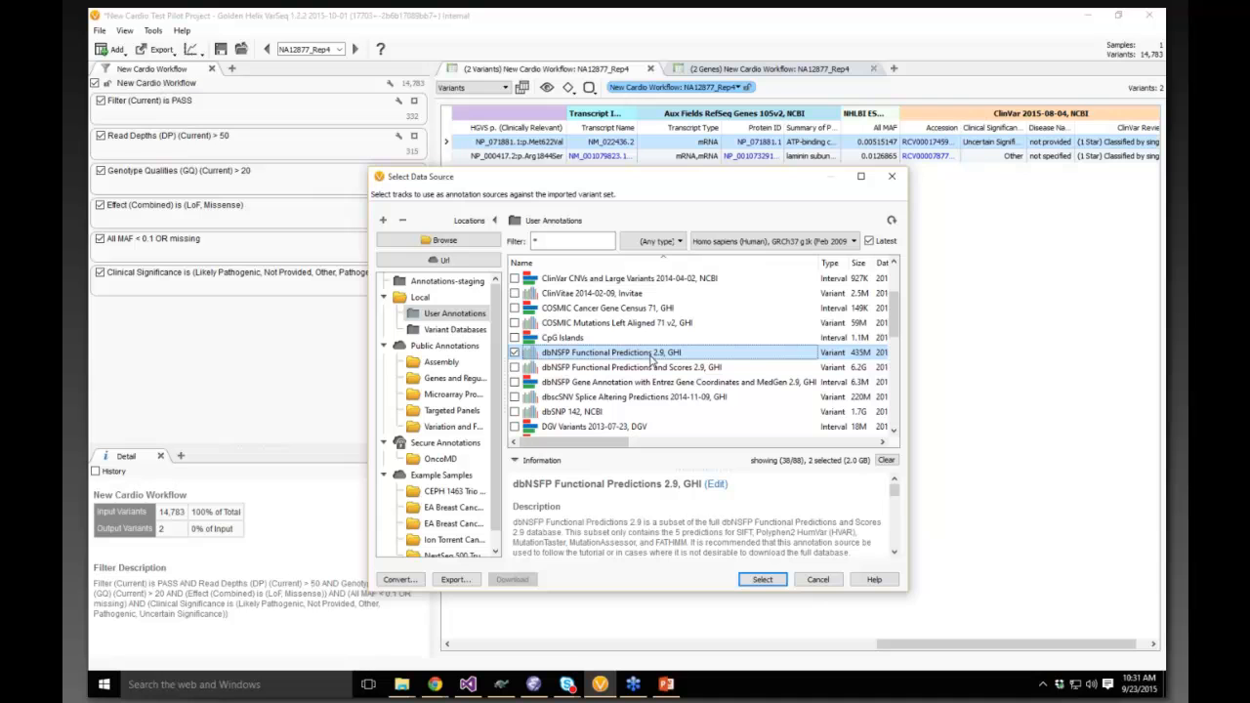
scroll(651, 360, down, 2)
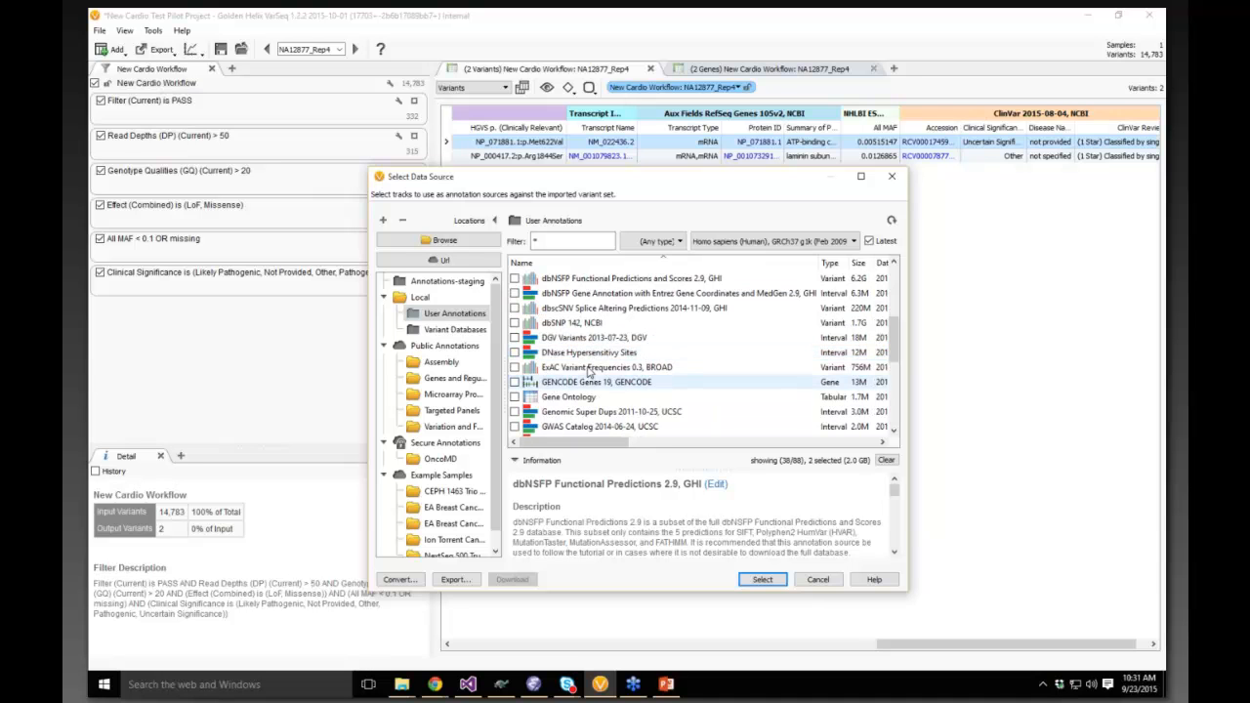
click(591, 368)
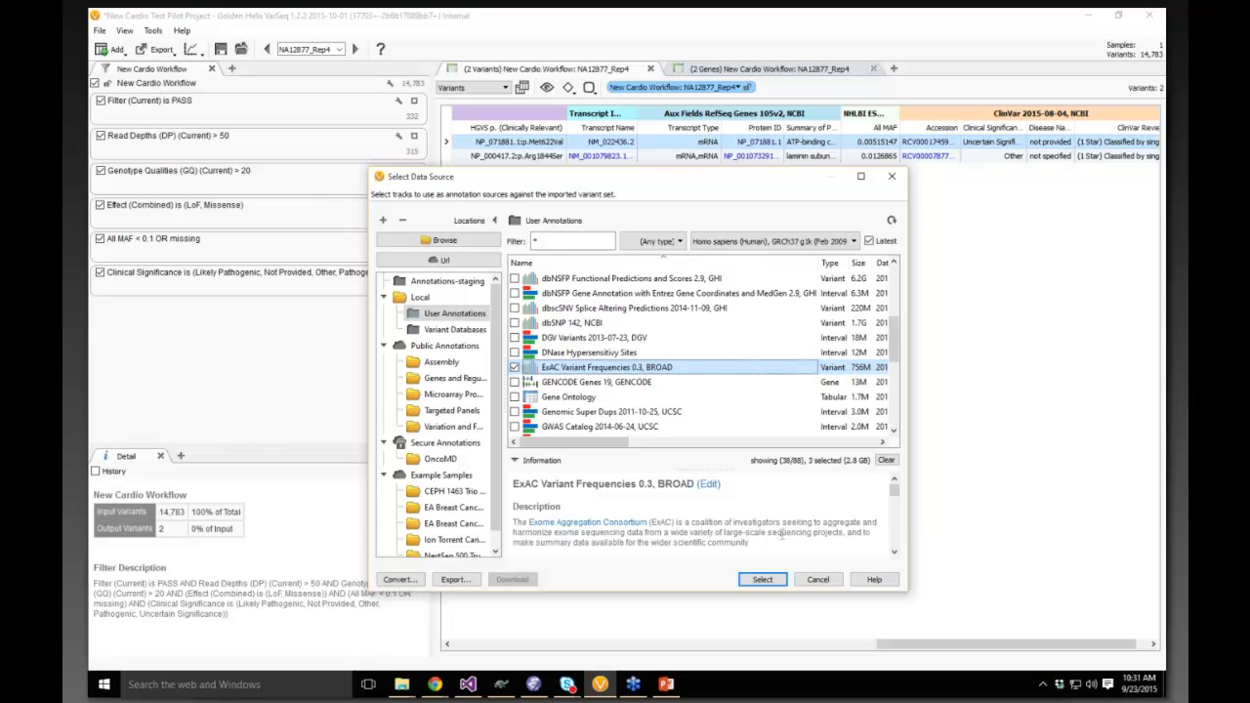
scroll(778, 530, down, 1)
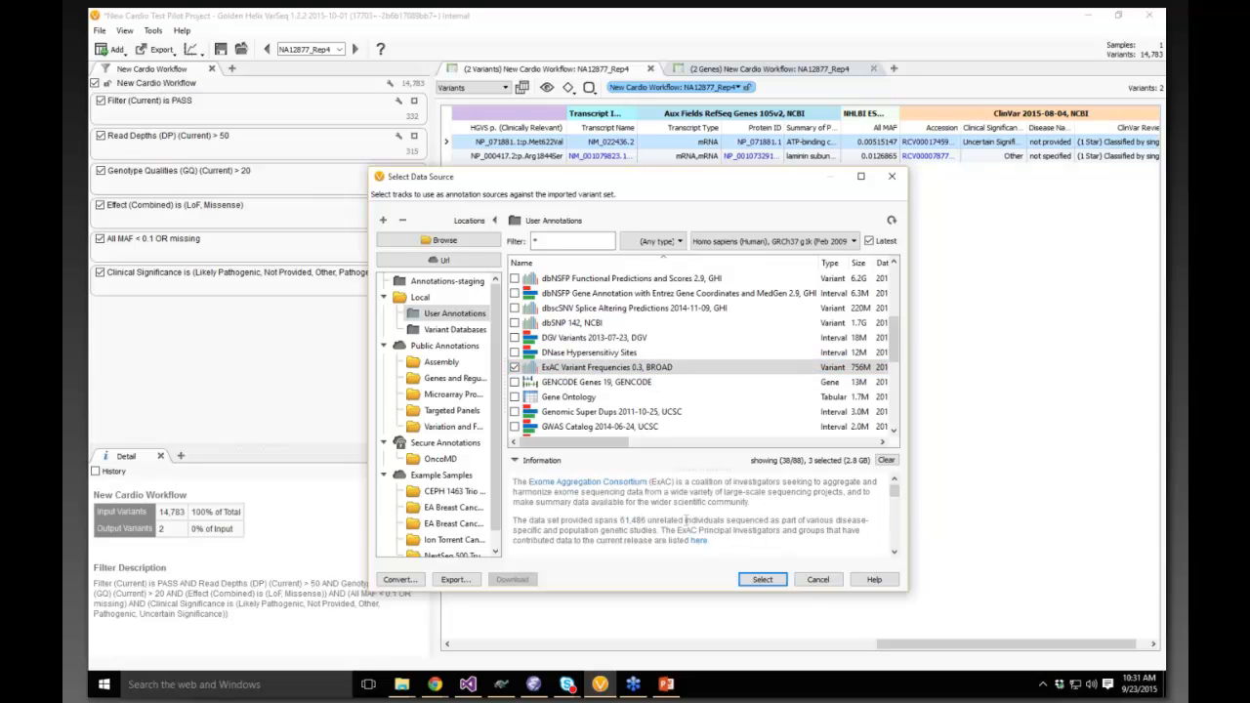
- Include OMIM Genes, OMIM Phenotypes and OMIM Variants 2015-09-01 in the selection and annotate the variants with all chosen sources
scroll(595, 376, down, 2)
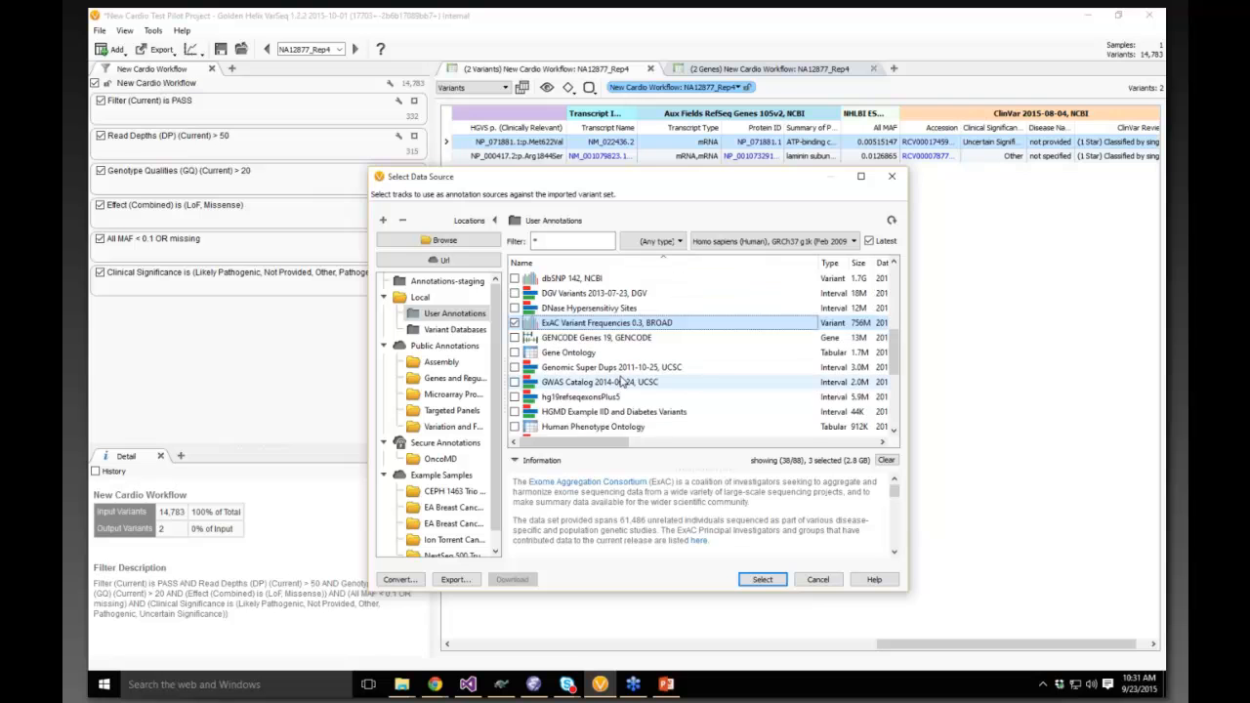
scroll(552, 322, down, 1)
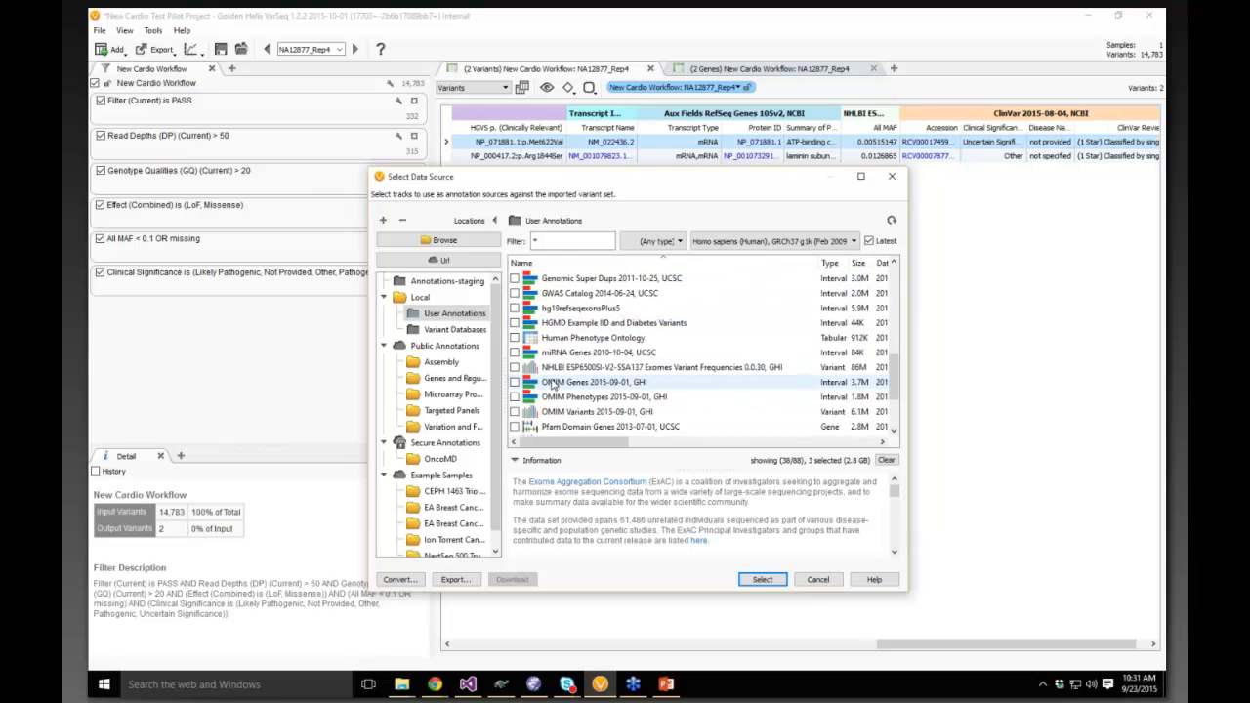
click(553, 383)
click(554, 397)
click(559, 410)
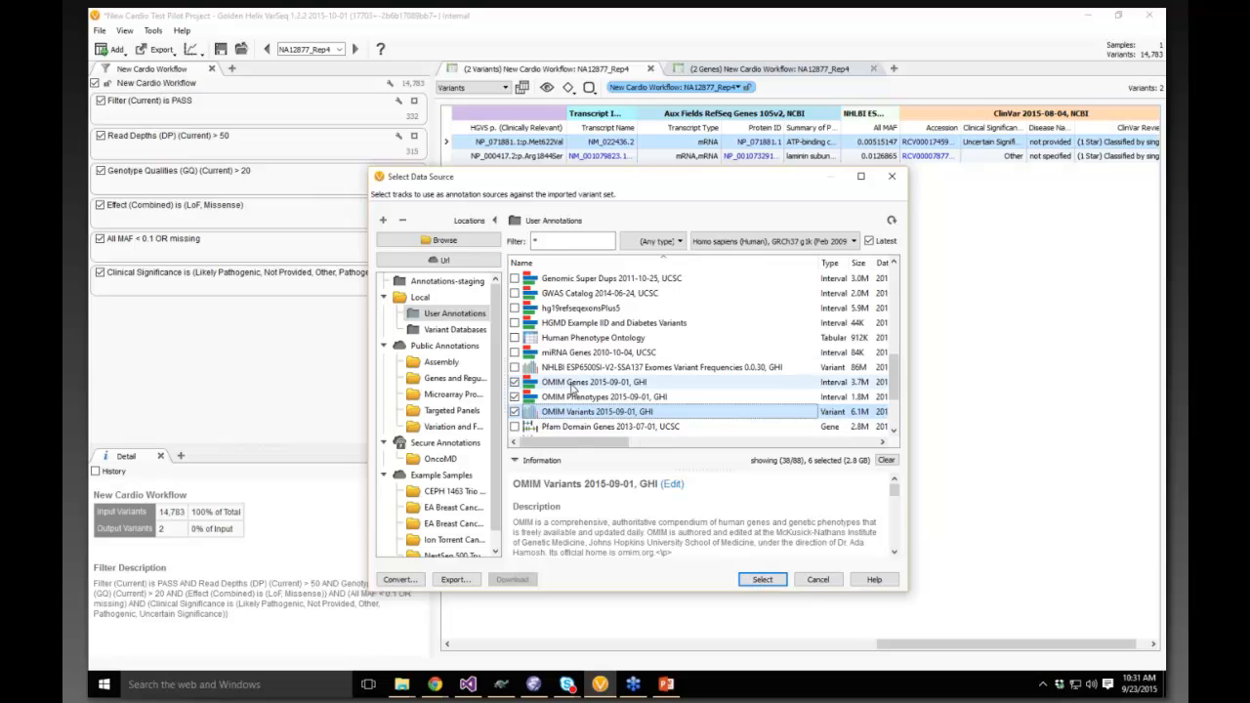
click(768, 580)
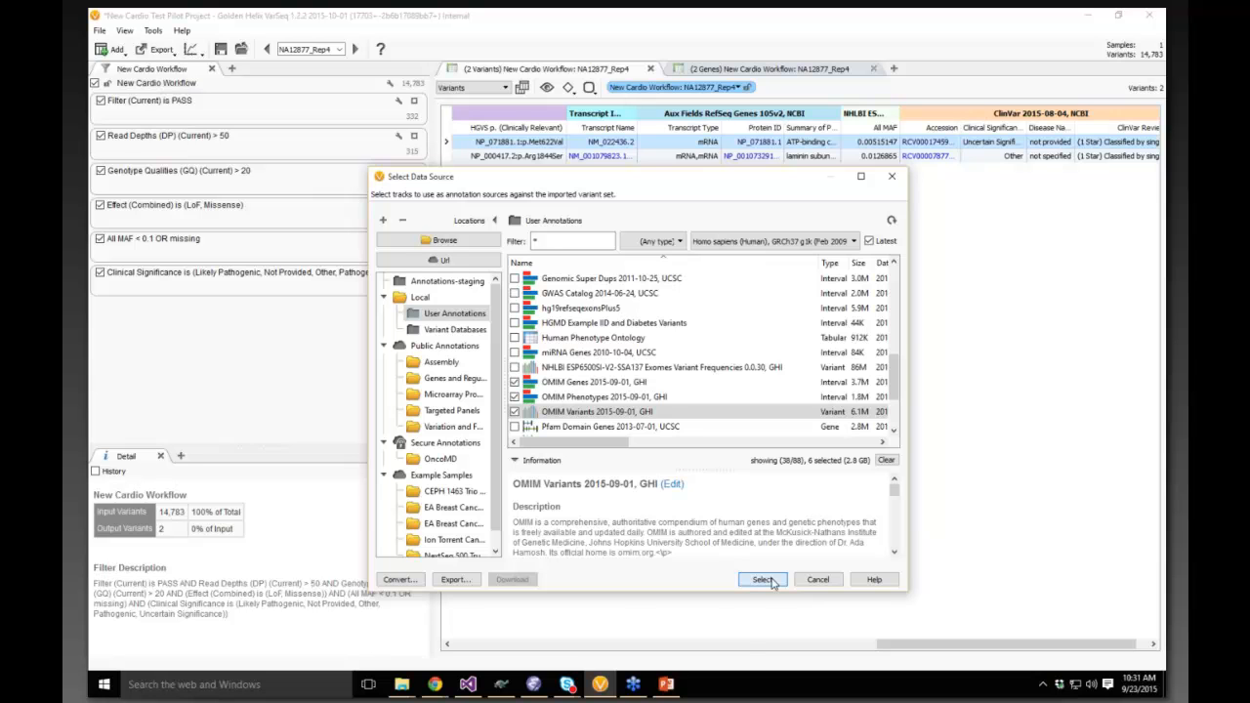
click(762, 580)
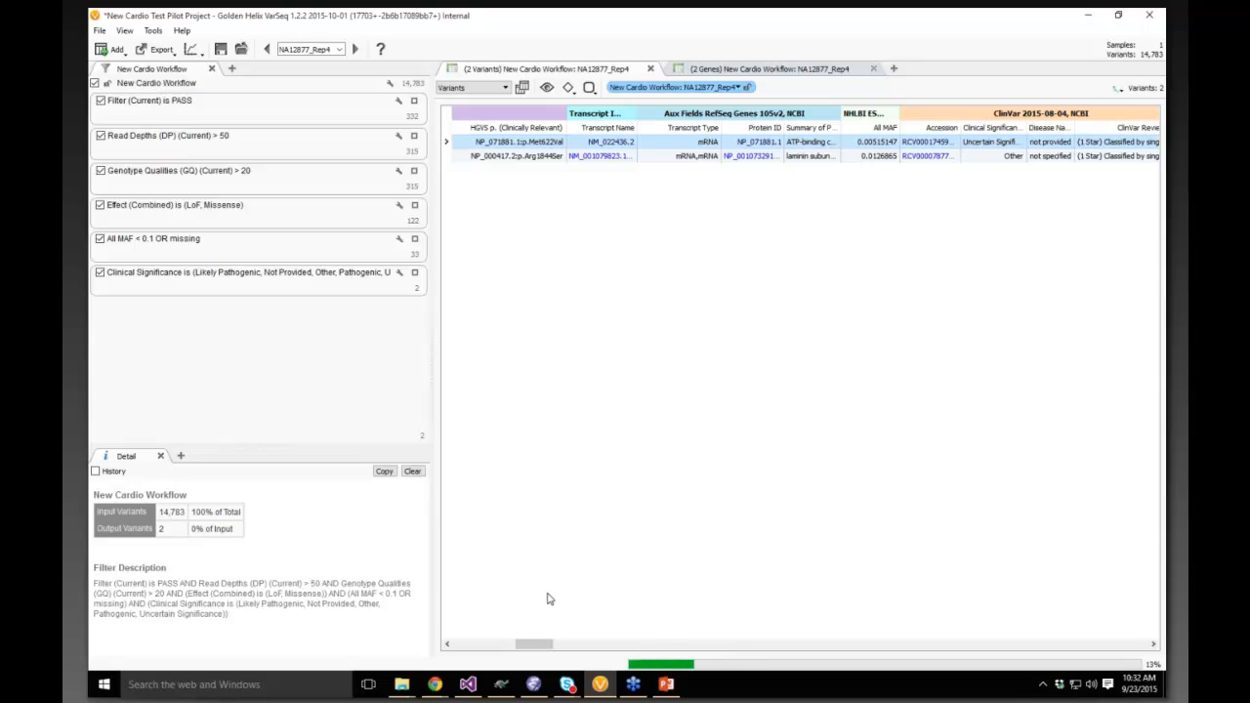
- Hide the column groups for OMIM Phenotypes, Variants and Genes with their summaries, 1kG Phase3, ExAC and dbNSFP Functional Prediction Voting
click(1119, 88)
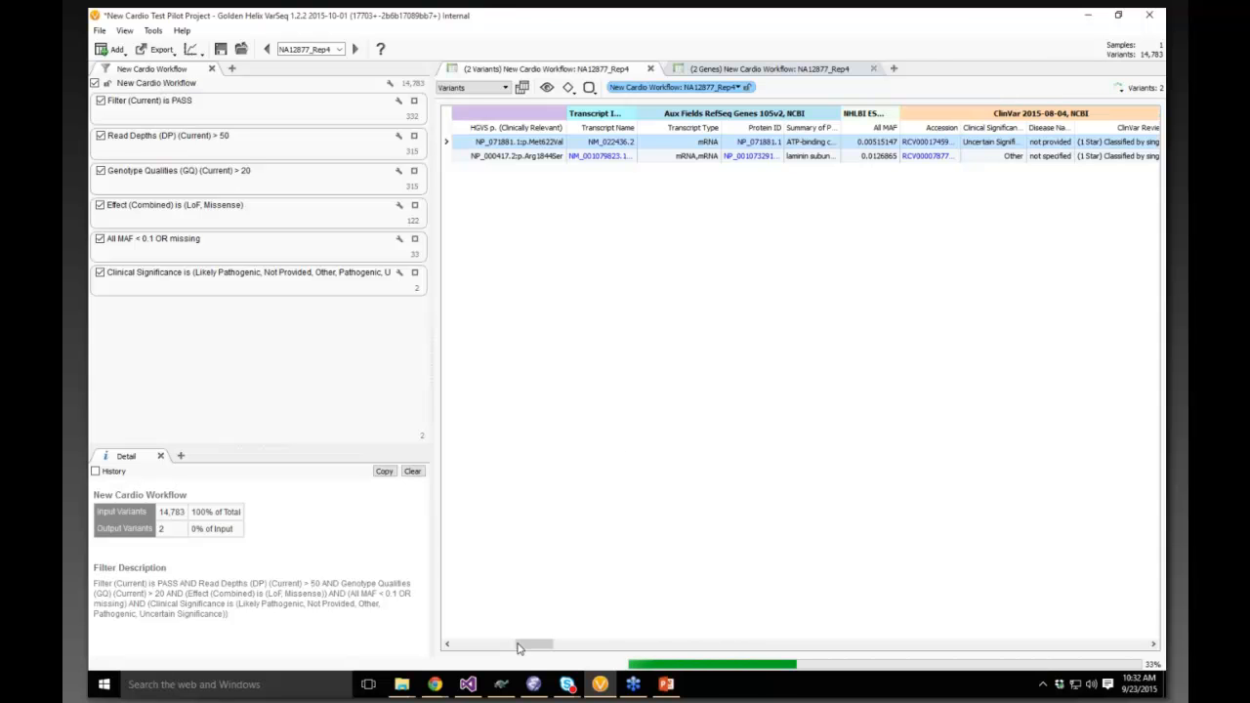
drag(535, 646, 584, 647)
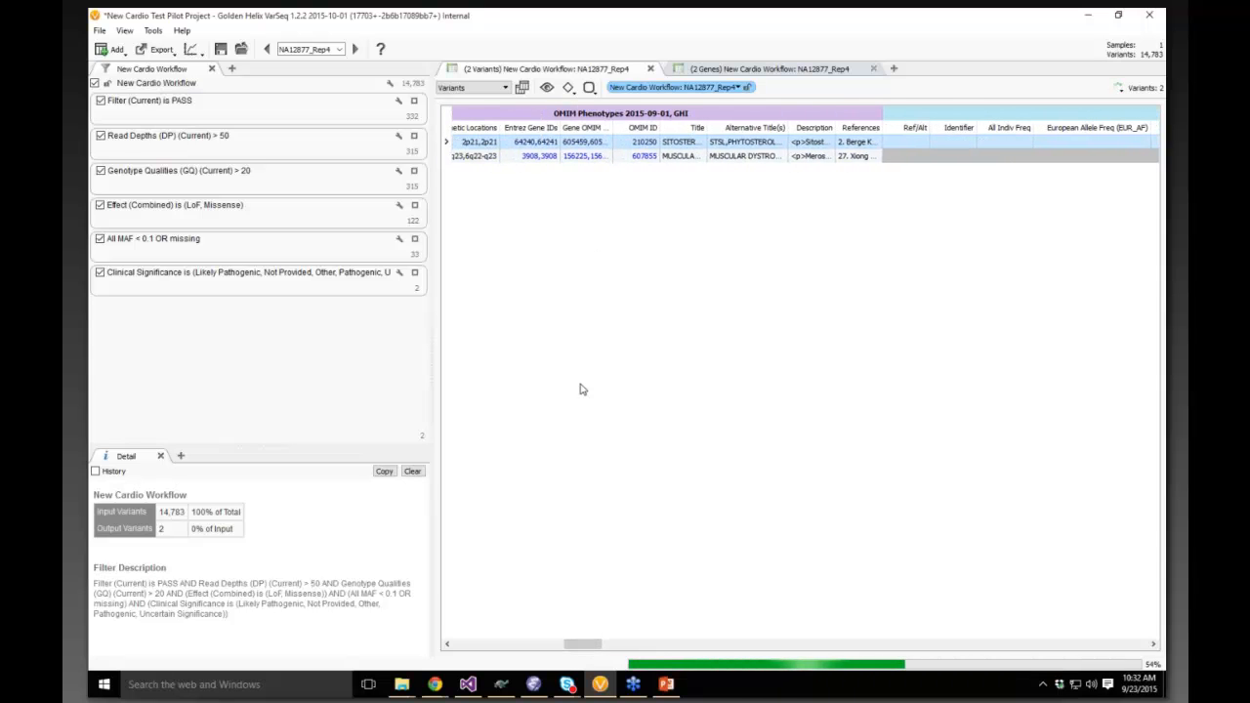
drag(582, 645, 567, 645)
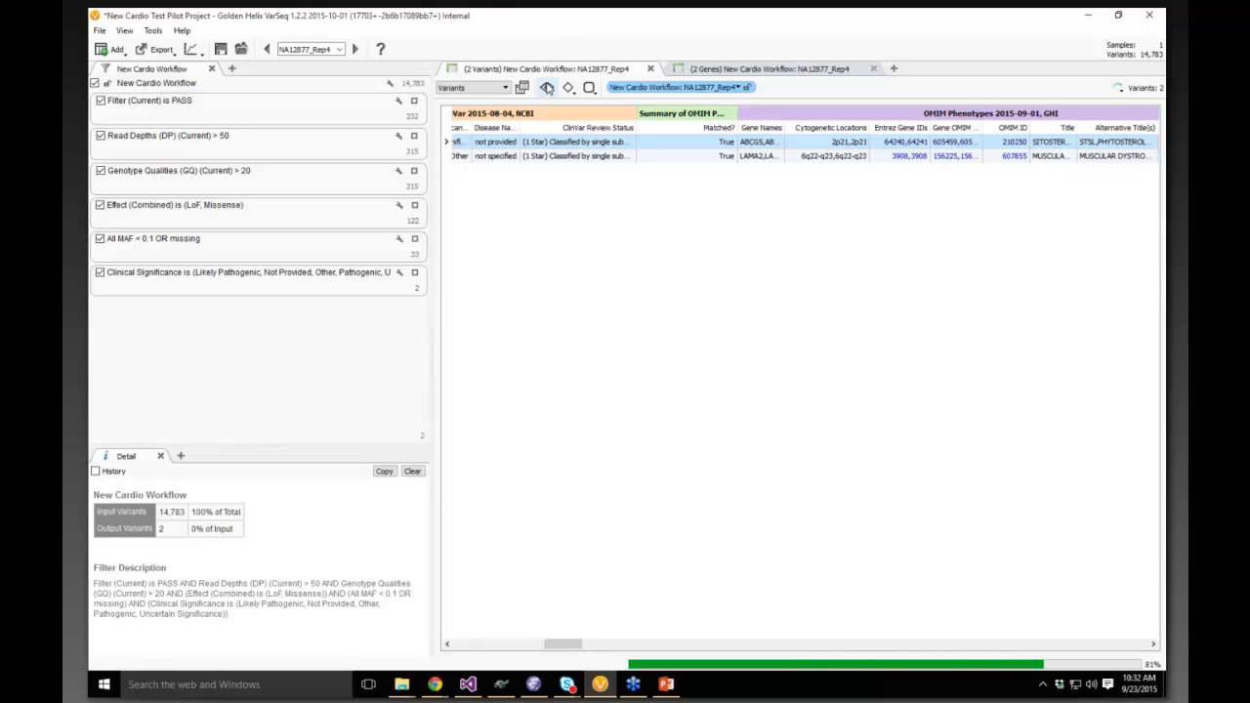
click(547, 88)
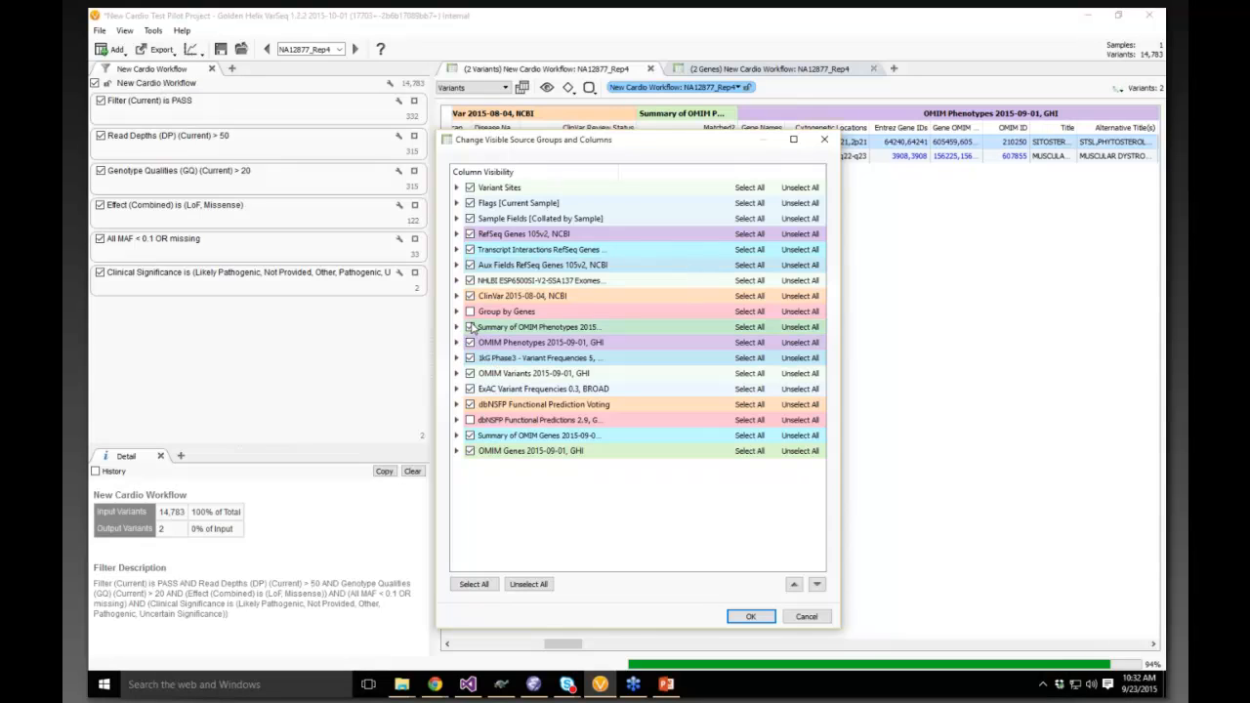
click(469, 327)
click(469, 343)
click(470, 358)
click(470, 373)
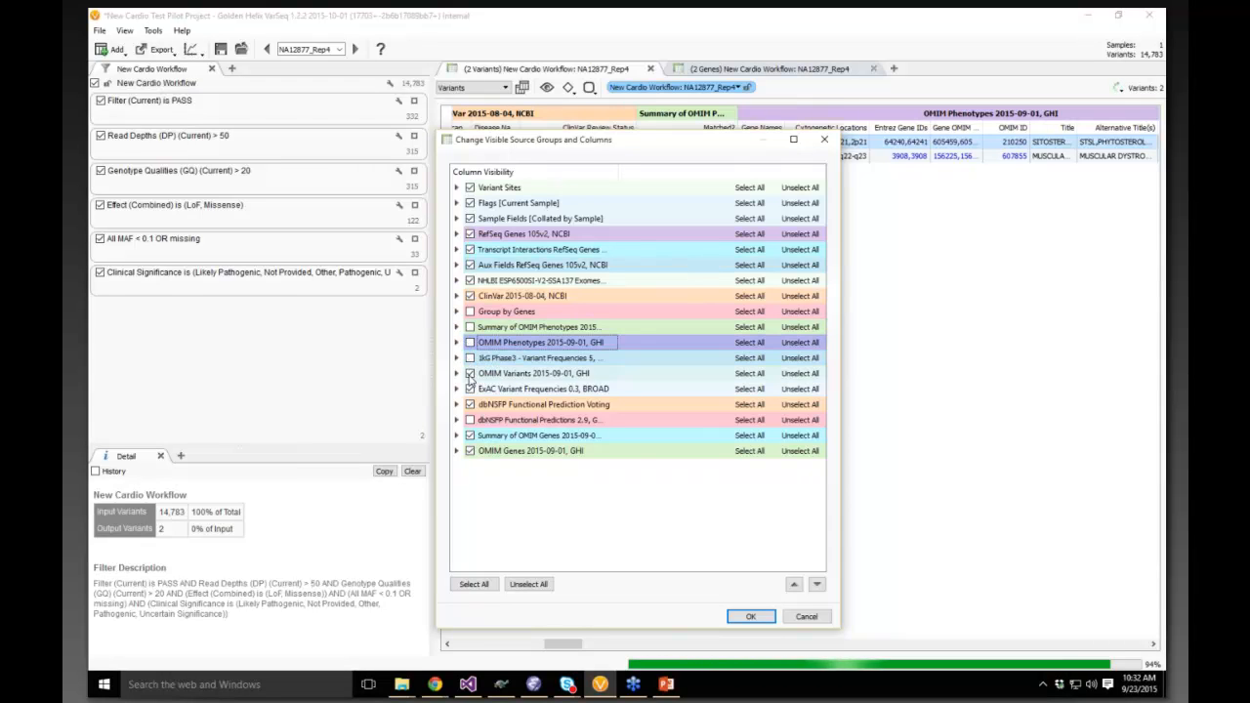
click(470, 389)
click(470, 405)
click(469, 420)
click(470, 436)
click(470, 451)
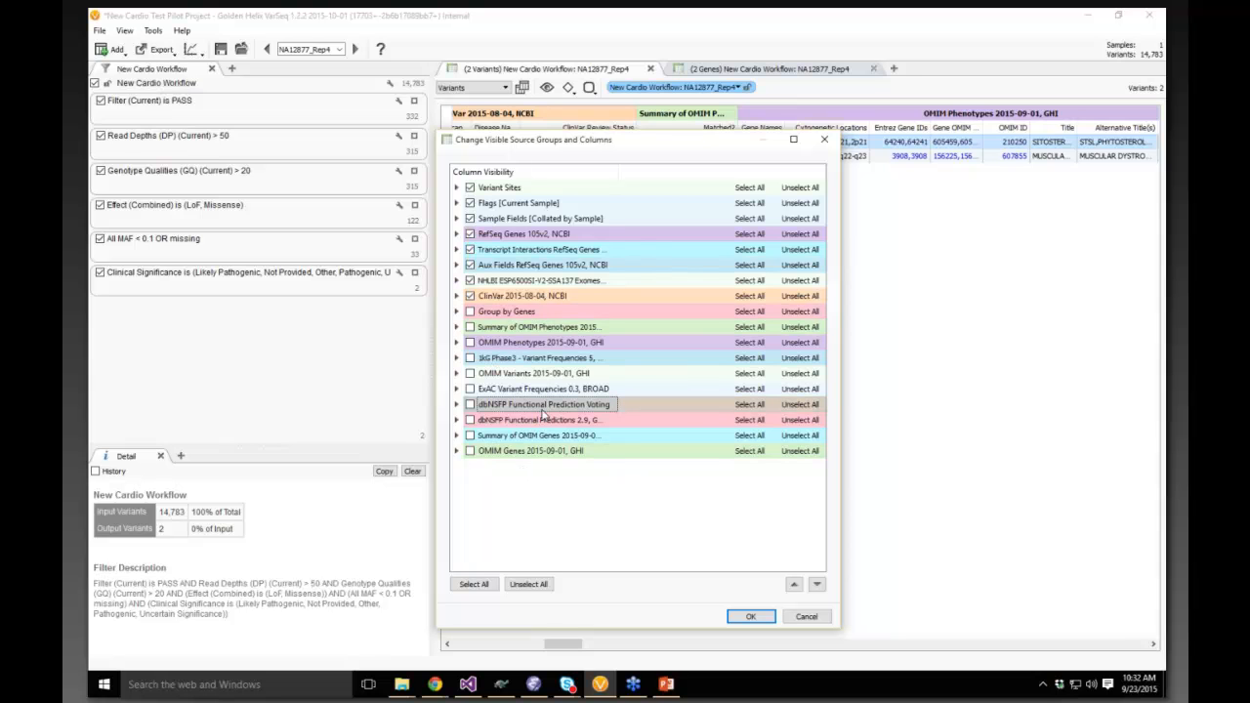
- Show the dbNSFP Functional Prediction Voting column group and move it up to directly after Sample Fields
click(470, 405)
click(795, 585)
click(795, 585)
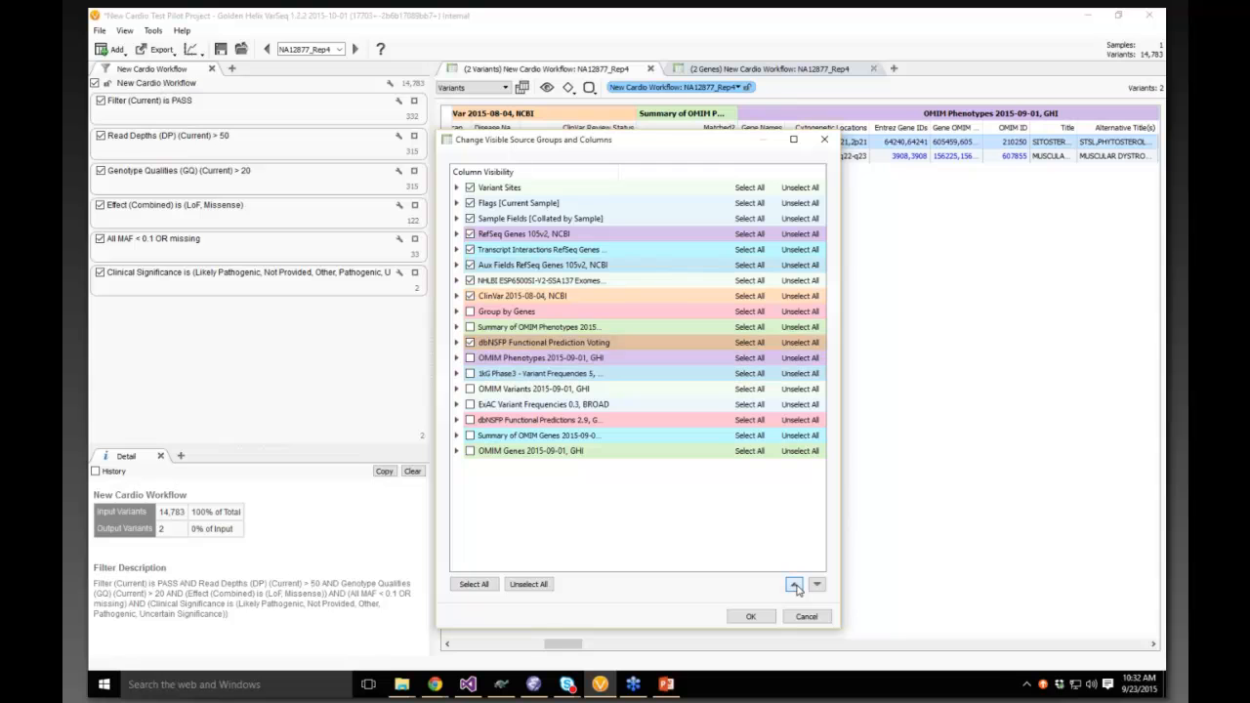
click(795, 585)
click(795, 585)
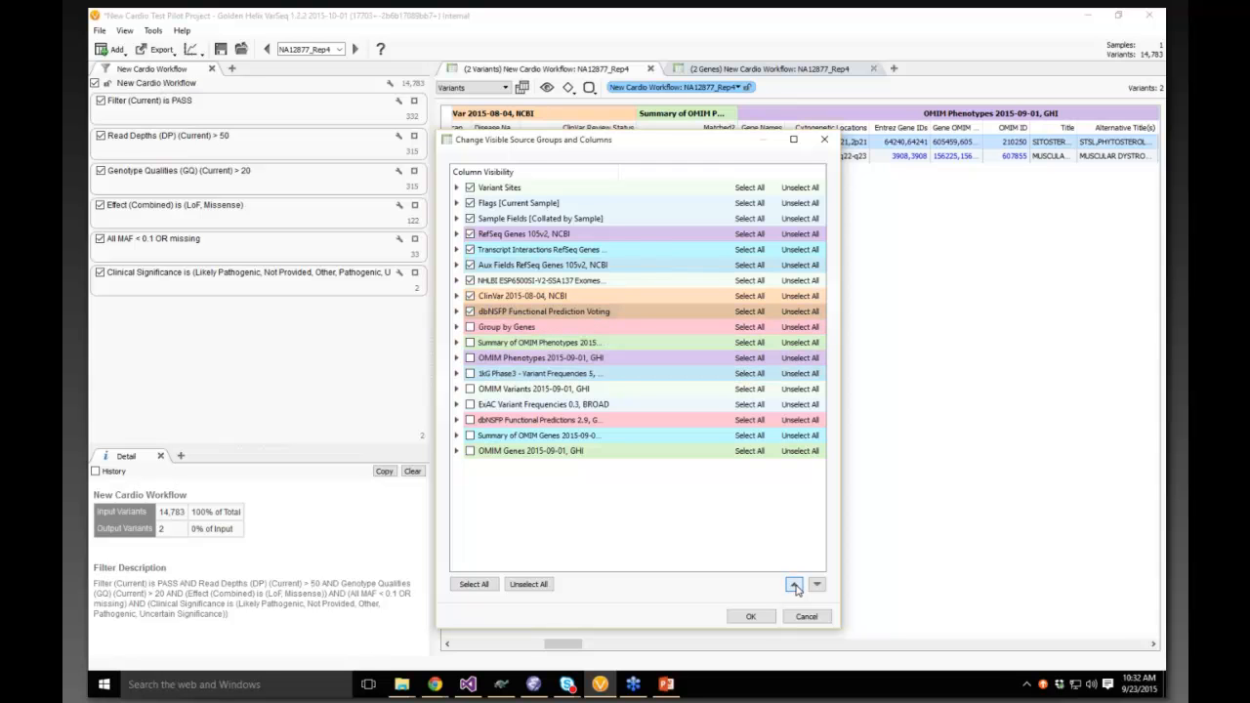
click(795, 585)
click(795, 585)
click(795, 585)
click(795, 585)
click(795, 585)
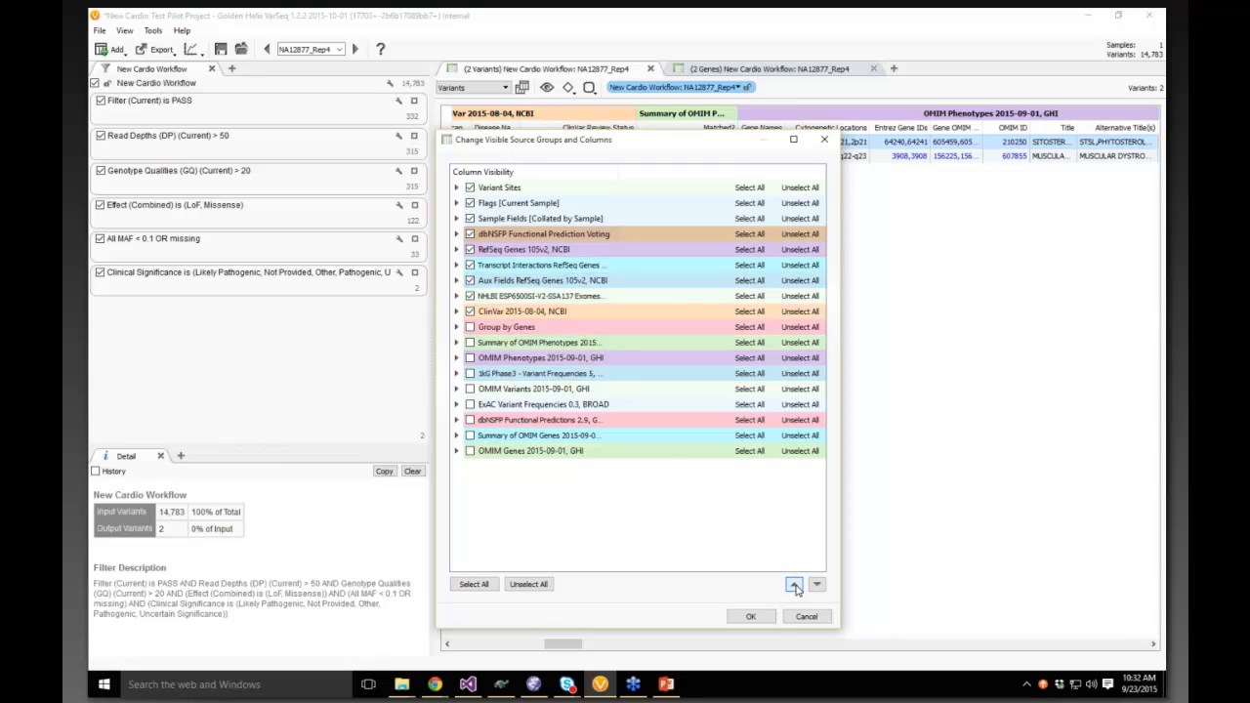
- Show only the Adjusted Alt Allele Freq (AF_Adj) column of ExAC Variant Frequencies 0.3
click(508, 405)
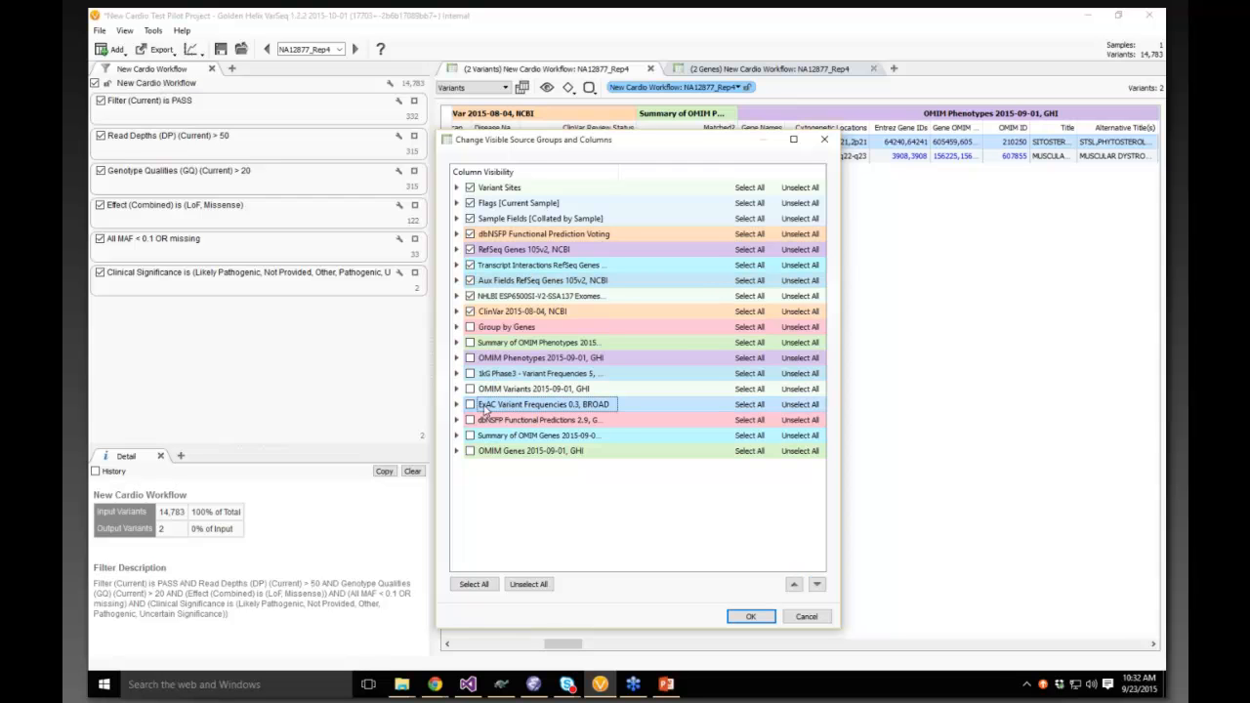
click(456, 404)
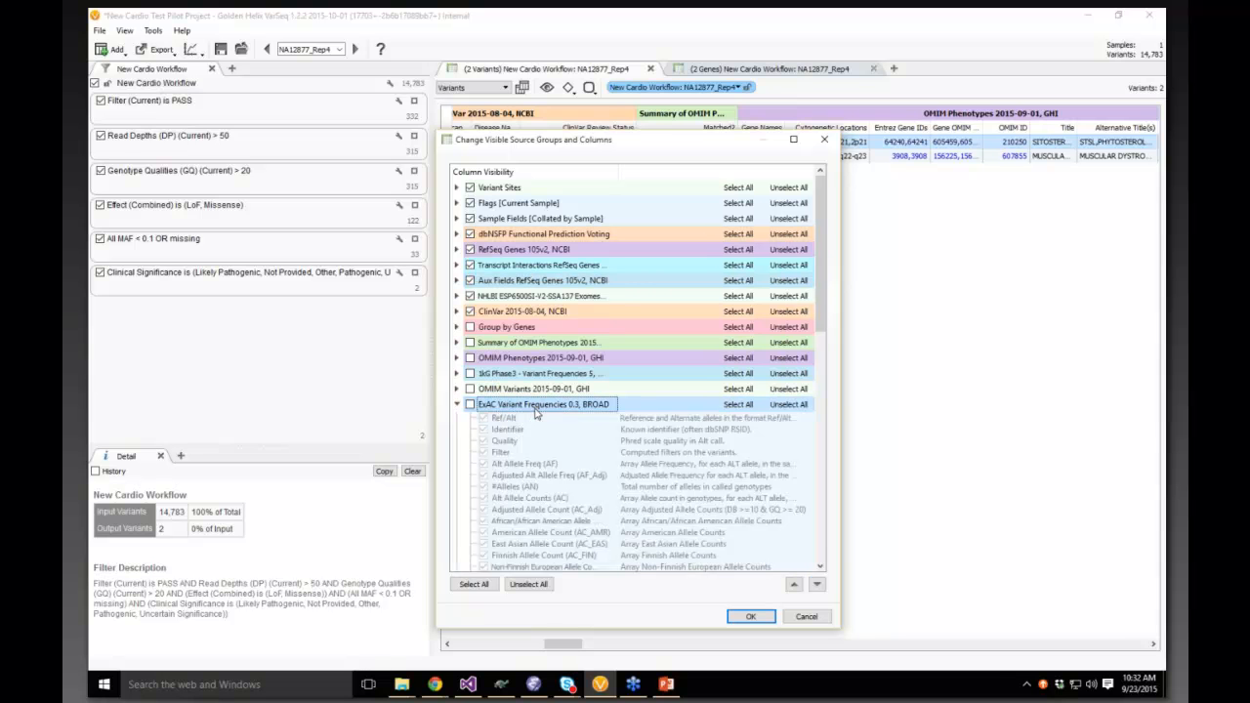
click(791, 408)
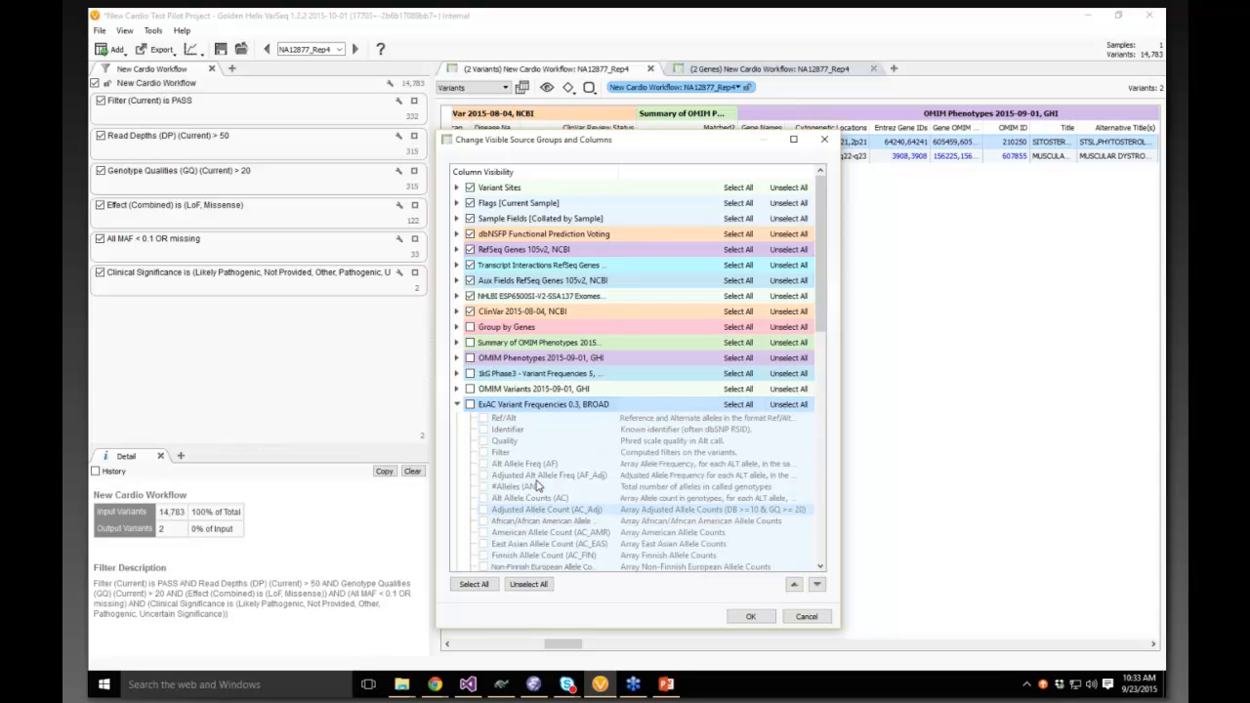
click(543, 475)
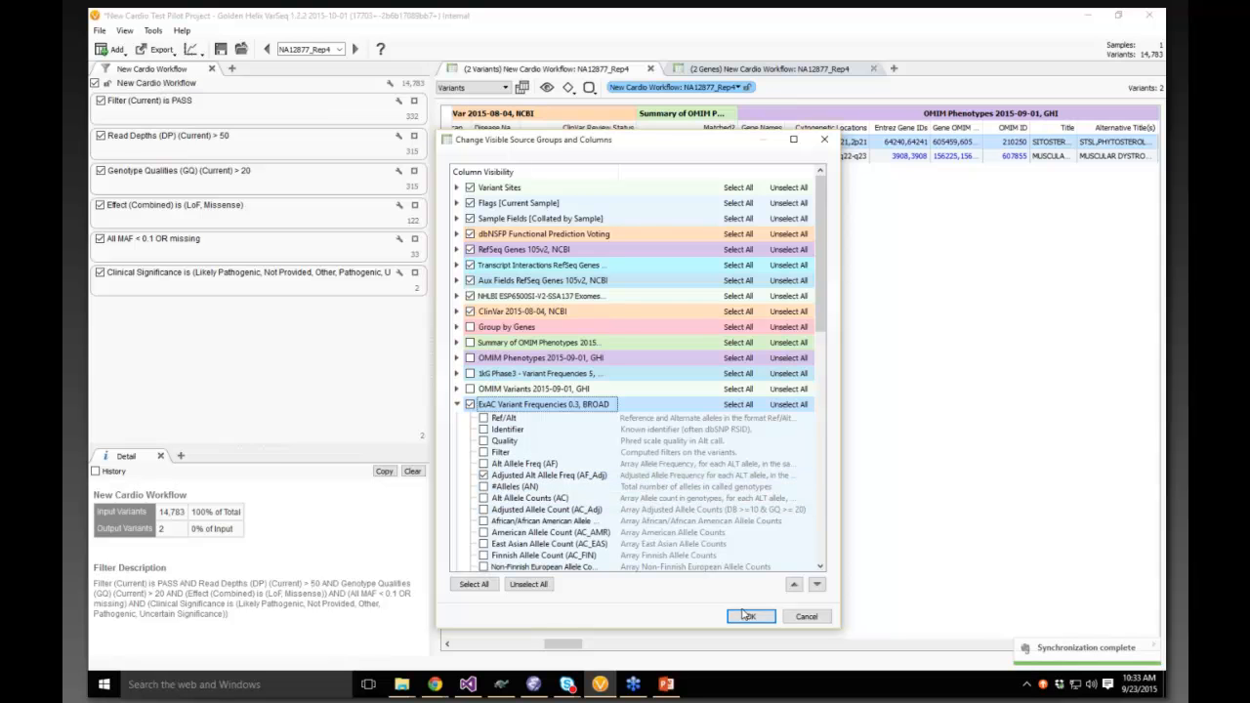
- Move the ExAC Variant Frequencies group up to directly before ClinVar and apply the column changes
click(795, 585)
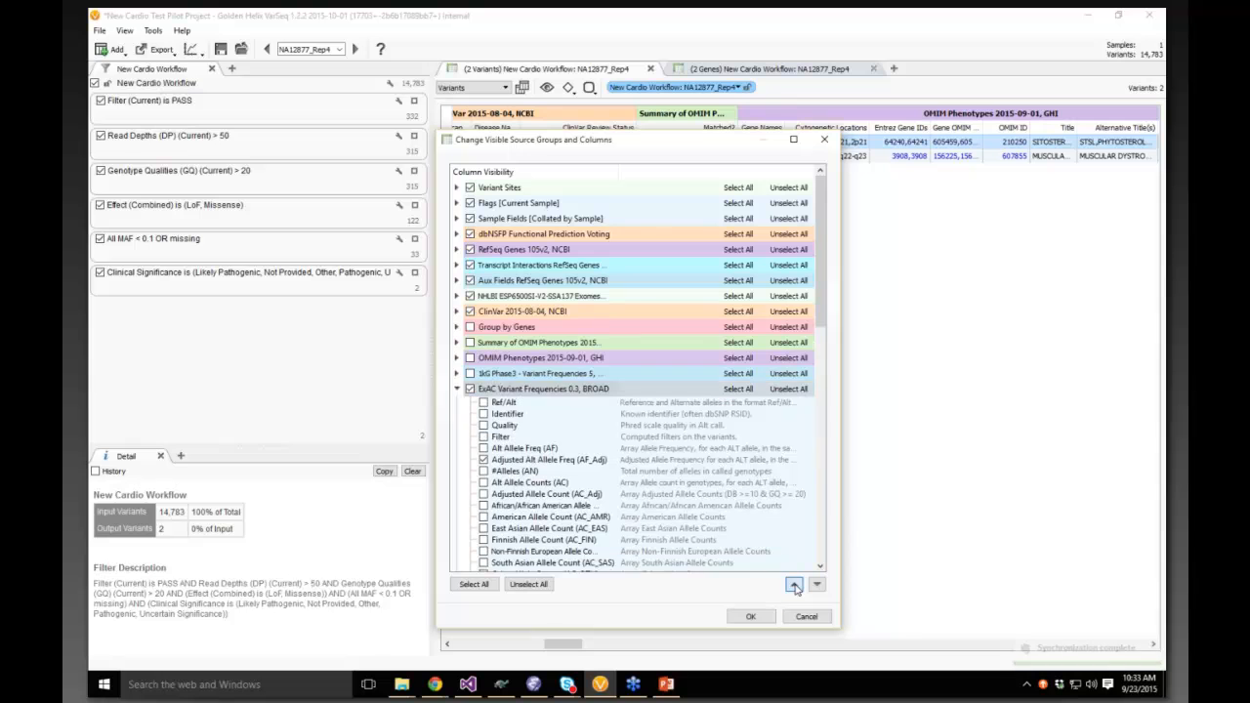
click(796, 585)
click(795, 585)
click(795, 585)
click(795, 585)
click(795, 585)
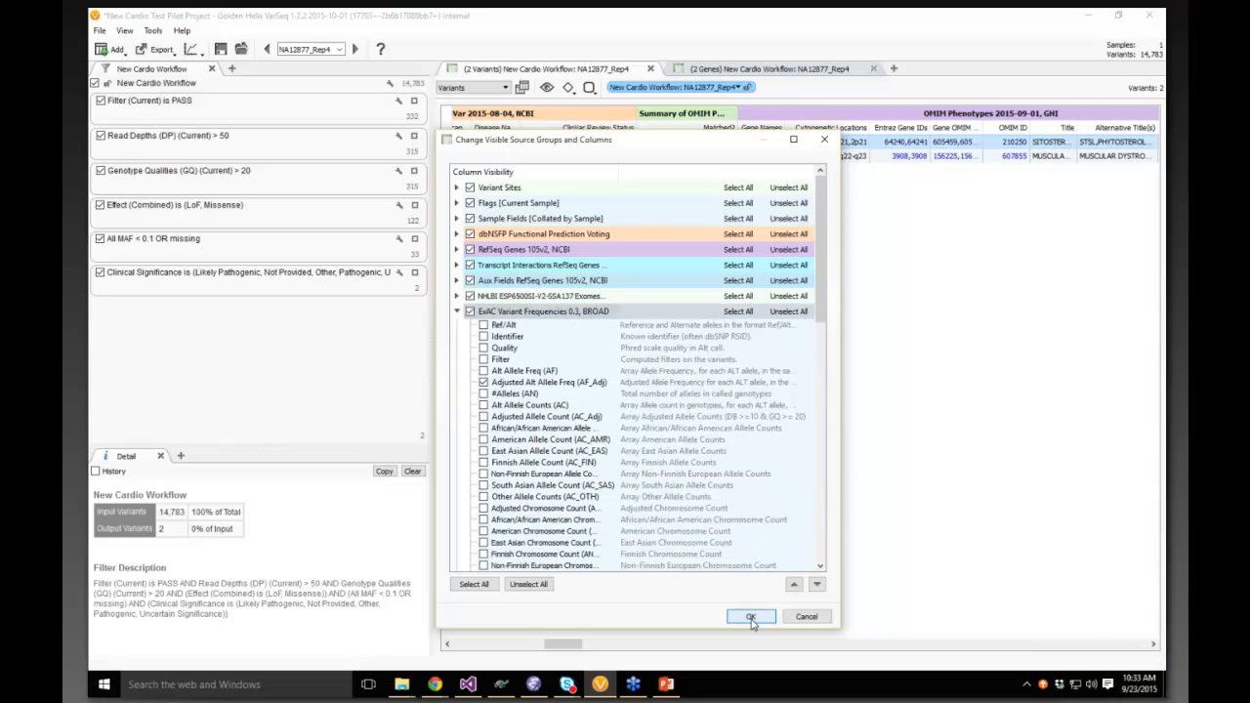
click(750, 617)
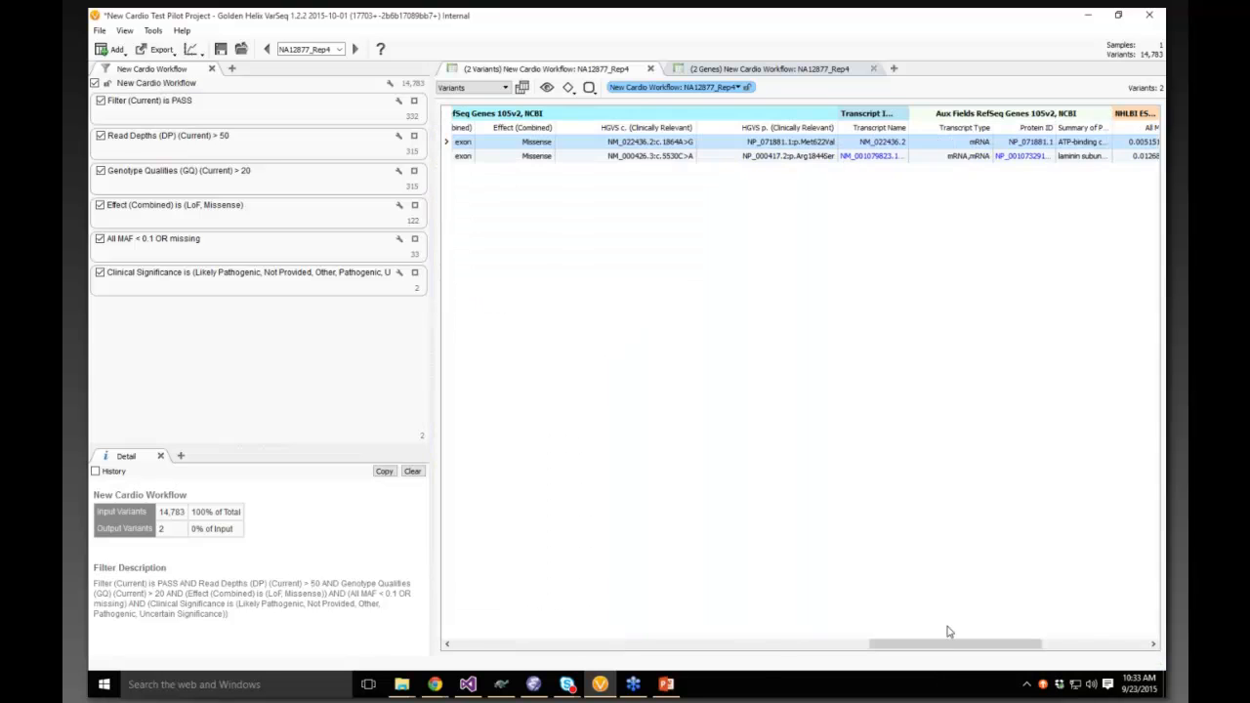
- Review the rearranged variant table and hide the sample's Genotype Qualities (GQ) and Alt Allele Freq columns
drag(944, 644, 1055, 658)
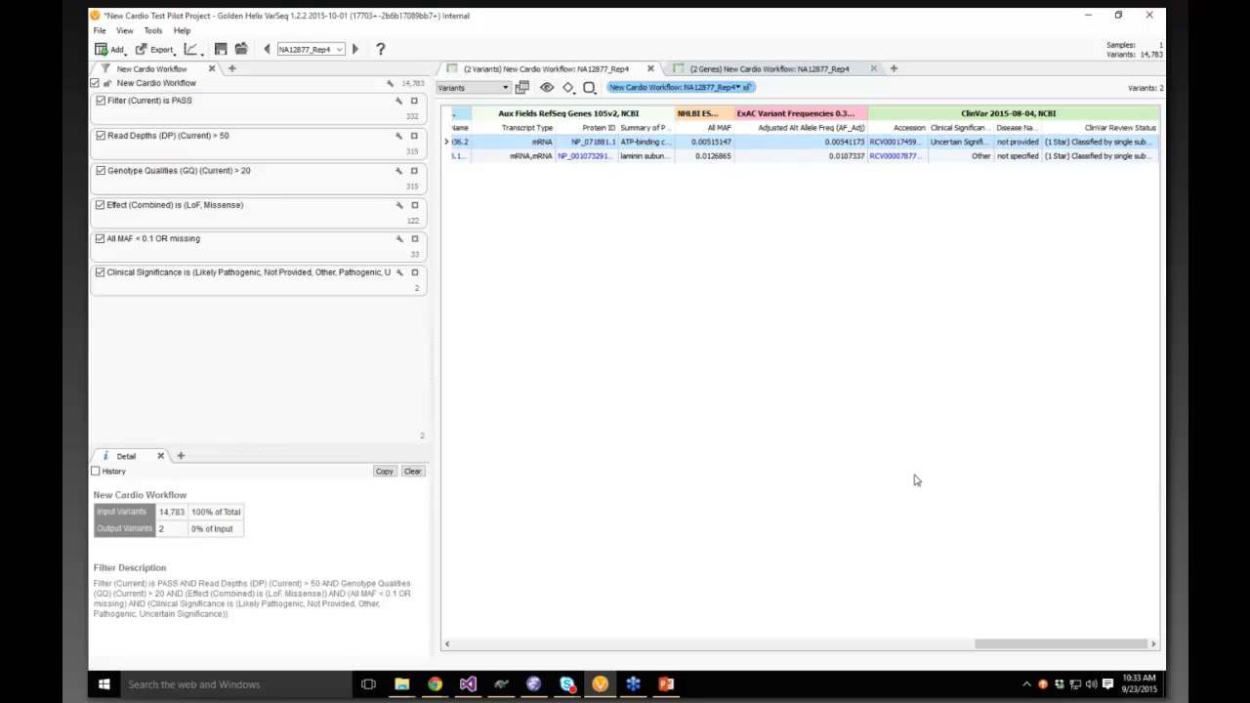
drag(1019, 651, 452, 617)
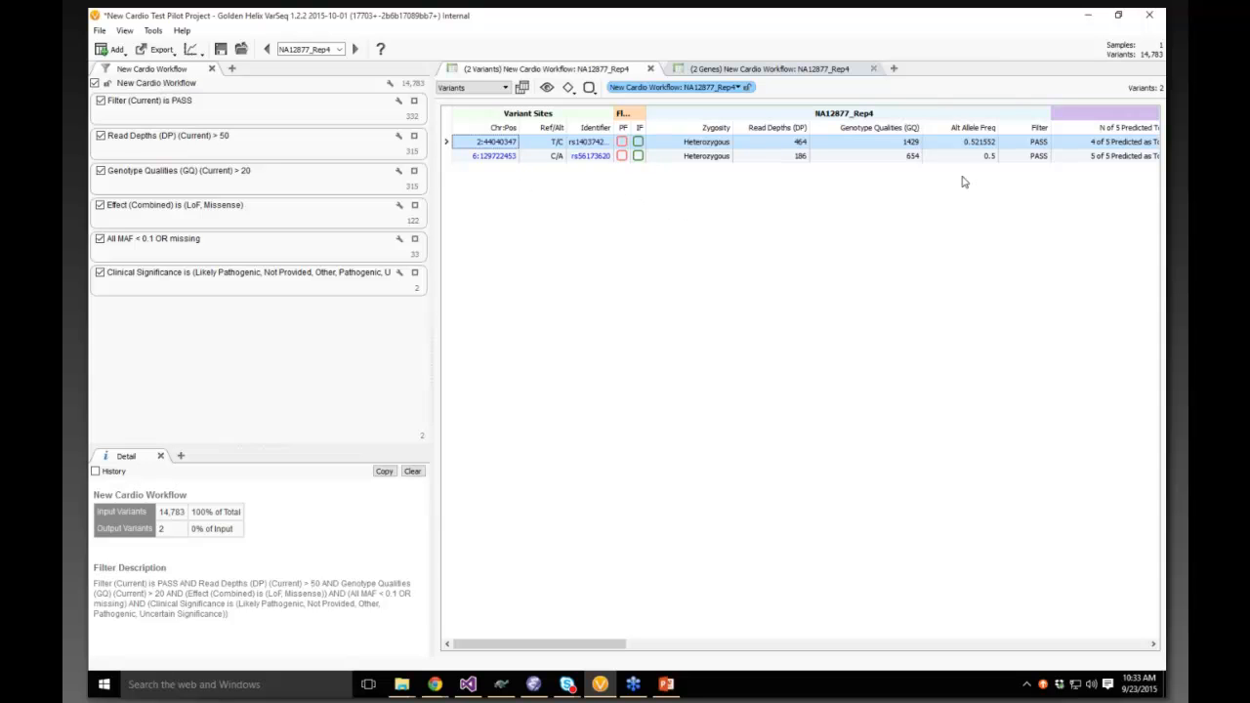
right_click(835, 132)
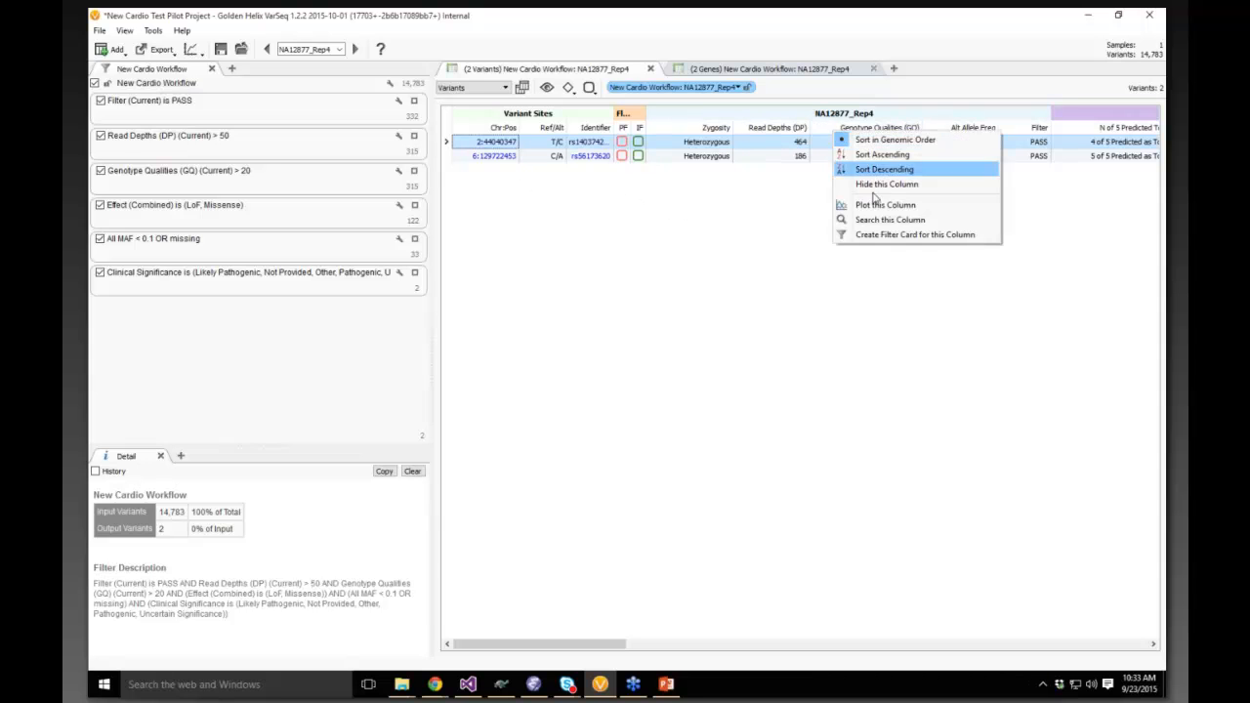
click(881, 185)
right_click(869, 131)
click(899, 185)
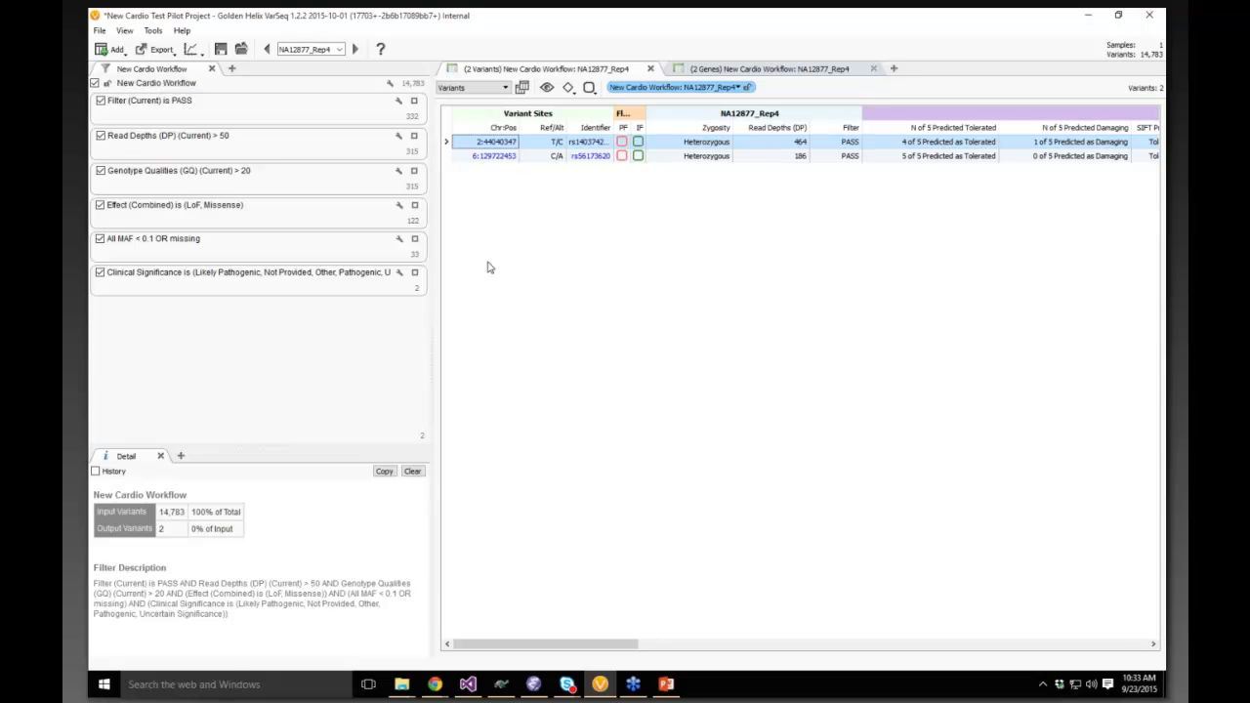
- Add a Report view alongside the New Cardio Workflow filters
click(234, 69)
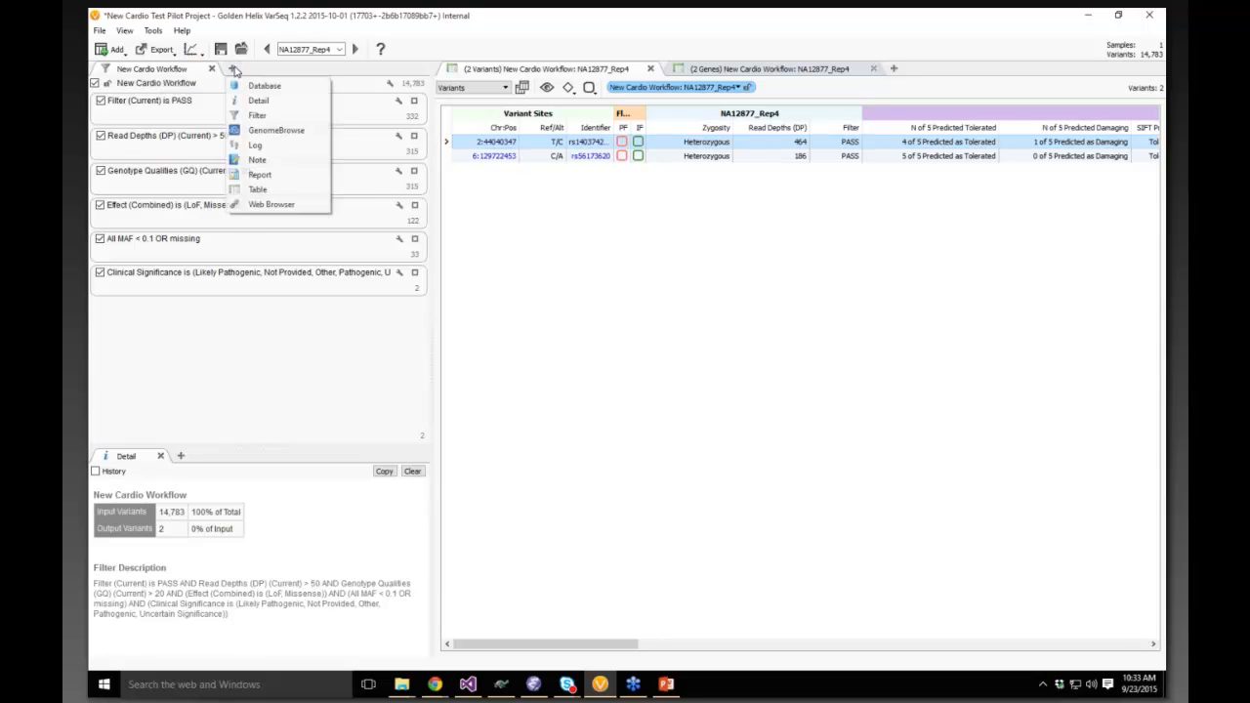
click(260, 174)
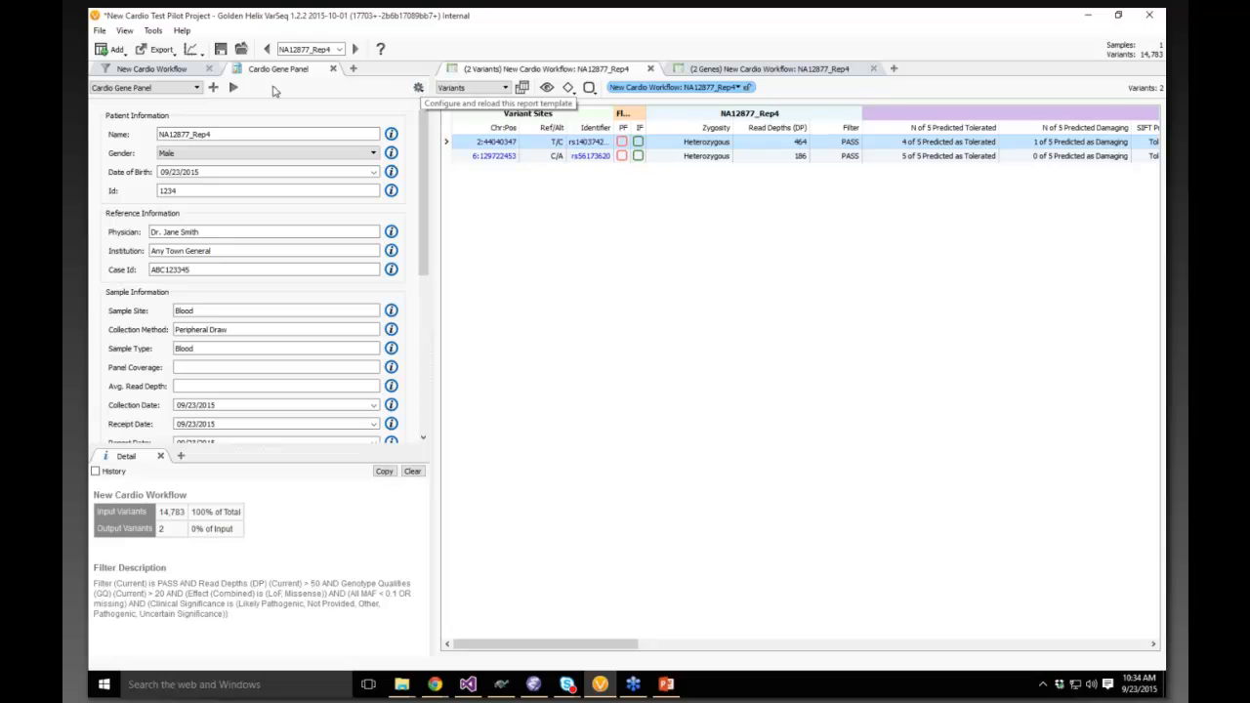
click(215, 88)
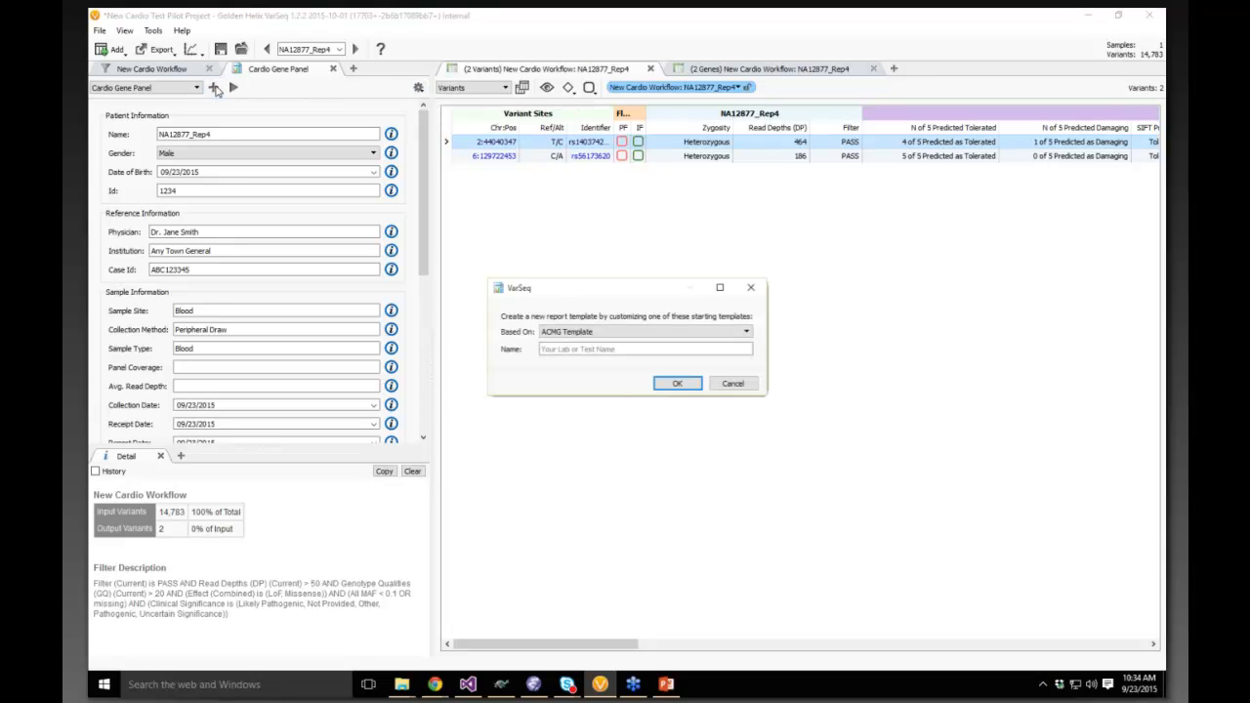
click(552, 333)
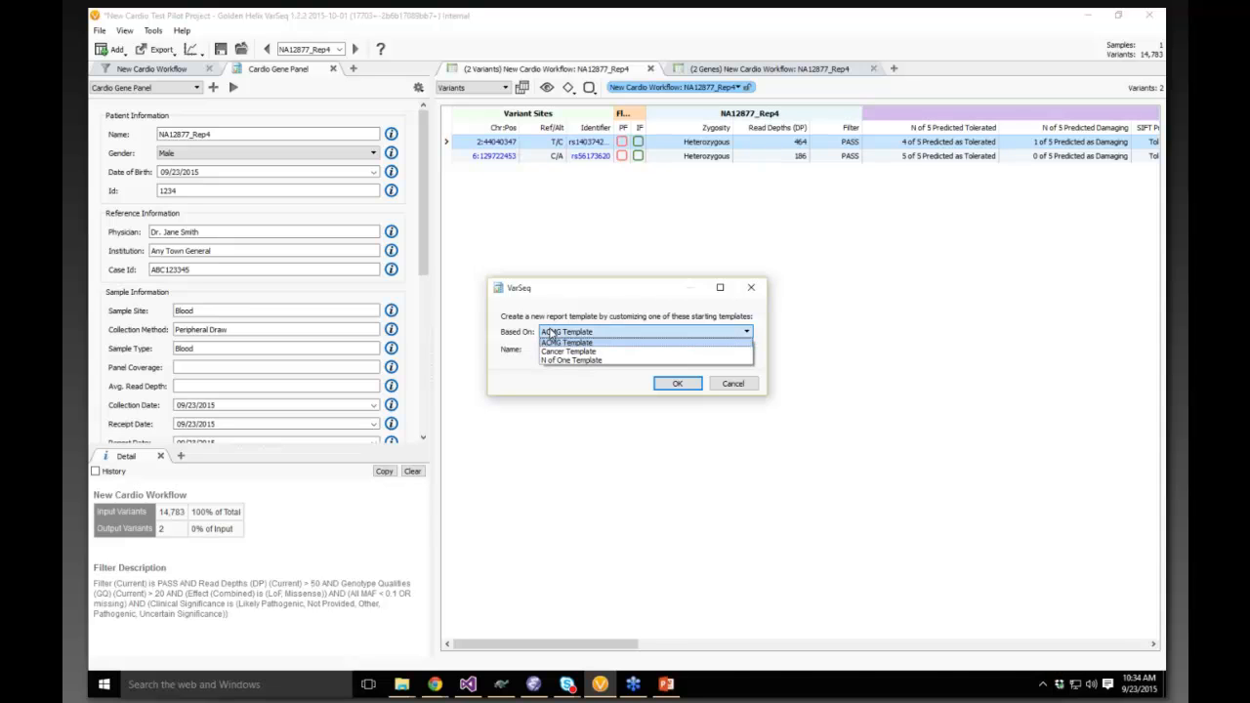
click(632, 332)
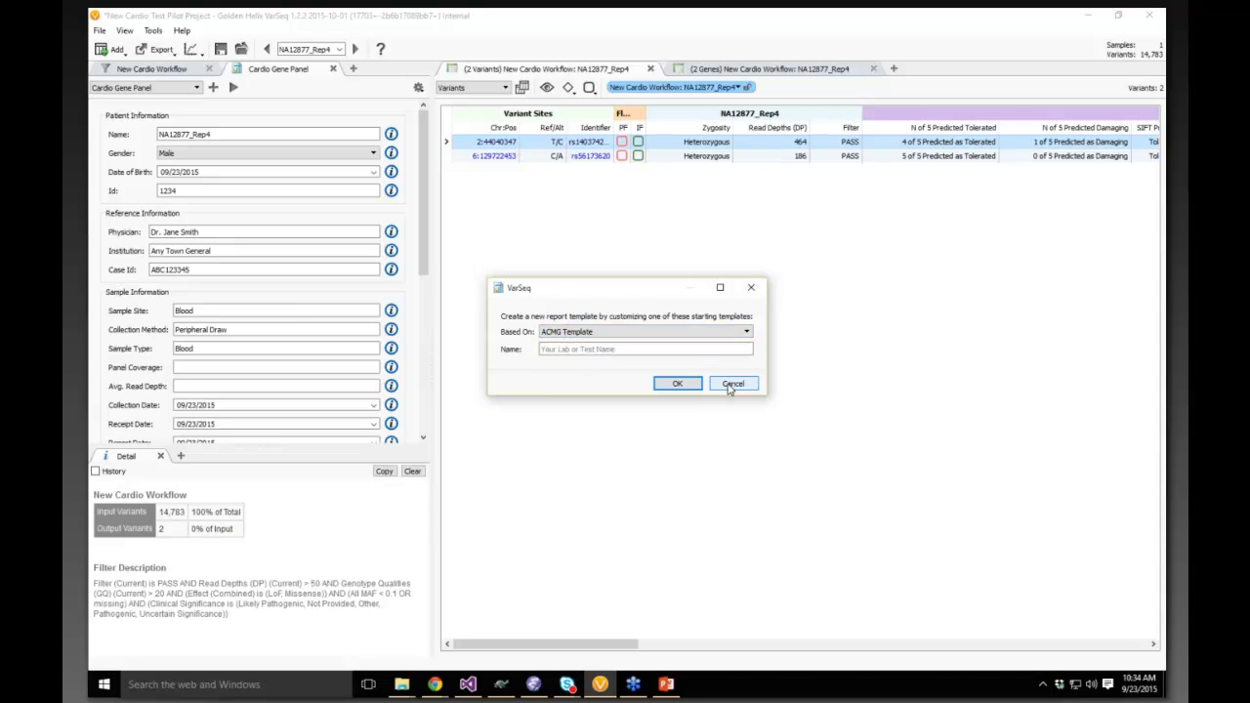
click(732, 383)
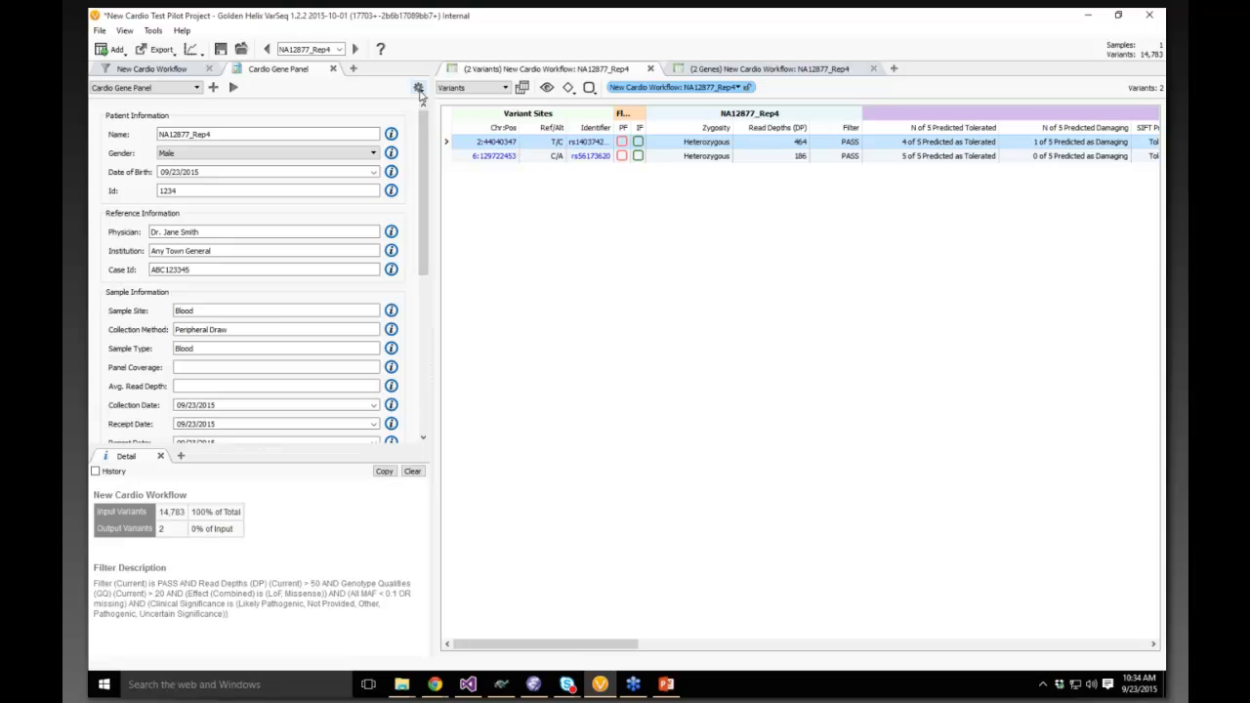
- Configure the Cardio Gene Panel report template with Beaker Lab Logo.png as the logo and Beaker Genetics Inc. as the lab name
click(419, 88)
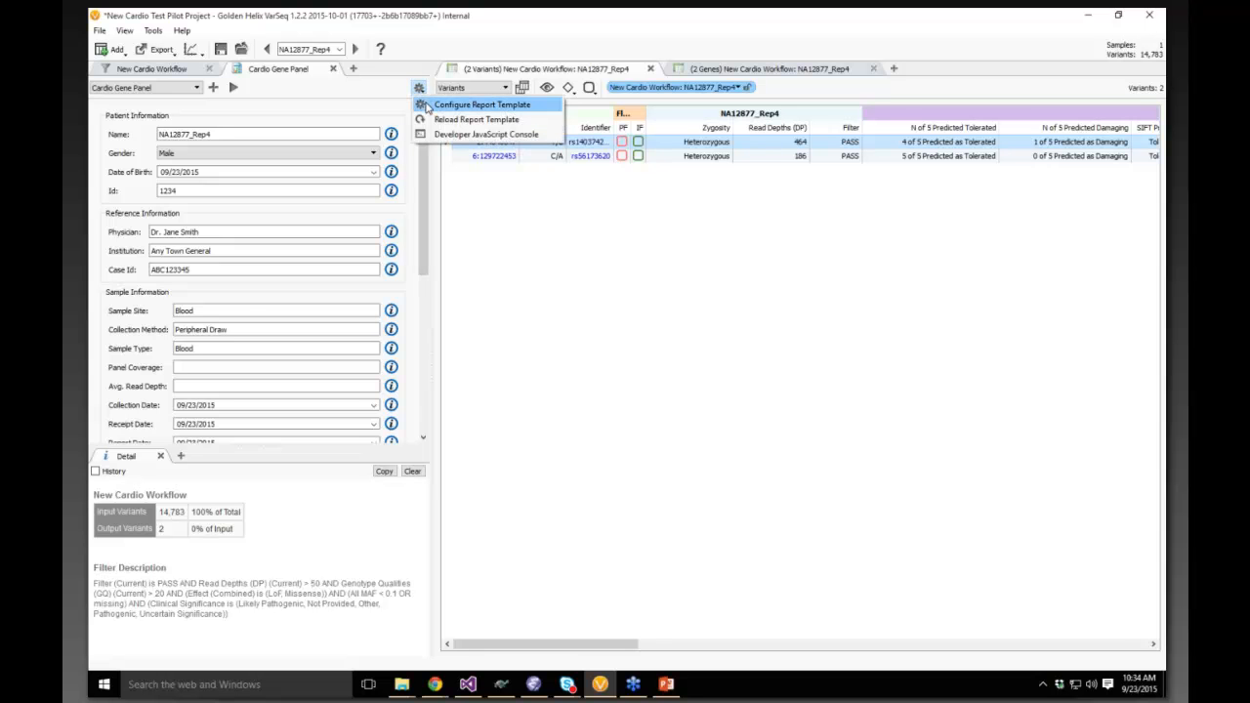
click(427, 105)
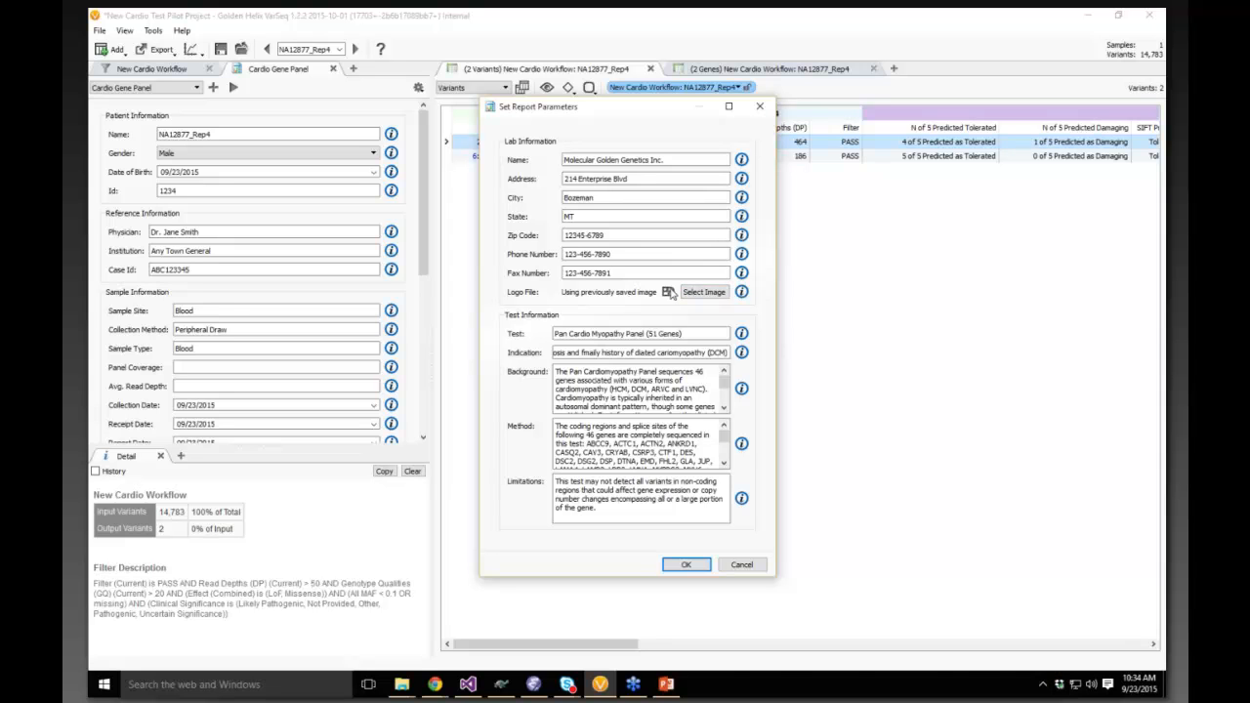
click(682, 296)
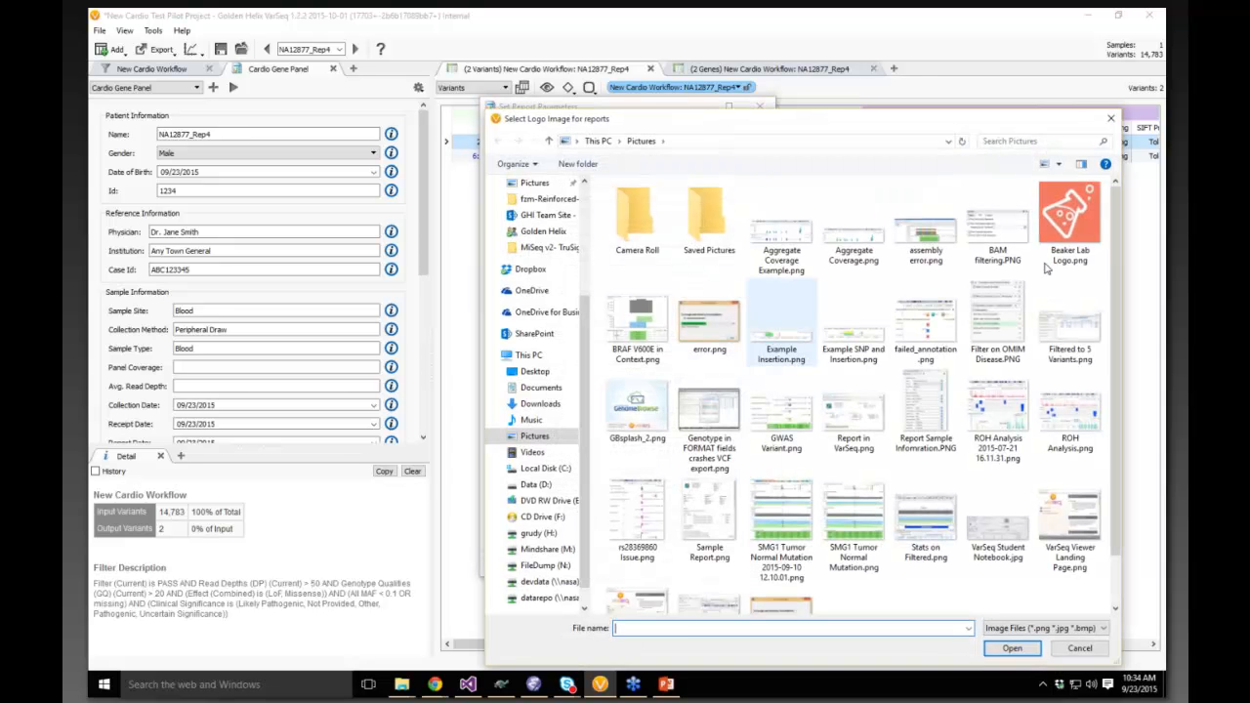
double_click(1063, 215)
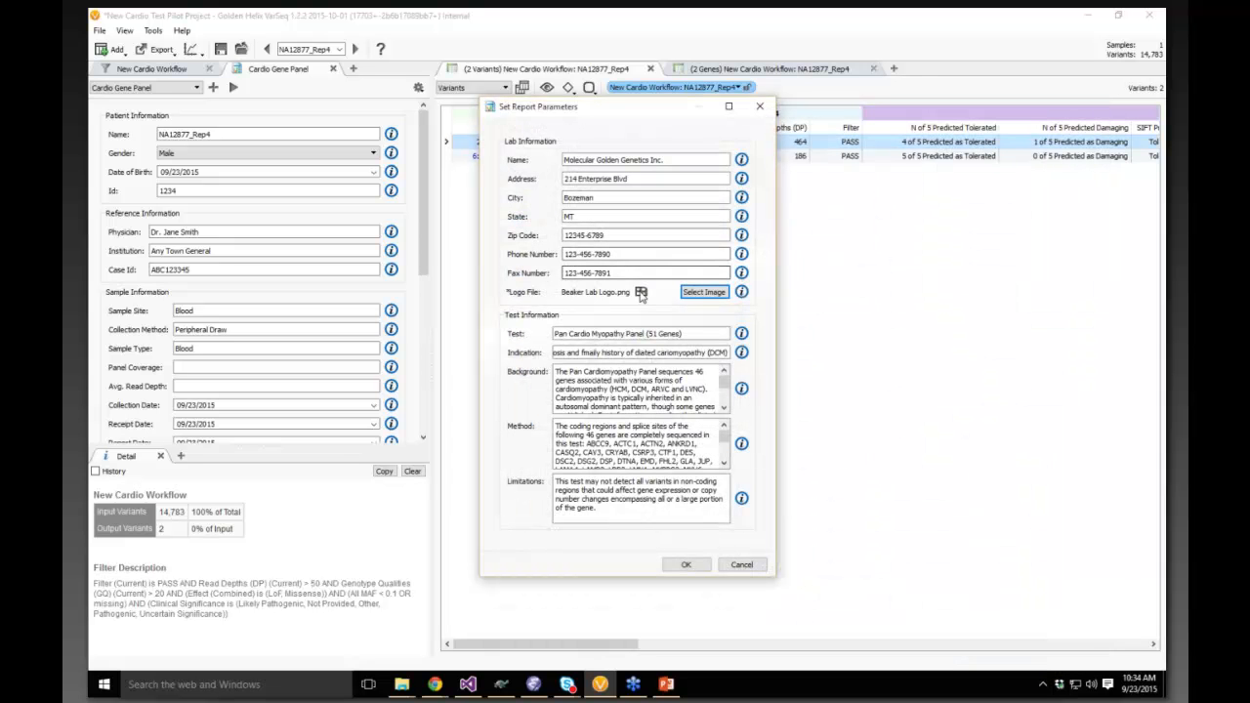
mouse_move(641, 291)
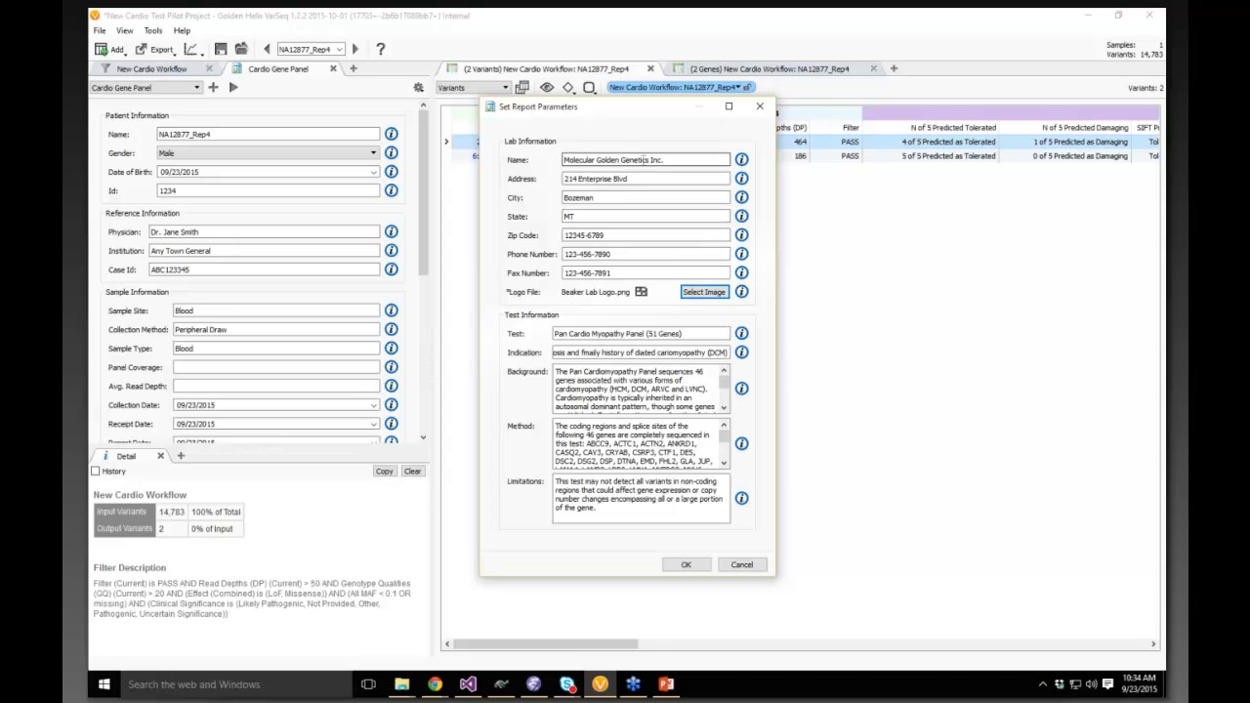
drag(649, 159, 411, 195)
text(Beaker G)
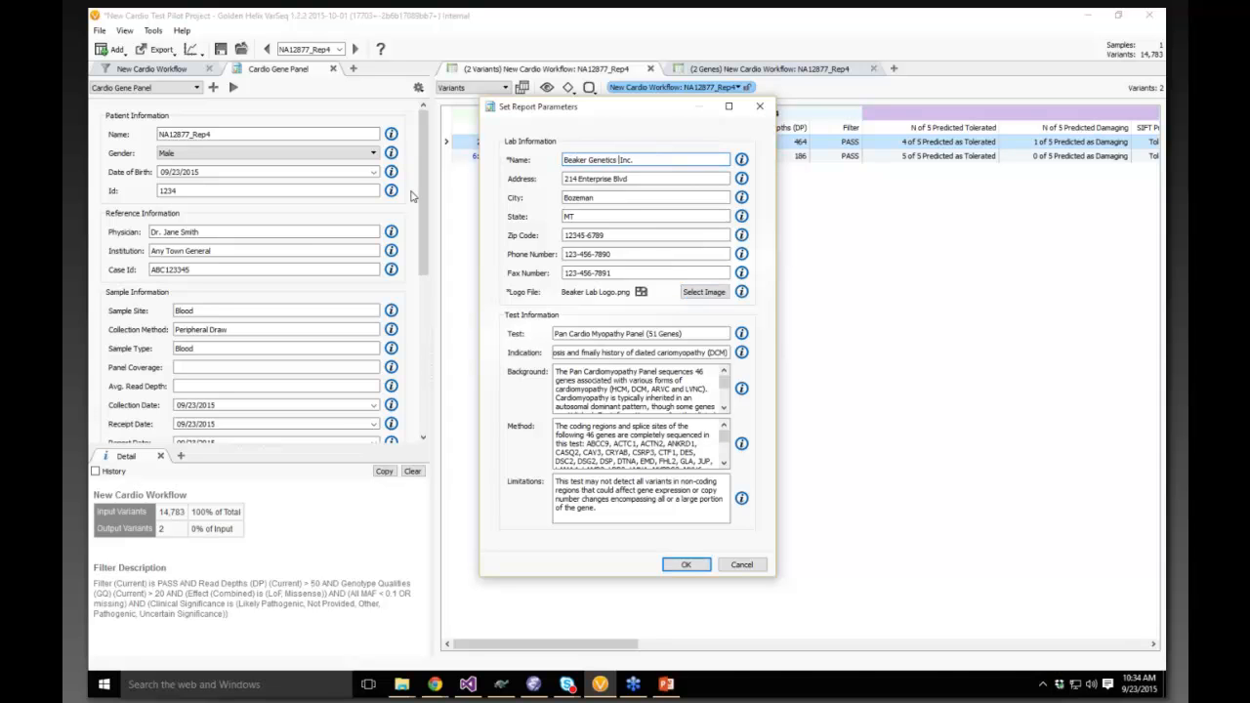
click(686, 566)
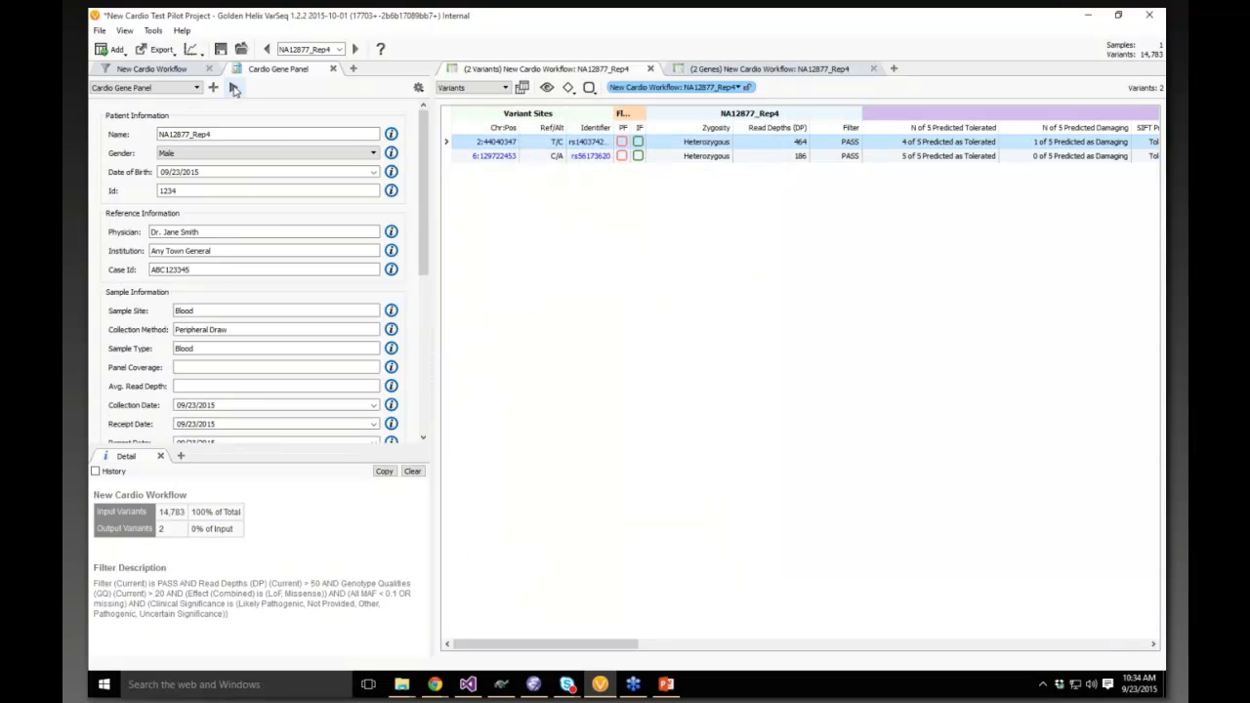
- Render the cardio report, close its preview and the report view, and make the Detail pane slightly taller
click(233, 88)
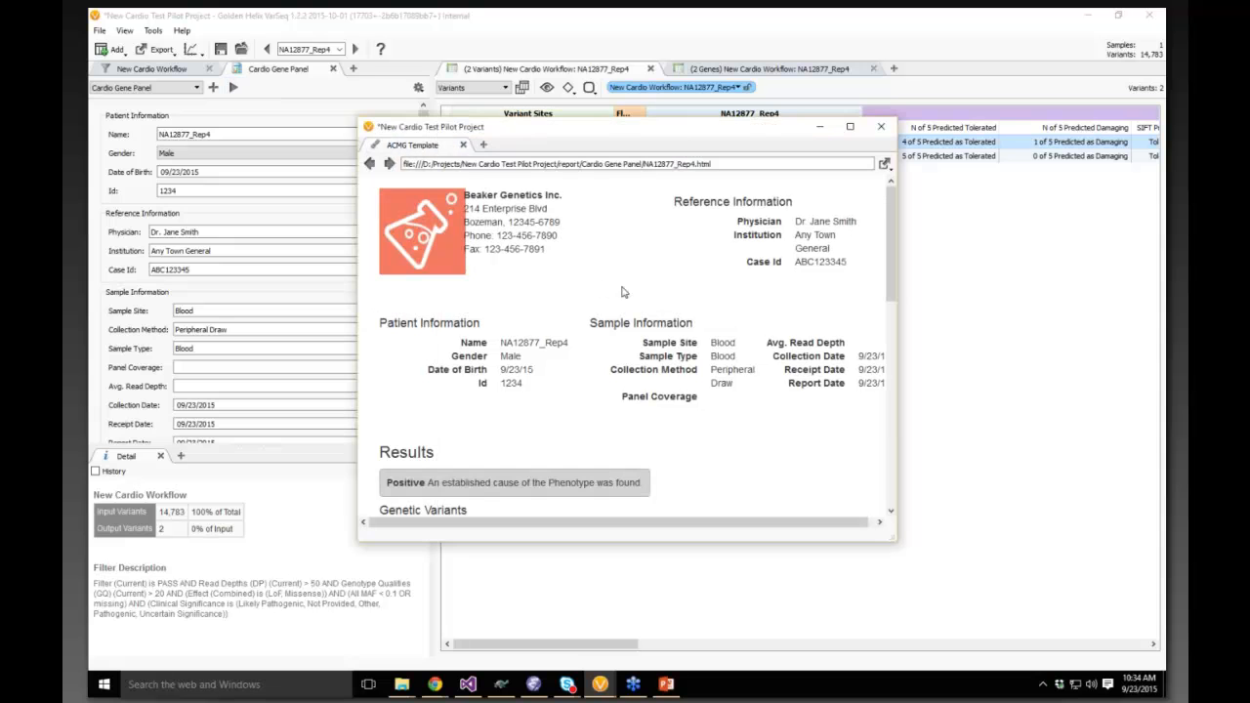
click(881, 126)
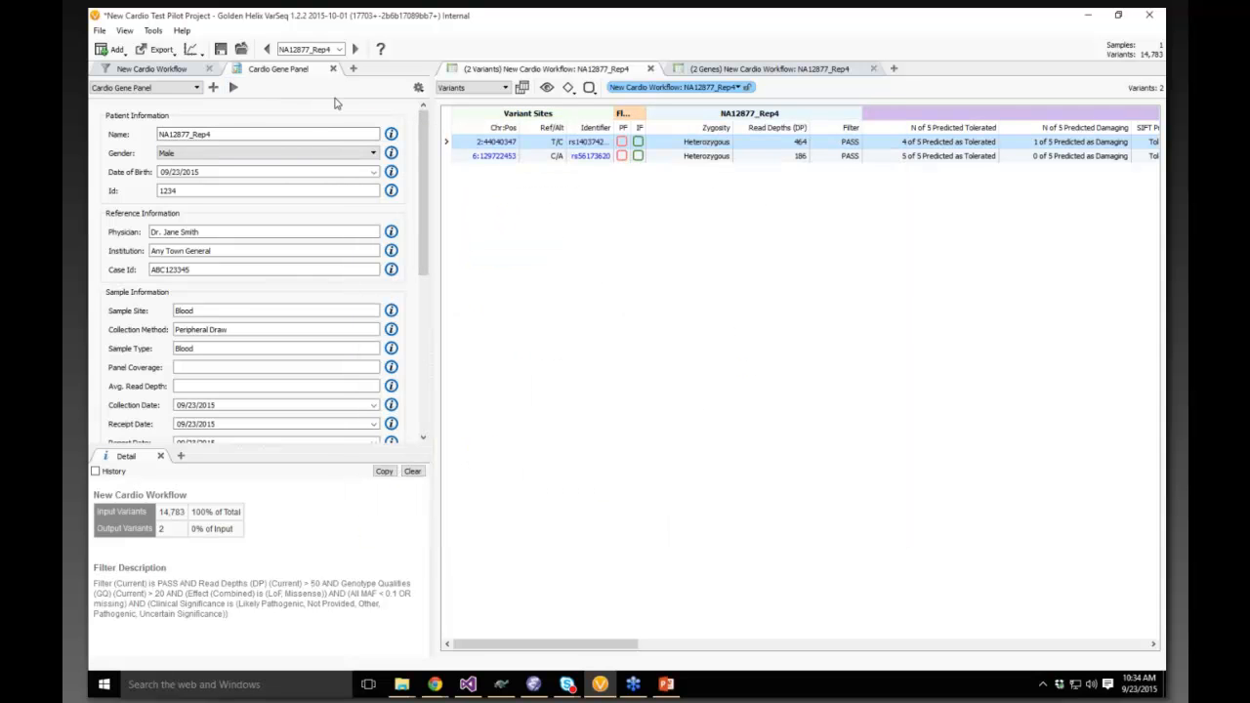
click(332, 71)
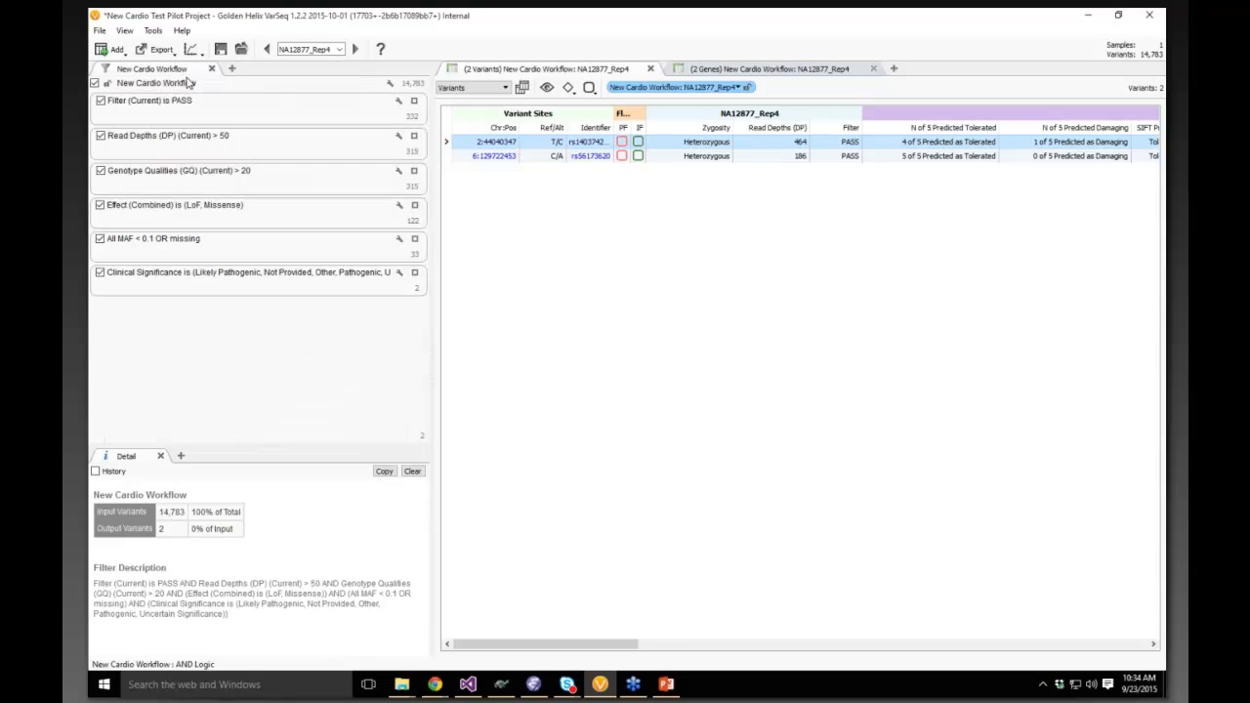
drag(244, 444, 243, 410)
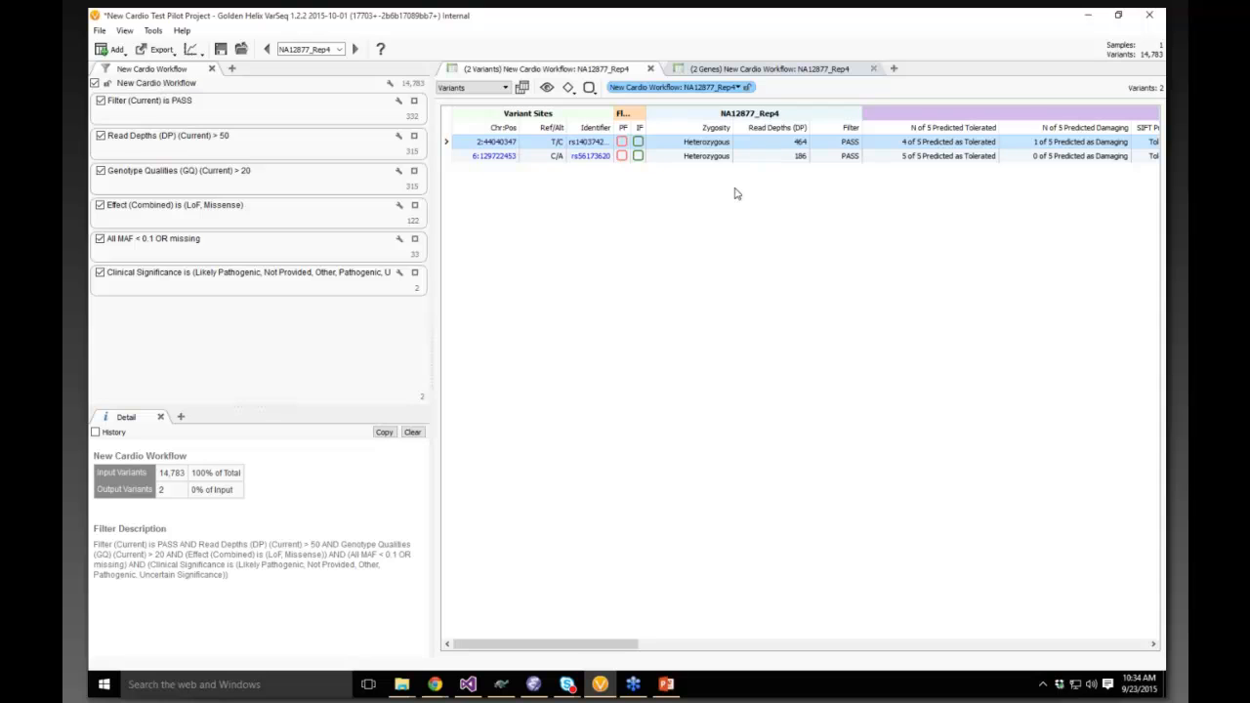
- Switch the table grouped by genes to show Samples and return to the variants table
click(769, 70)
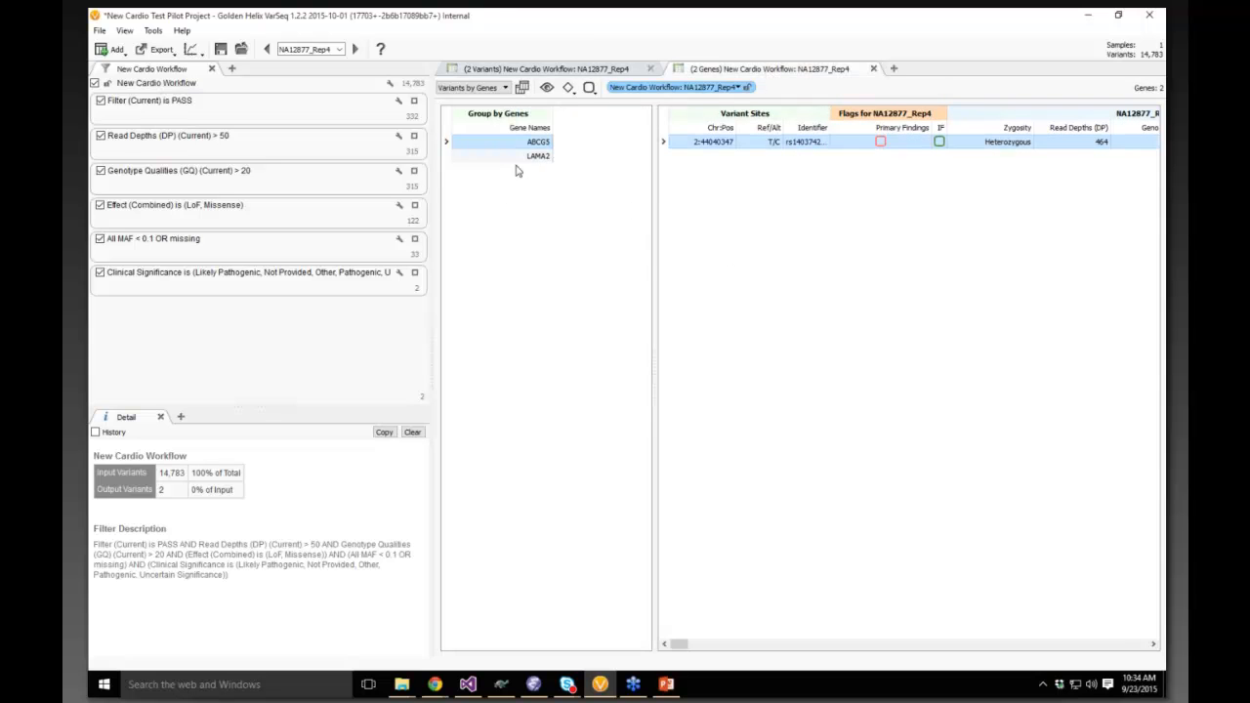
click(476, 87)
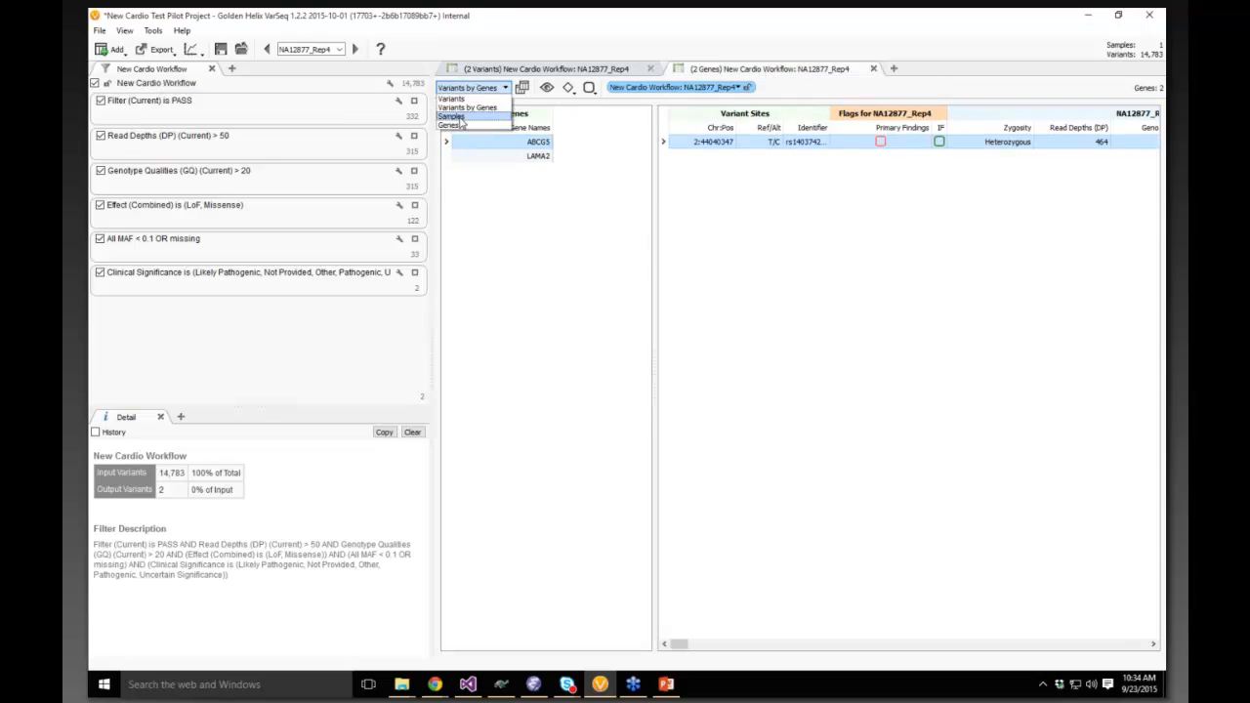
click(456, 117)
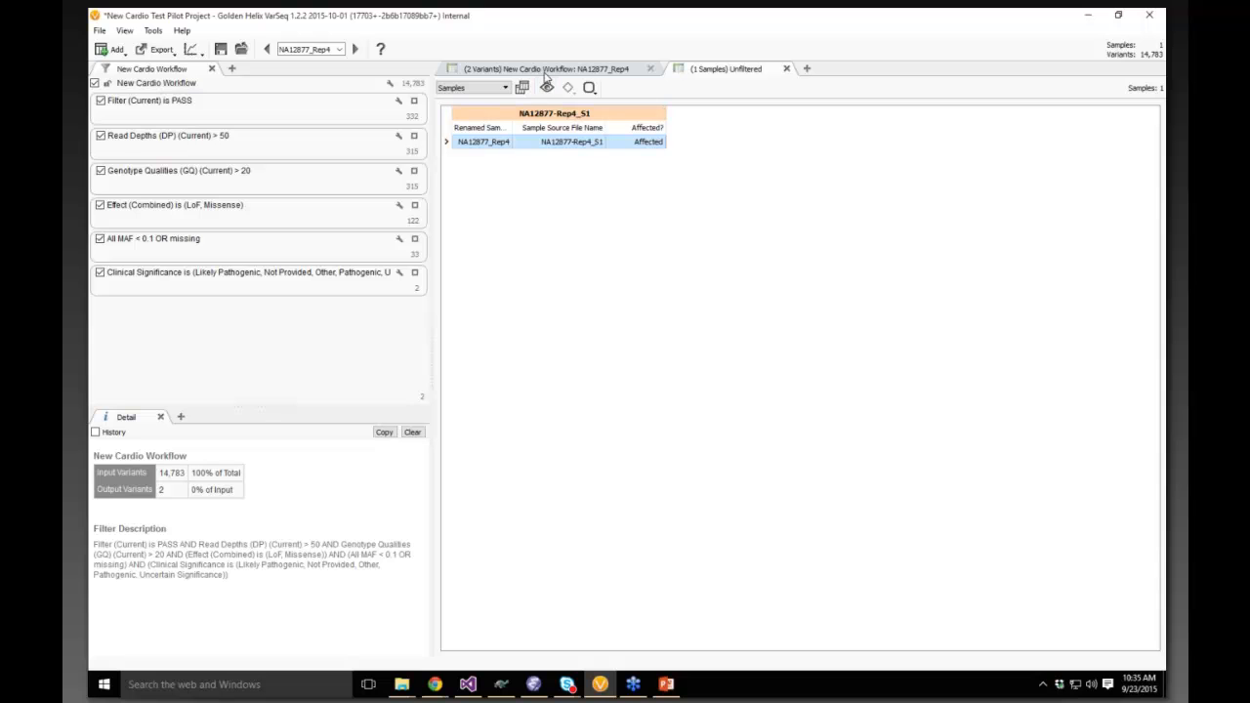
click(599, 72)
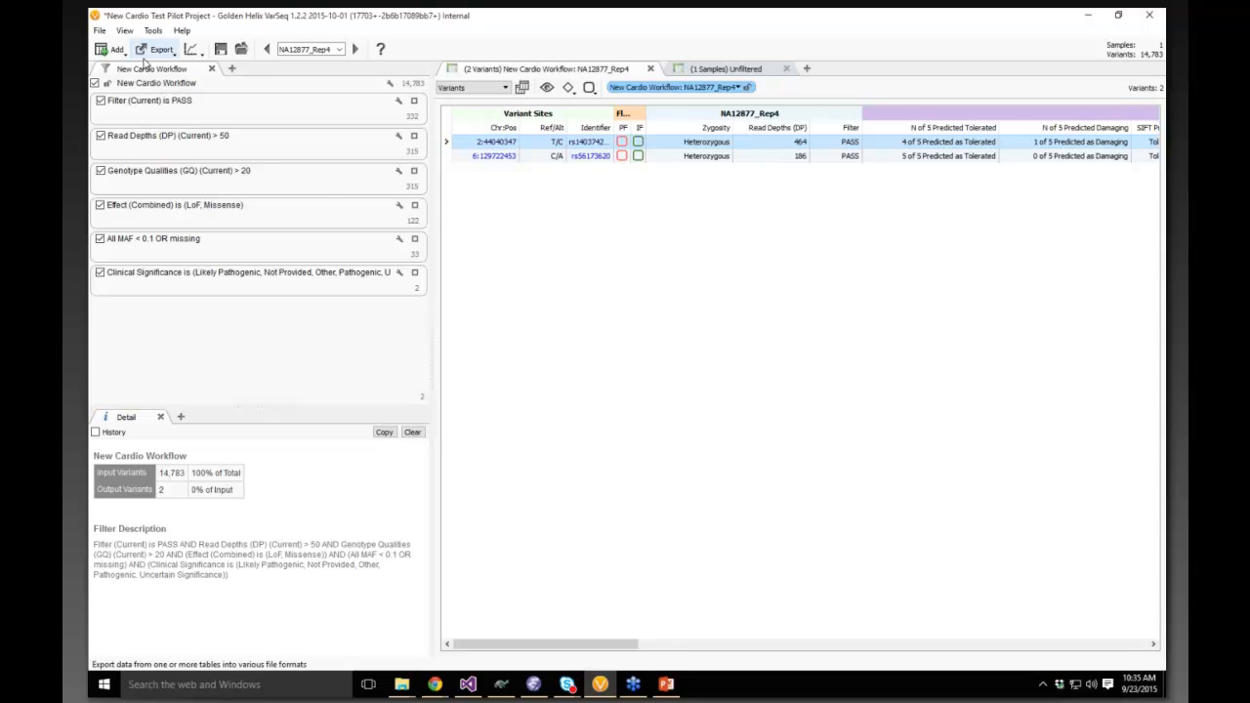
- Save the project as a template named New Cardio Test Product v1, and close the project with its changes saved
click(221, 49)
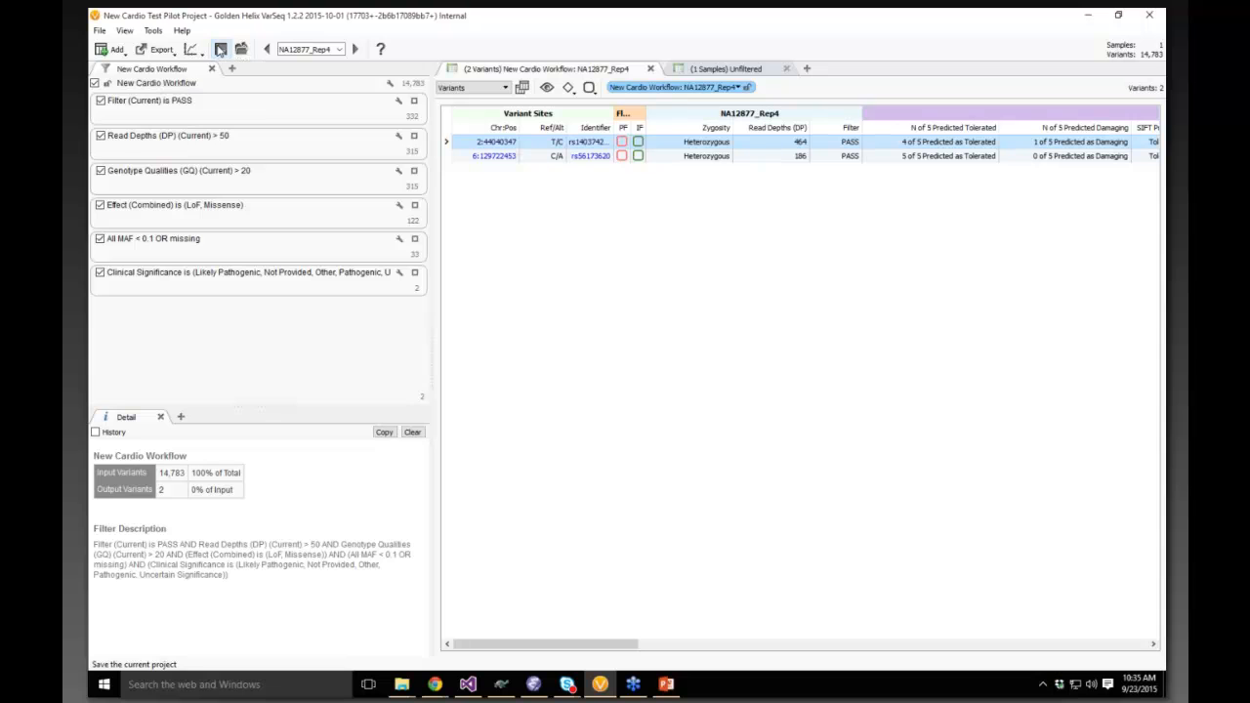
click(100, 30)
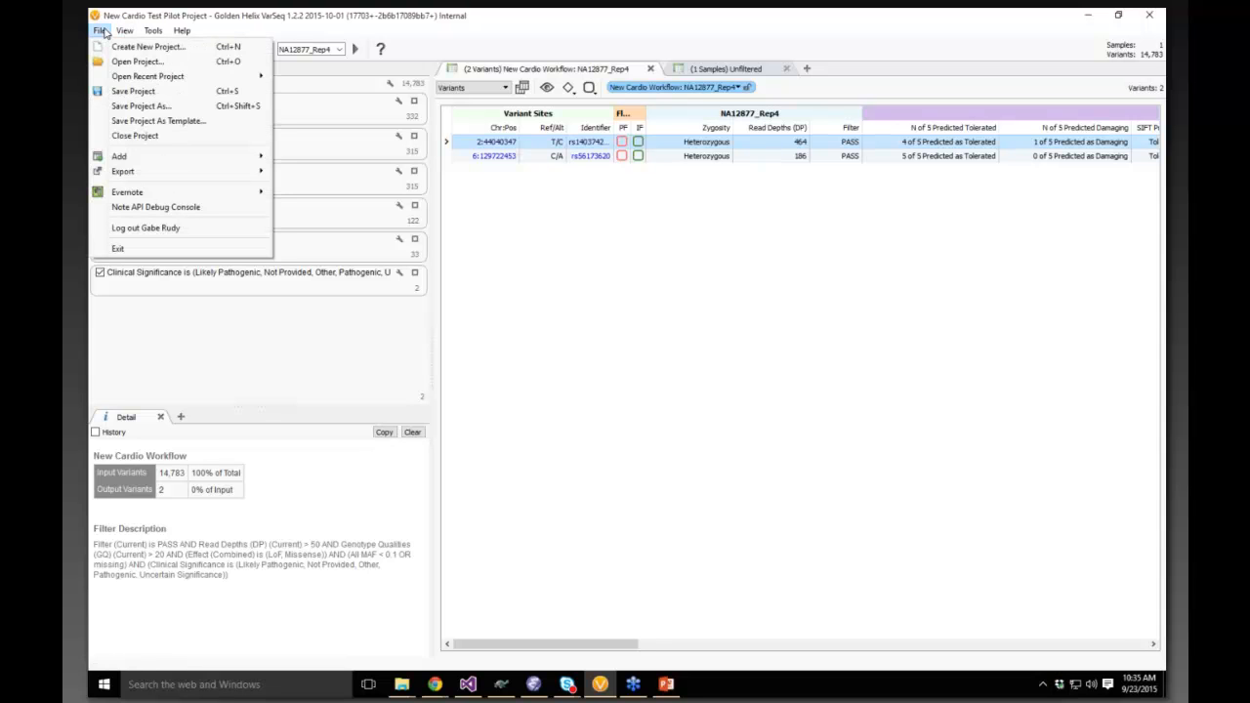
click(122, 121)
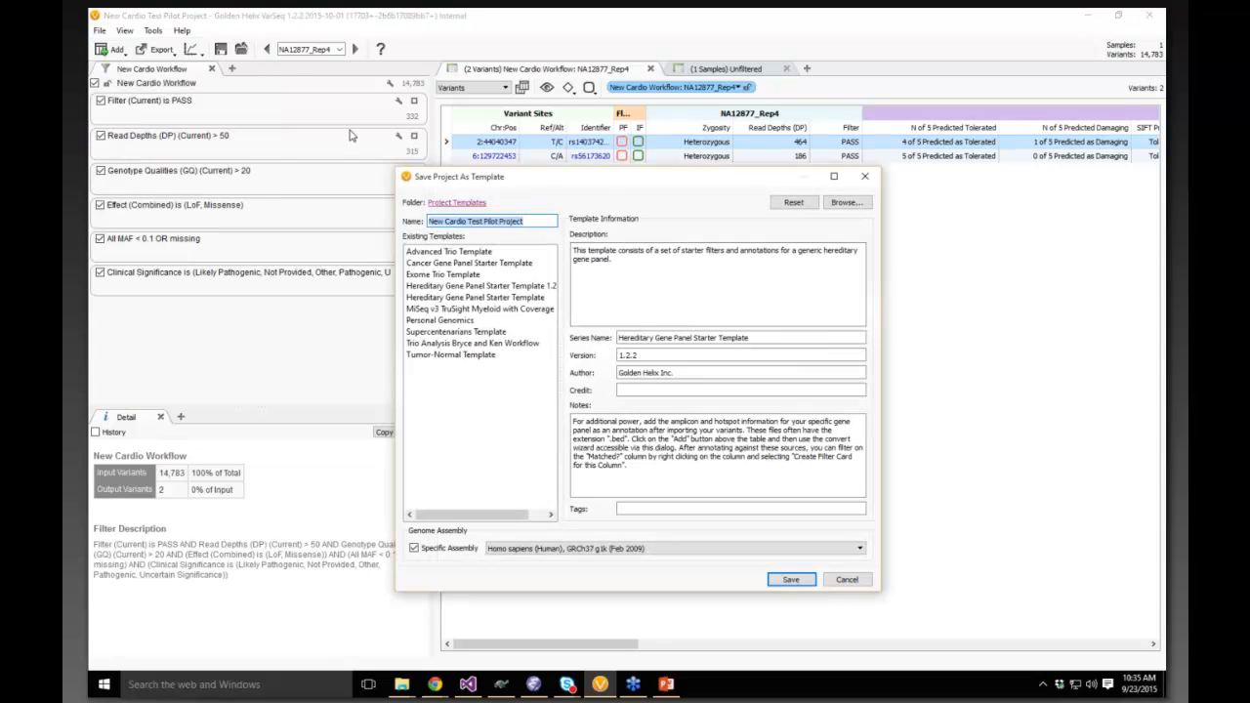
click(550, 221)
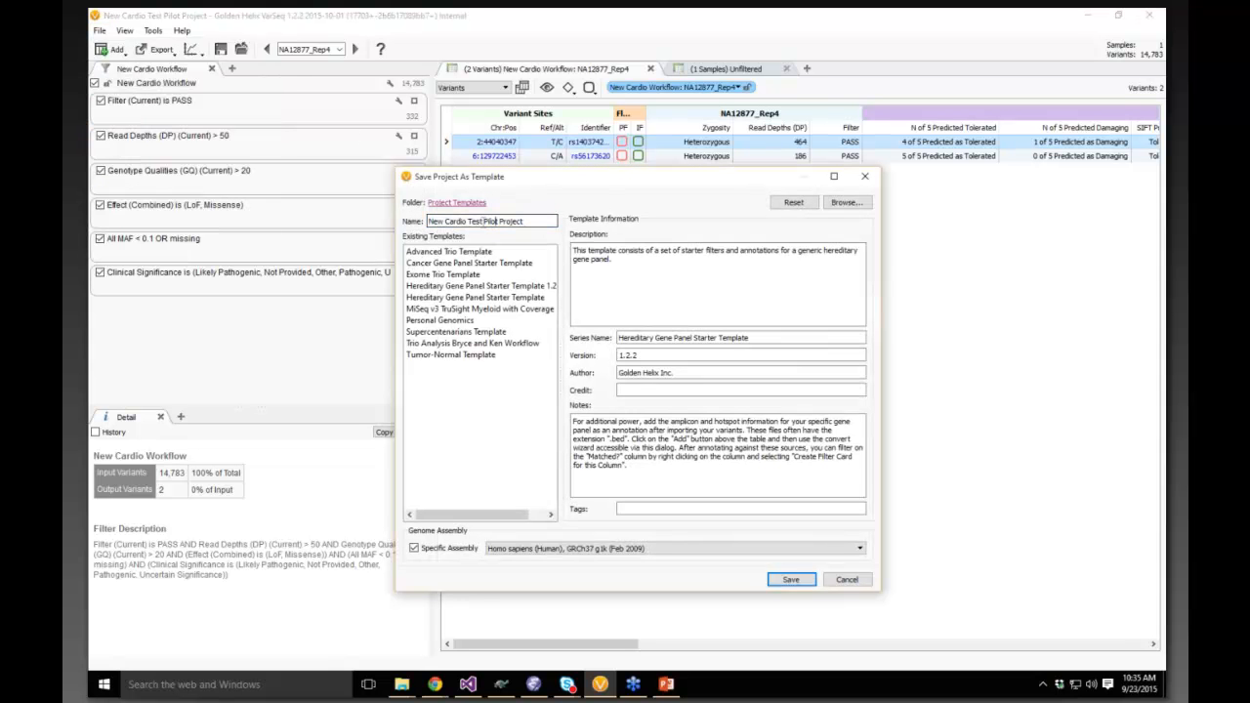
drag(485, 221, 577, 227)
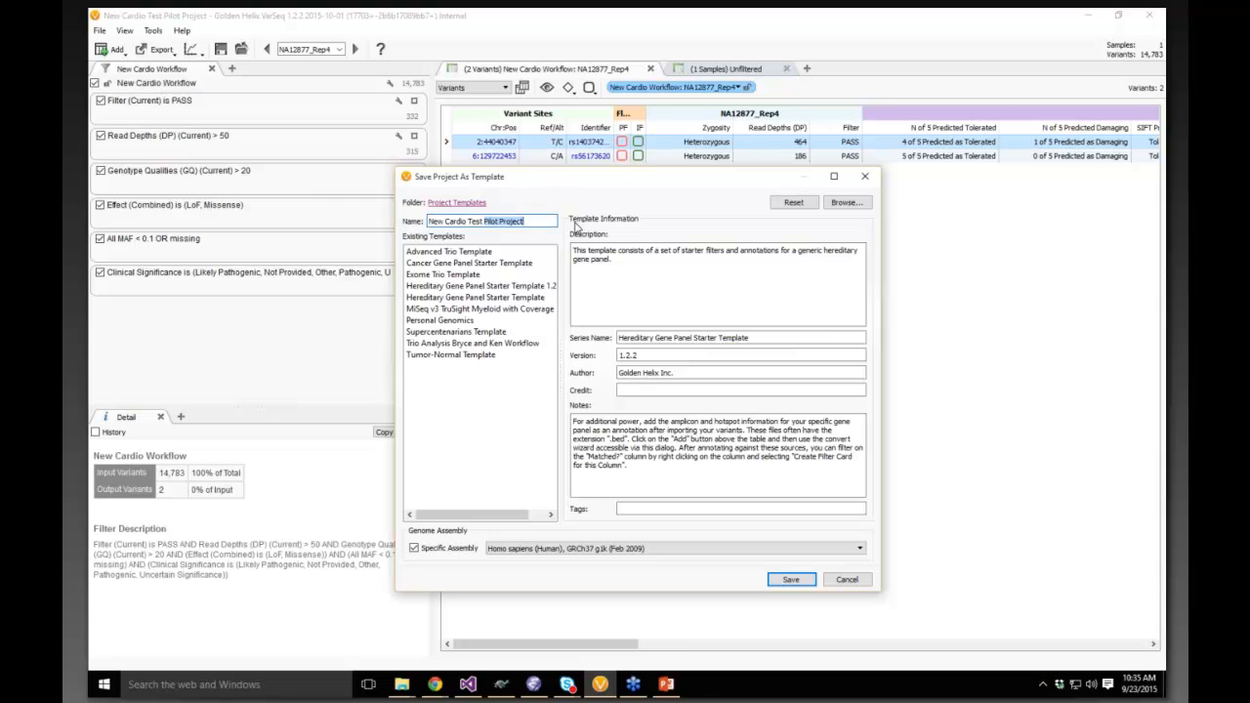
text(Produc)
click(791, 579)
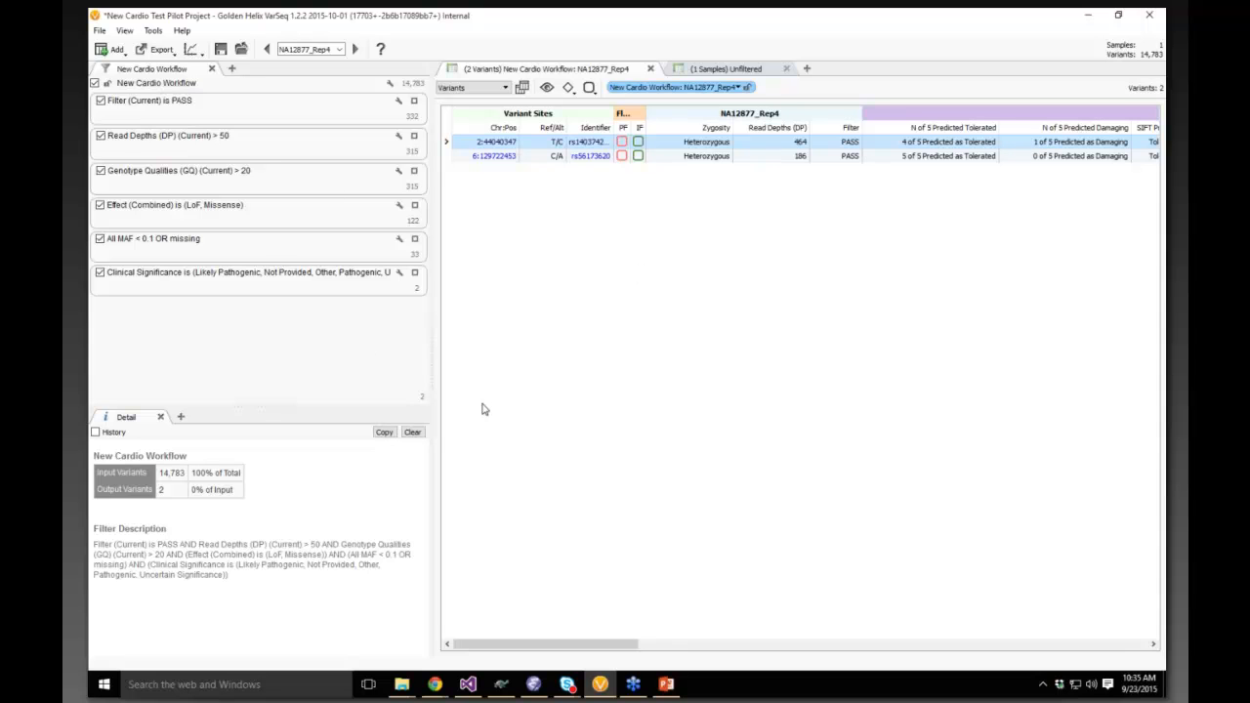
click(242, 50)
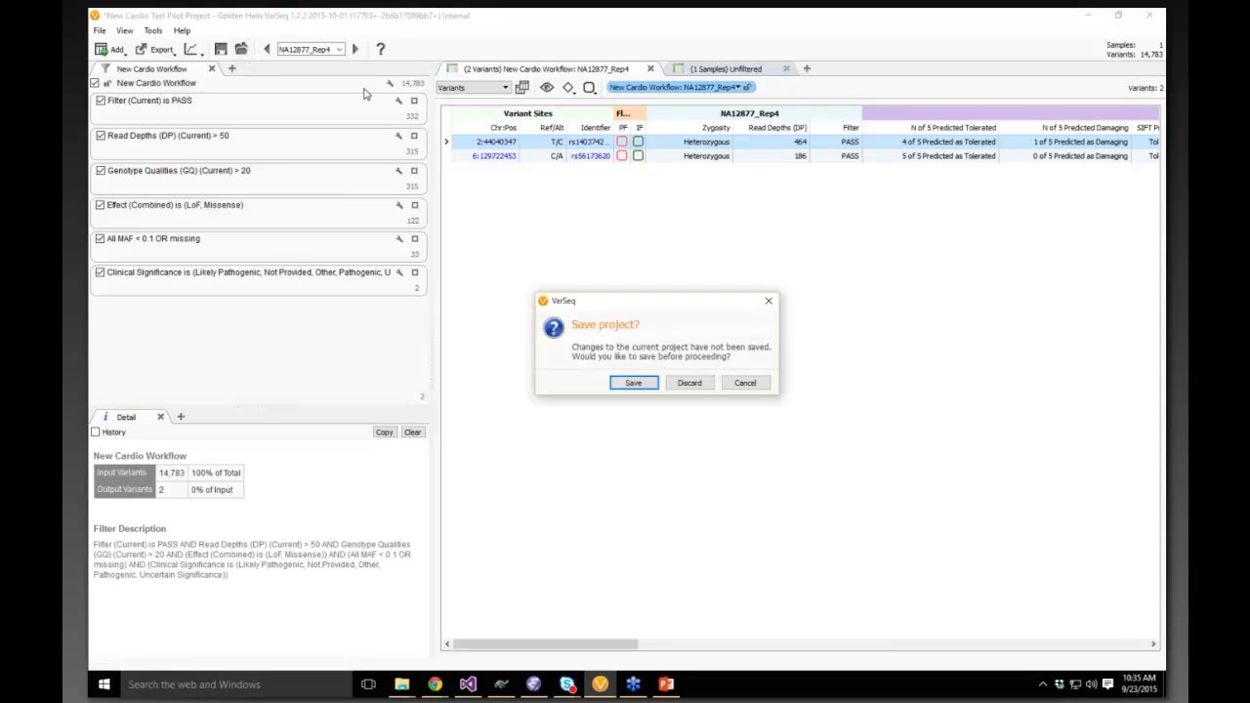
click(635, 383)
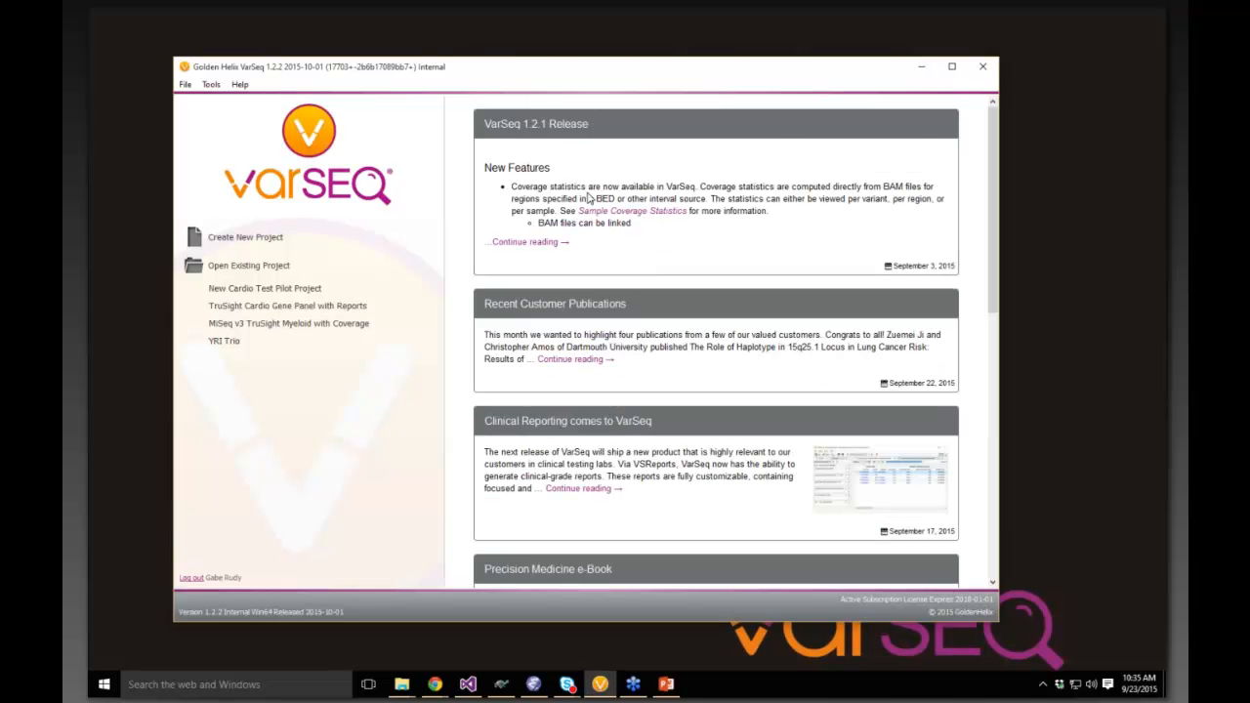
- Create a project named New Cardio Test - Week 1 Batch from the New Cardio Test Product v1 template
click(235, 241)
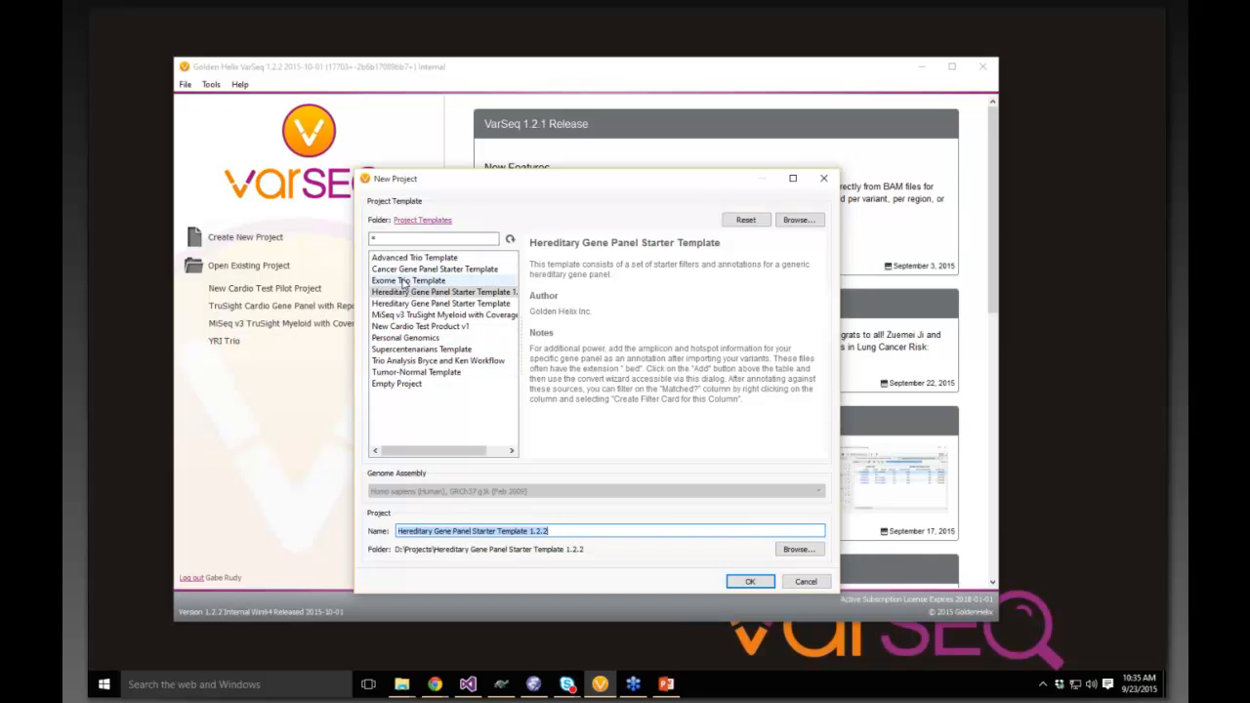
click(420, 327)
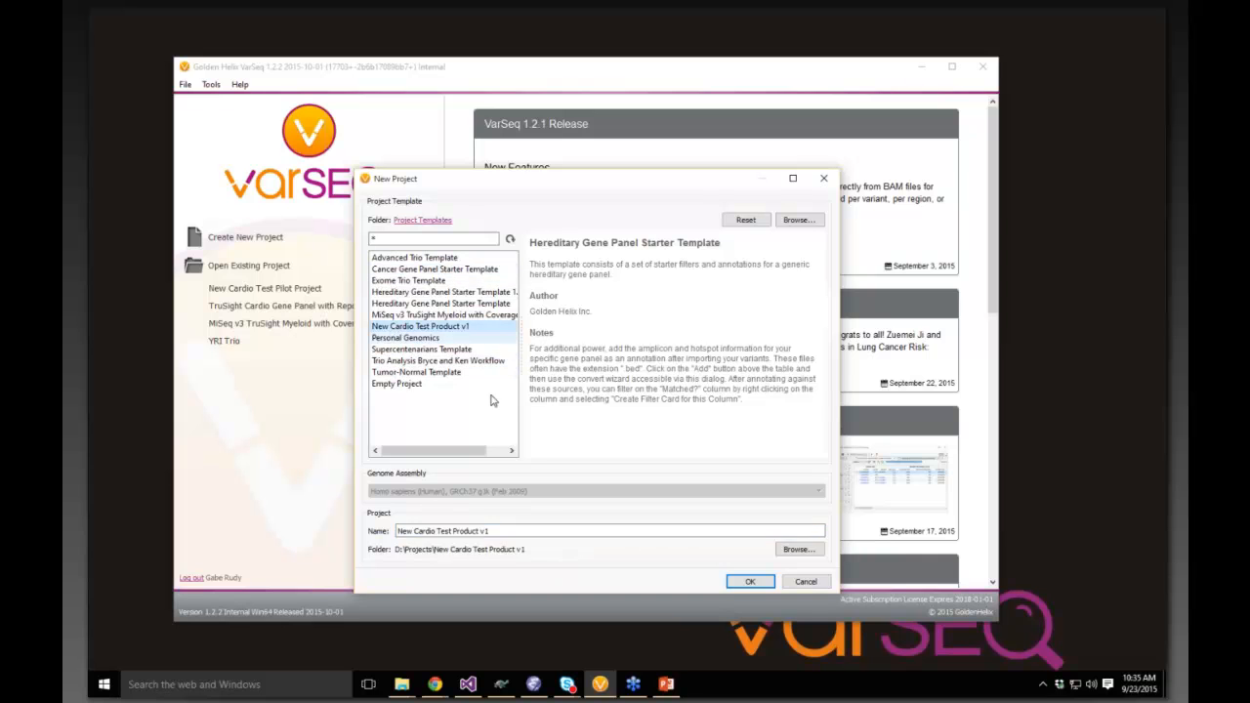
click(519, 532)
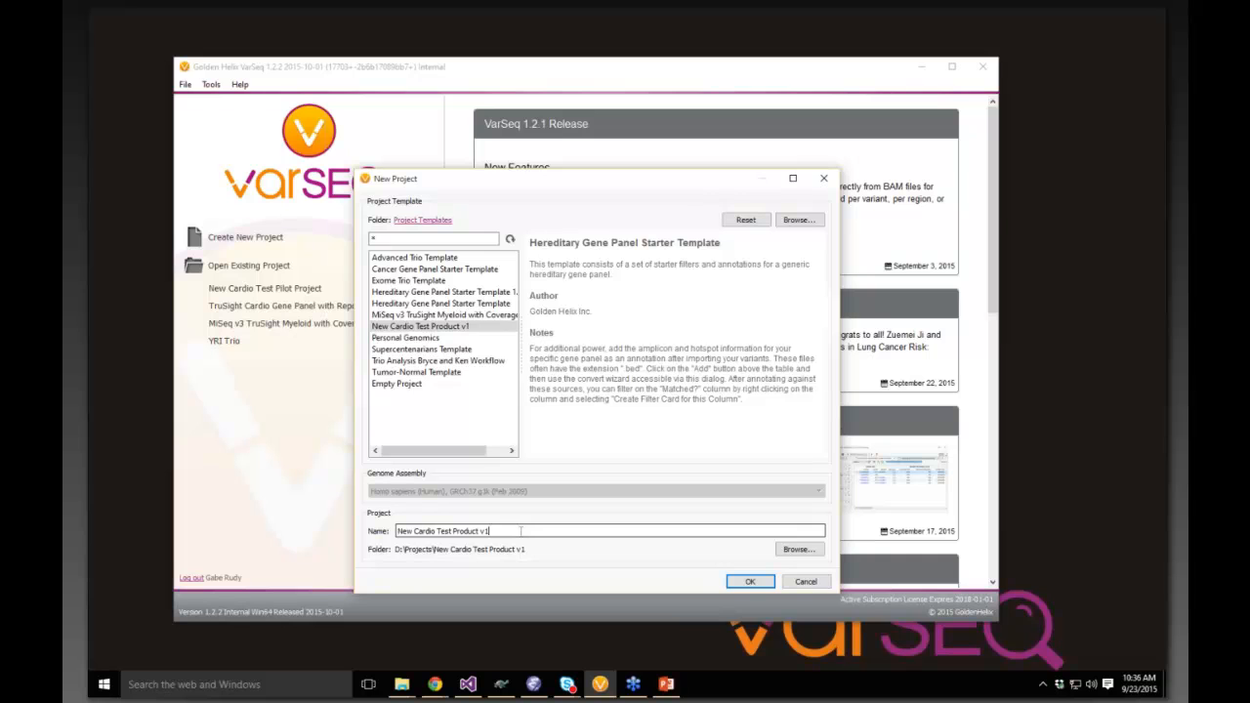
triple_click(521, 532)
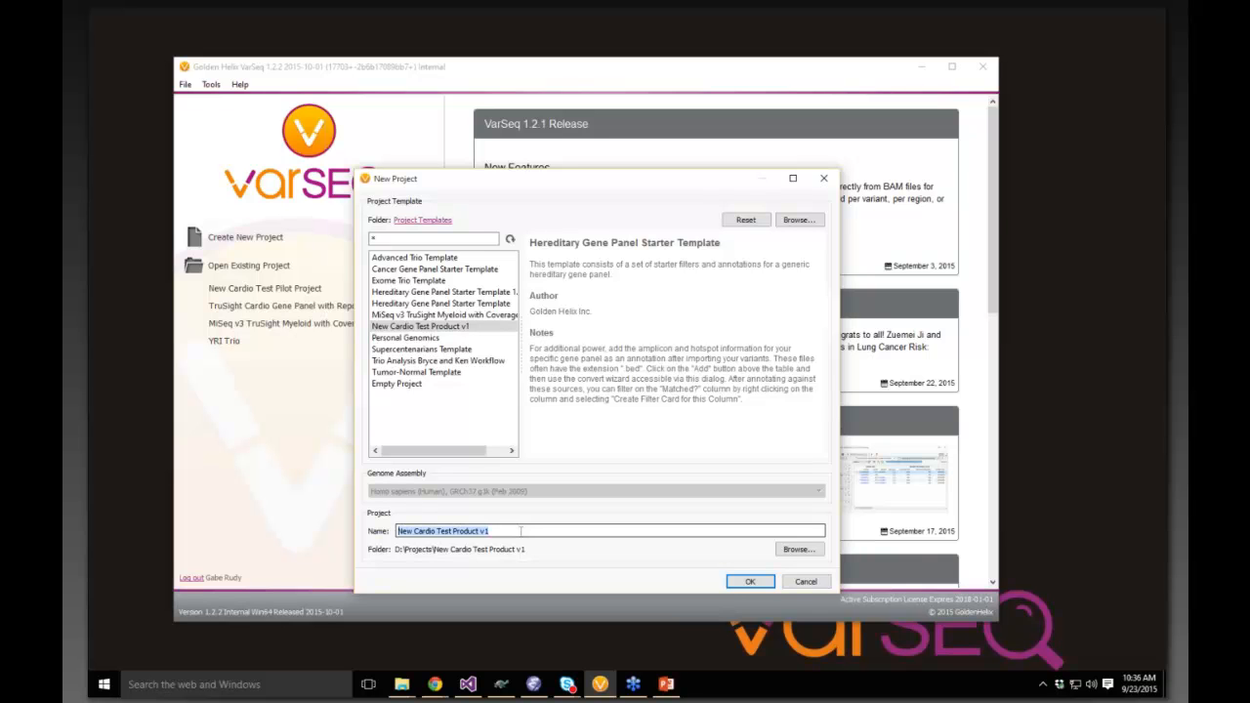
text(W)
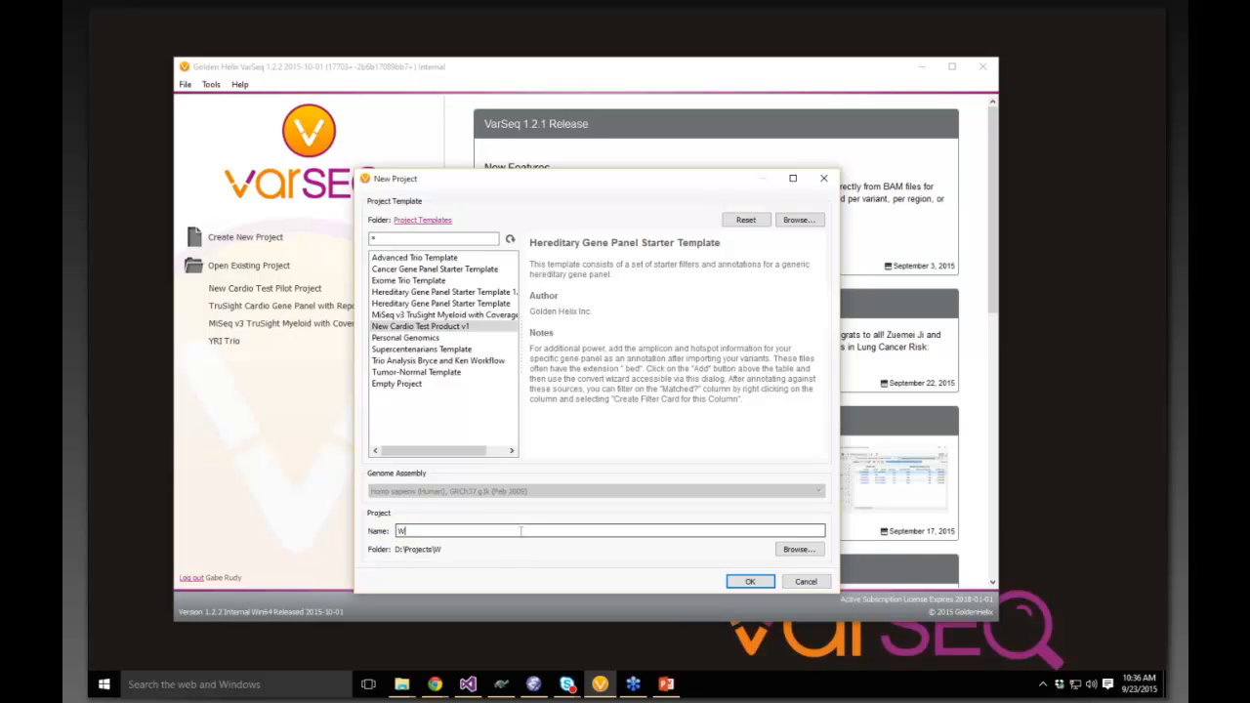
text(eek 1 Bat)
text(Car)
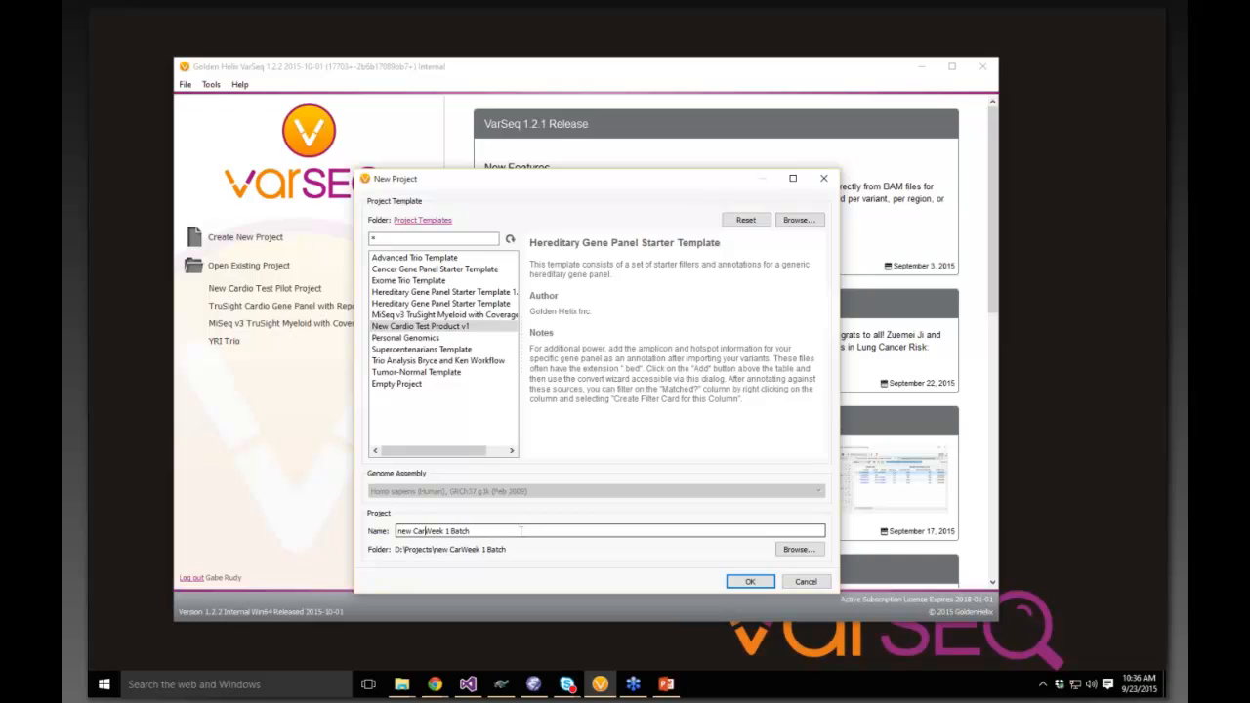
text(dio Test -)
key(Home)
key(Delete)
text(N)
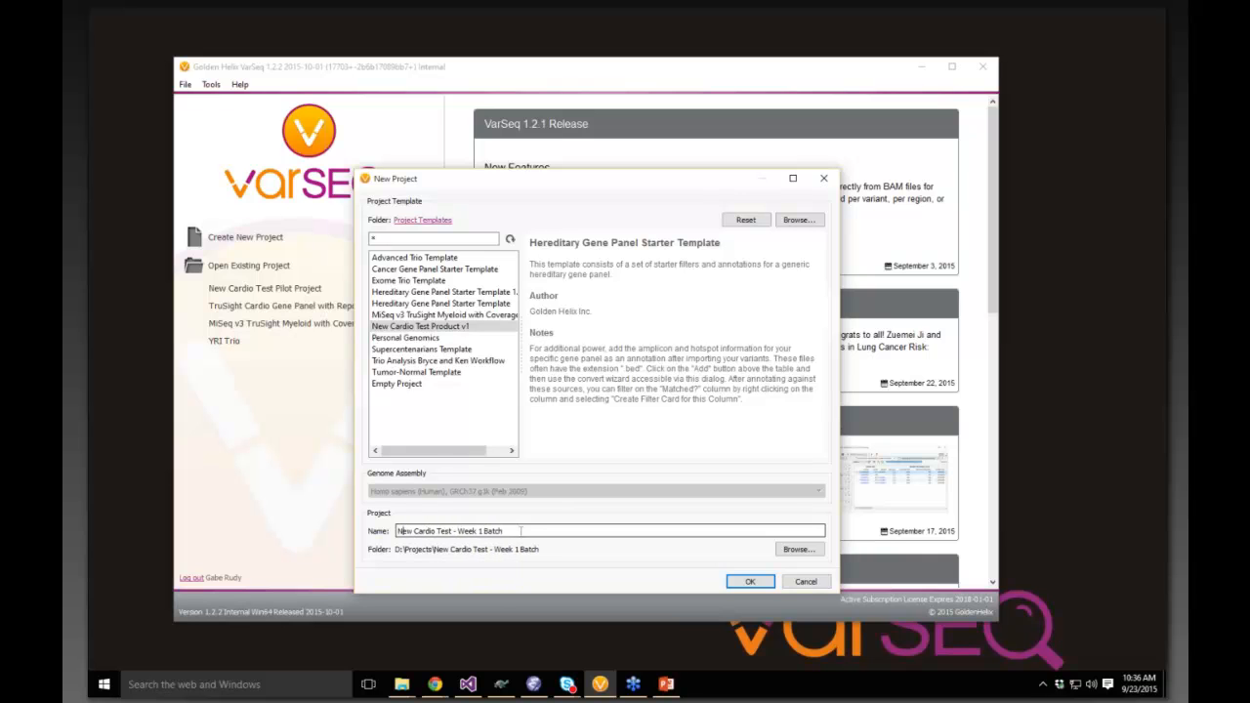
key(Return)
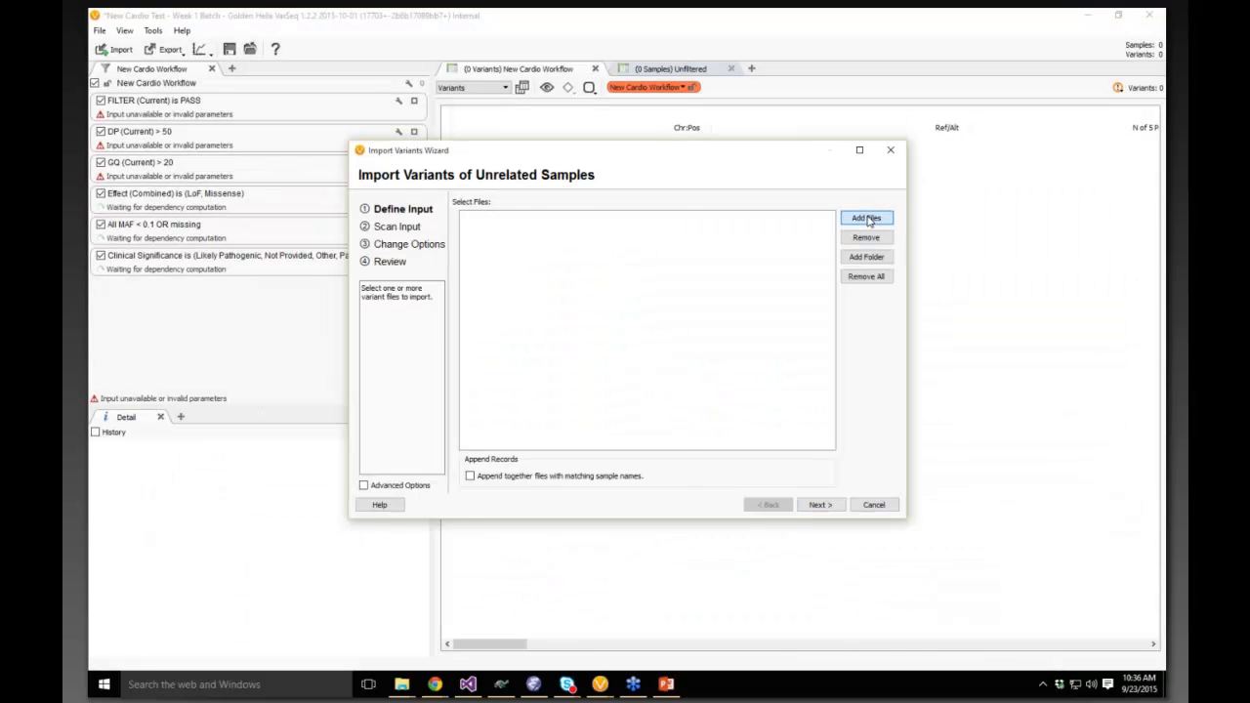
- Import NA12877-Rep1_S1.vcf.gz, NA12877-Rep2_S1.vcf.gz and NA12877-Rep3_S1.vcf.gz as unrelated affected samples, keeping the default import options
click(867, 218)
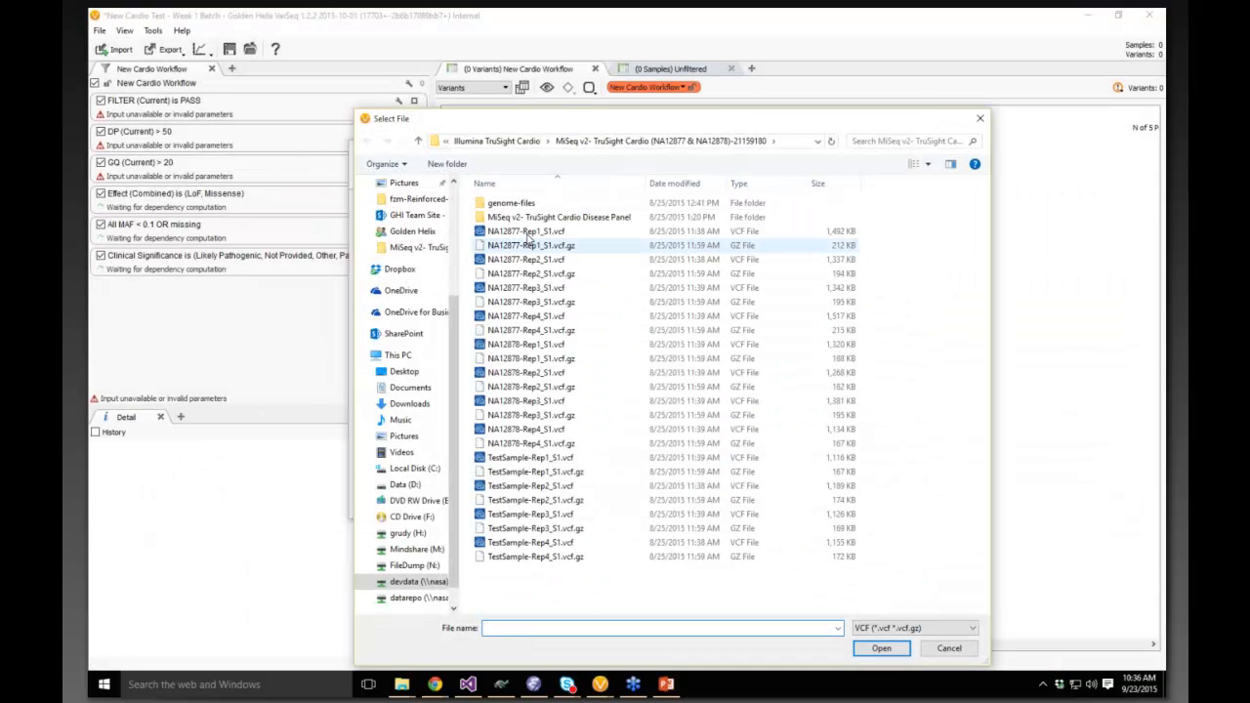
click(527, 232)
ctrl+click(535, 260)
ctrl+click(533, 288)
click(881, 648)
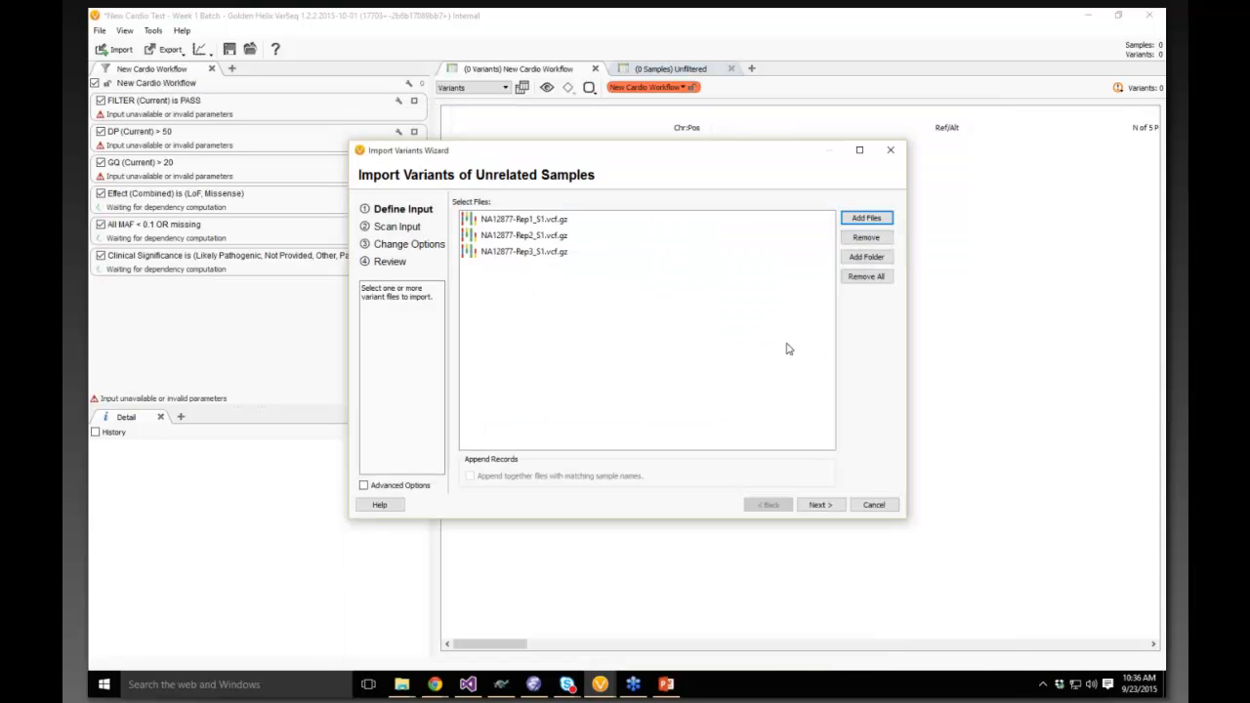
click(818, 505)
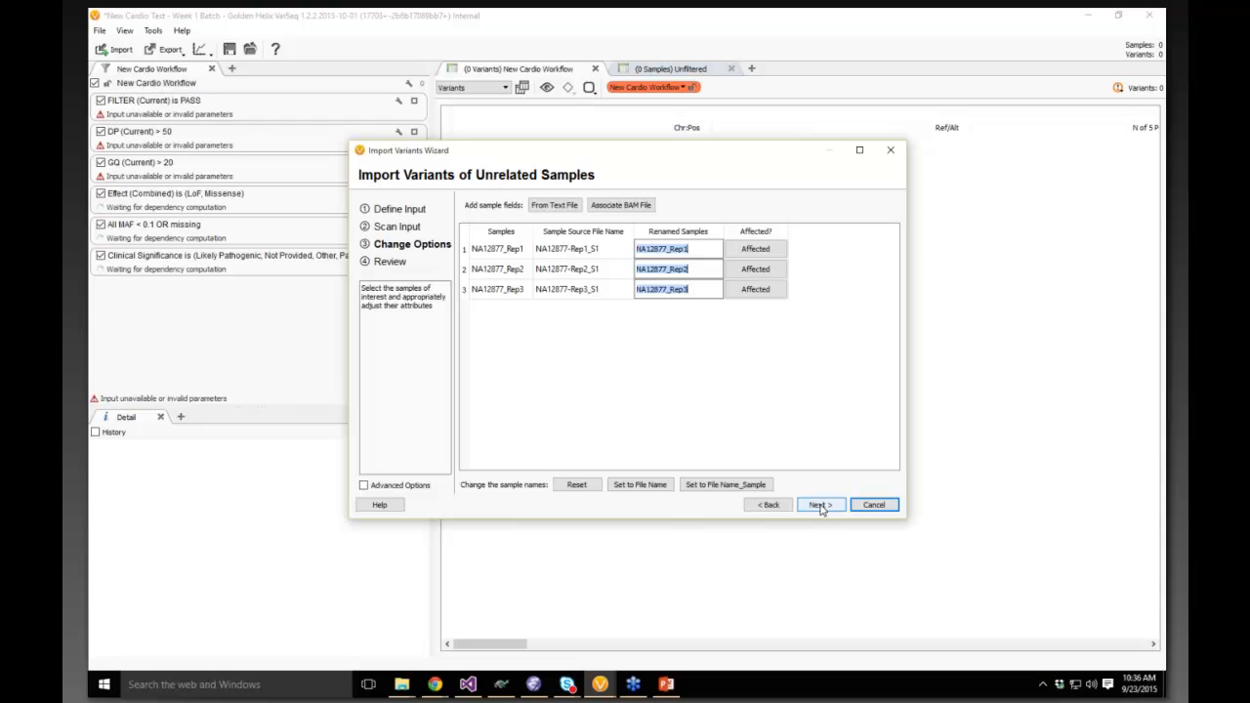
click(820, 505)
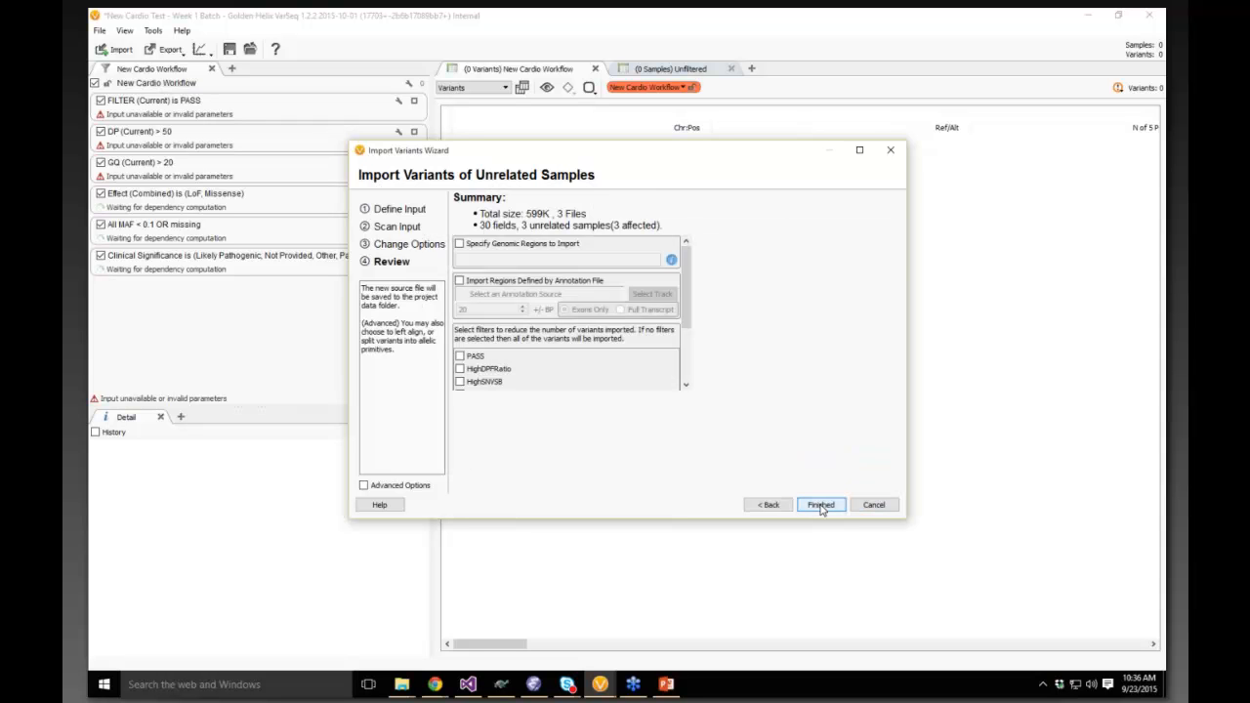
click(820, 505)
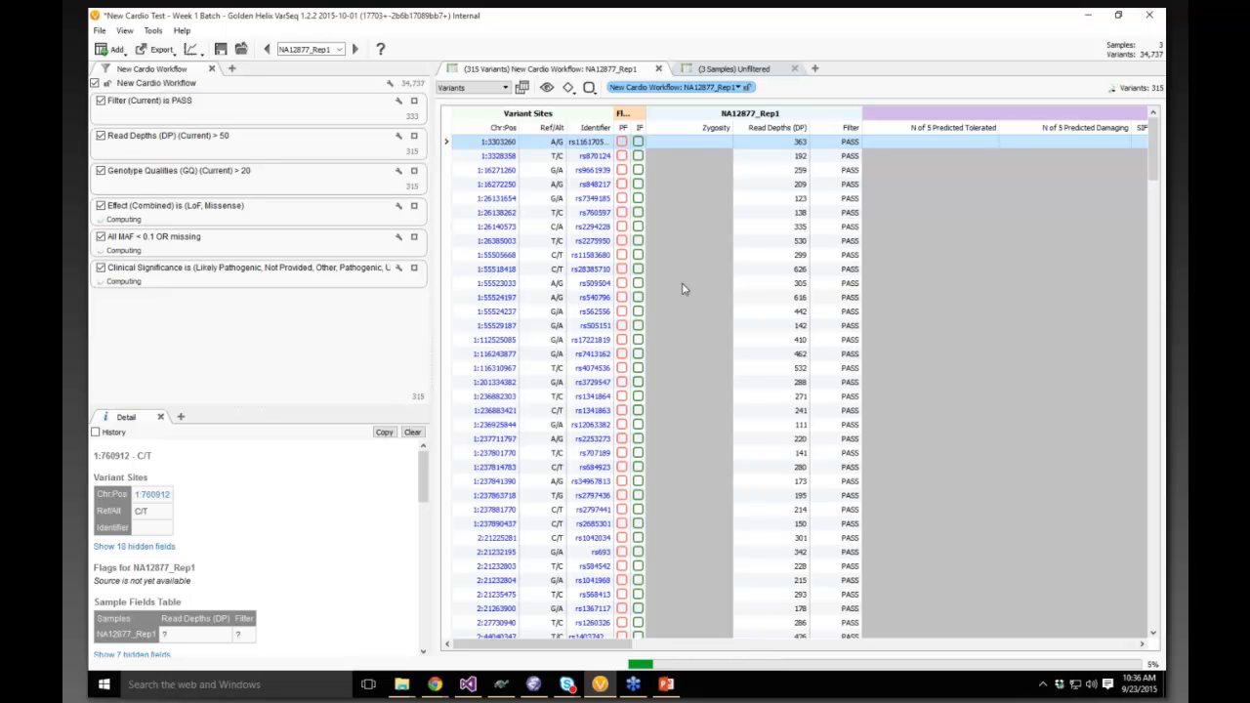
- Examine the gene, HGVS, allele frequency and ClinVar details of variant 2:44040347 in NA12877_Rep1
click(1112, 89)
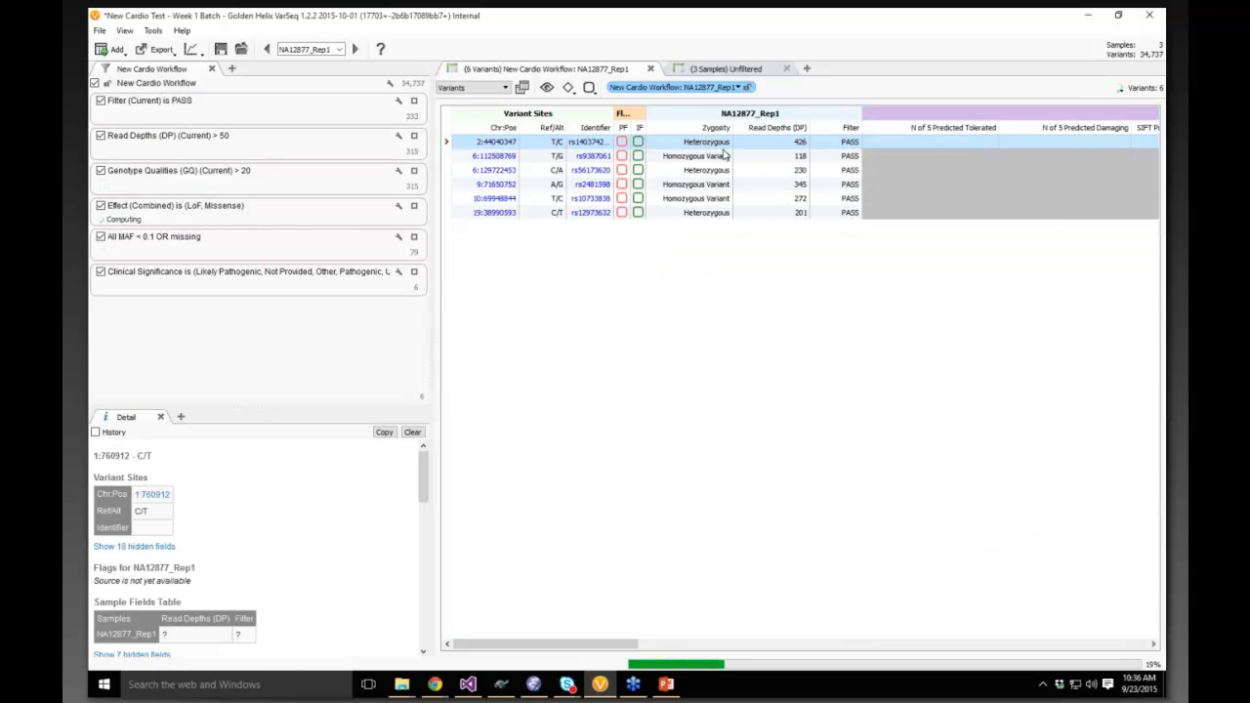
drag(638, 646, 1004, 653)
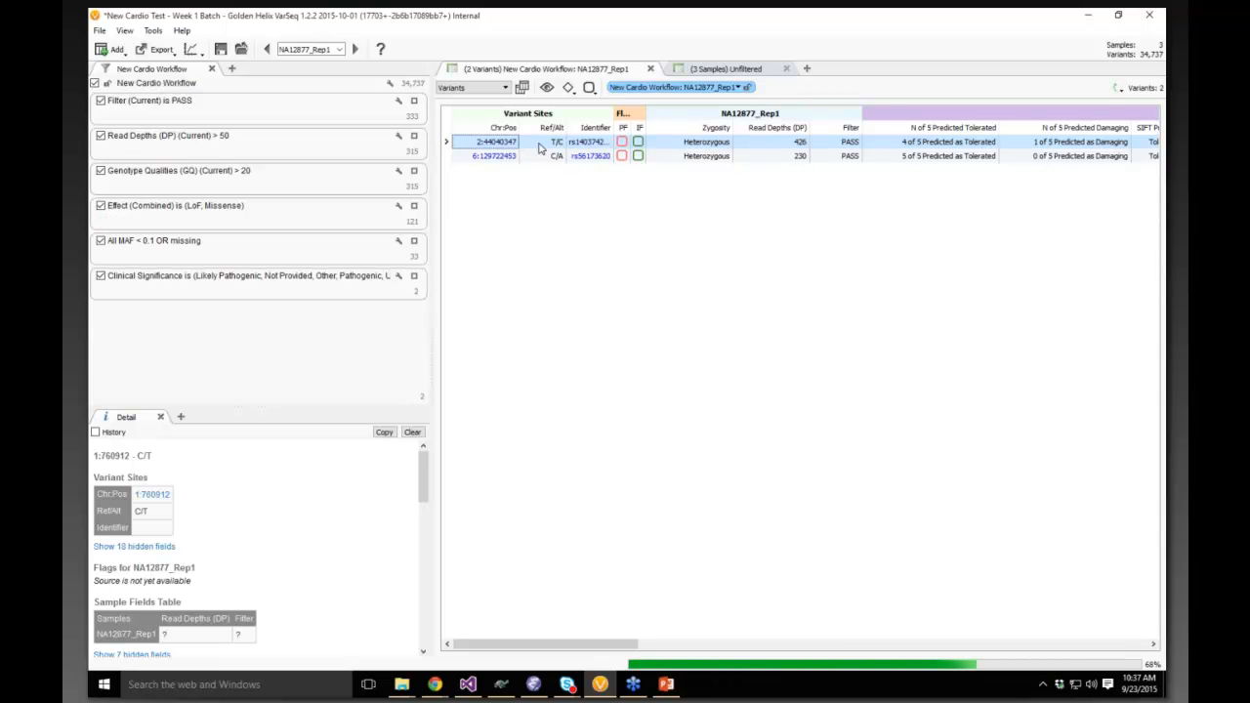
click(540, 144)
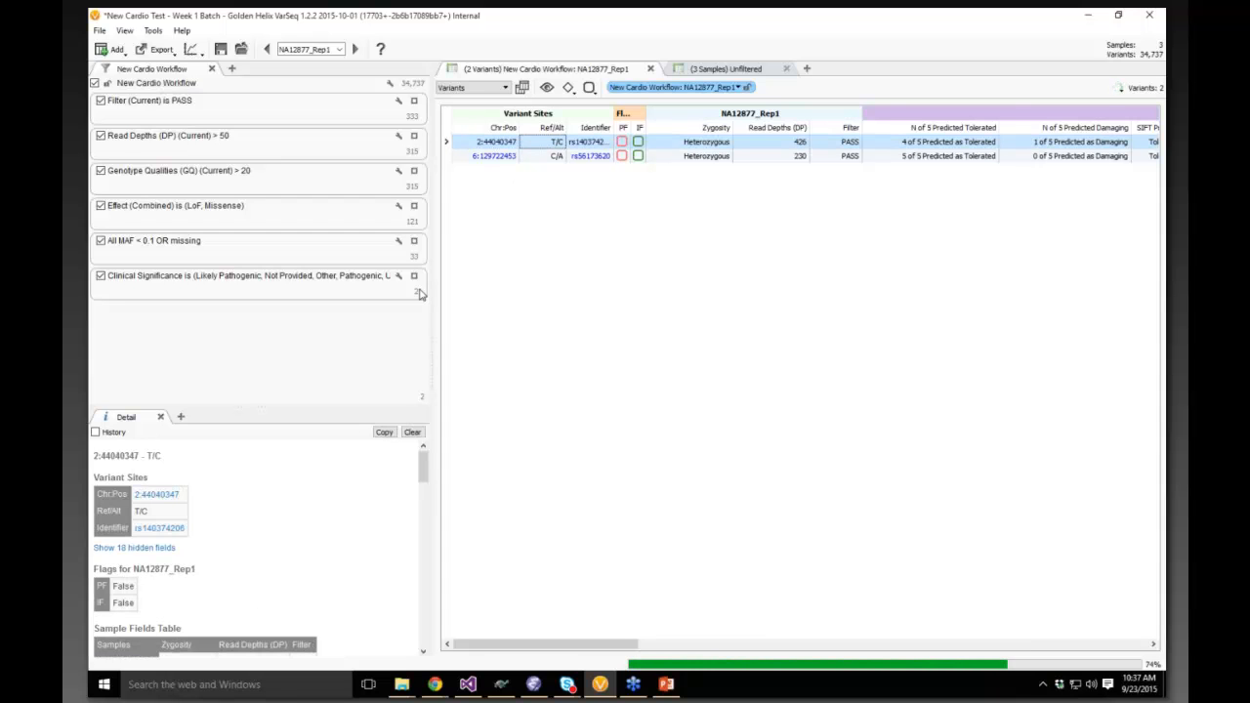
scroll(289, 526, down, 3)
scroll(290, 525, down, 5)
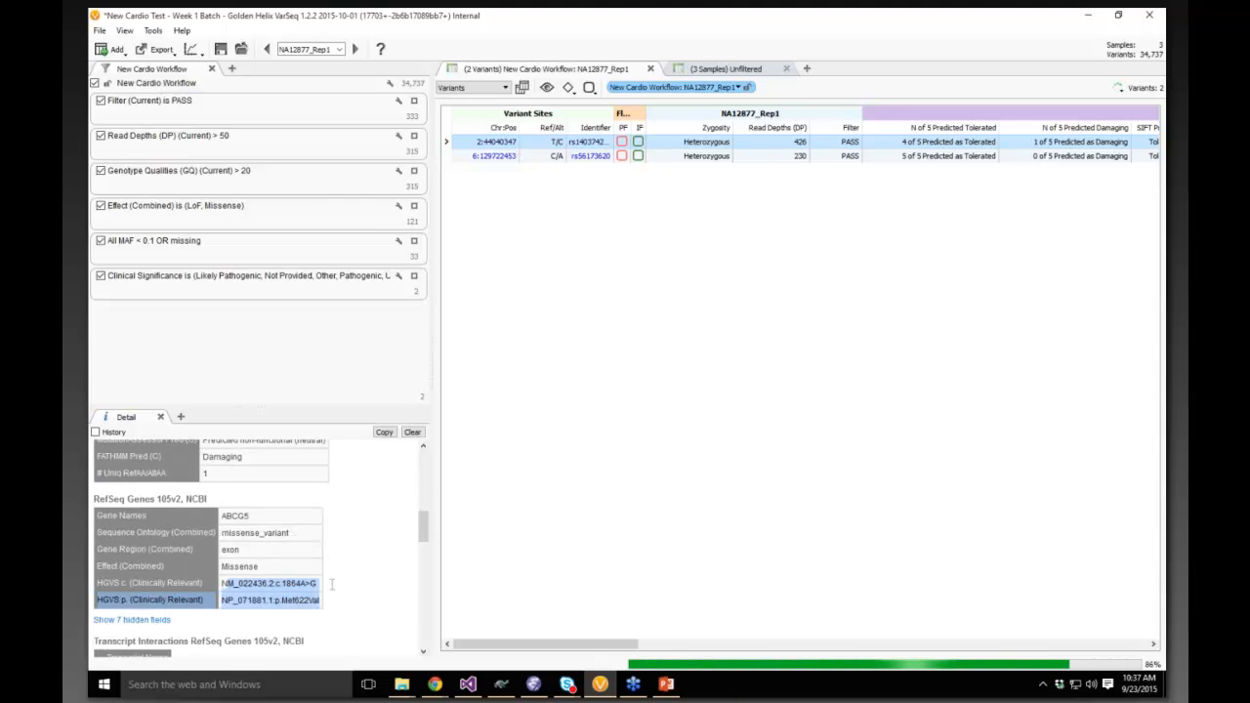
scroll(320, 596, down, 2)
scroll(312, 601, down, 2)
scroll(110, 550, down, 2)
scroll(146, 558, down, 3)
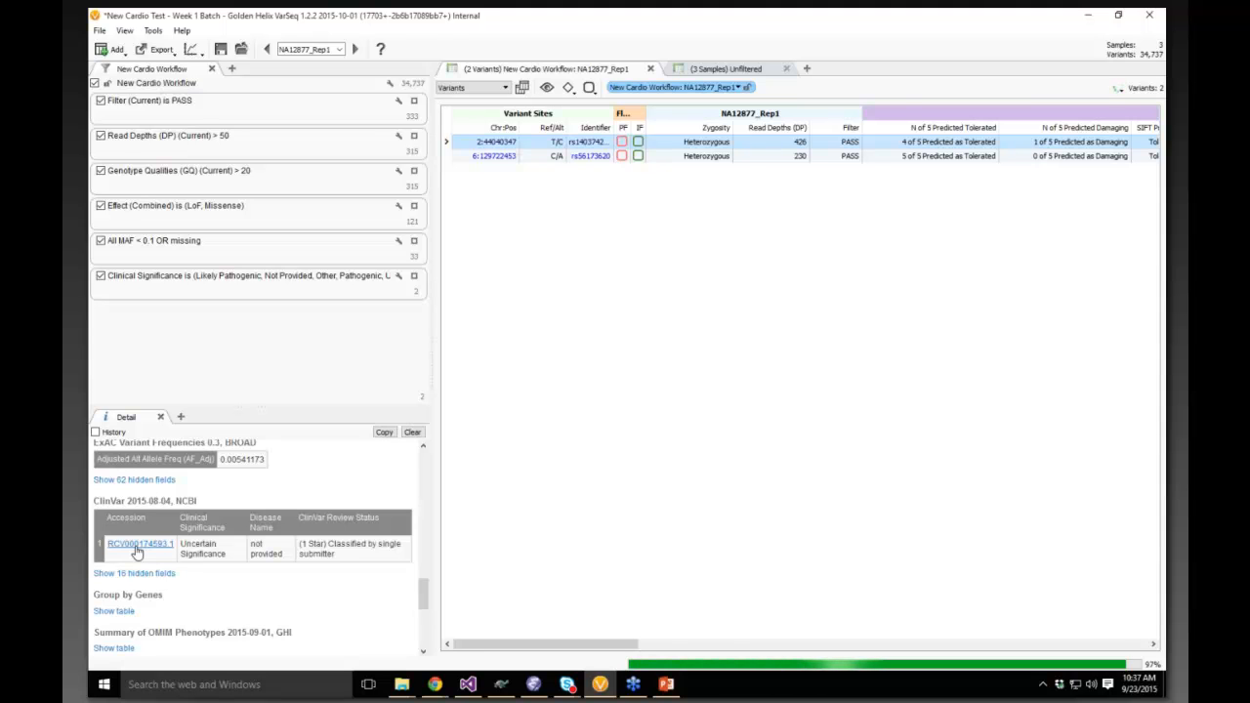
- Open the variant's ClinVar record RCV000174593.1, dock its page above the variants table and look through it
click(137, 552)
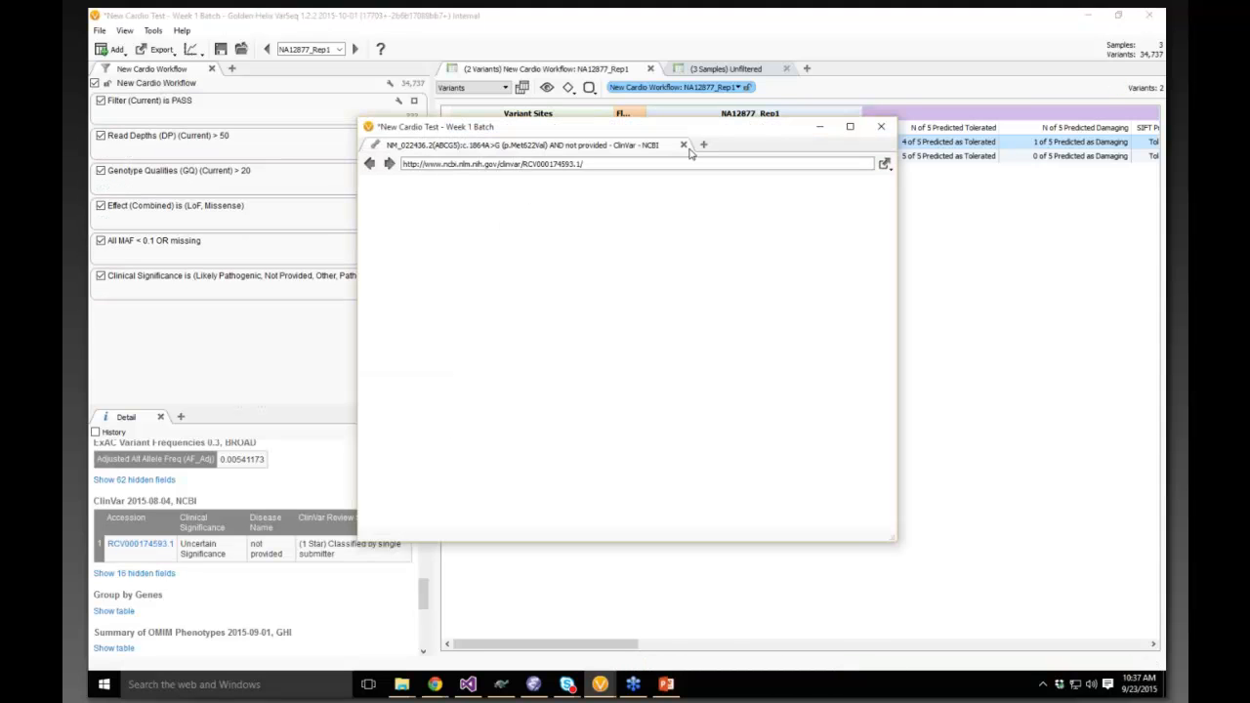
drag(657, 130, 772, 82)
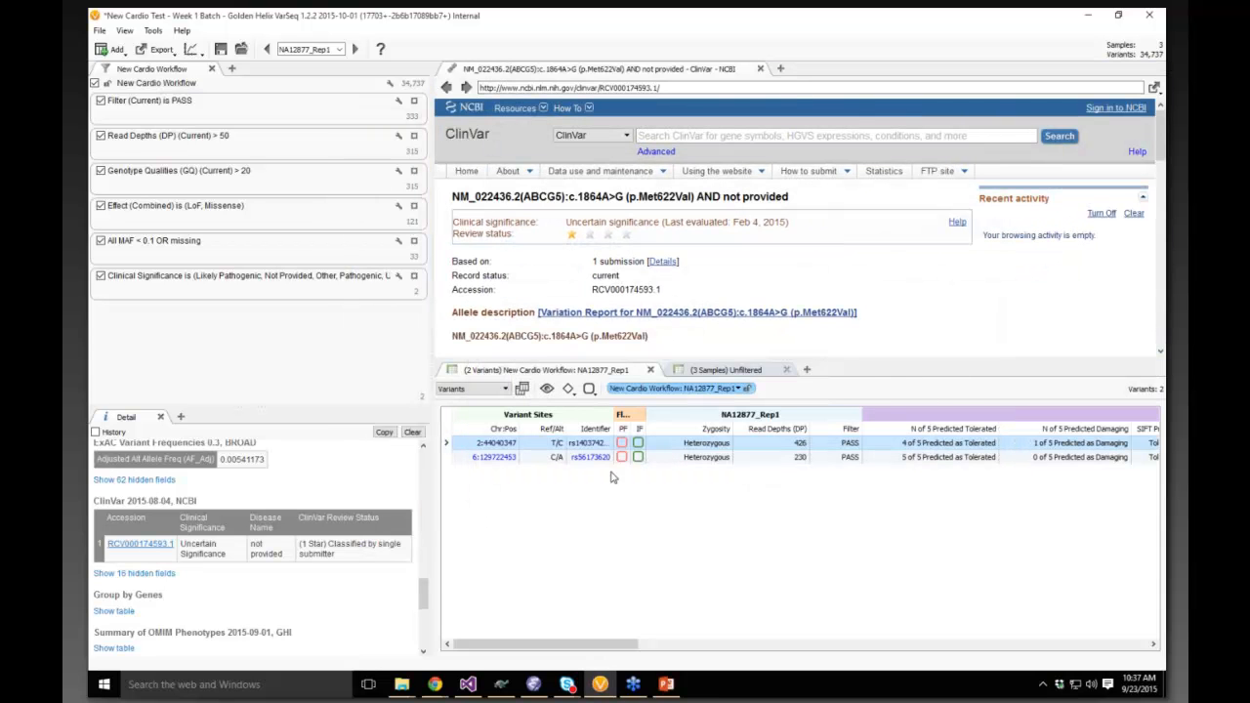
scroll(760, 271, down, 2)
scroll(761, 269, up, 2)
- Set the PF flag on variants 2:44040347 and 6:129722453 for sample NA12877_Rep1
drag(630, 649, 576, 644)
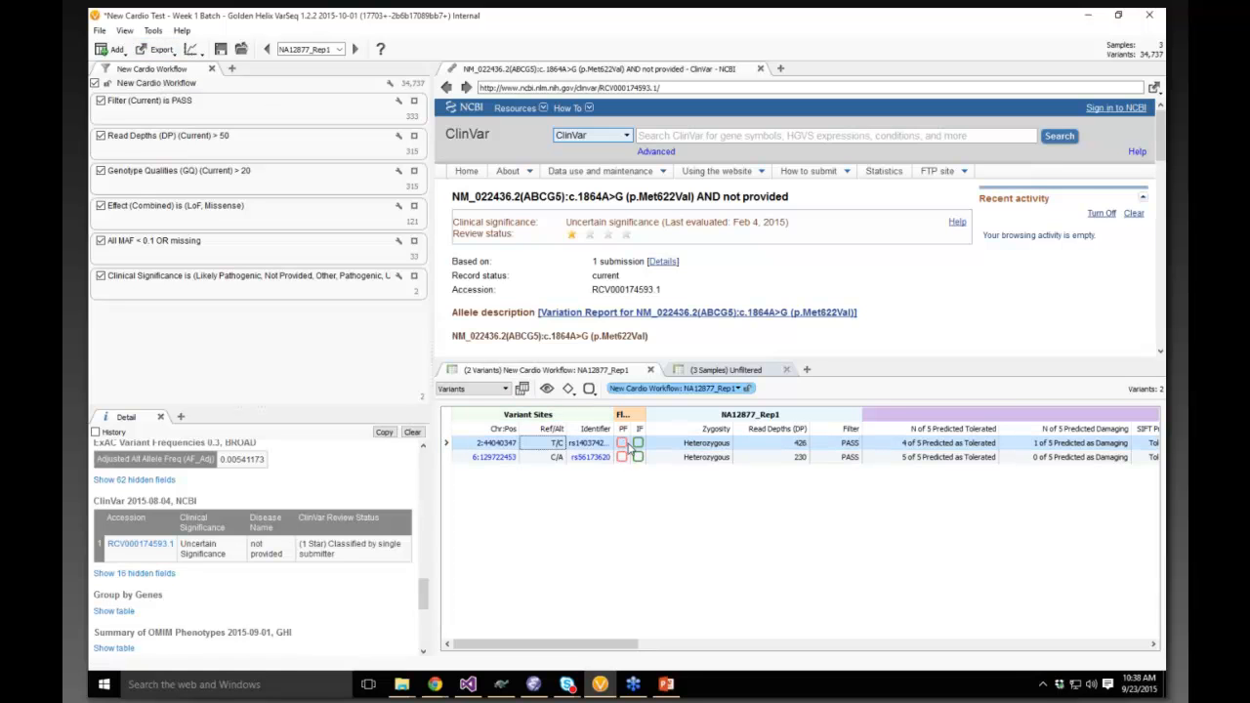
click(622, 444)
click(623, 456)
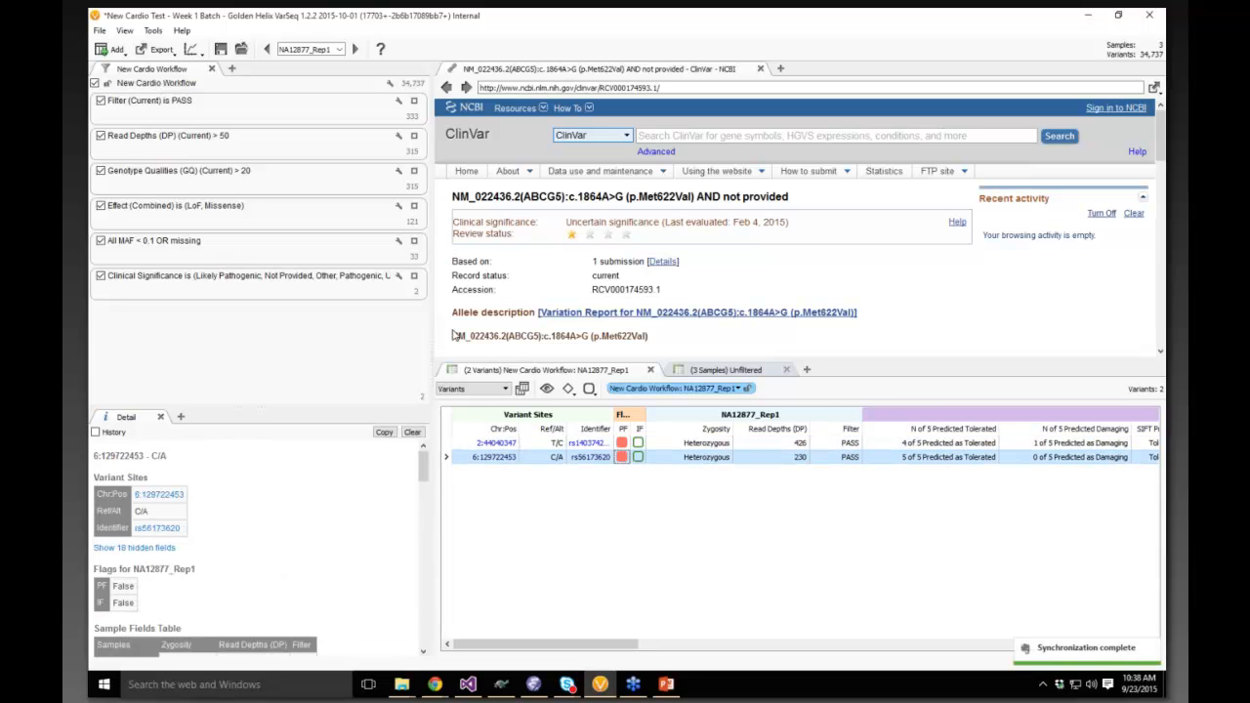
- Export the Variants and Samples tables with hyperlinks to D:/TestData/NA12877_Rep1.xlsx and open the workbook in Excel
click(159, 49)
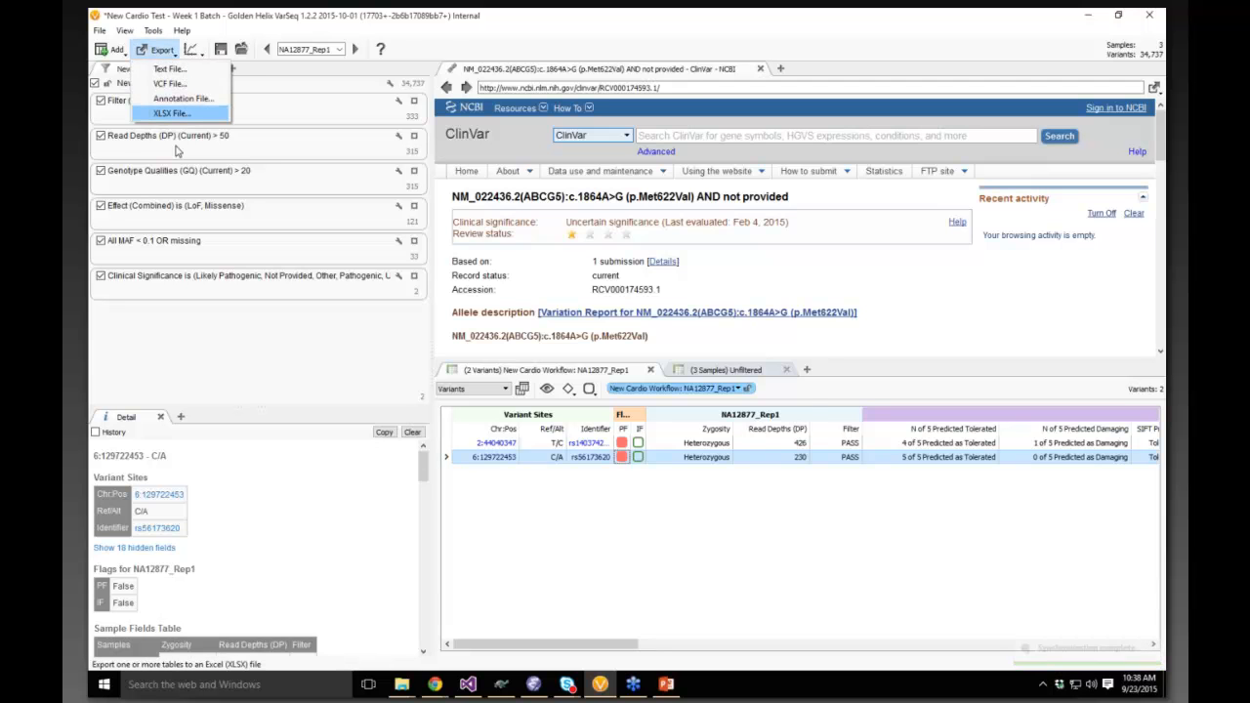
click(168, 113)
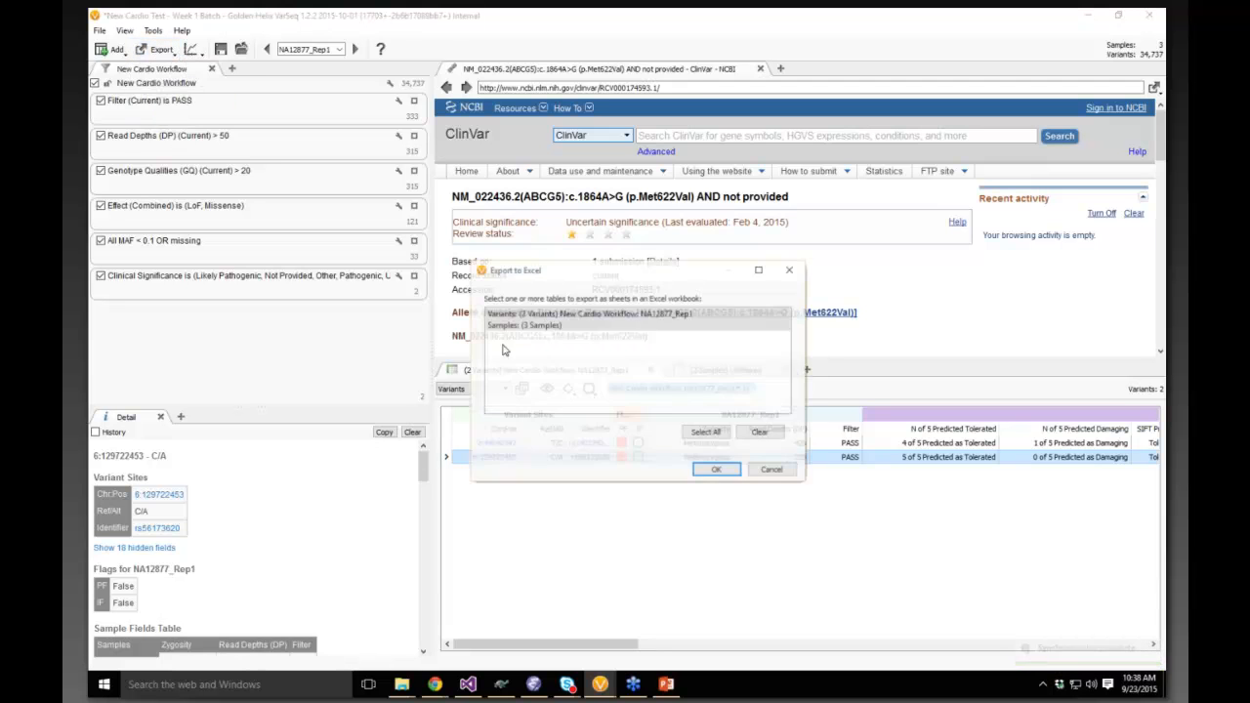
click(718, 472)
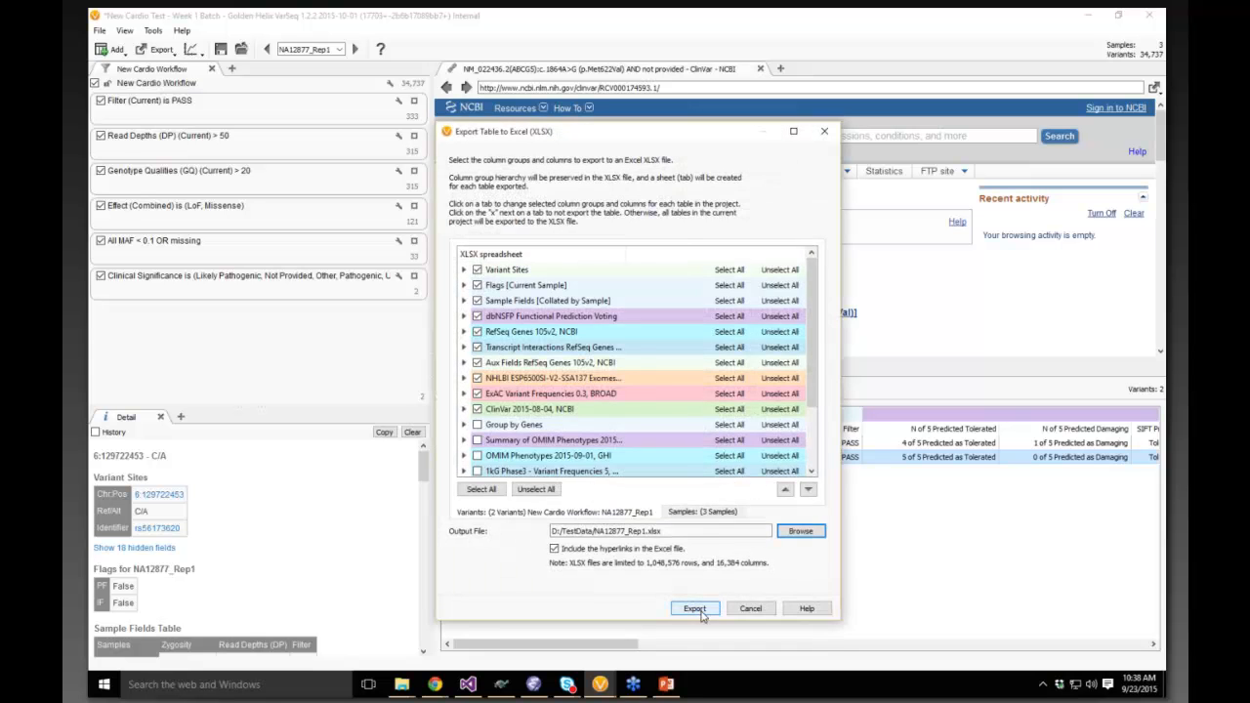
click(694, 609)
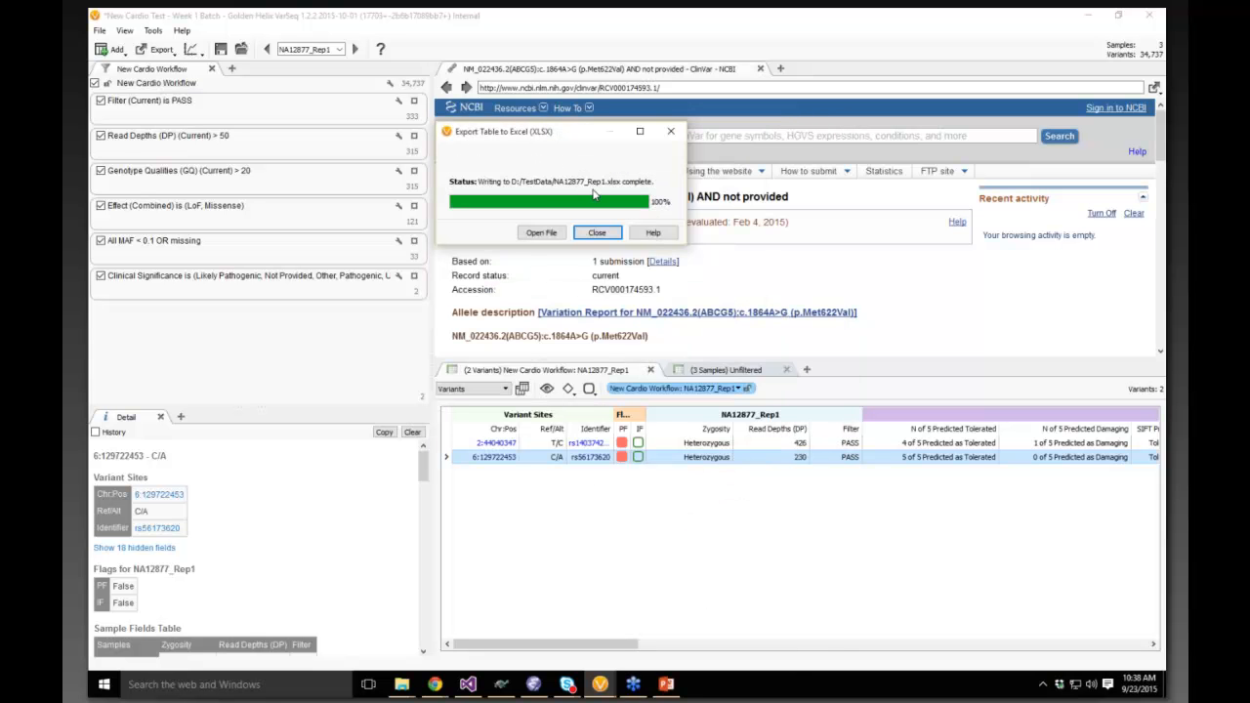
click(549, 236)
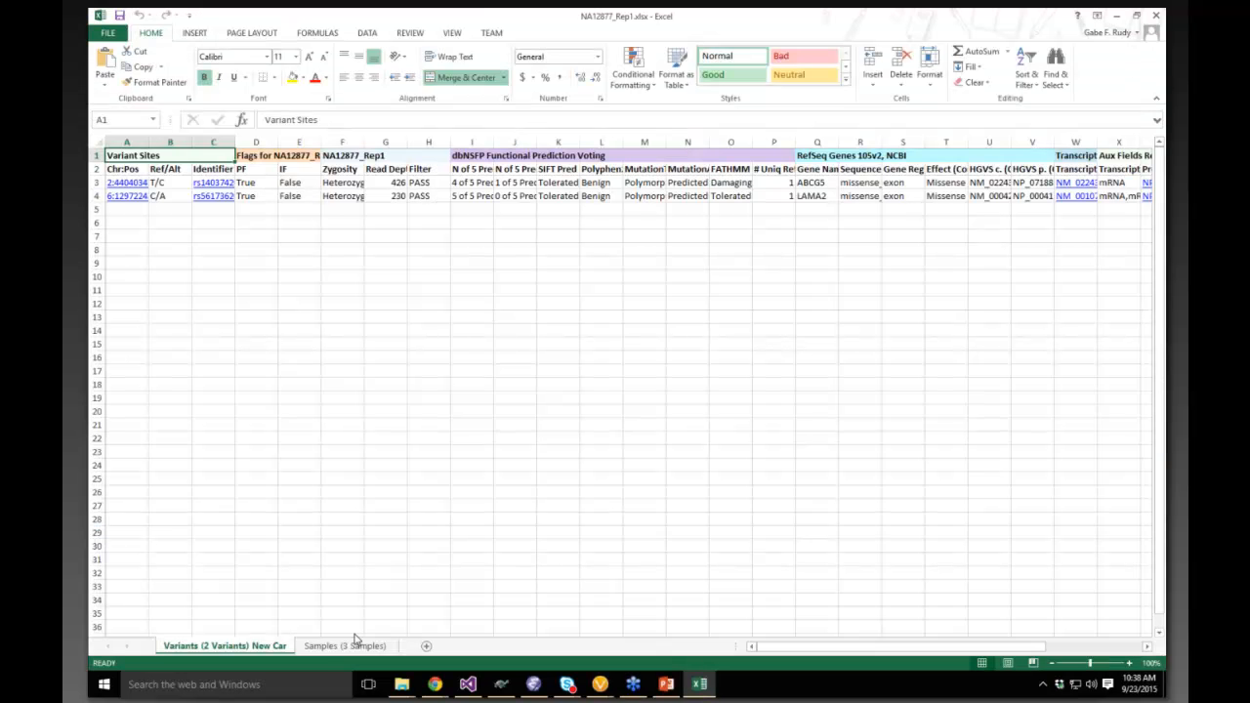
- Look through the exported Samples and Variants sheets, open the ABCG5 variant's ClinVar link RCV000174593.1, and close the workbook to return to VarSeq
click(333, 646)
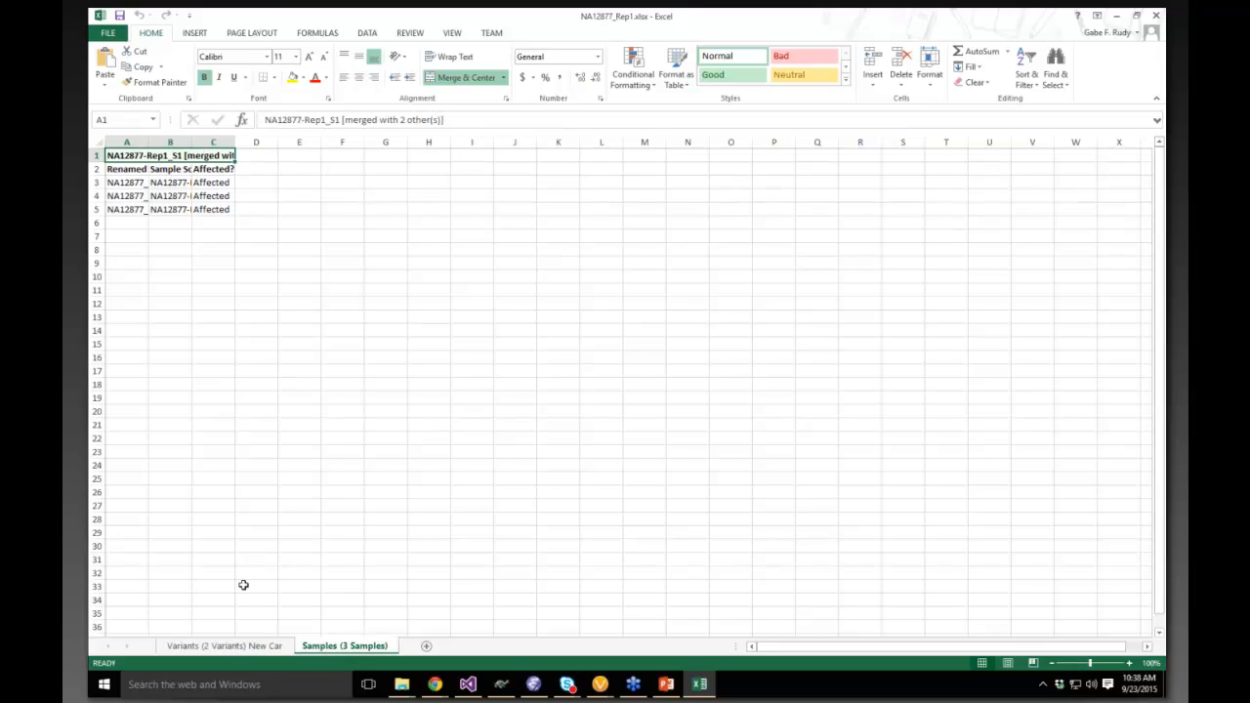
click(216, 649)
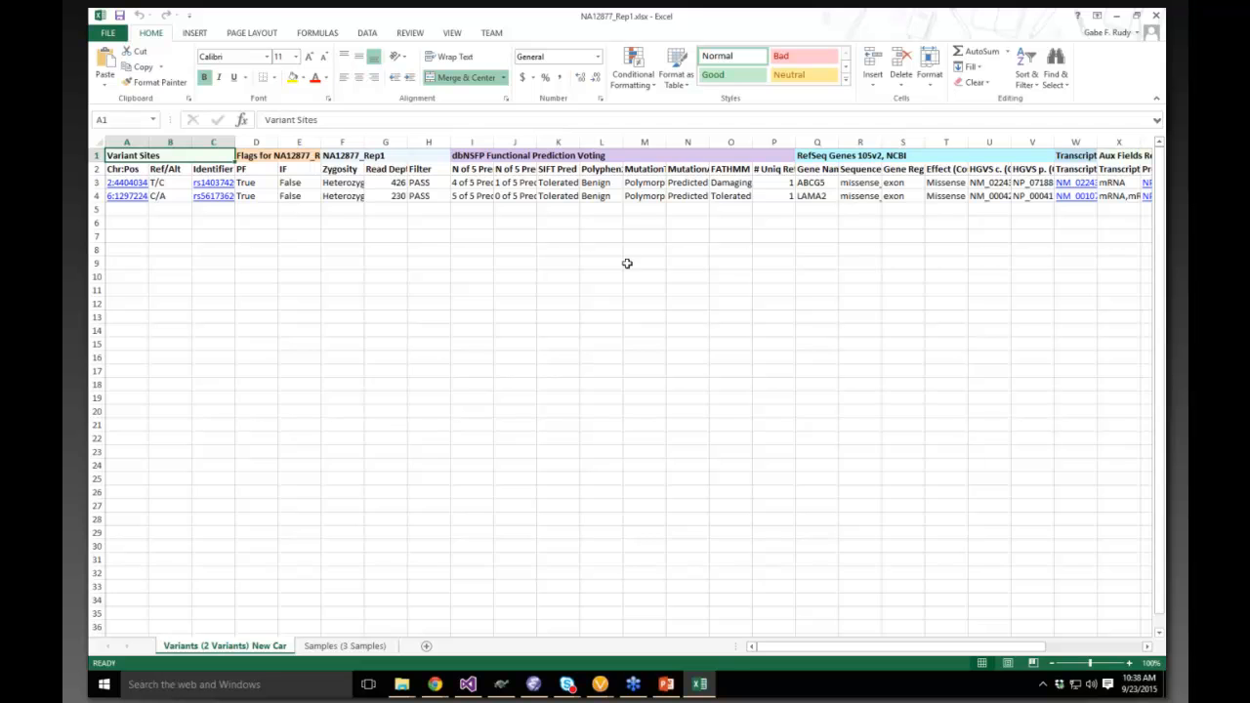
drag(799, 649, 900, 652)
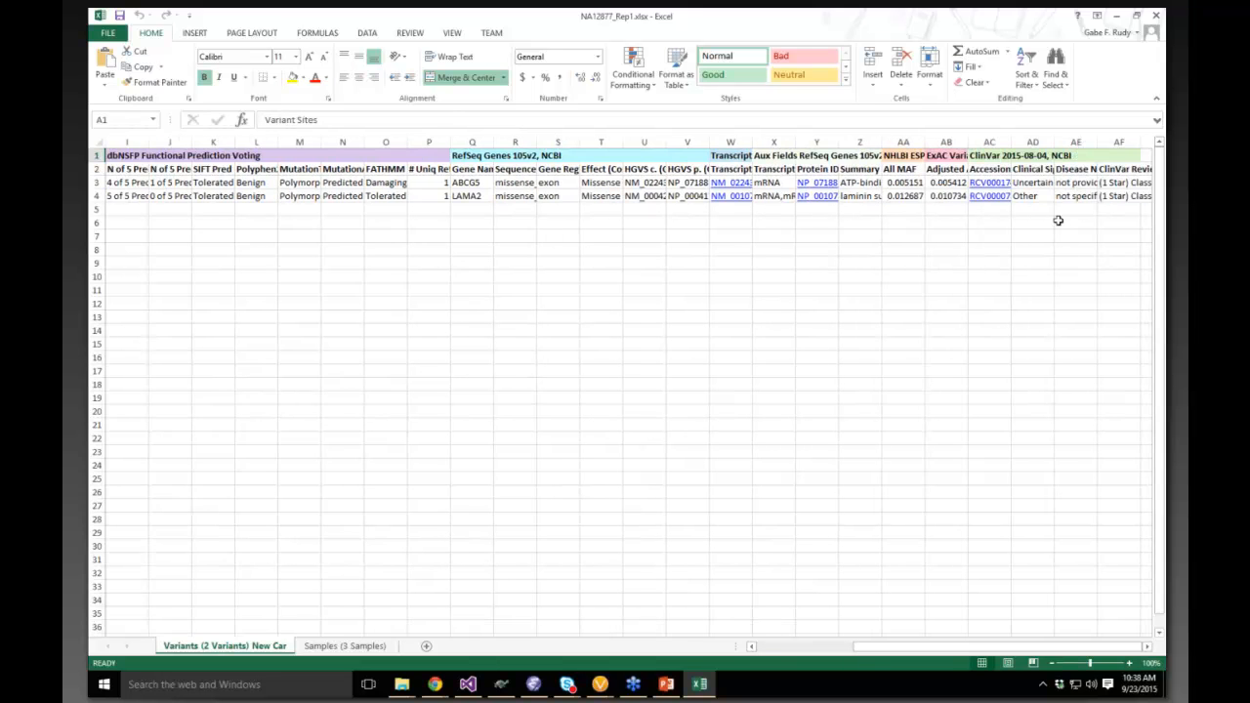
click(991, 185)
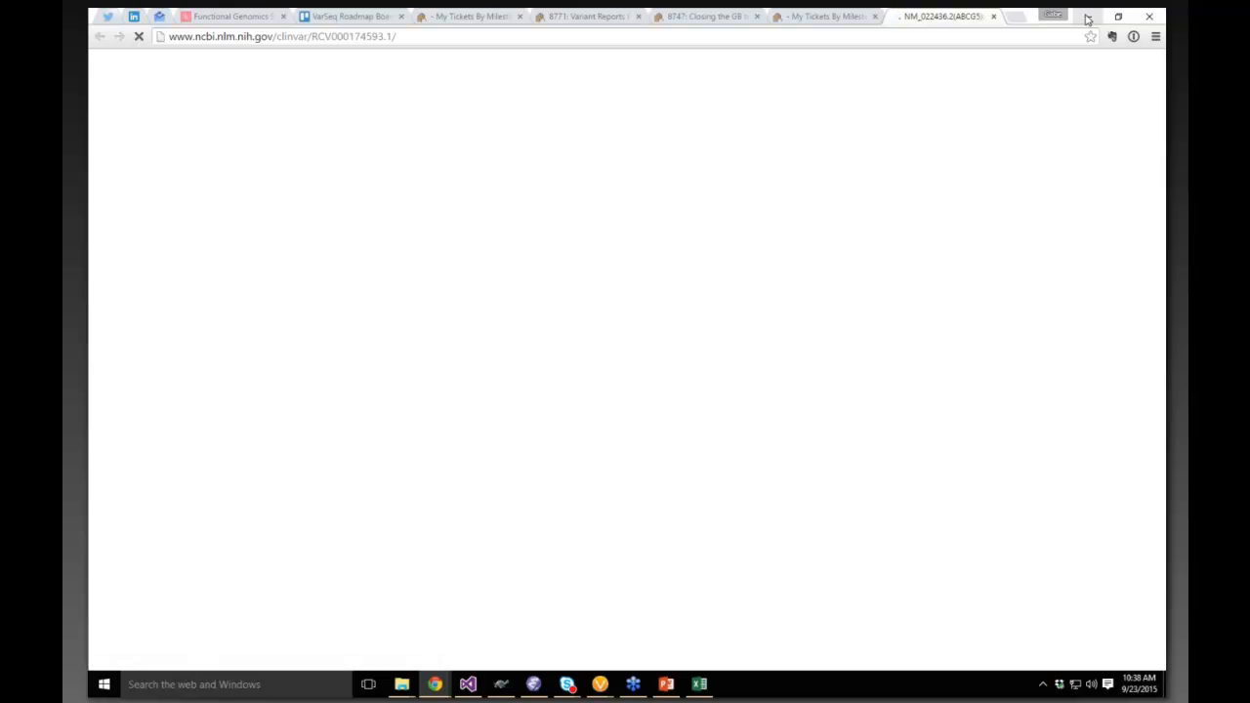
click(1087, 19)
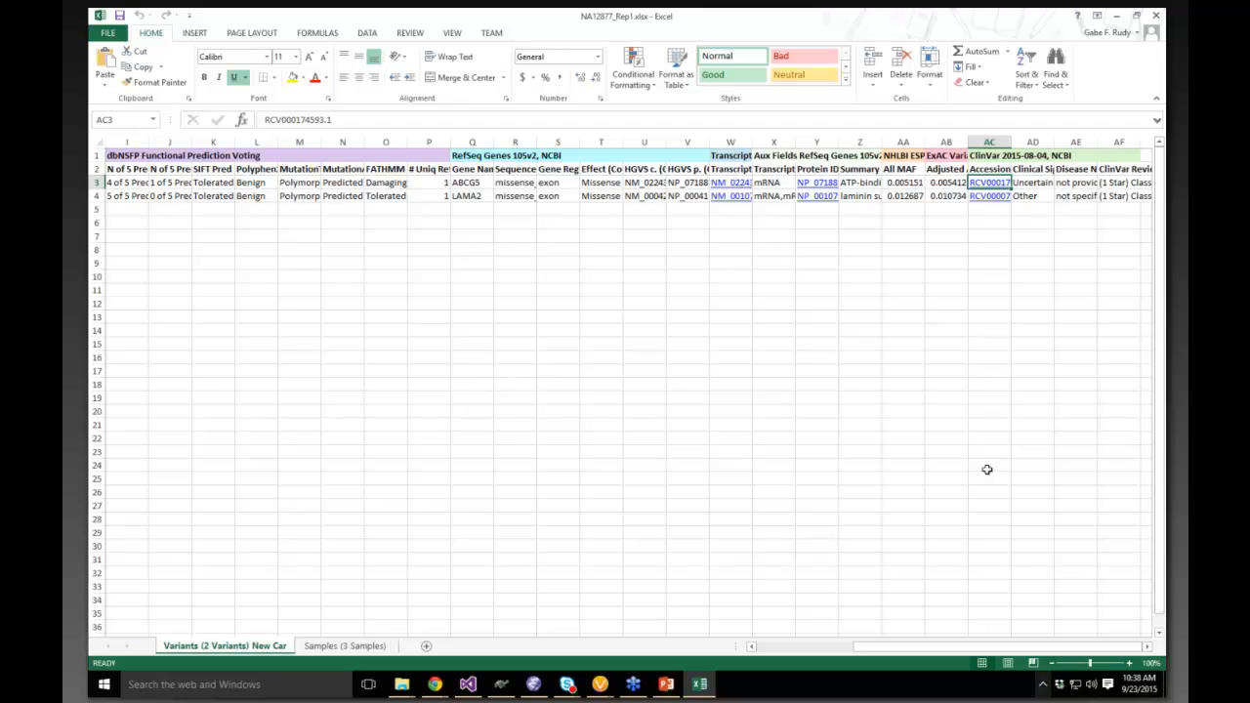
drag(929, 652, 832, 652)
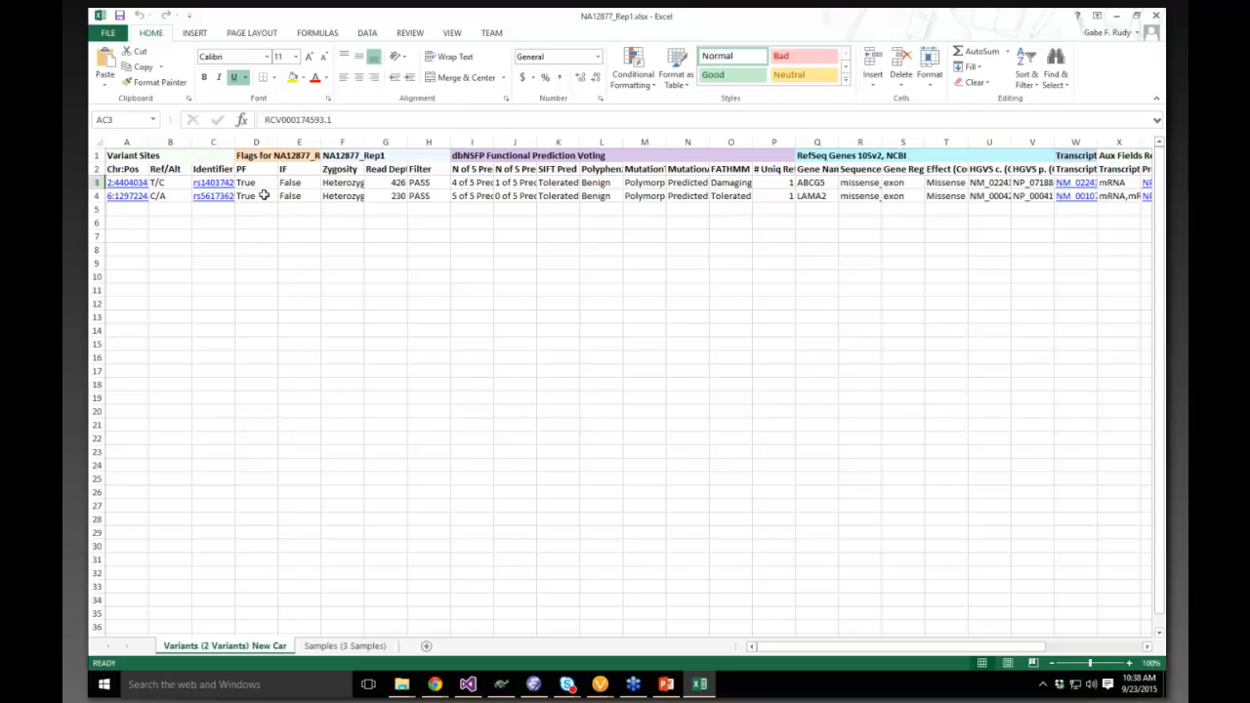
click(1154, 16)
click(592, 236)
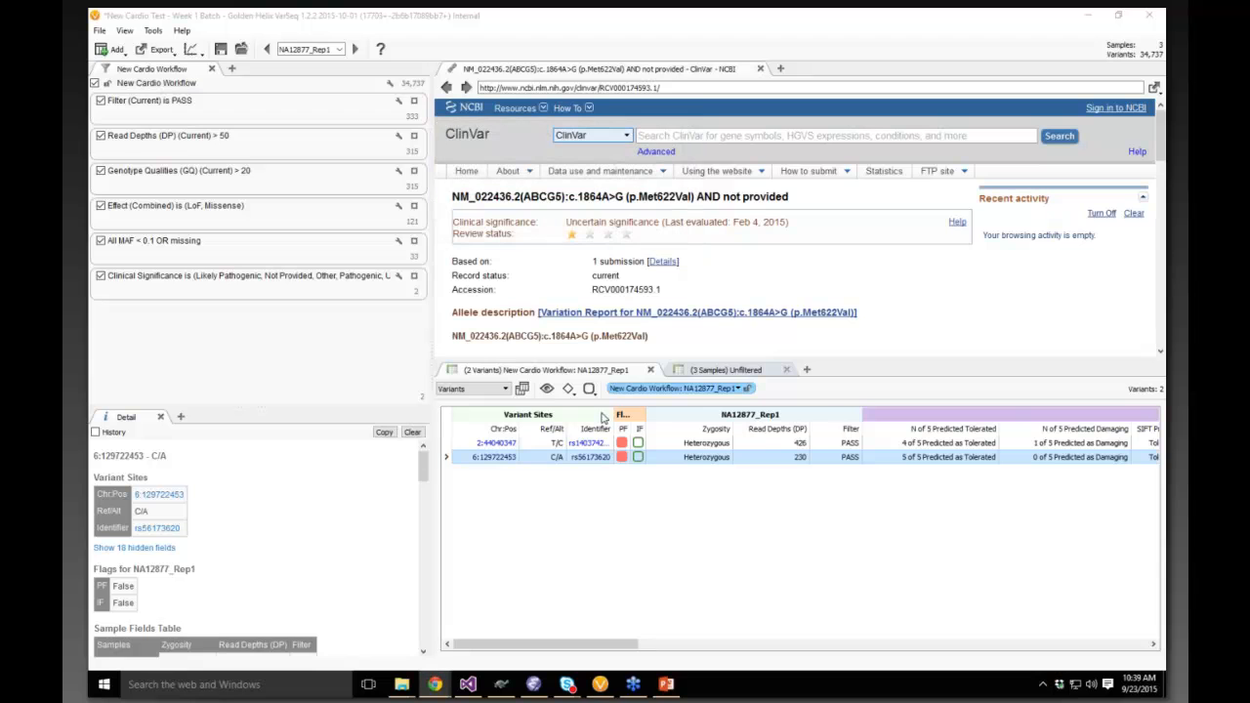
- Add a Cardio Gene Panel report for NA12877_Rep1, set its Genetic Variants to Primary Findings and render the report
click(232, 69)
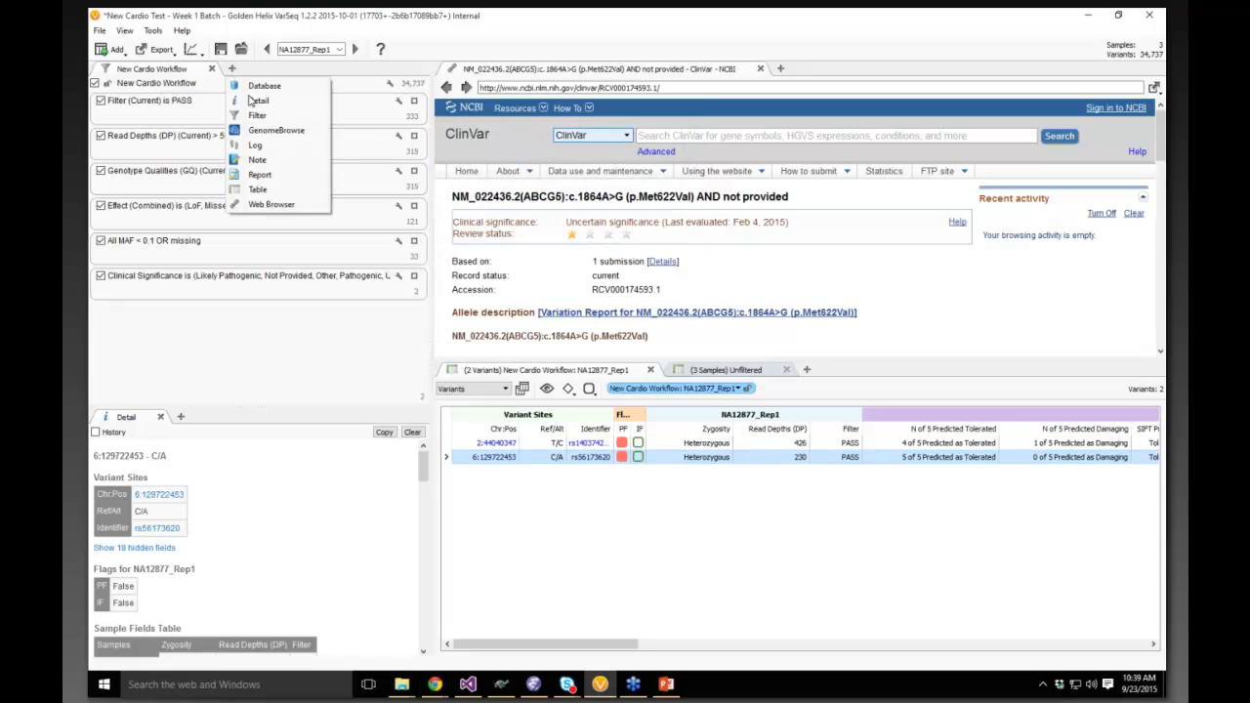
click(267, 178)
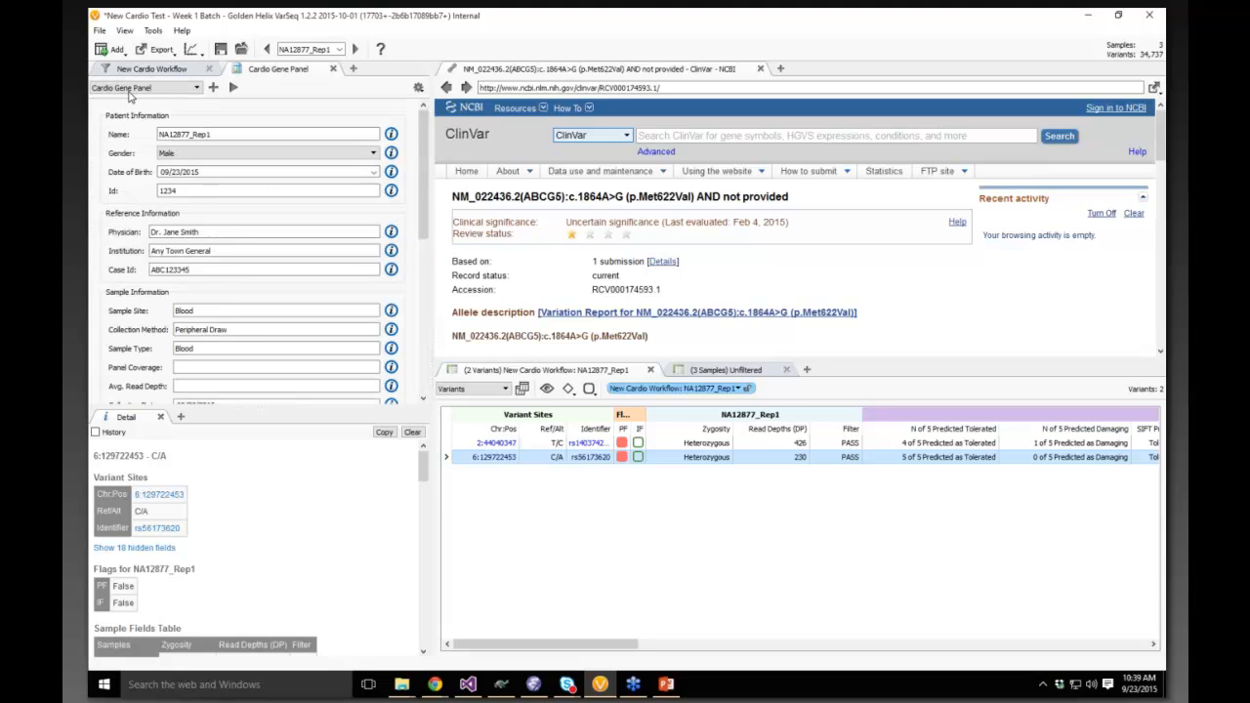
drag(426, 152, 404, 282)
scroll(403, 282, down, 1)
click(147, 335)
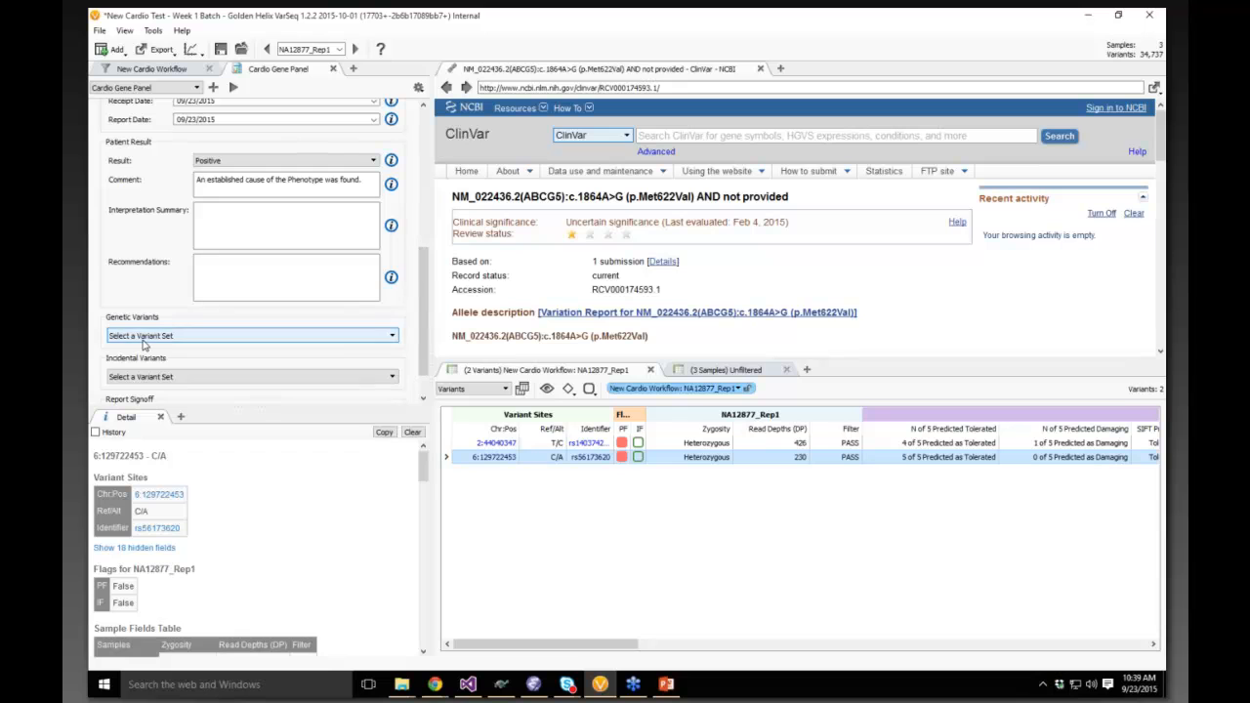
click(142, 357)
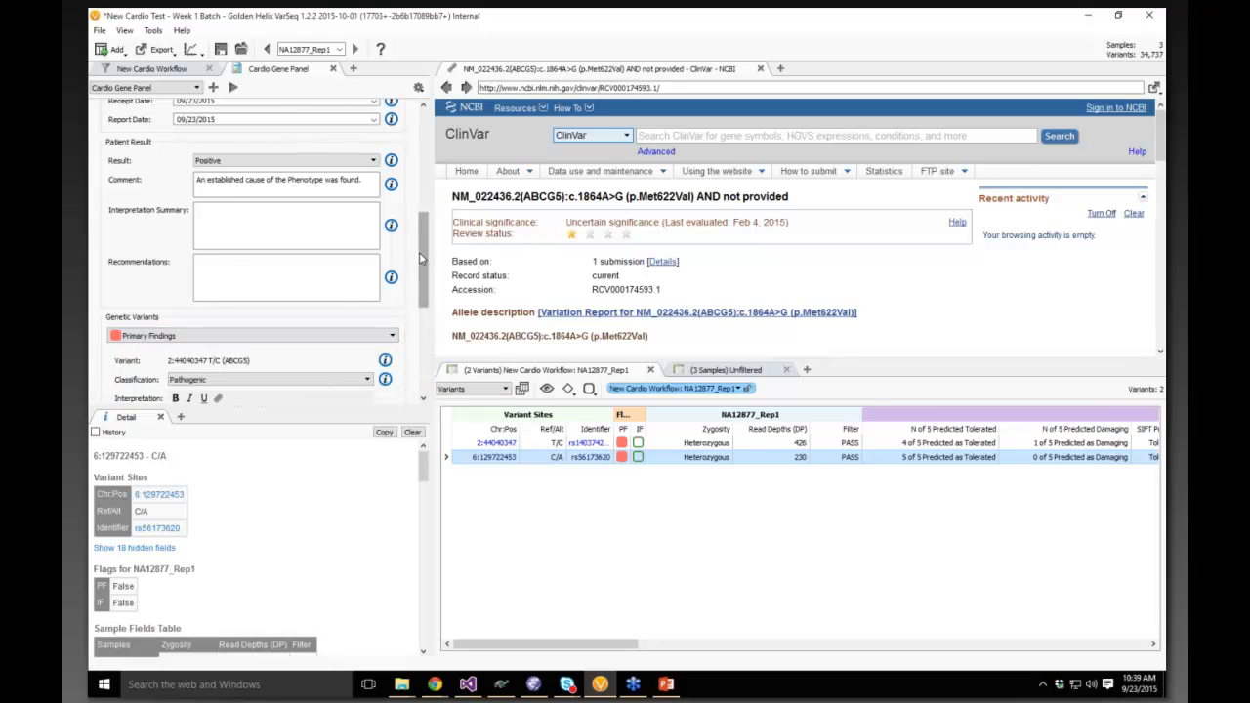
drag(424, 259, 419, 310)
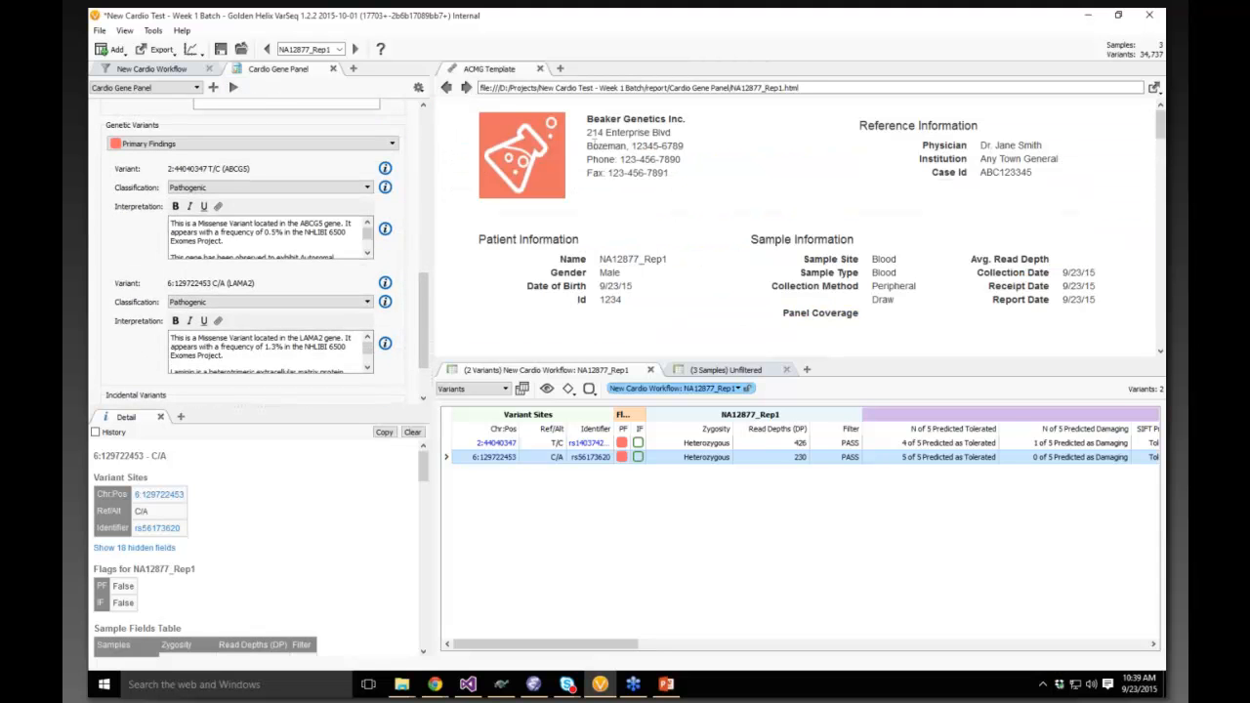
- Read through the rendered report's genetic variants table and the individual interpretations for ABCG5 and LAMA2
scroll(725, 257, down, 6)
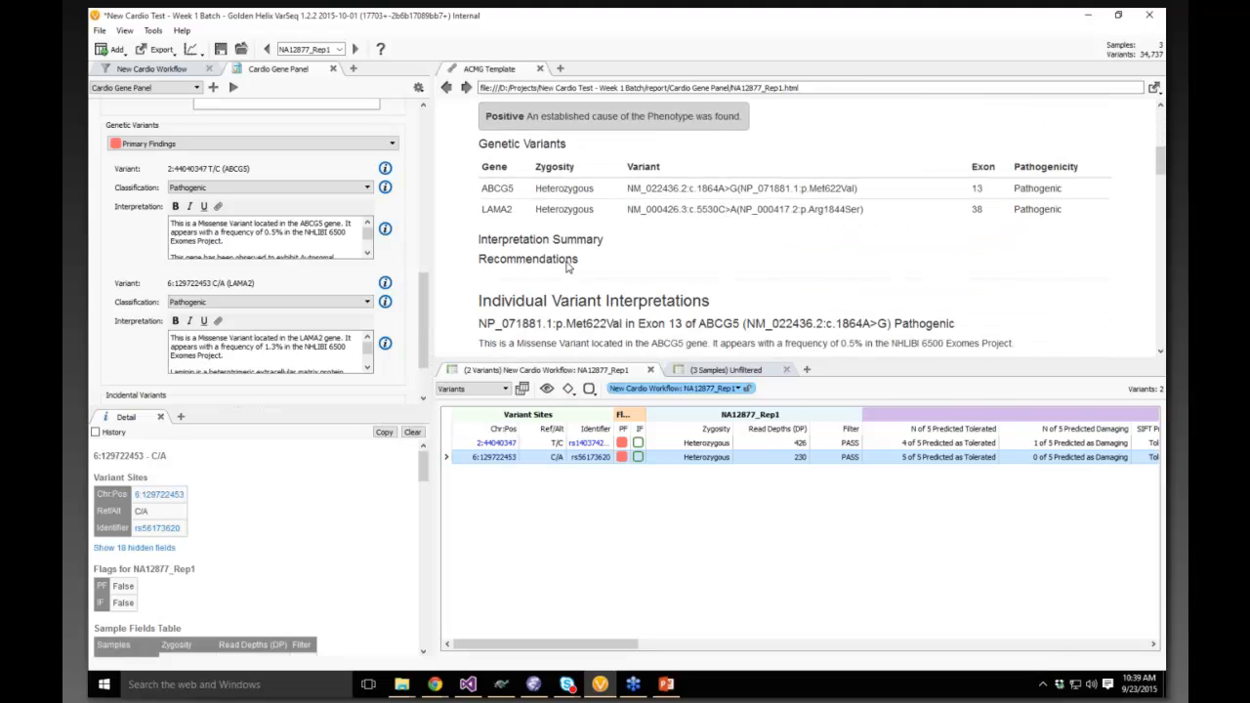
scroll(635, 293, down, 3)
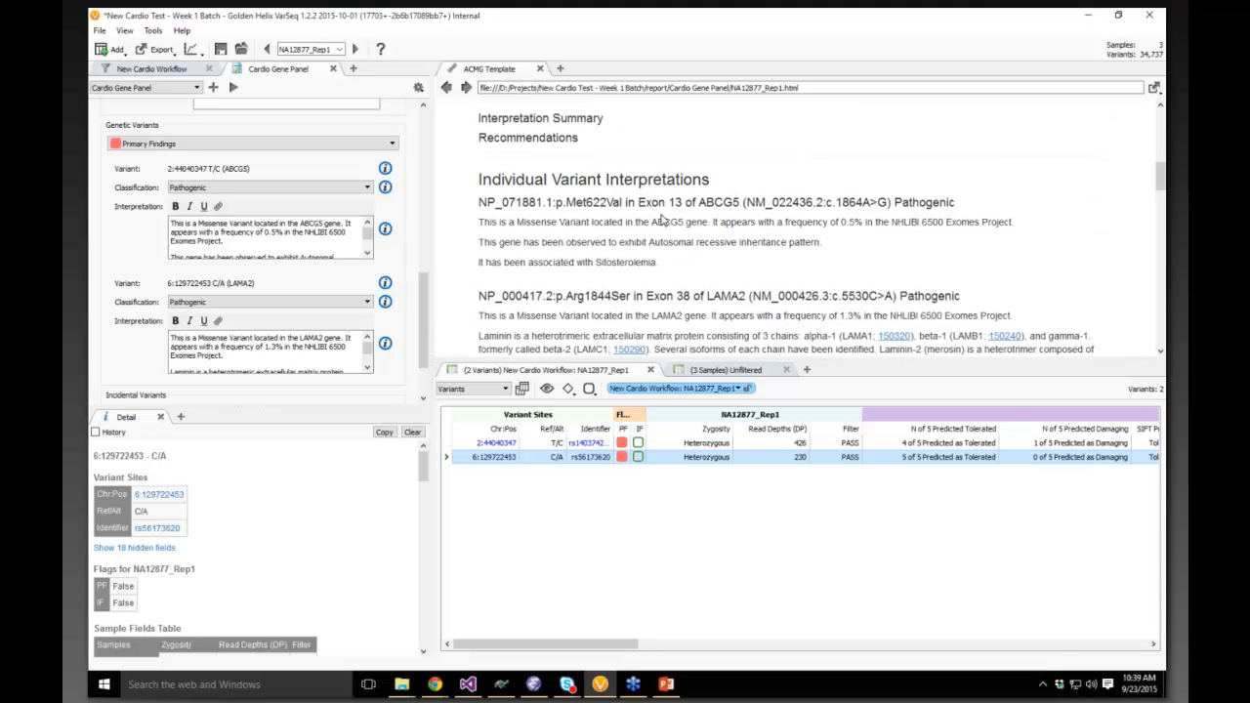
scroll(659, 221, down, 1)
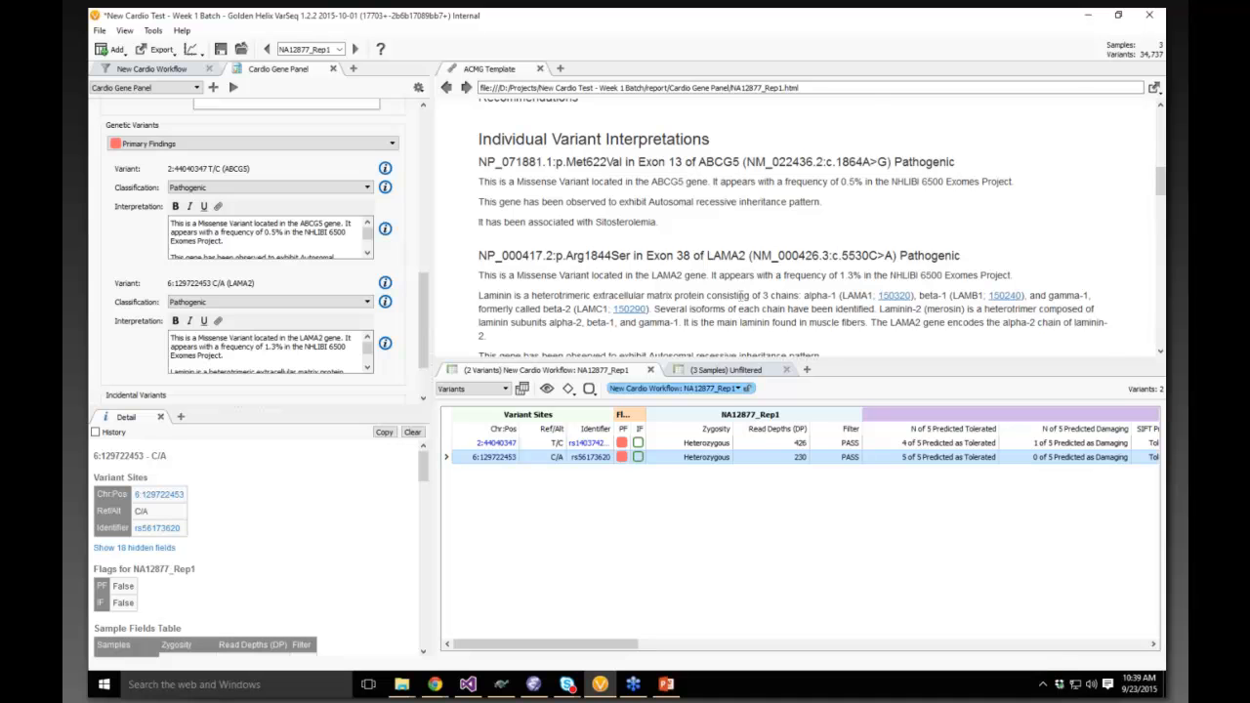
scroll(742, 298, down, 1)
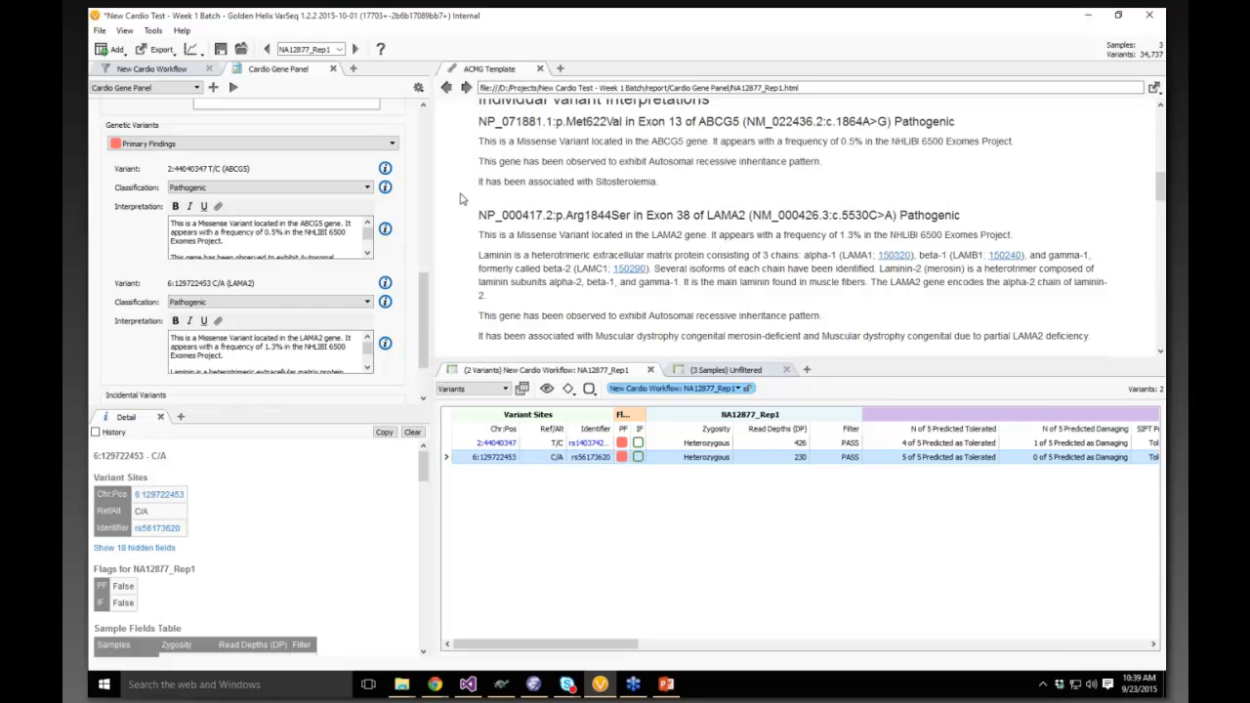
- Lock the New Cardio Workflow filter chain and check the Protect Filter Chain Lock option for project templates without saving one
click(131, 70)
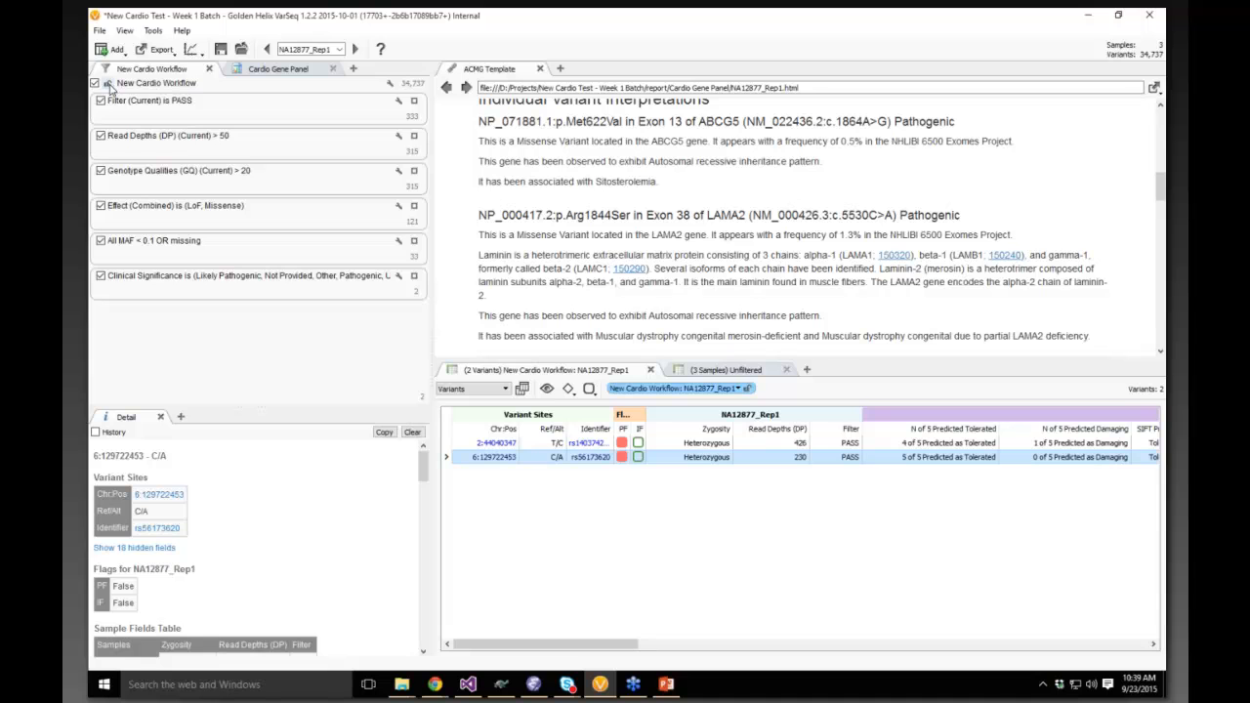
click(107, 84)
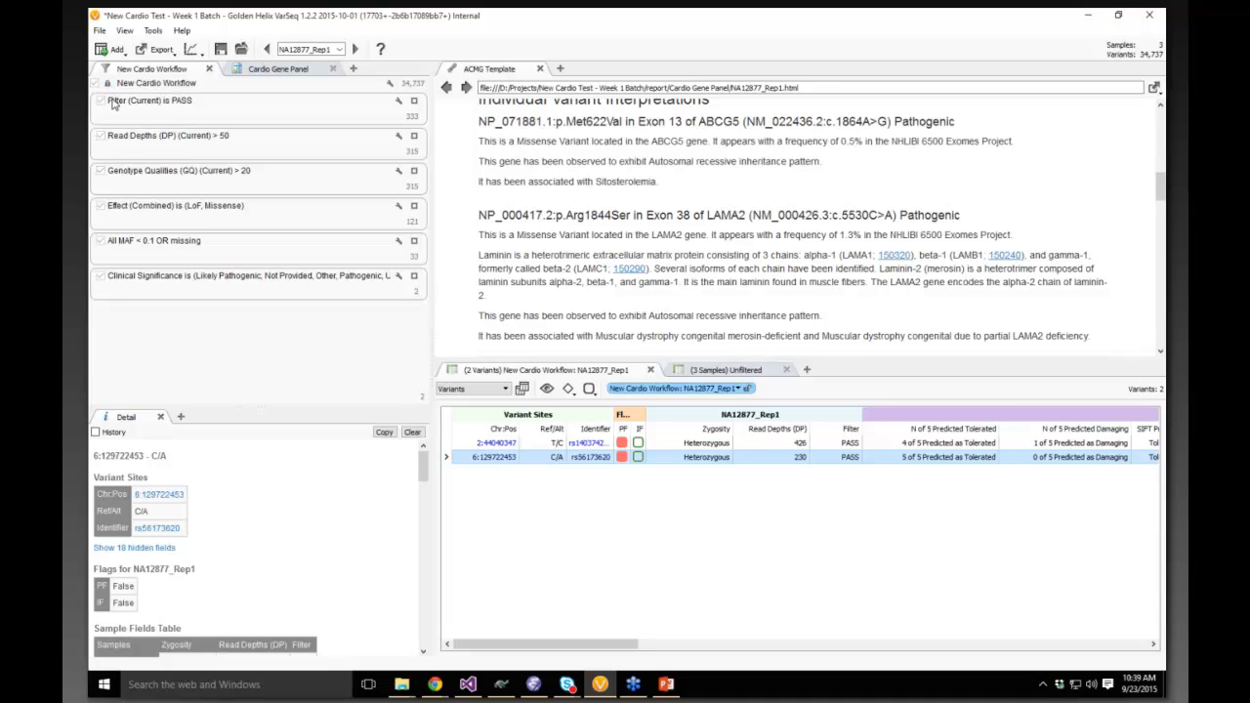
click(99, 31)
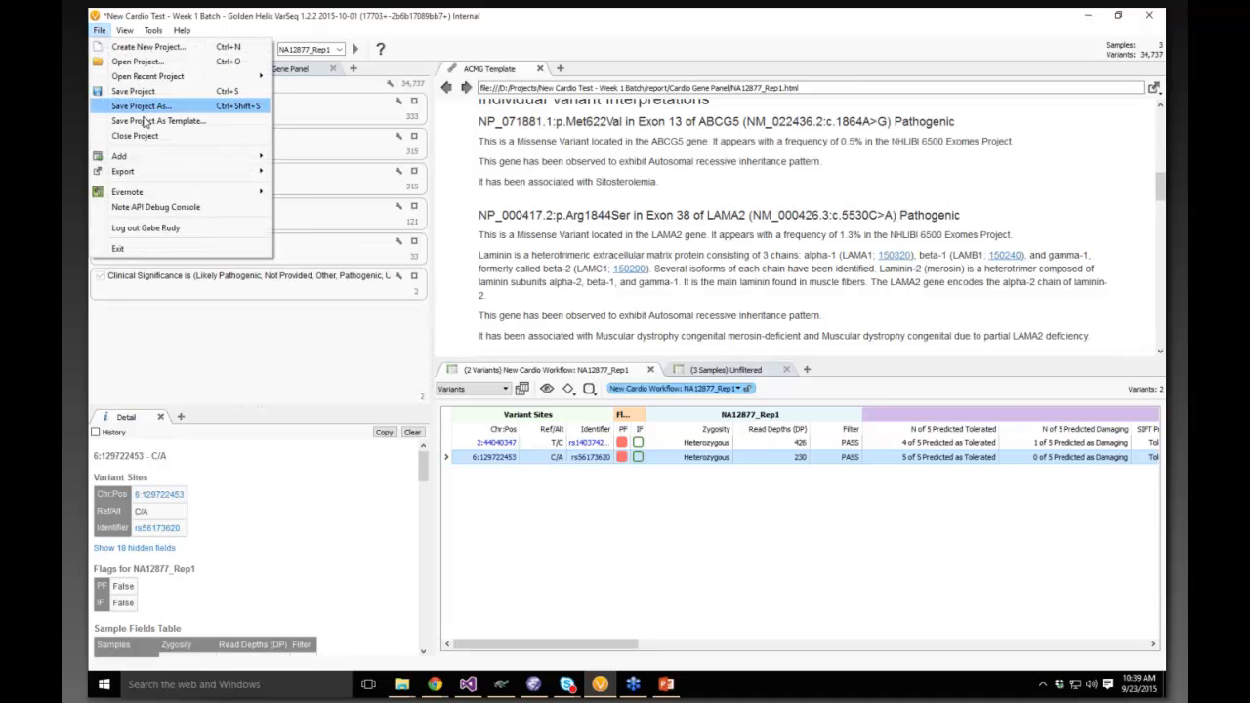
click(145, 121)
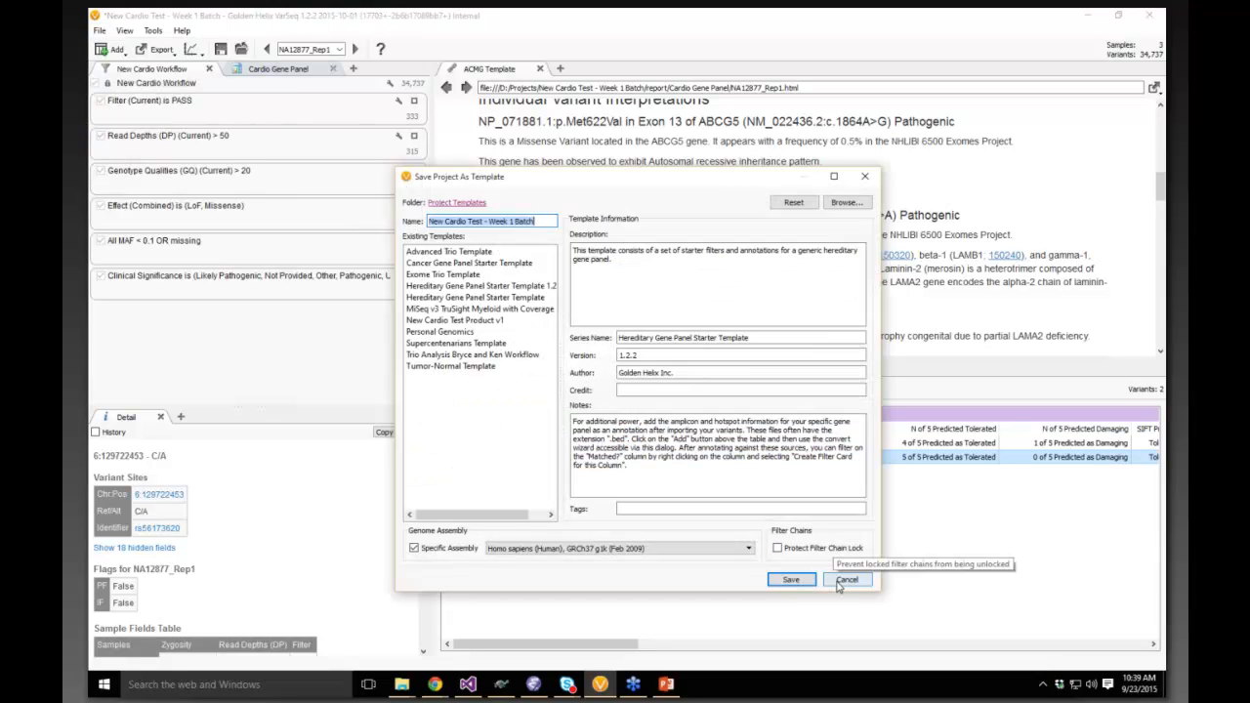
click(846, 580)
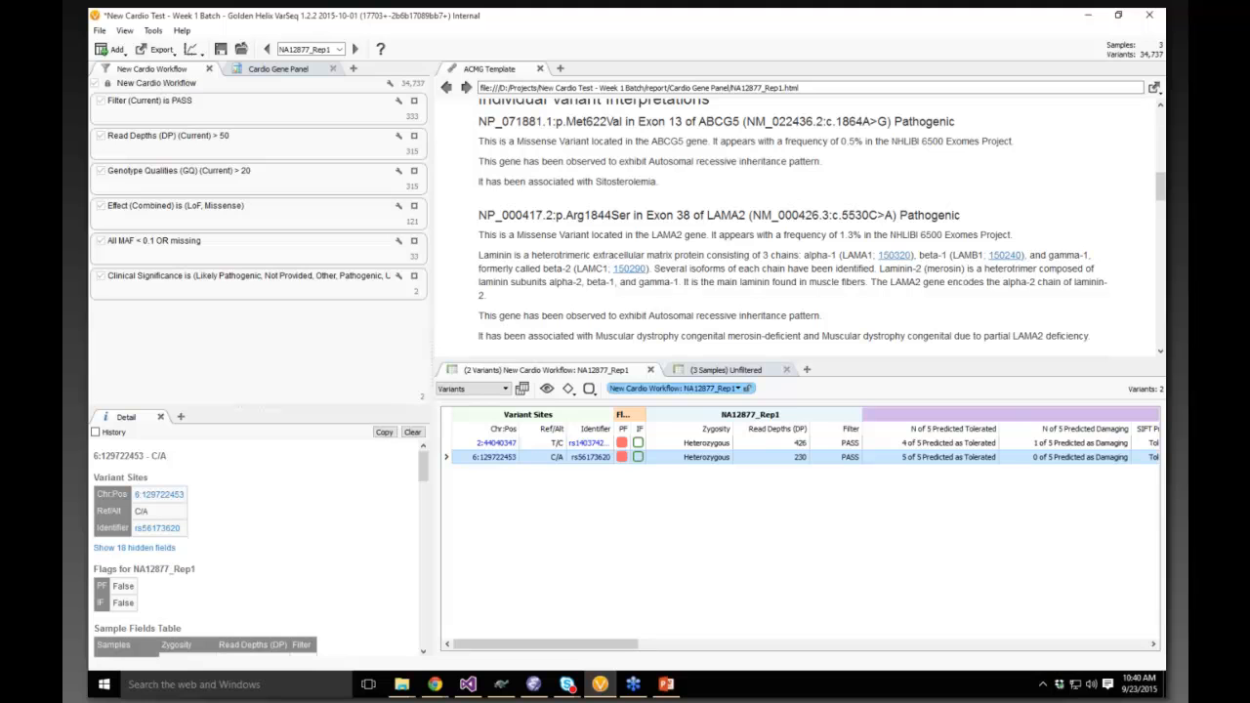
- Switch to PowerPoint and resume the slide show at the Agenda slide for VSPipeline & VarSeq Viewer
click(666, 684)
key(shift+F5)
key(Right)
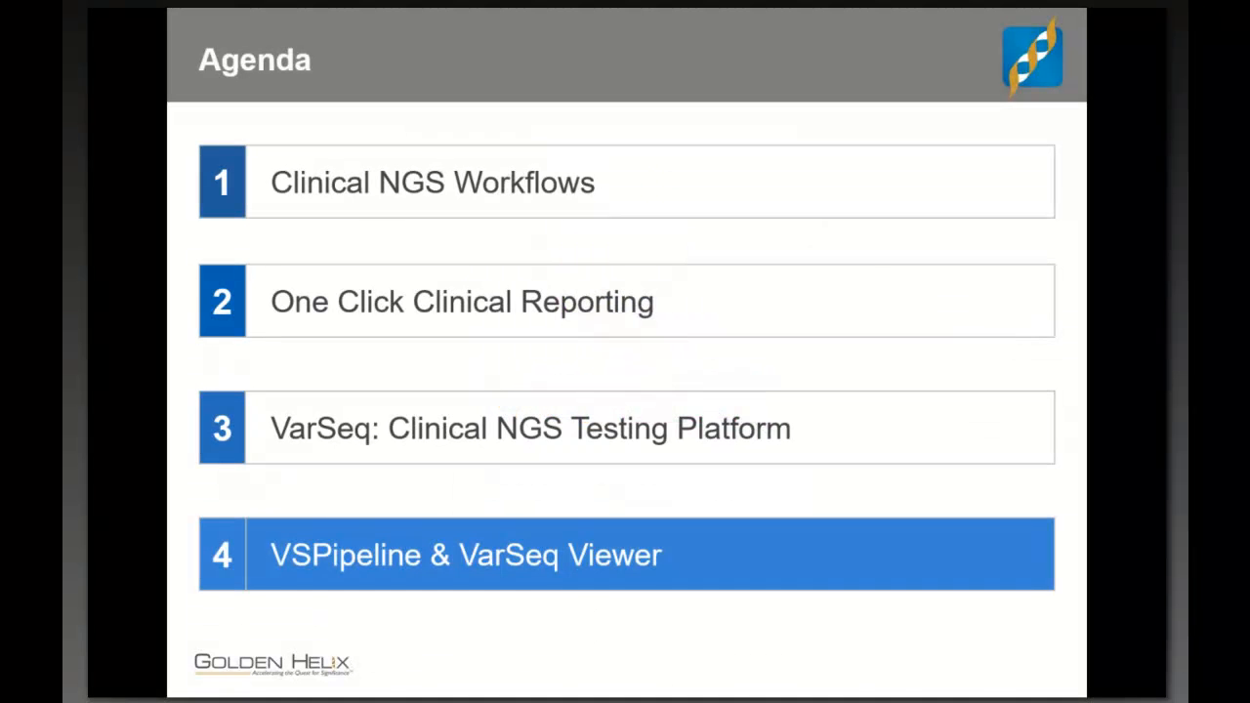
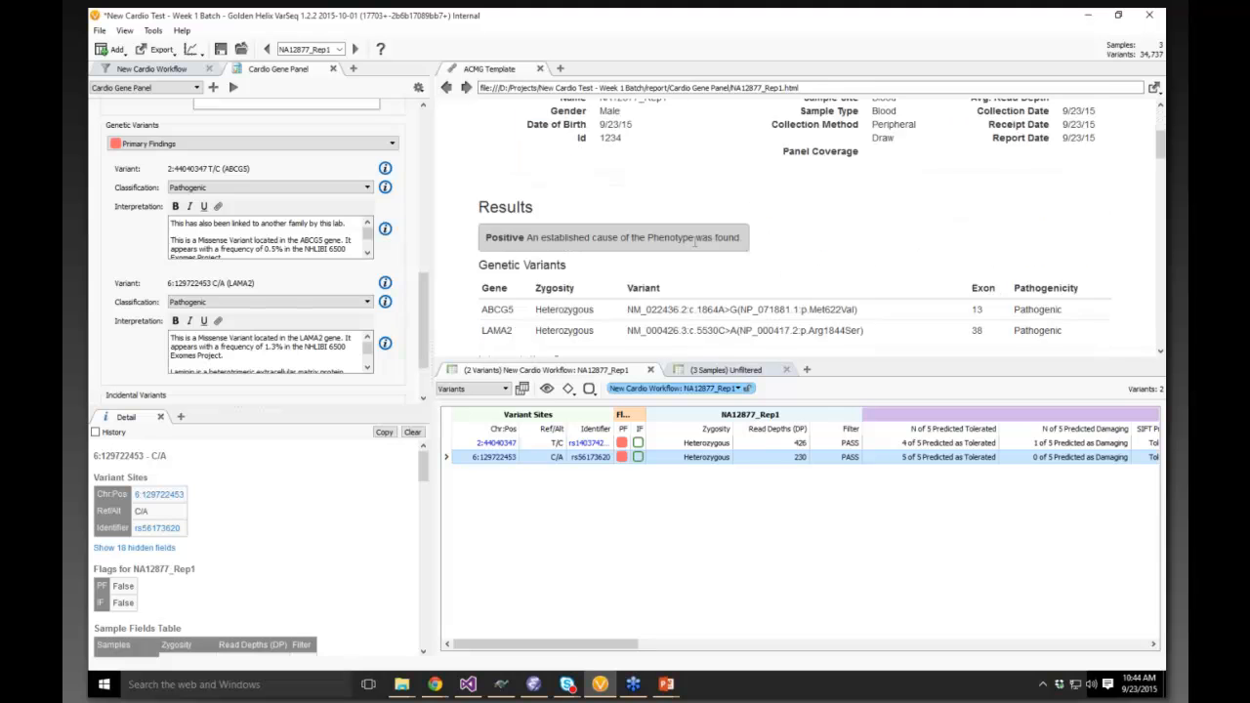
- Examine the ABCG5 interpretation text in the report, the functional prediction columns and the classification choices for variant 2:44040347
drag(499, 262, 762, 258)
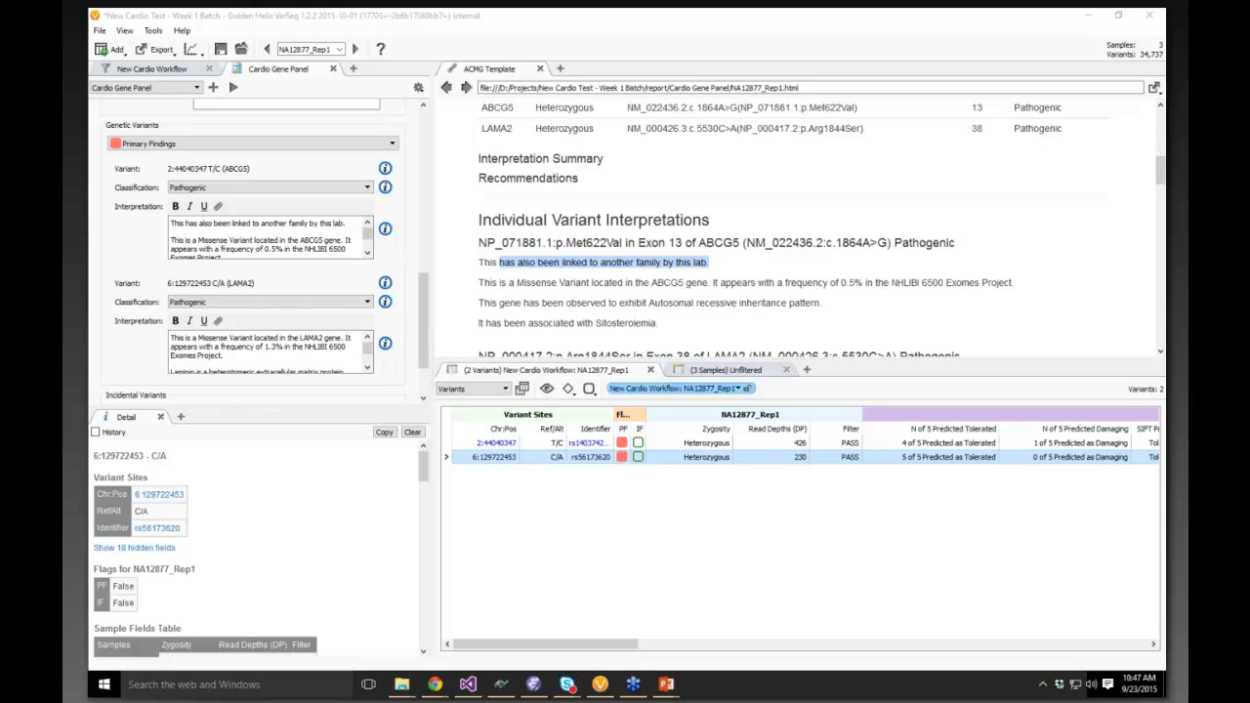
drag(567, 645, 647, 661)
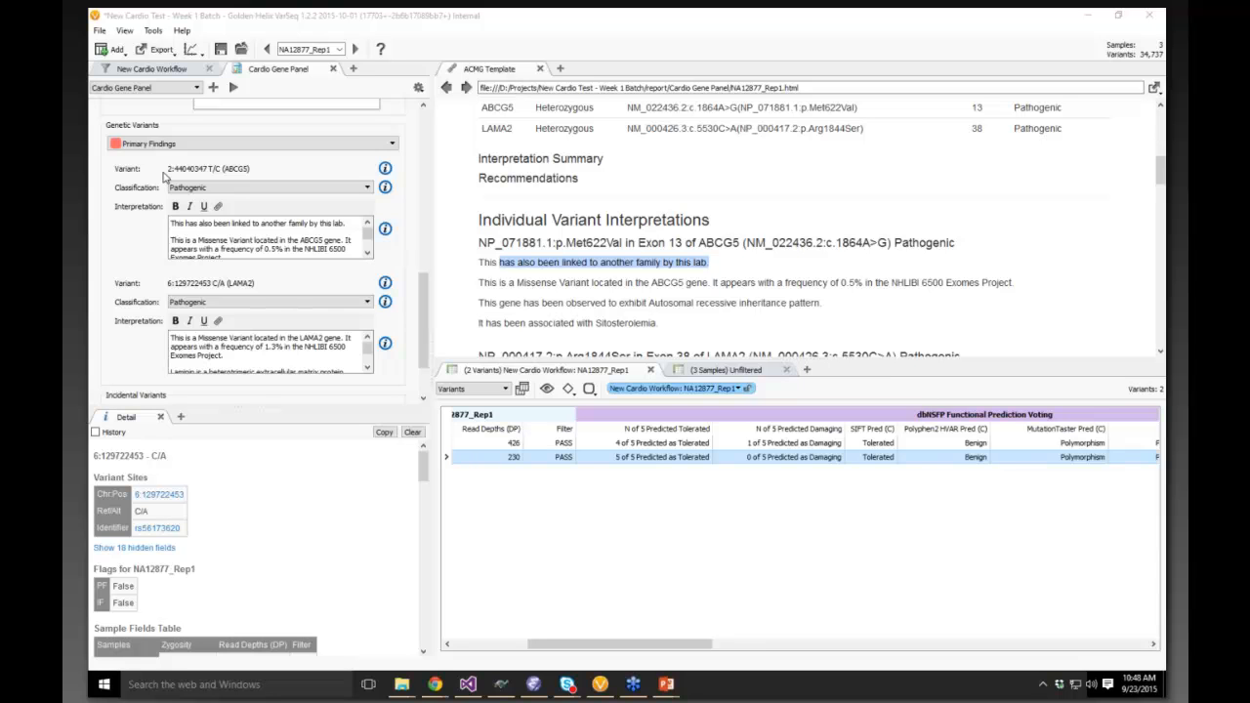
click(196, 190)
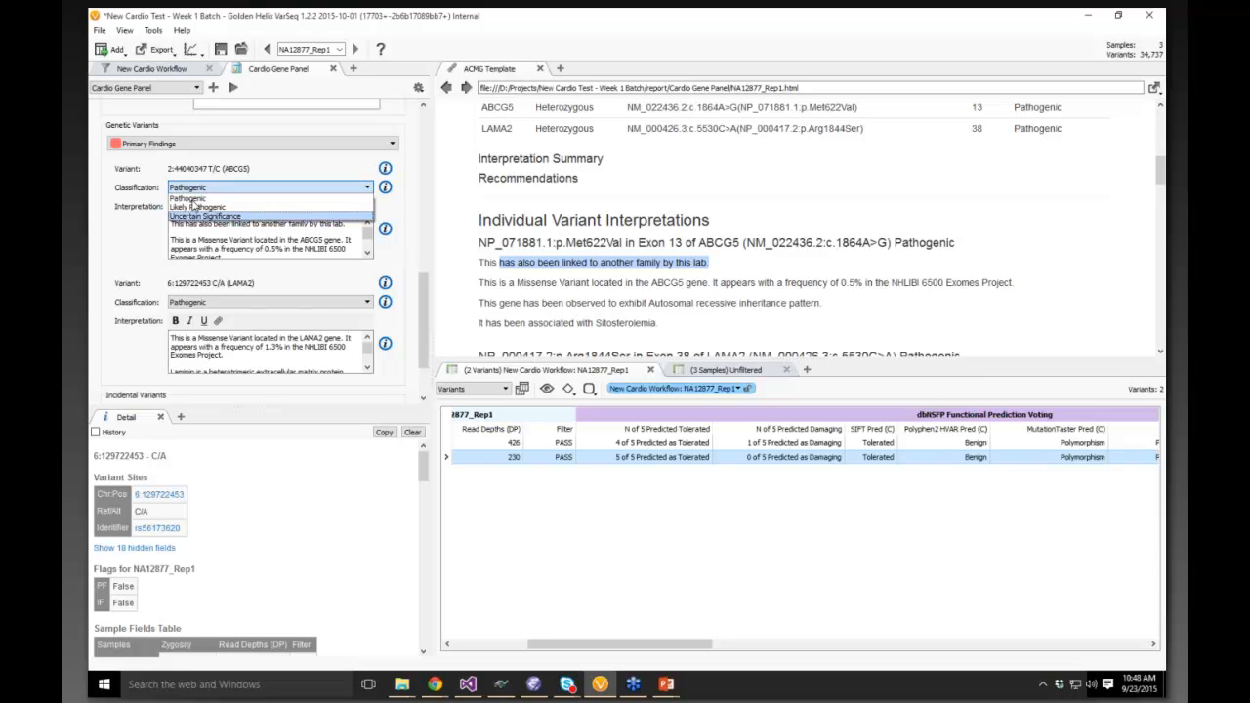
click(195, 190)
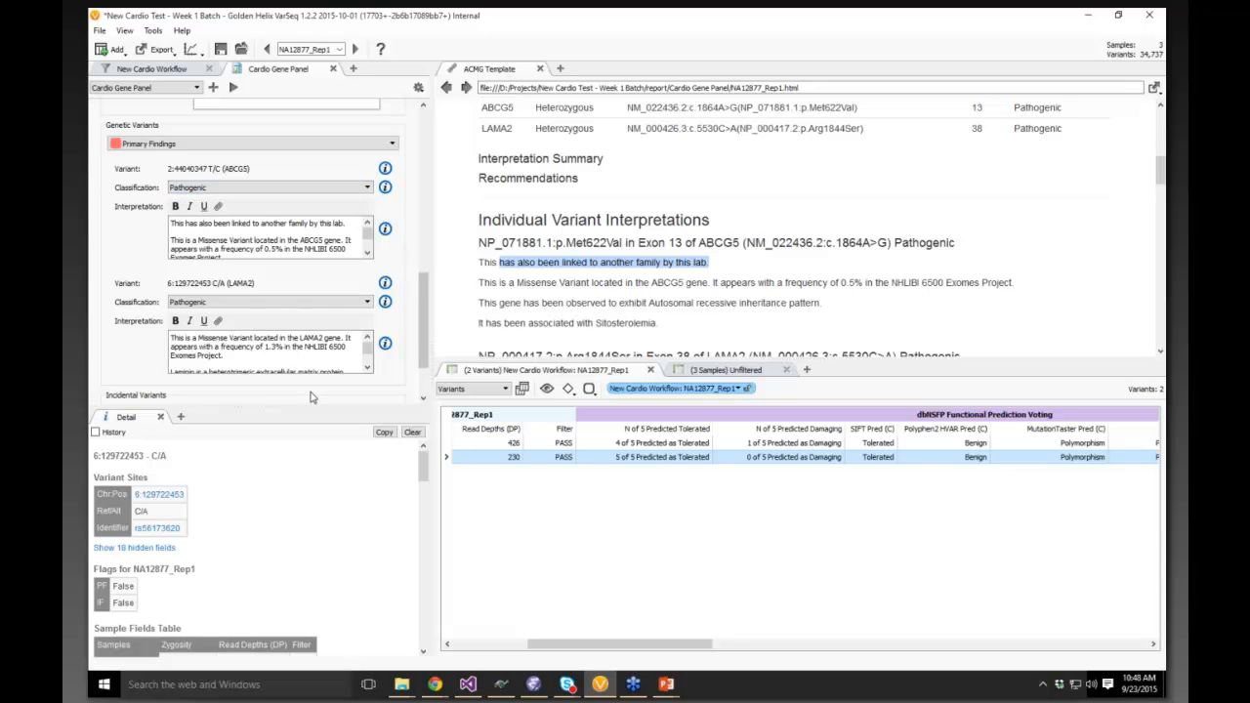
- Enlarge the report form, review its patient and reference fields, and display the Samples table in a slightly taller pane
drag(274, 406, 266, 478)
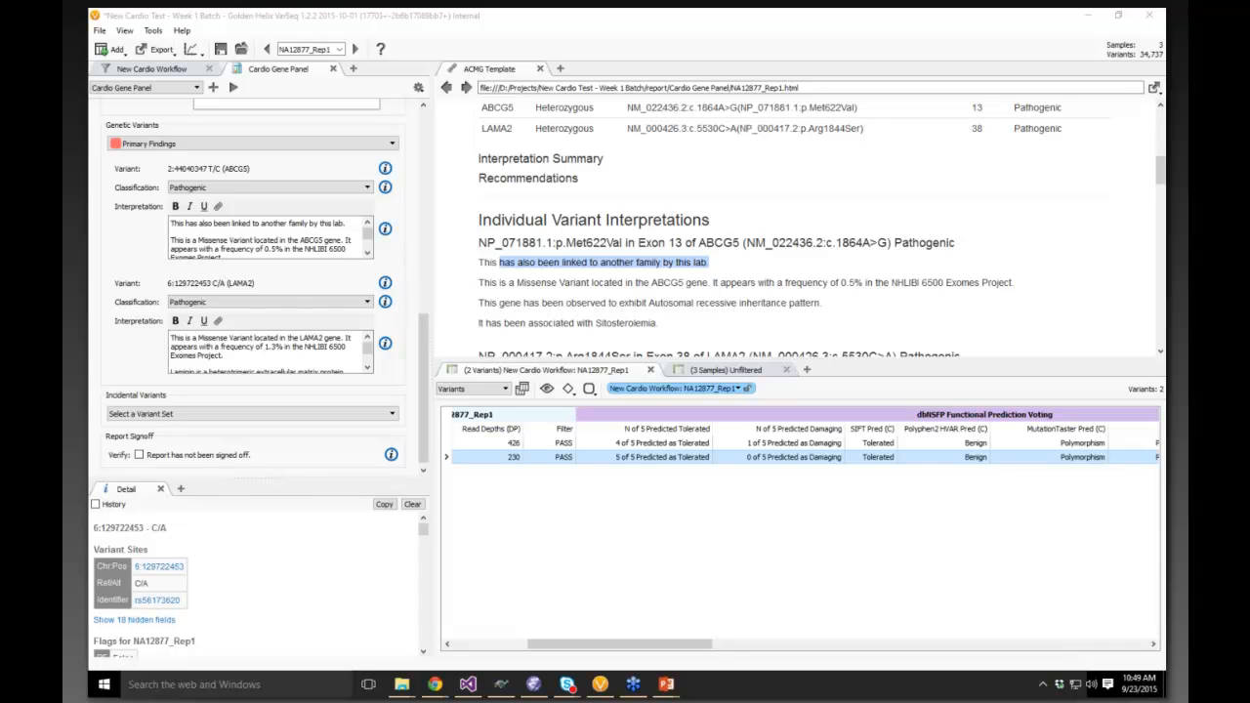
drag(423, 322, 411, 121)
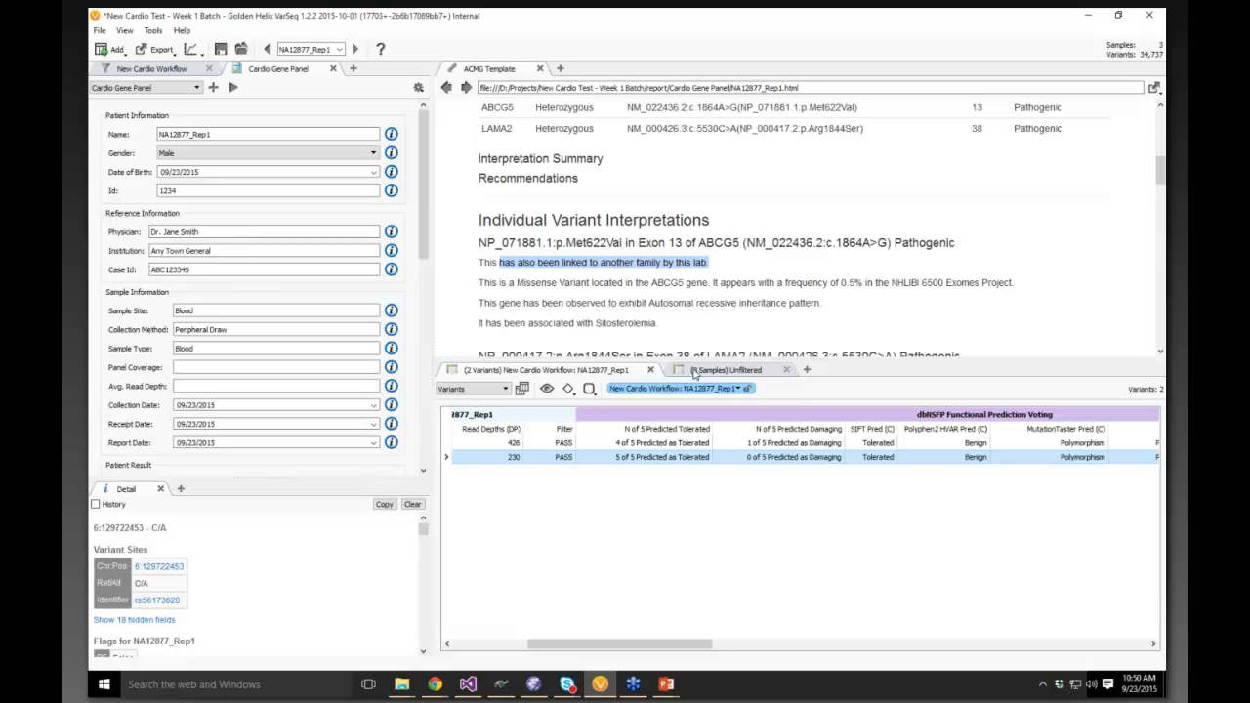
click(695, 373)
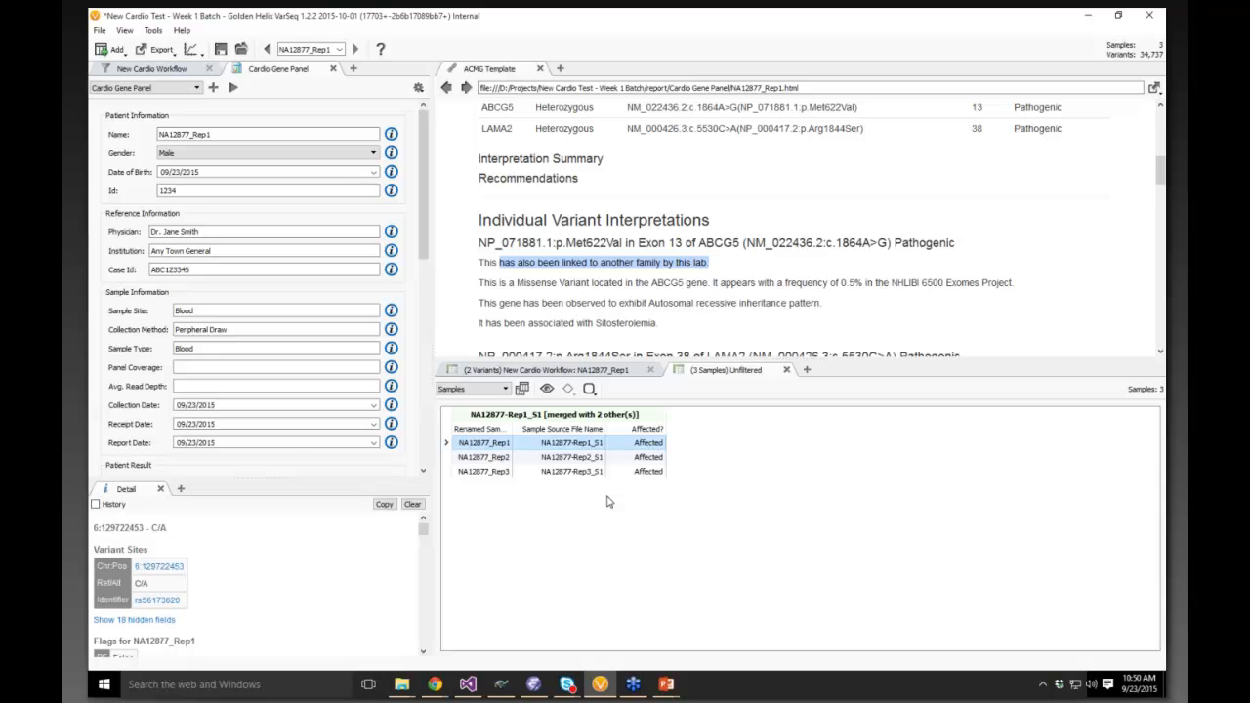
click(197, 232)
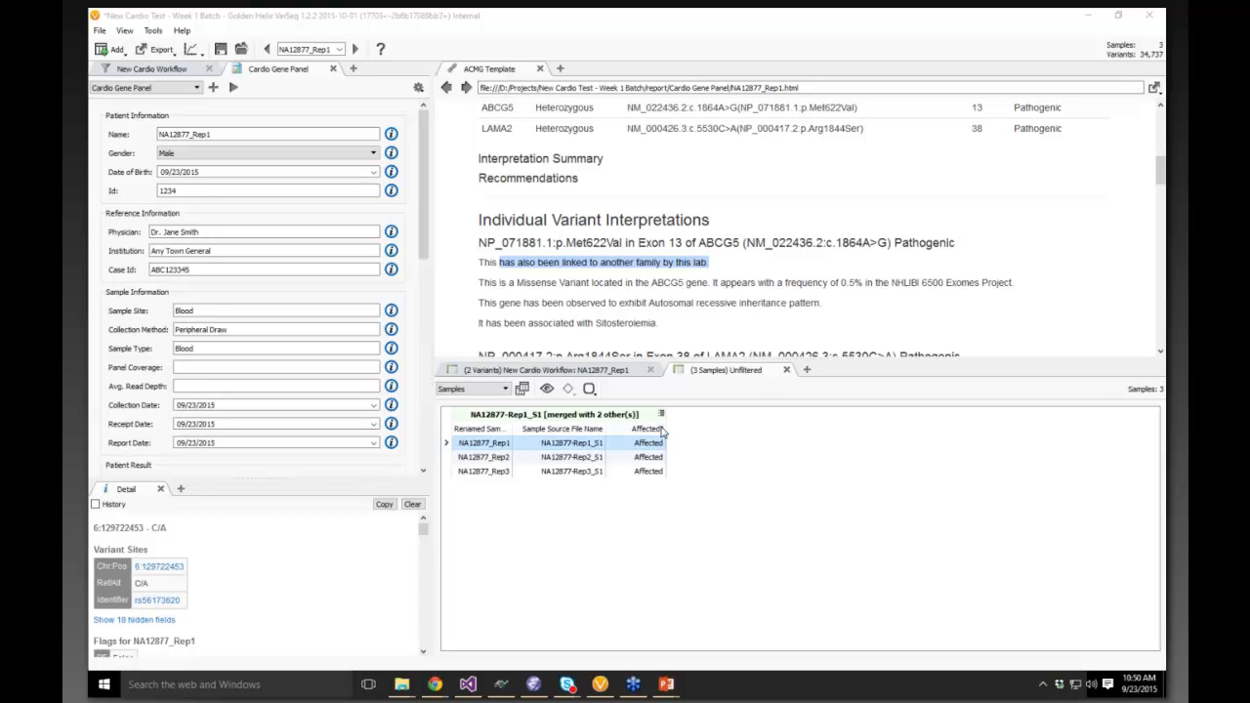
mouse_move(807, 363)
mouse_down()
mouse_move(805, 440)
mouse_move(803, 358)
mouse_up()
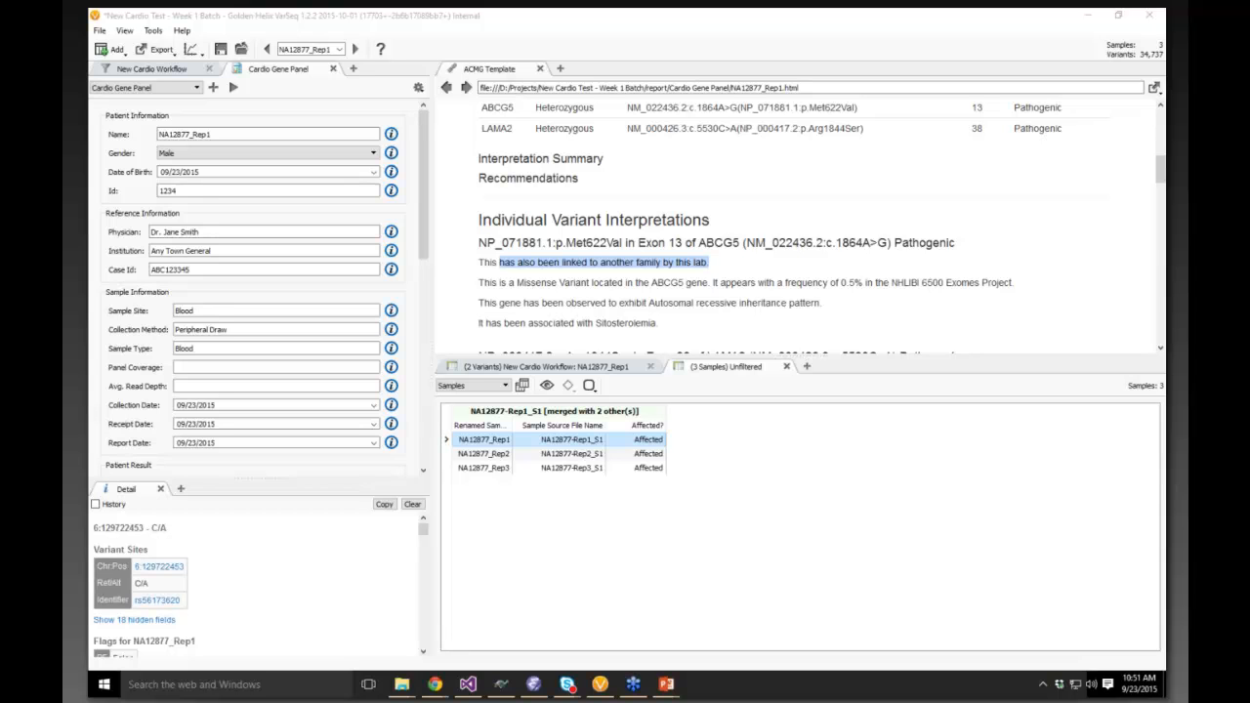
- Add a Database view alongside the ACMG Template report
click(507, 180)
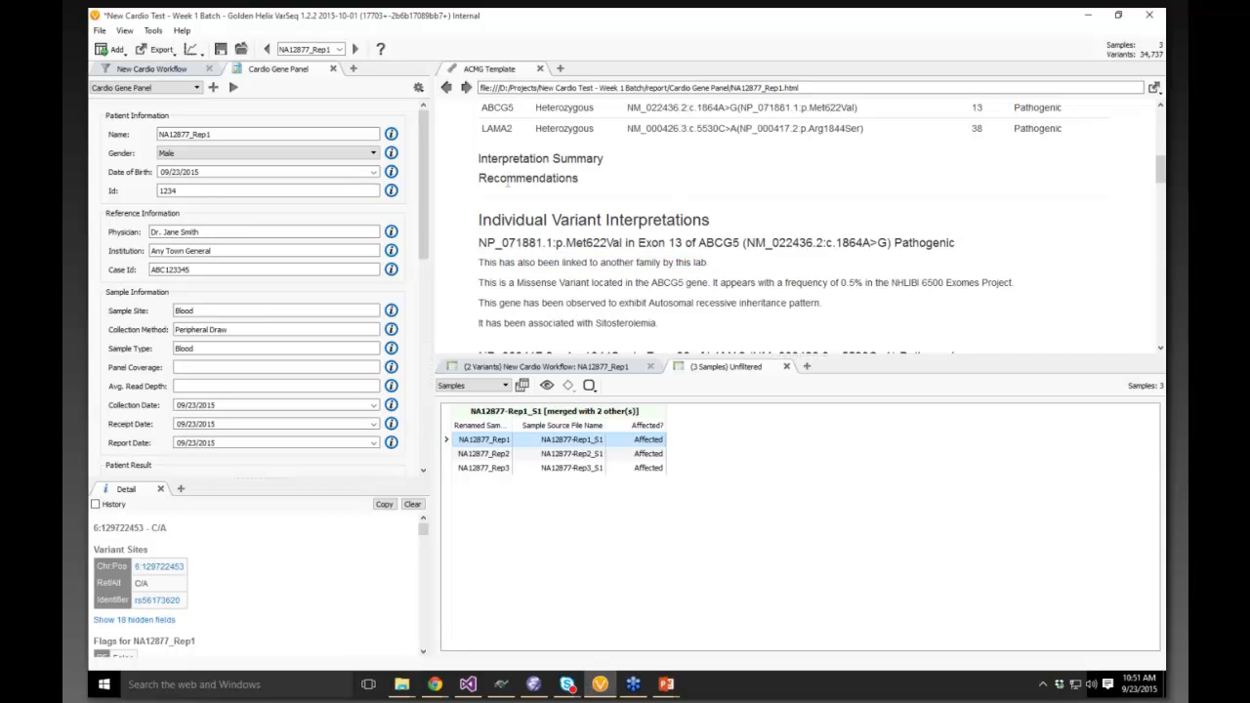
click(560, 70)
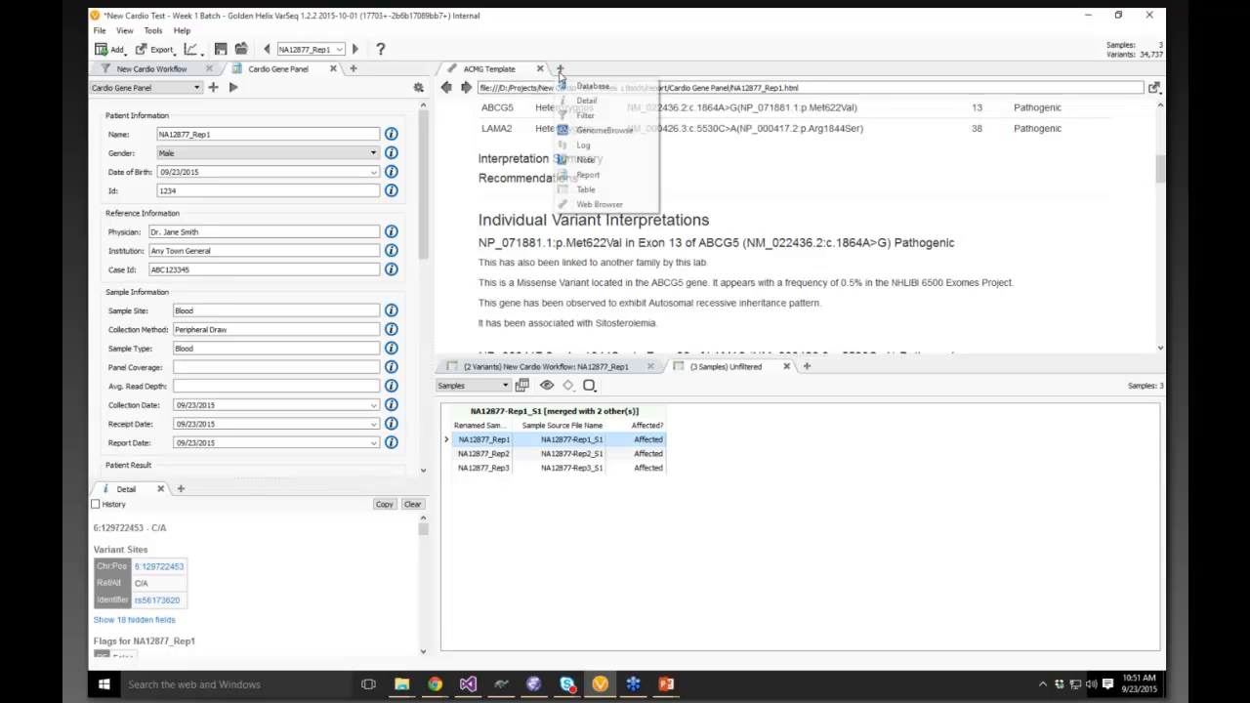
click(593, 87)
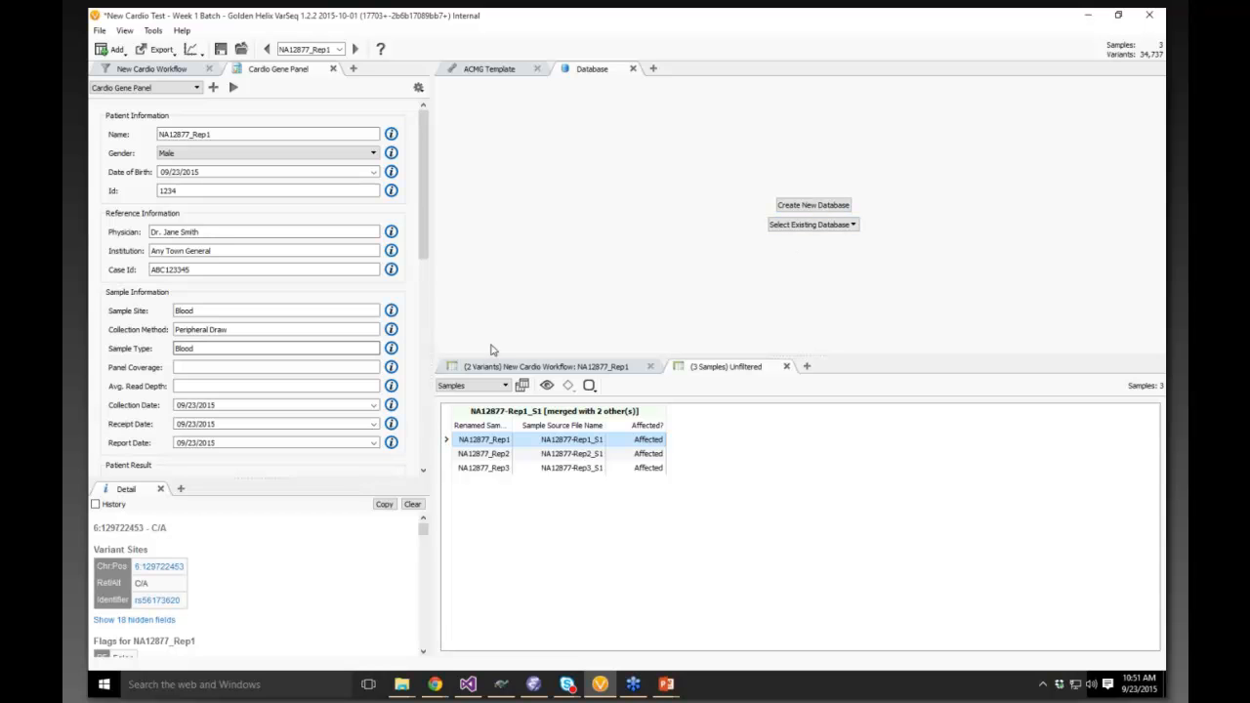
- Load the existing Neuropathy Gene Panel Assessments database and classify variant 6:129722453 C/A as Pathogenic in its new record
click(532, 368)
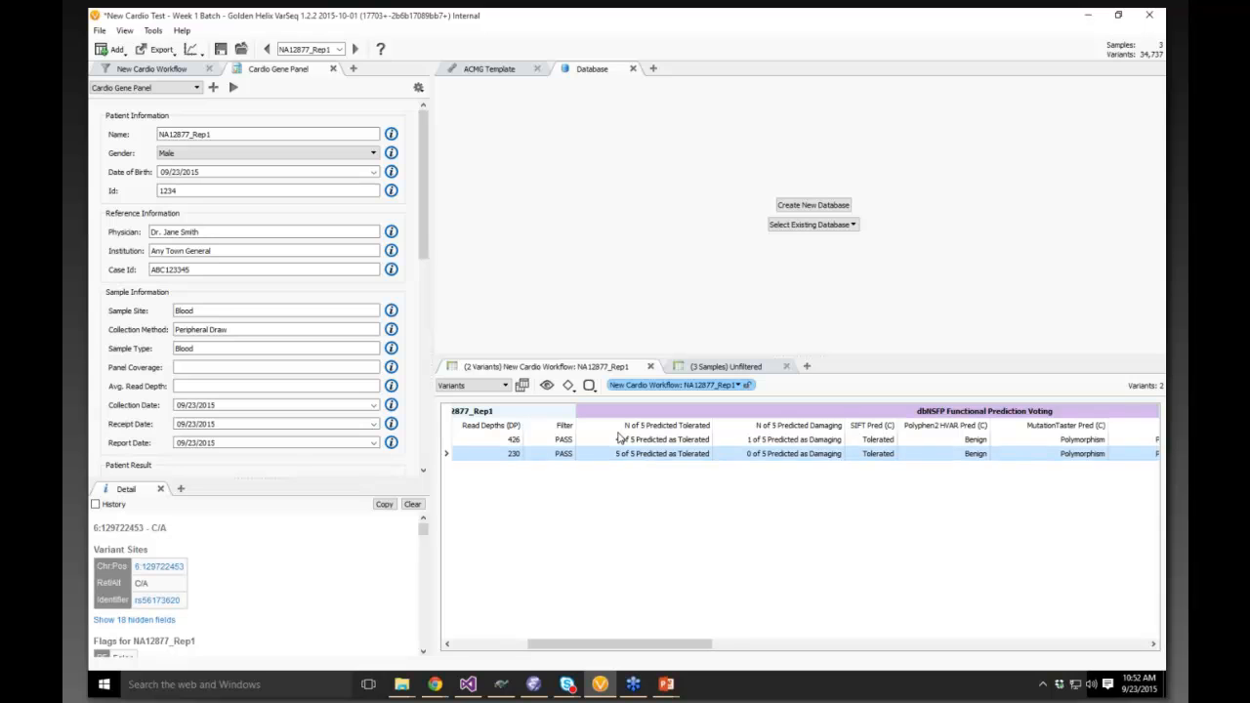
click(829, 226)
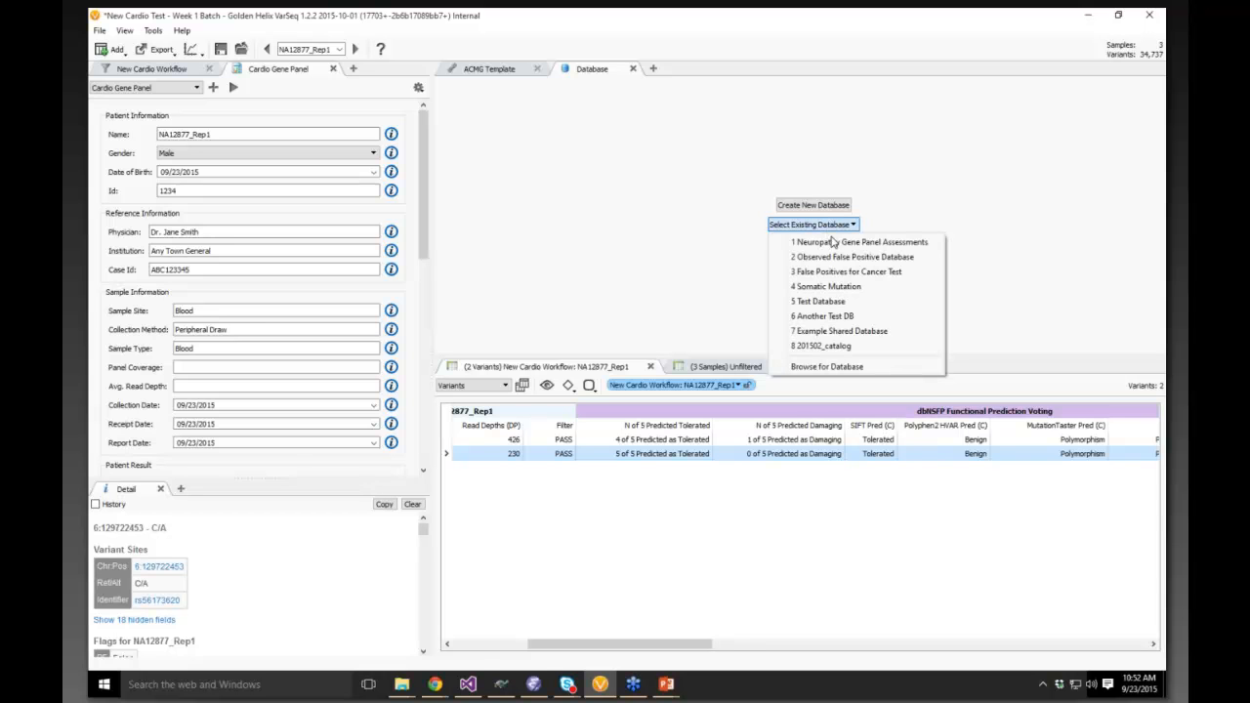
click(837, 244)
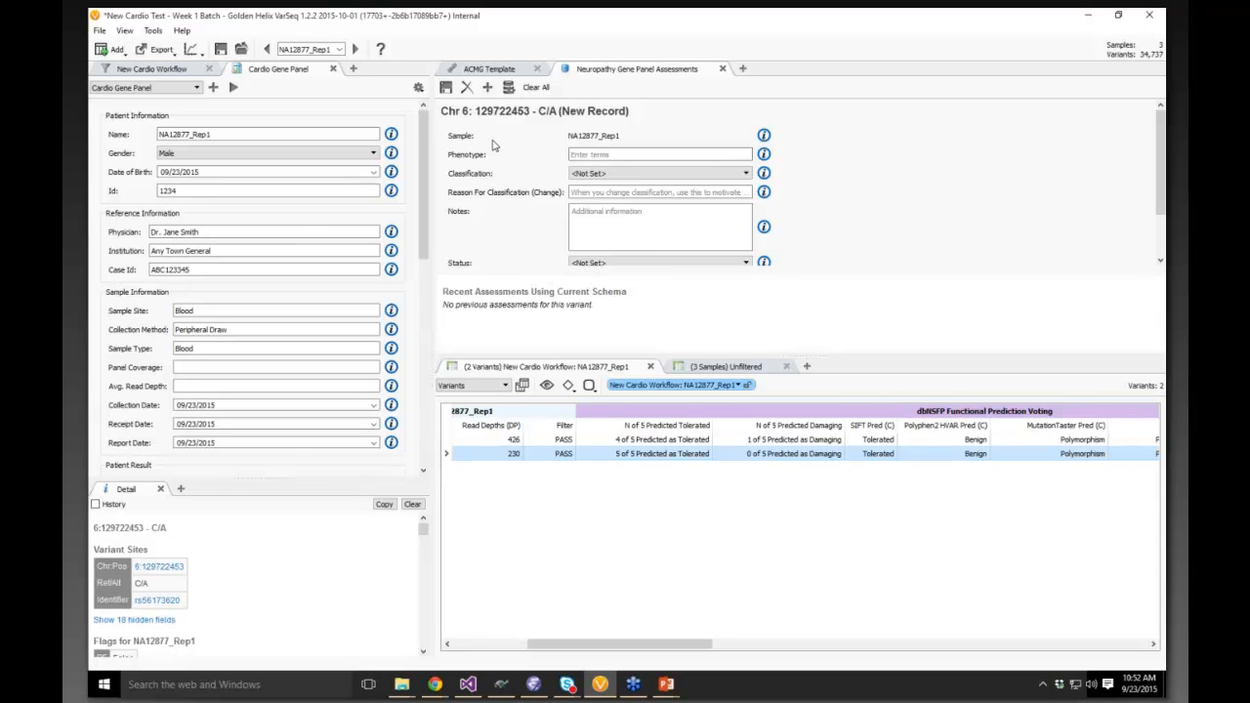
click(633, 176)
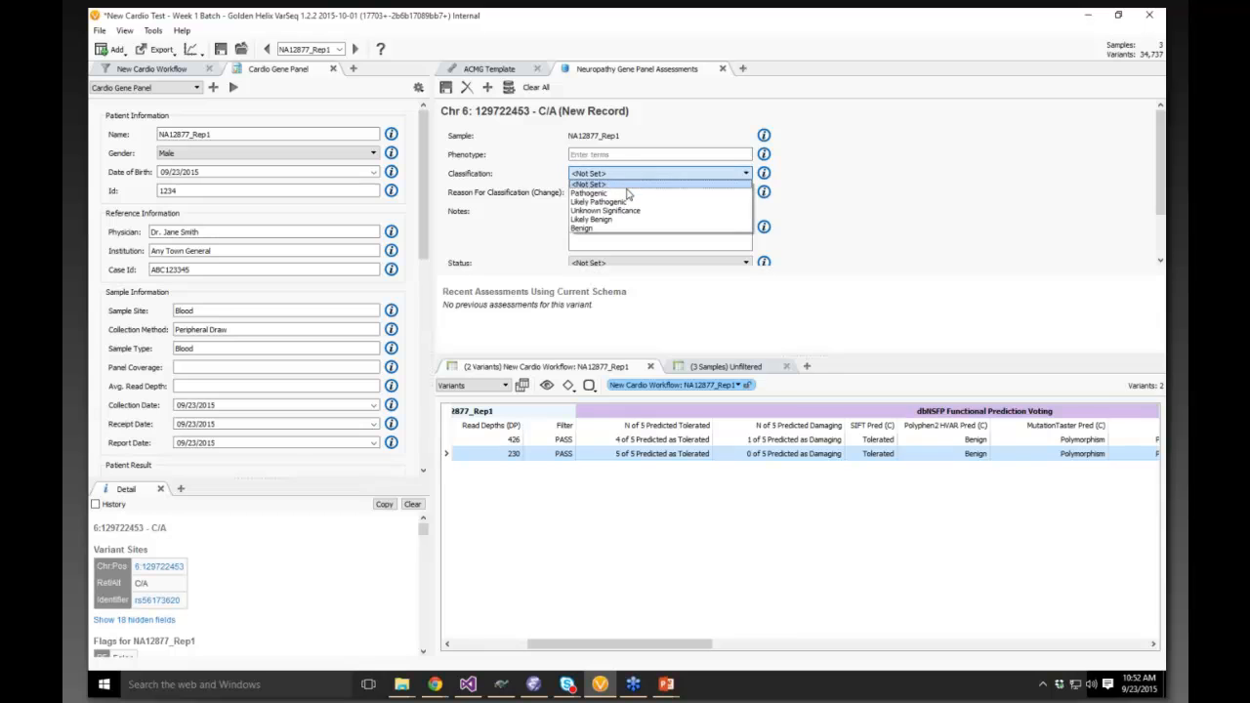
click(629, 193)
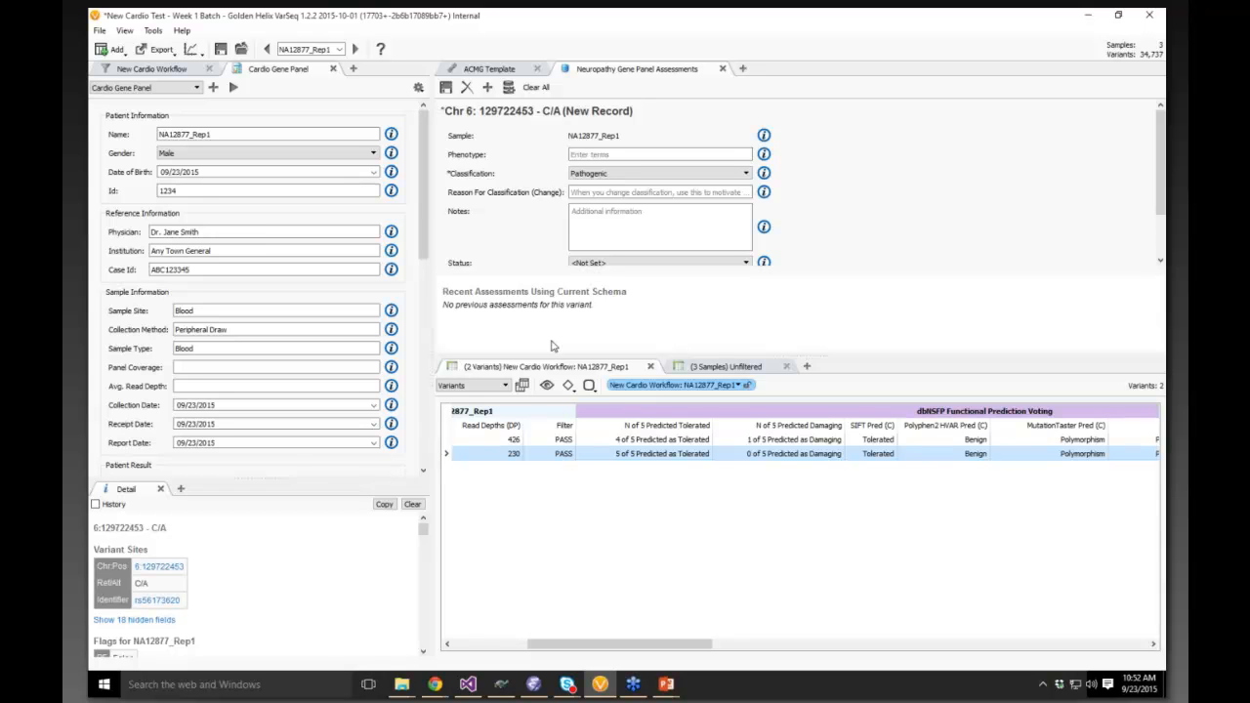
- Set the LAMA2 variant's classification to Uncertain Significance in the report form and make the assessment record pane taller
drag(418, 223, 422, 395)
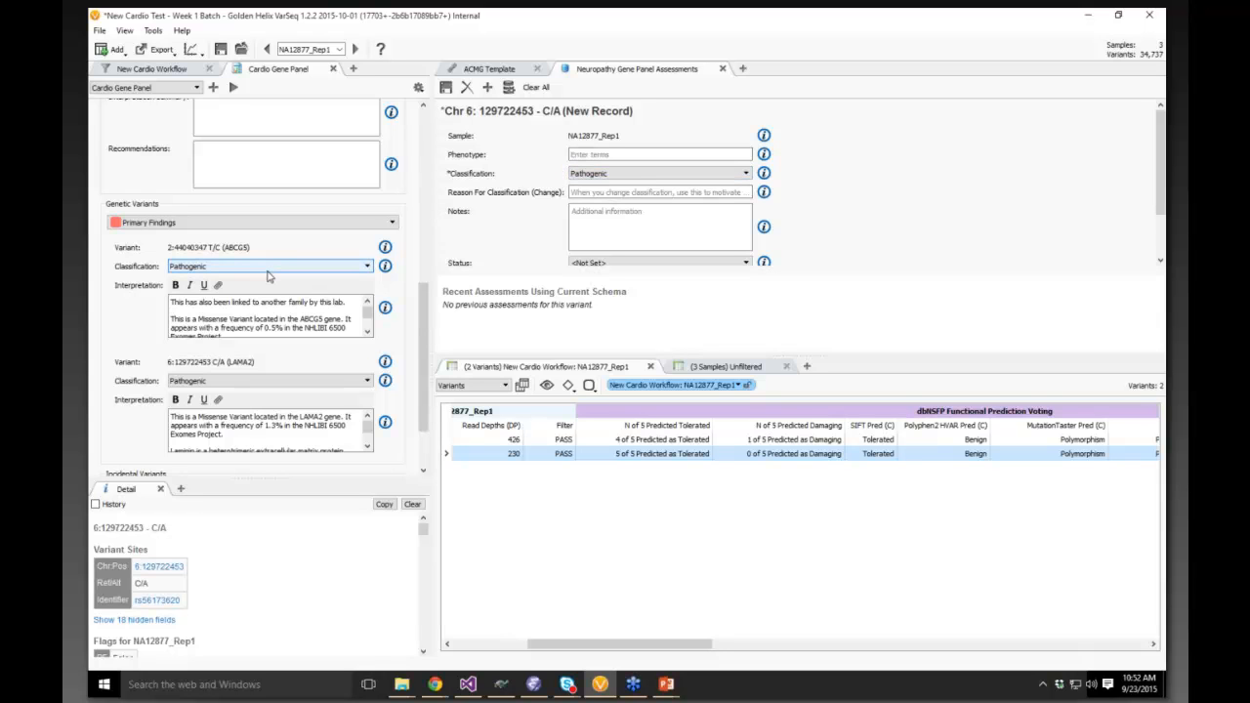
click(236, 381)
click(212, 410)
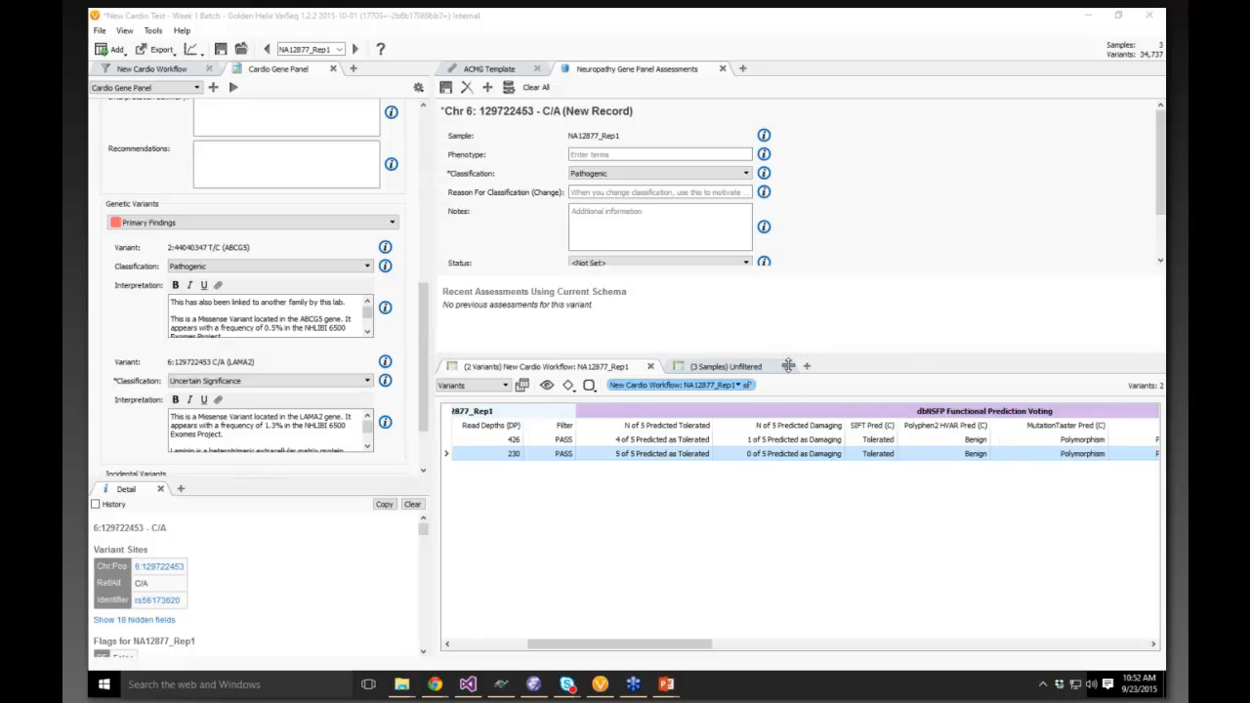
drag(787, 365, 790, 412)
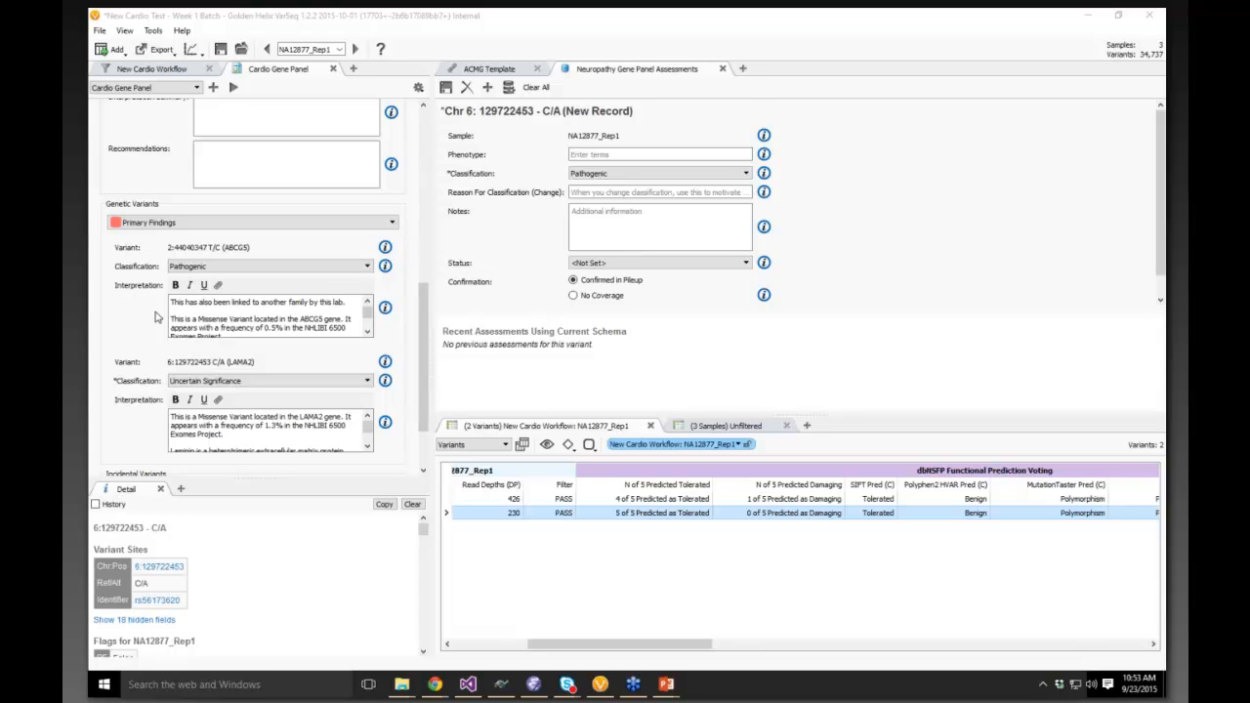
- Review the ABCG5 variant's classification choices and the lab and test information in the report template configuration
click(171, 272)
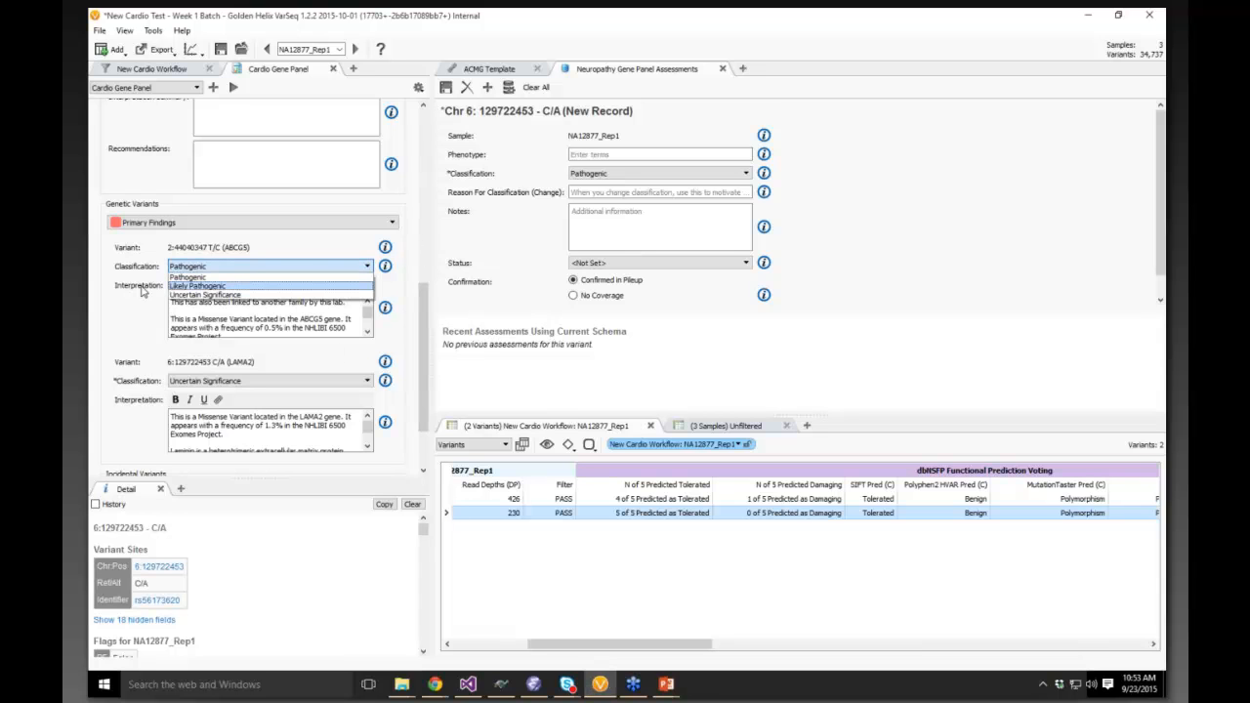
click(142, 291)
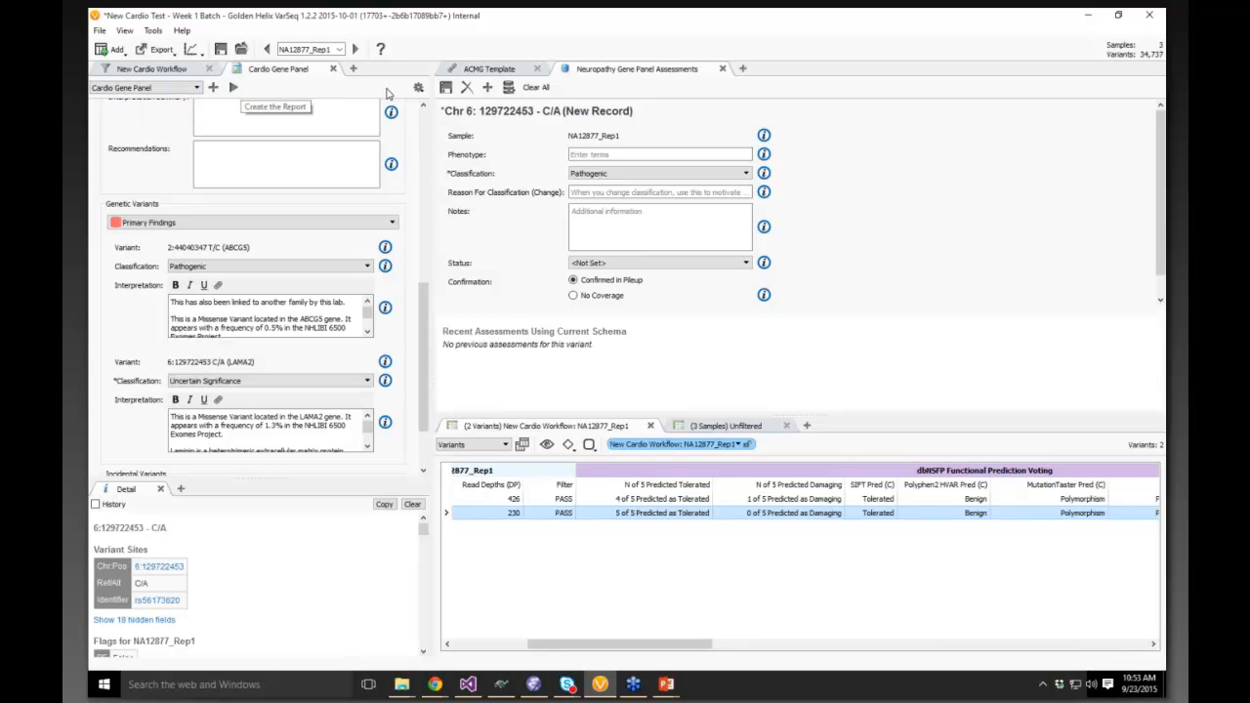
click(420, 88)
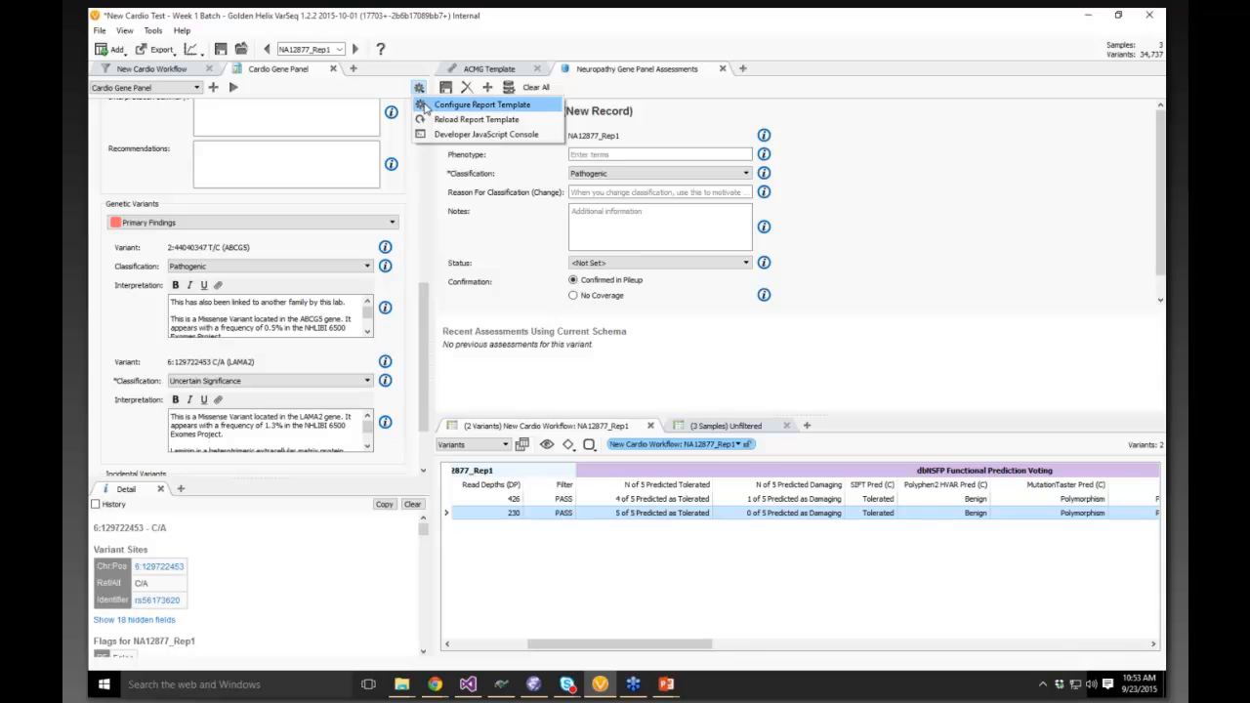
click(425, 106)
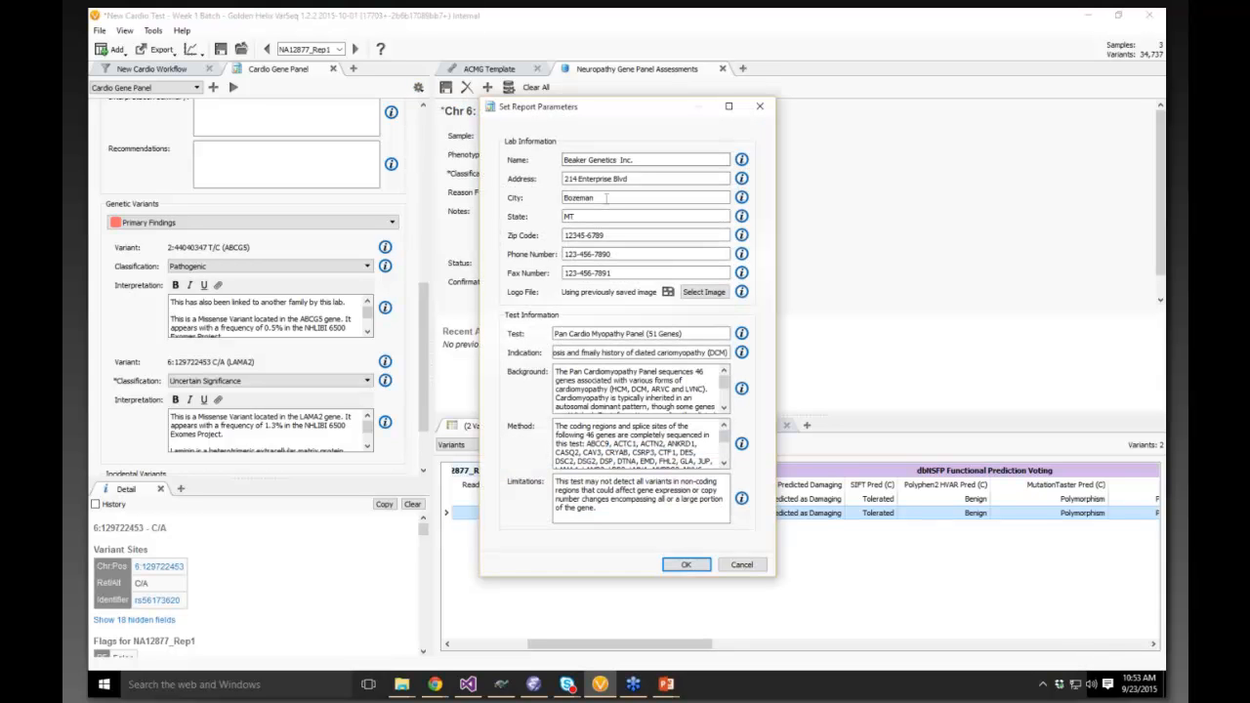
click(742, 567)
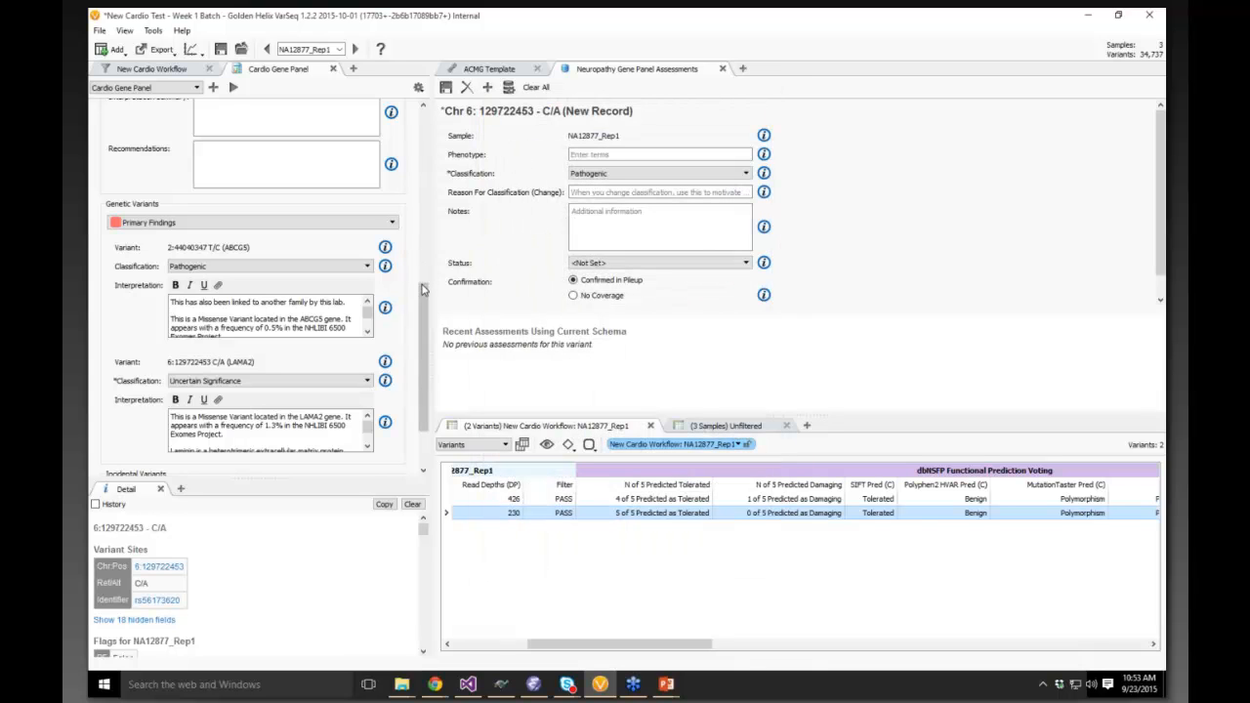
- Review the selectable report templates and the individual variant interpretations, background and method text in the ACMG Template report
scroll(425, 284, up, 2)
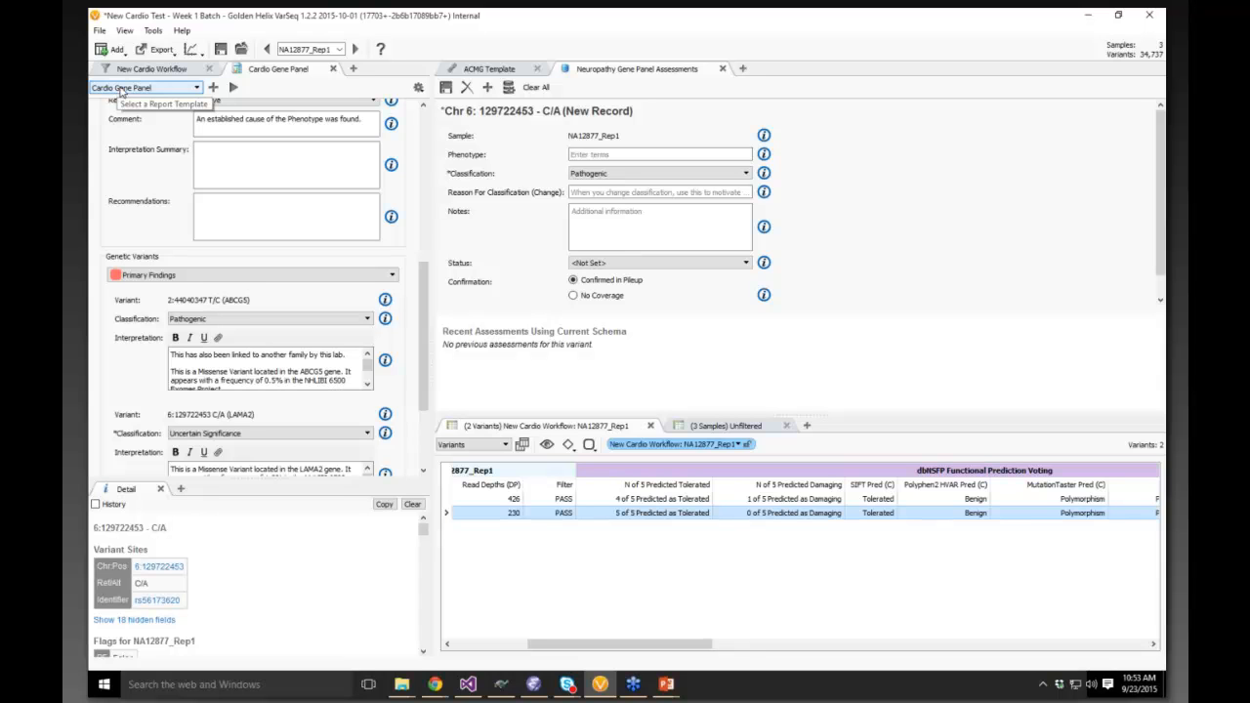
click(121, 90)
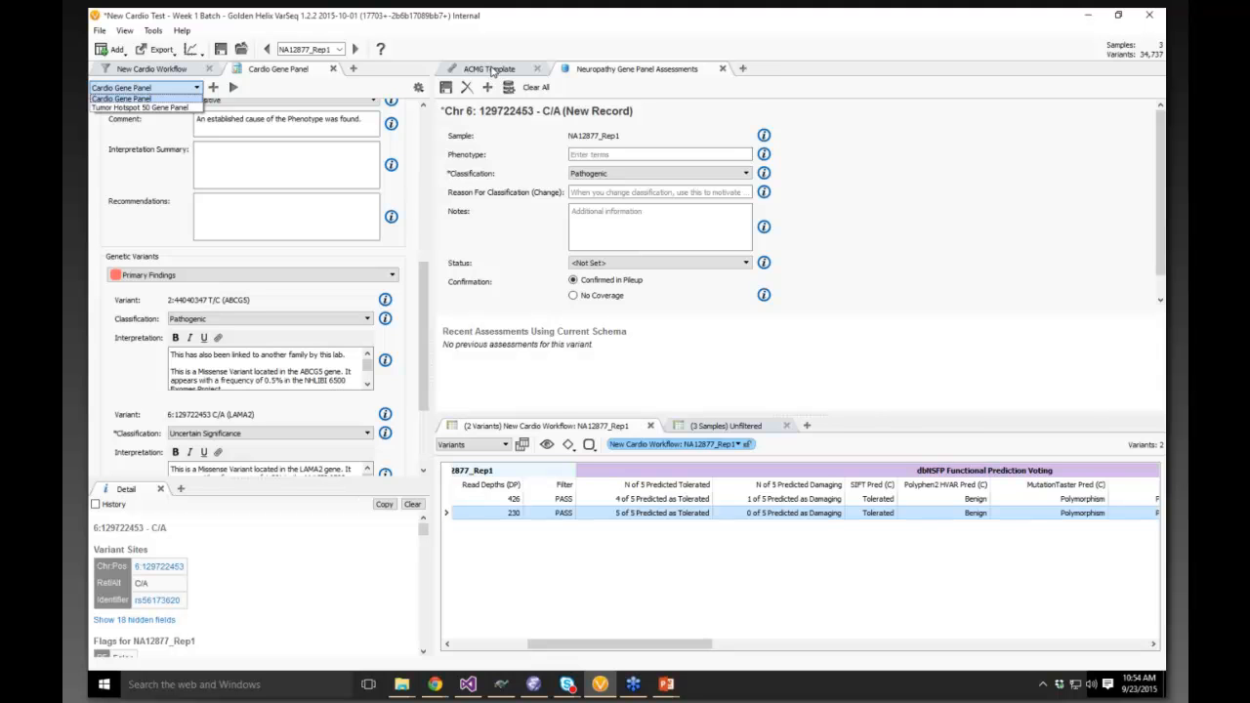
click(495, 70)
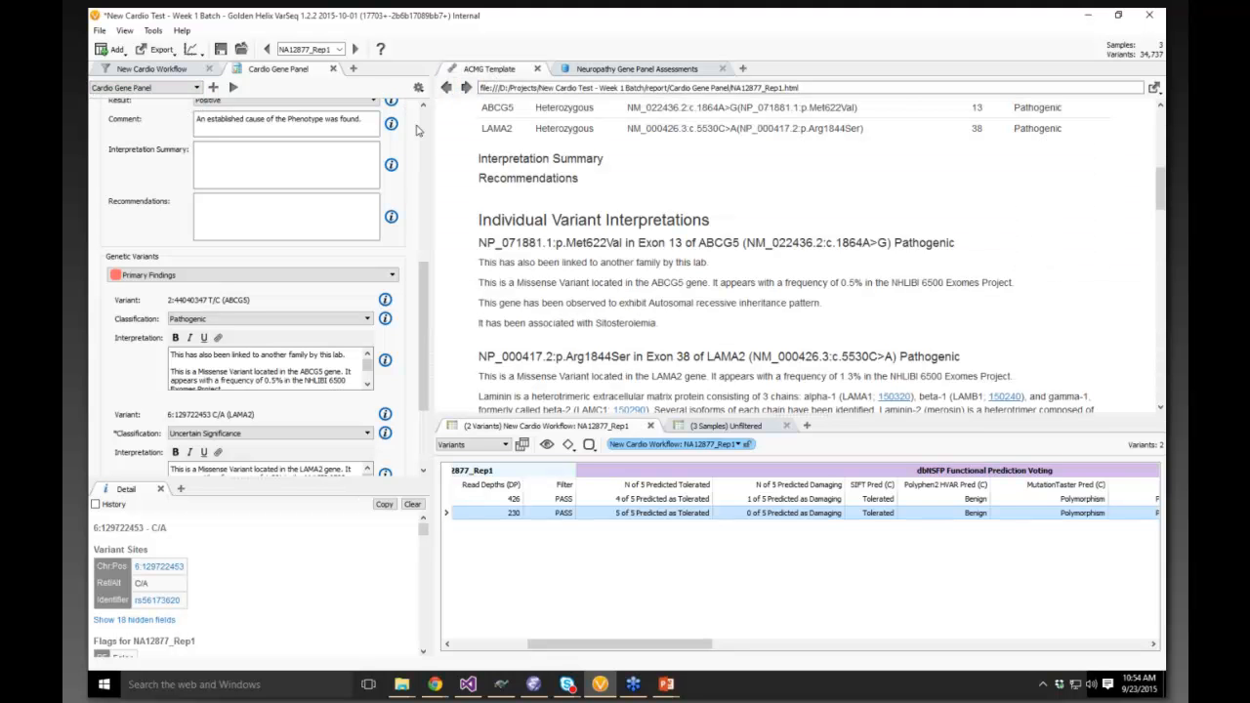
scroll(430, 251, down, 5)
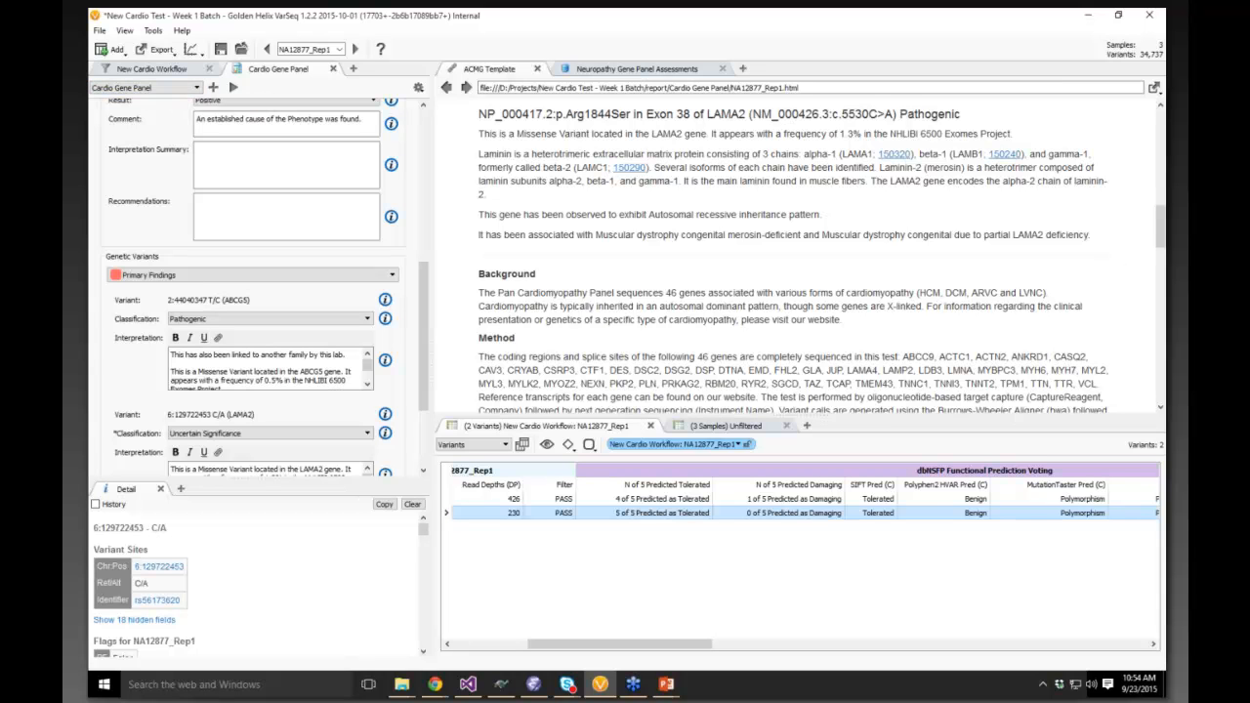
- Review the New Cardio Workflow filter chain alongside the Cardio Gene Panel report form
click(152, 68)
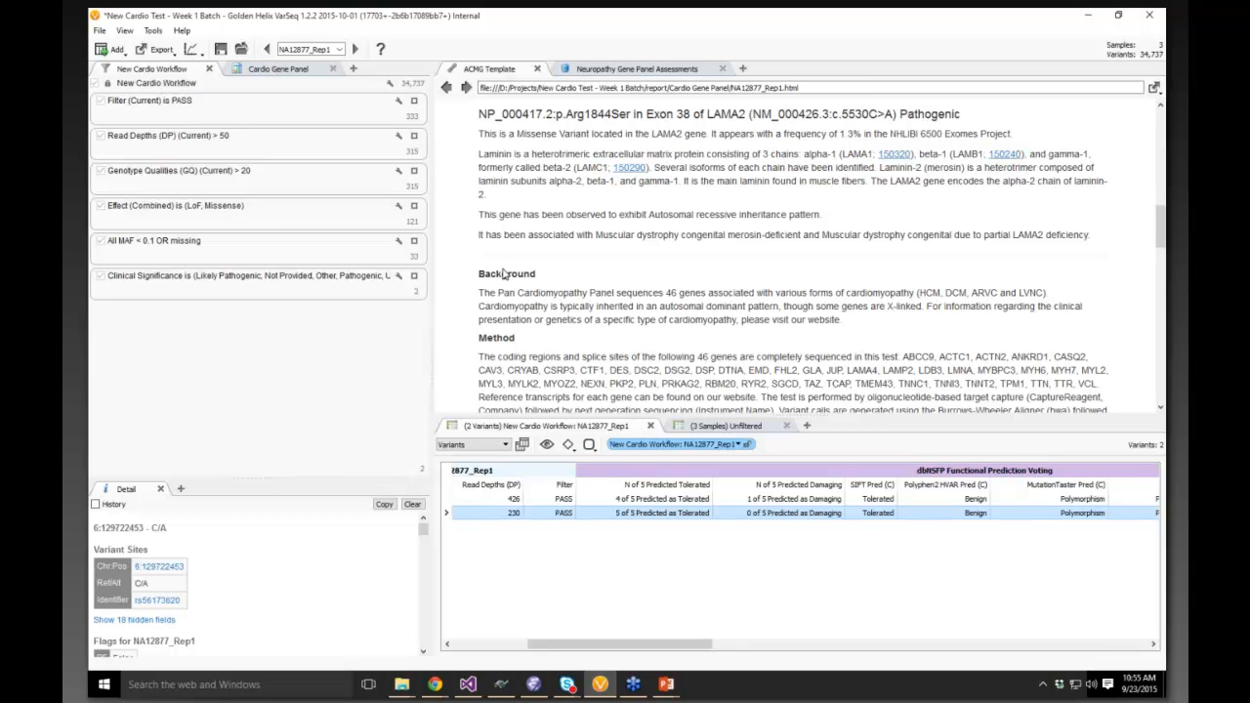
click(299, 67)
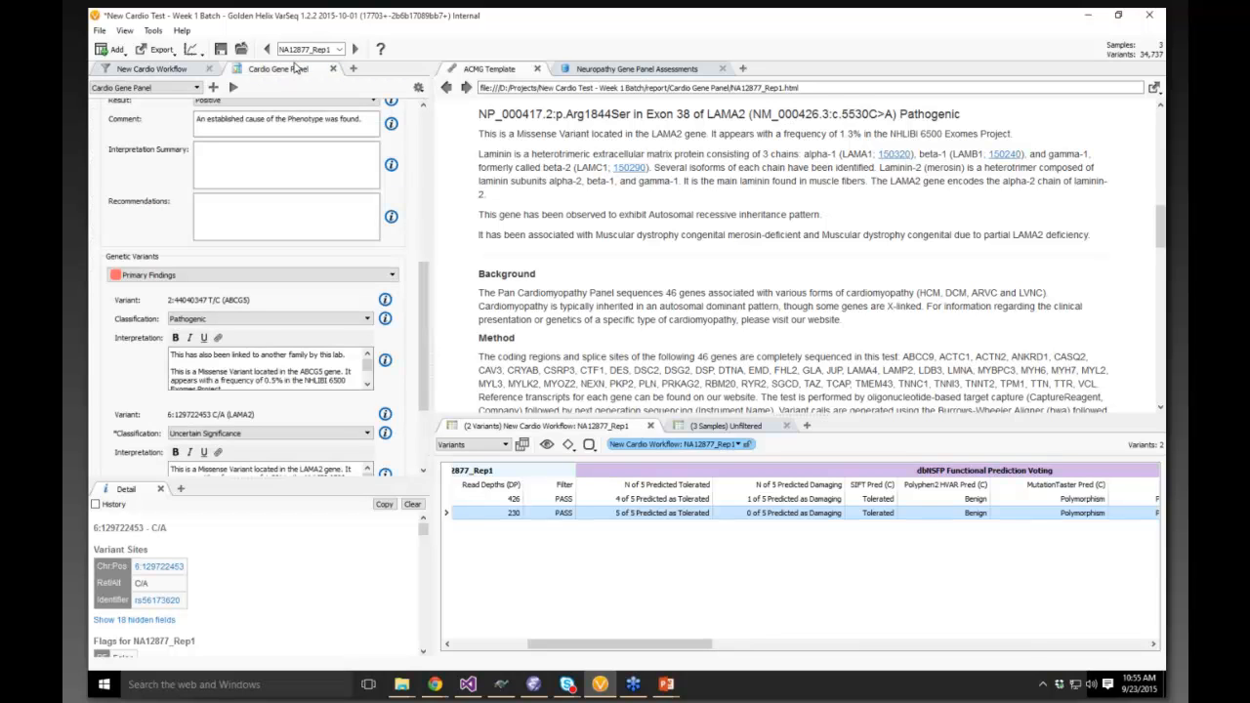
click(160, 69)
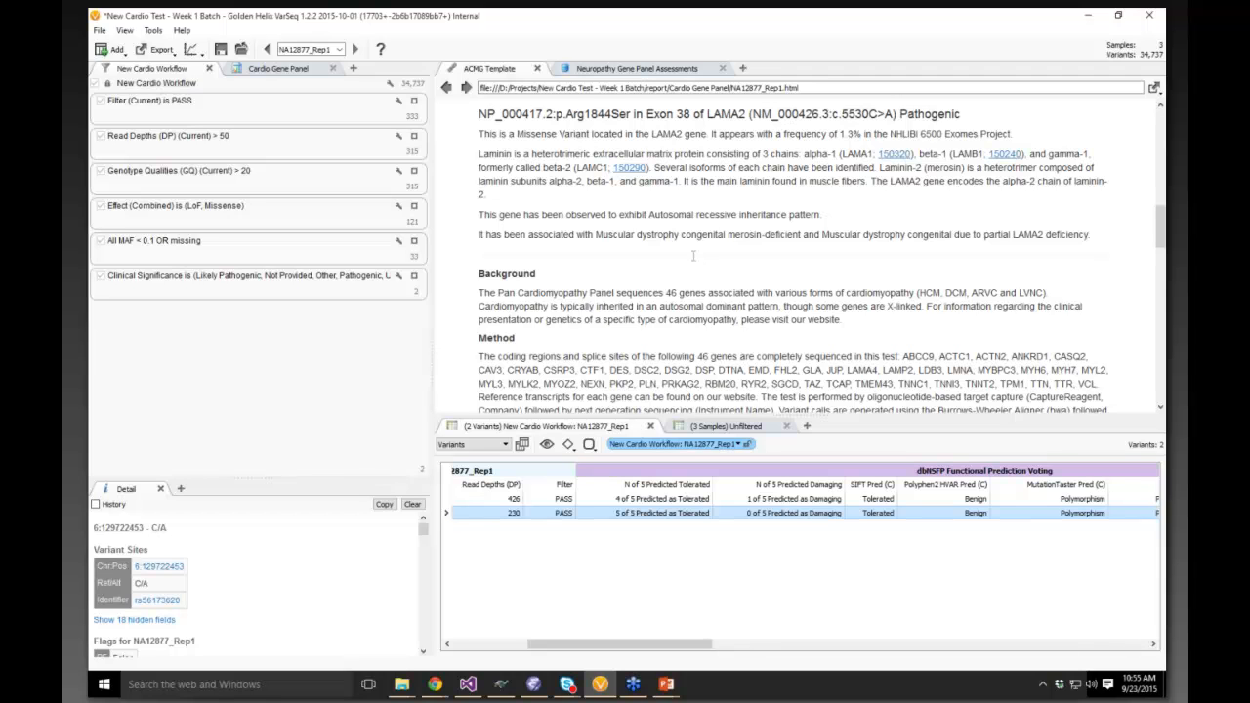
- Close the current project with its changes saved and open the TruSight Cardio Gene Panel with Reports project
click(240, 51)
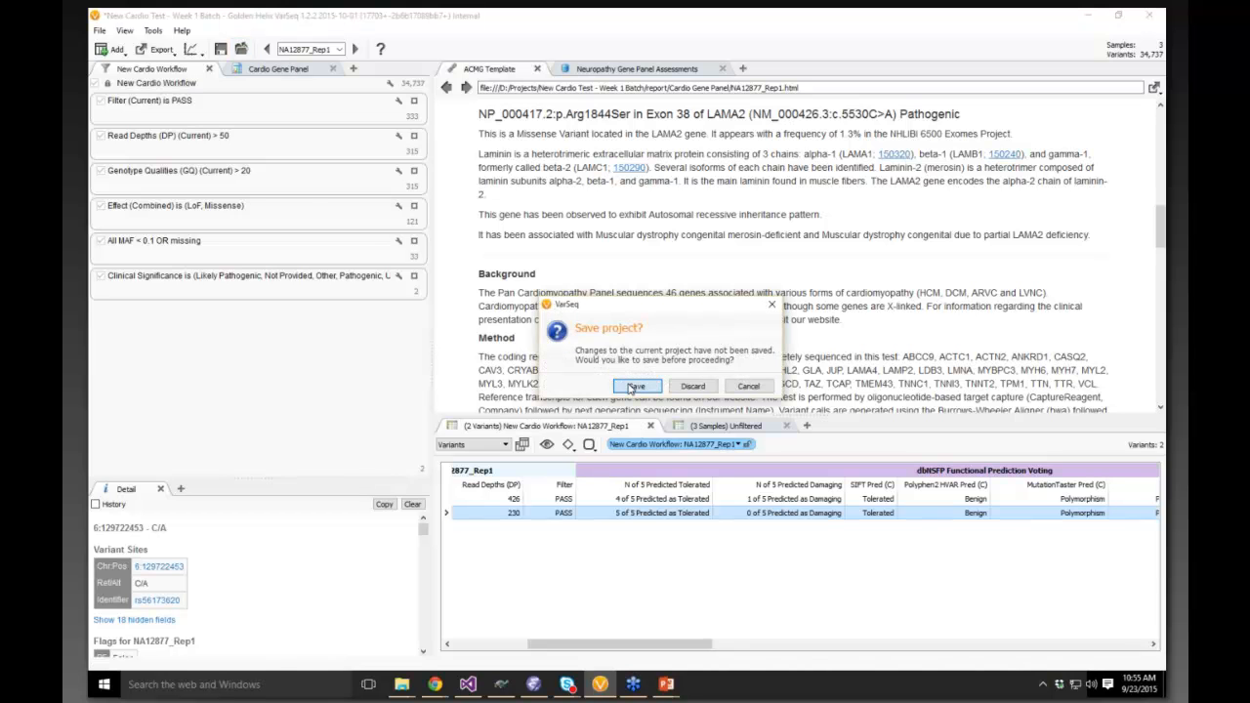
click(633, 387)
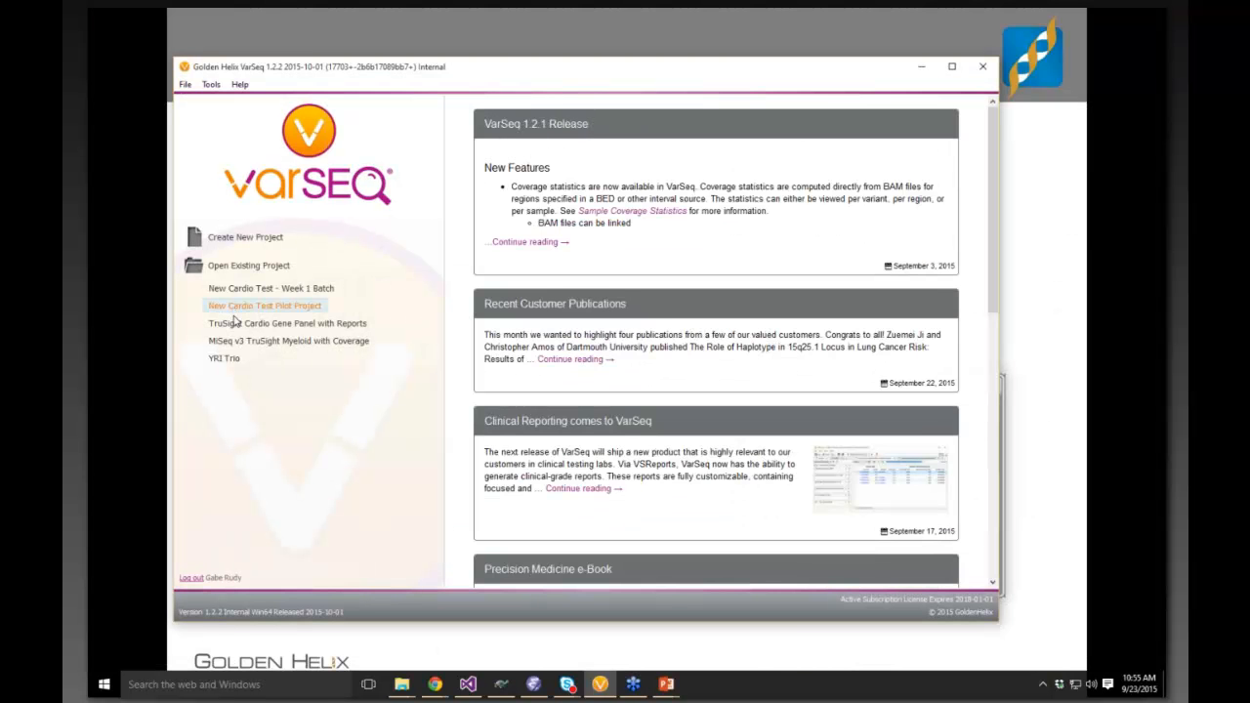
click(234, 327)
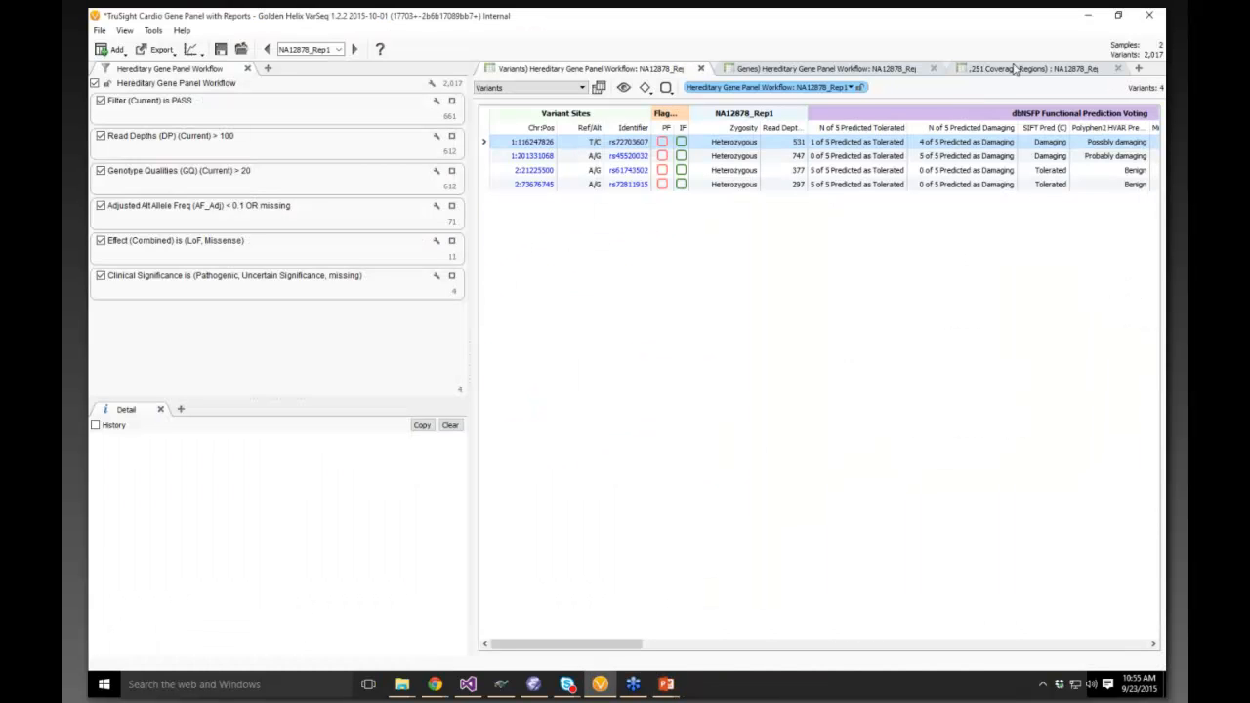
- Examine the per-region depth and coverage statistics in the Coverage Regions table
click(1013, 70)
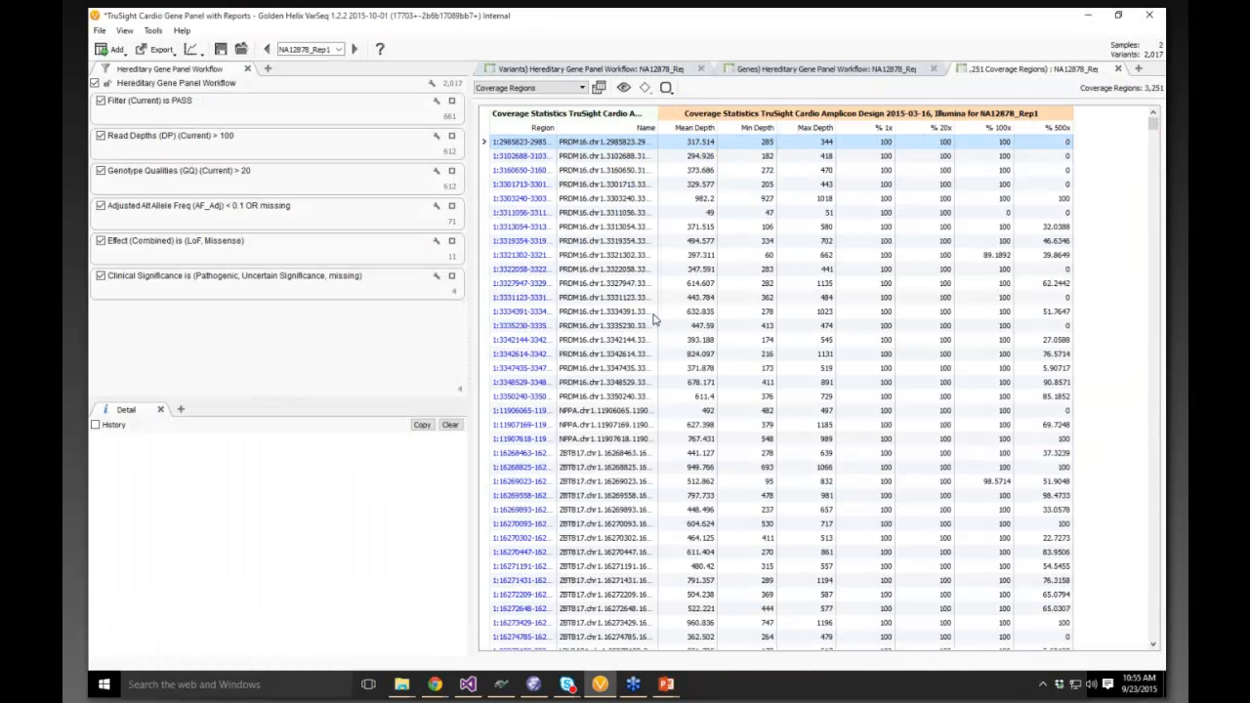
scroll(655, 319, down, 10)
scroll(586, 235, up, 10)
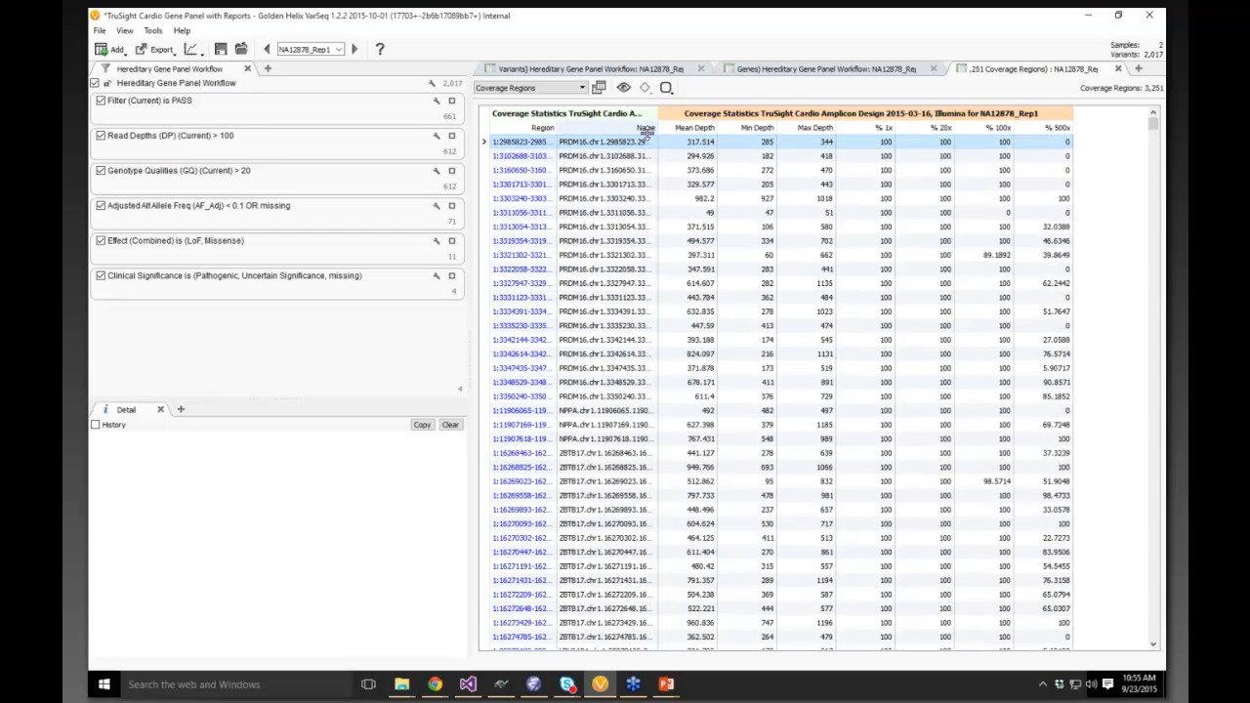
- Switch the variants-by-genes table to Samples and display the coverage details of sample NA12877_Rep1
click(848, 71)
click(532, 88)
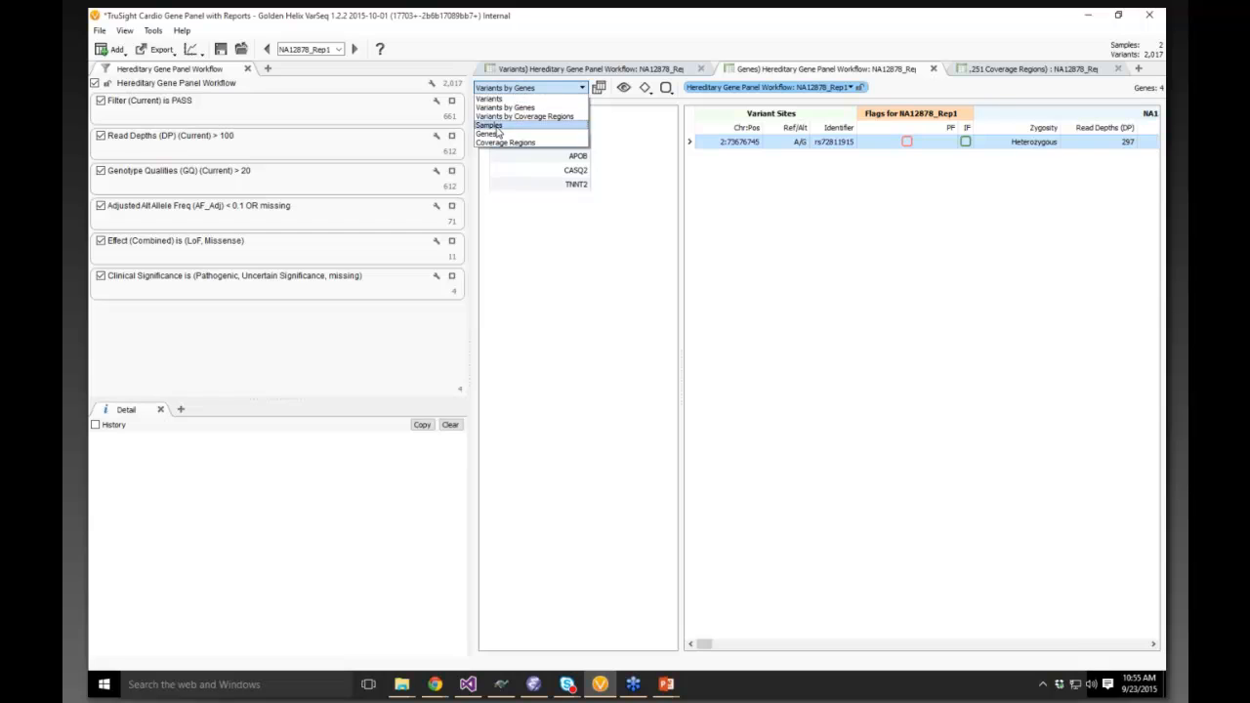
click(517, 143)
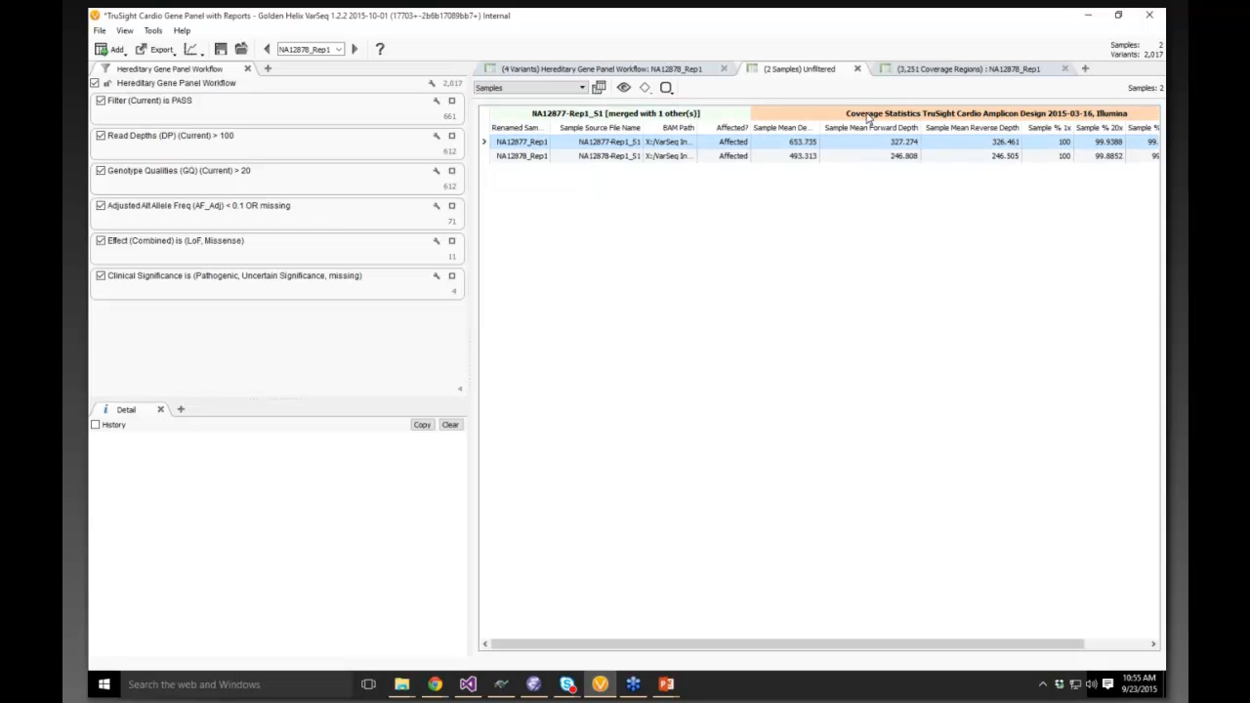
click(536, 158)
click(547, 146)
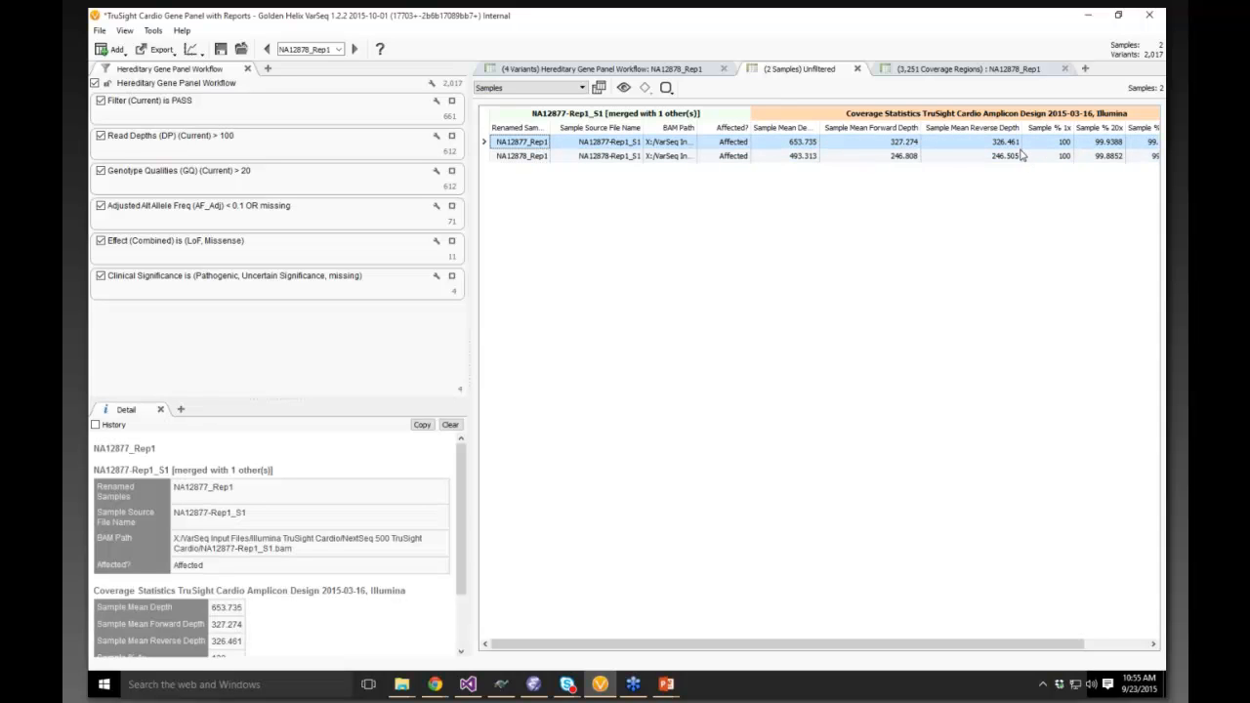
click(988, 70)
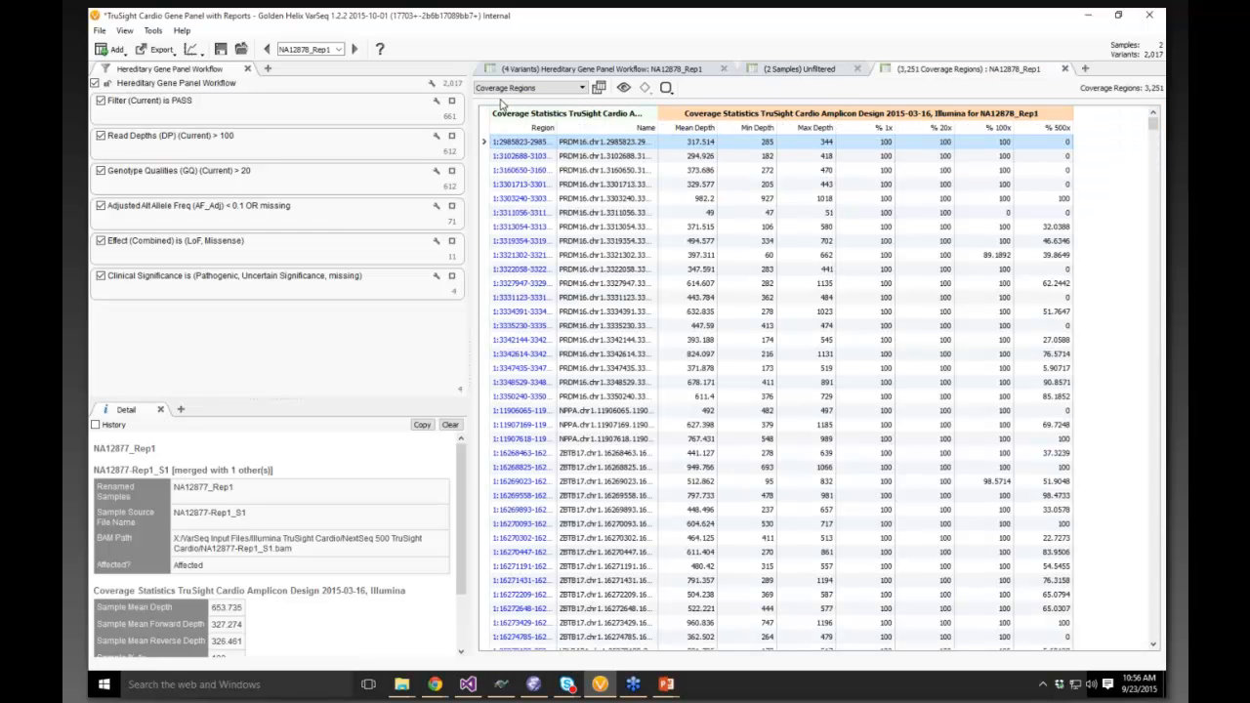
click(529, 145)
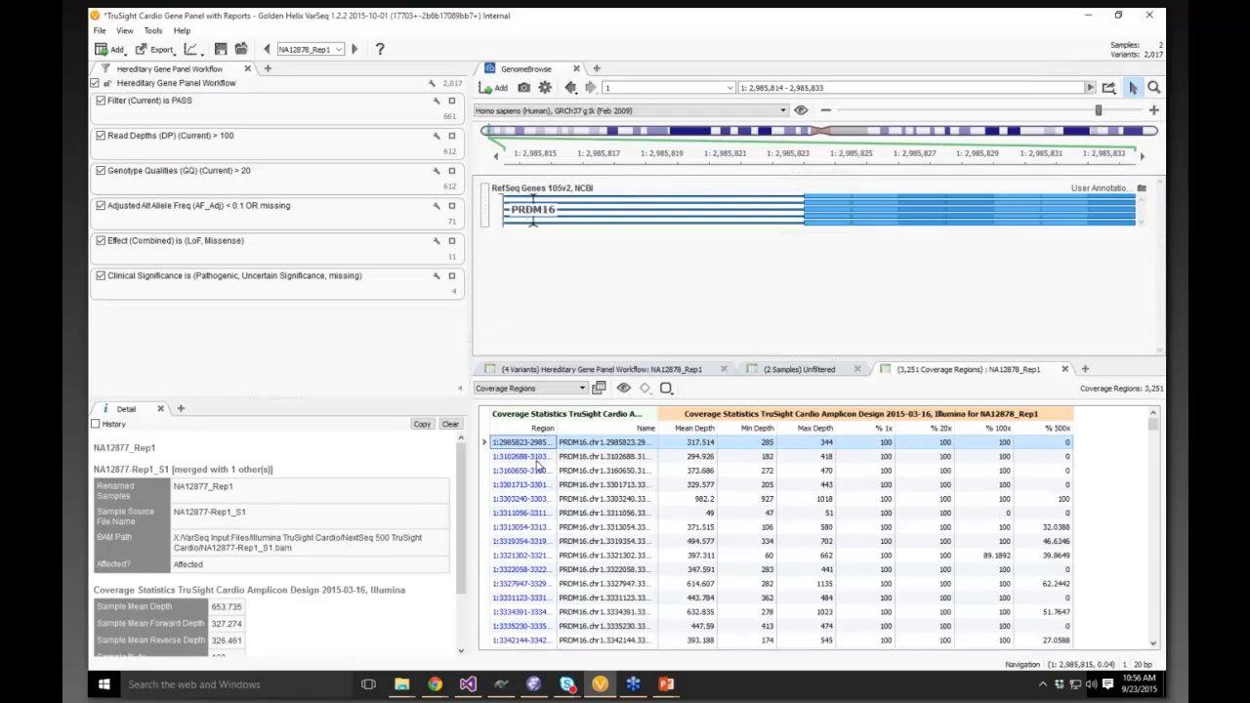
click(540, 463)
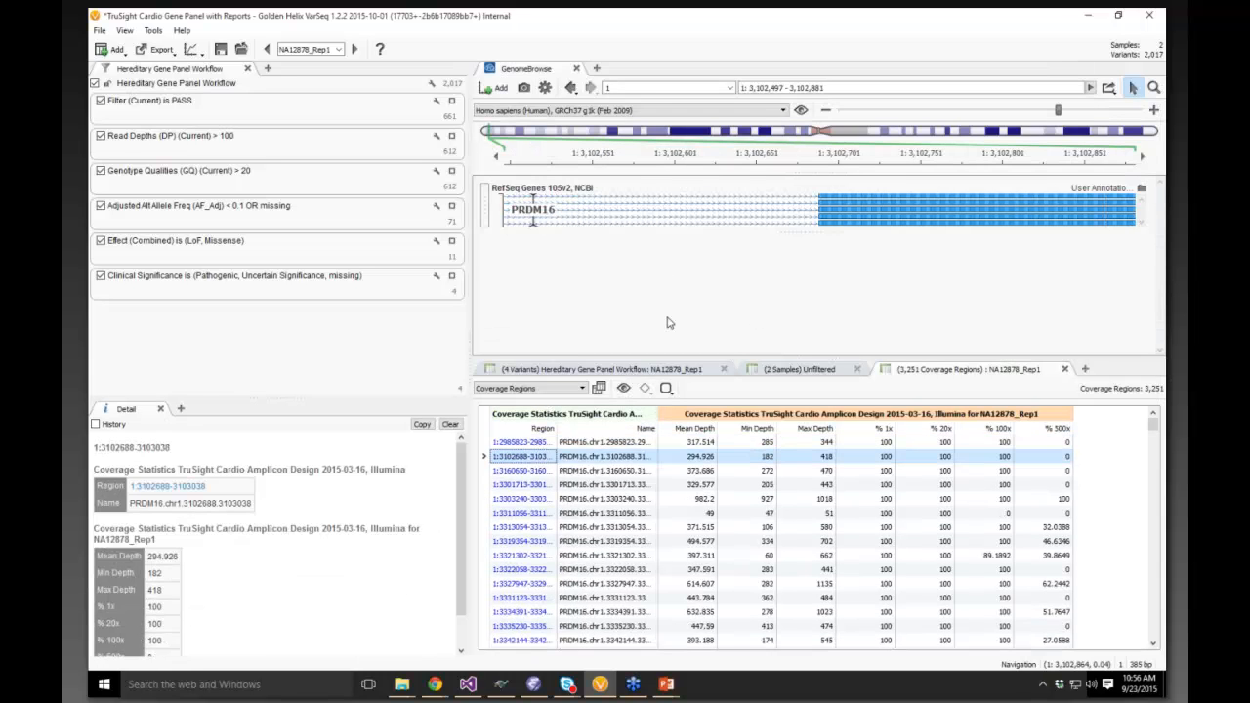
- Browse the GenomeBrowse data sources to the NextSeq 500 TruSight Cardio folder within Illumina TruSight Cardio
click(495, 88)
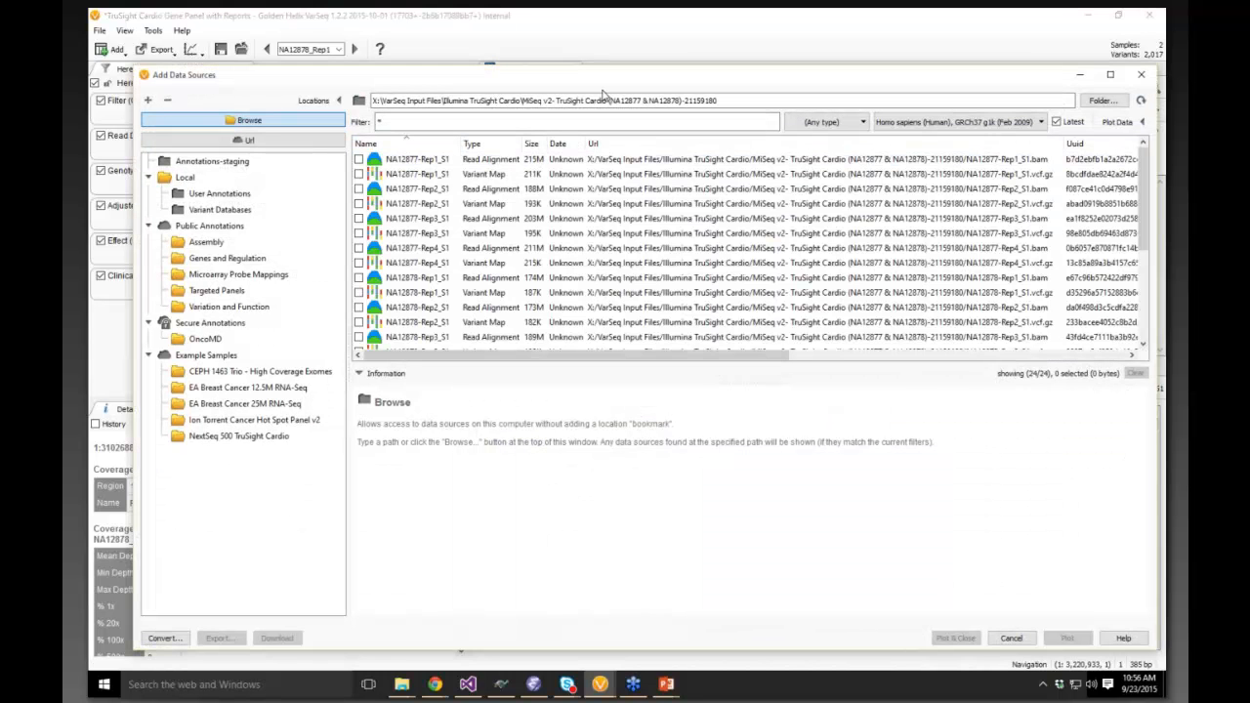
click(1102, 101)
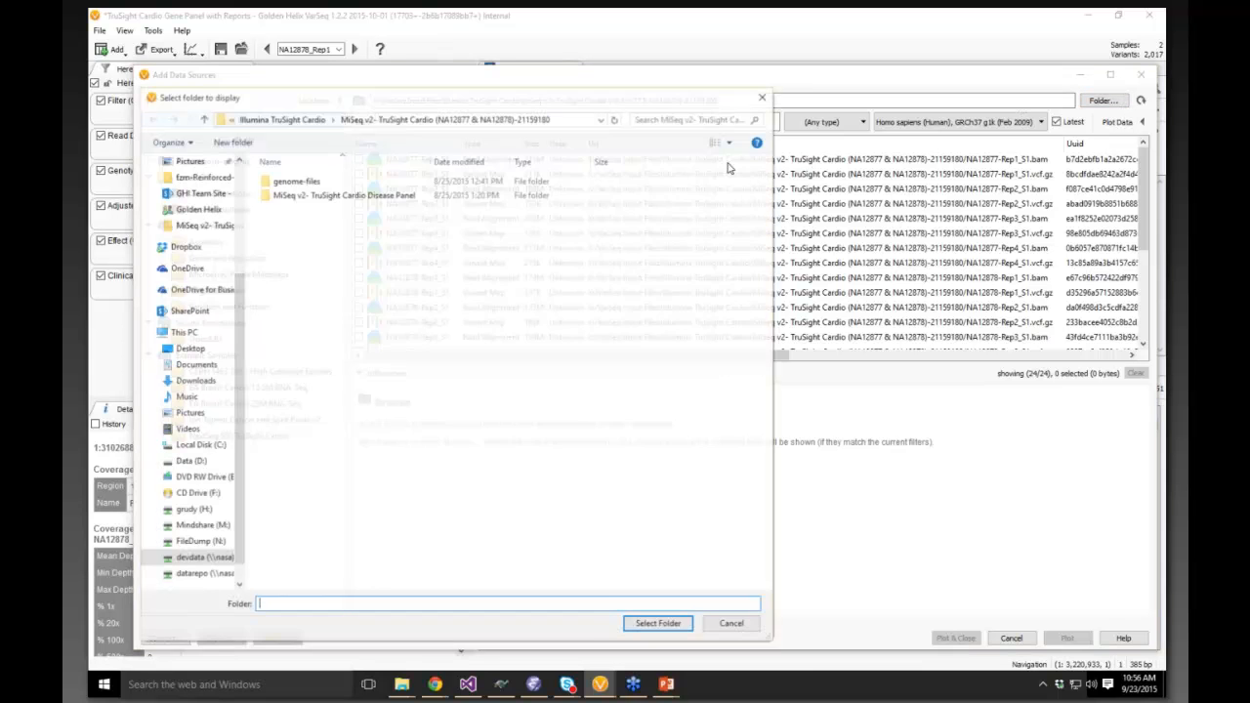
click(318, 118)
double_click(313, 194)
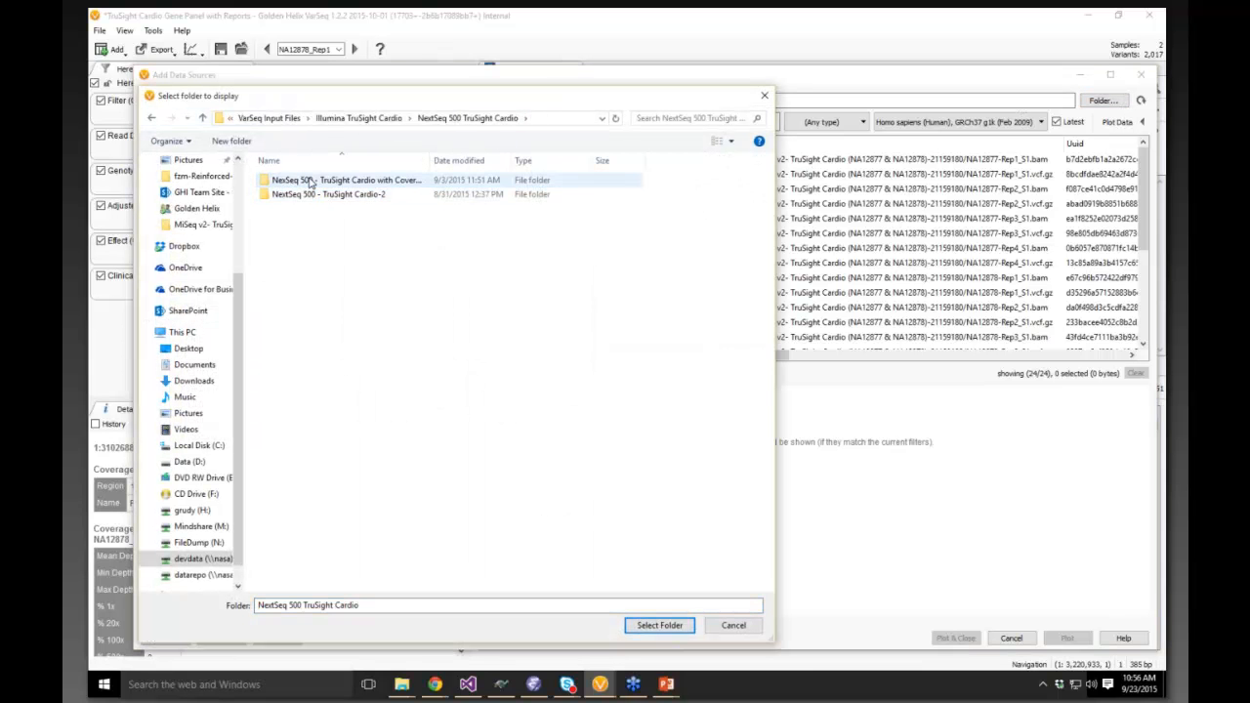
double_click(314, 181)
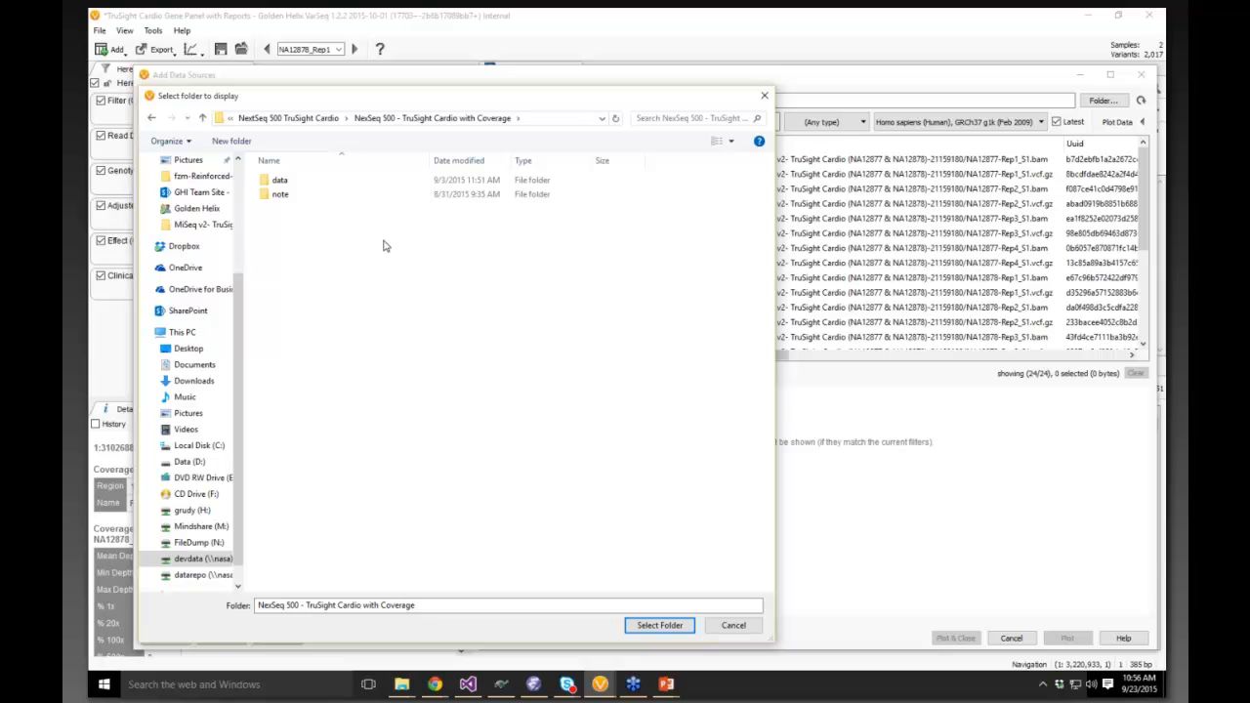
click(312, 119)
click(335, 194)
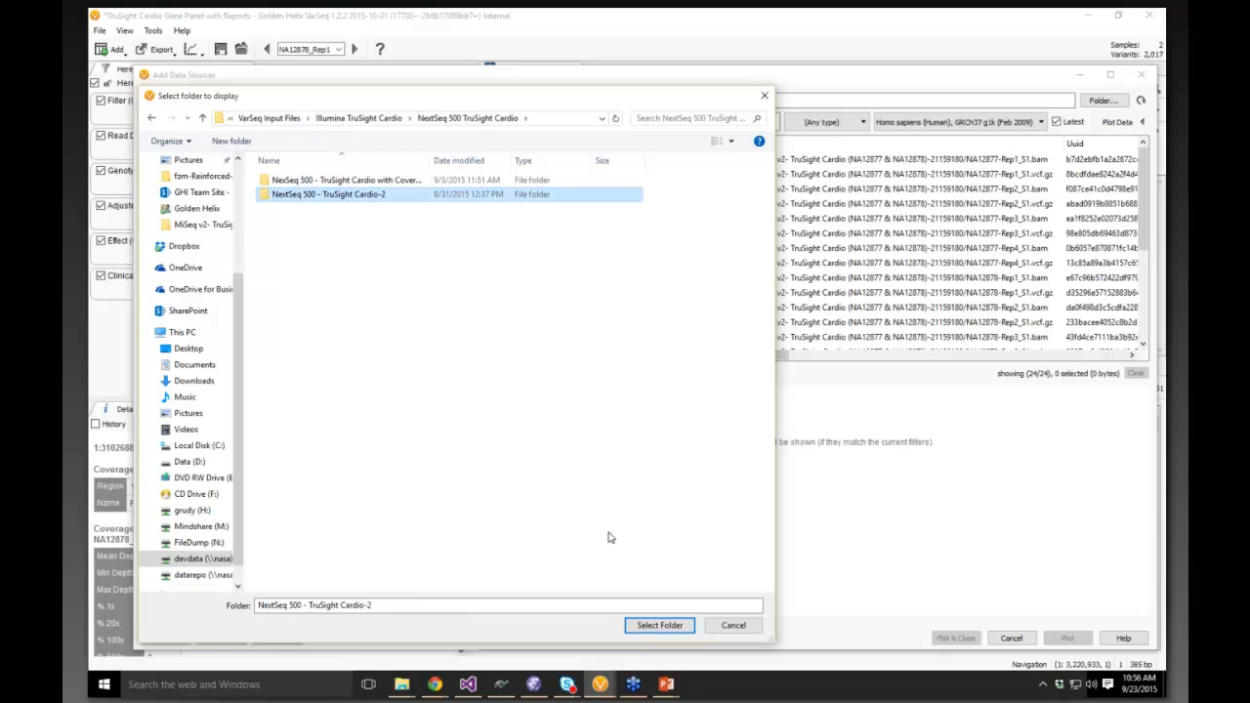
click(649, 625)
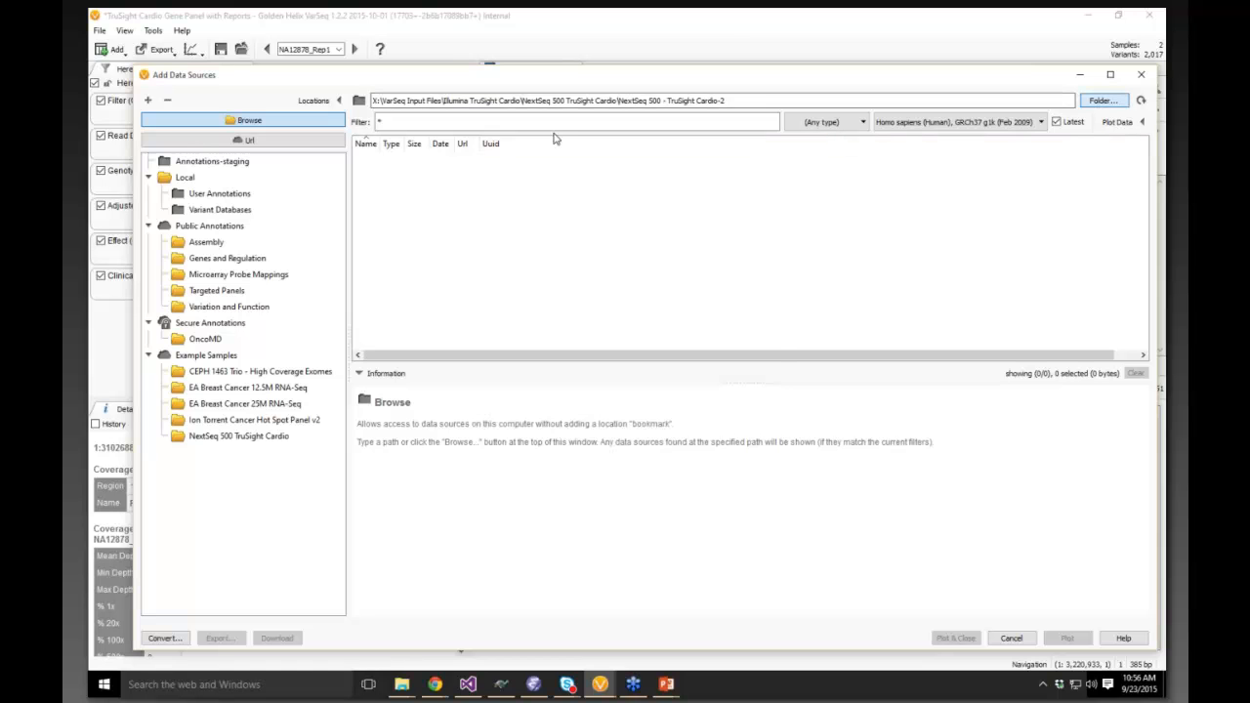
click(308, 120)
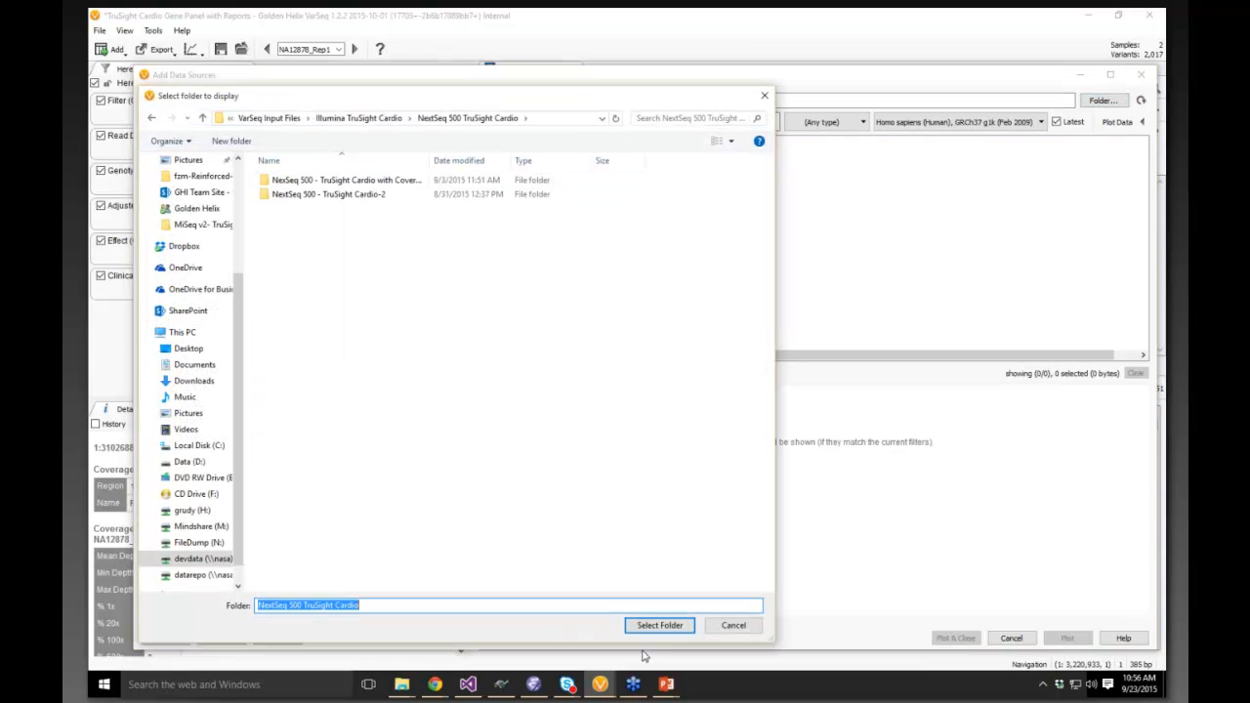
click(651, 627)
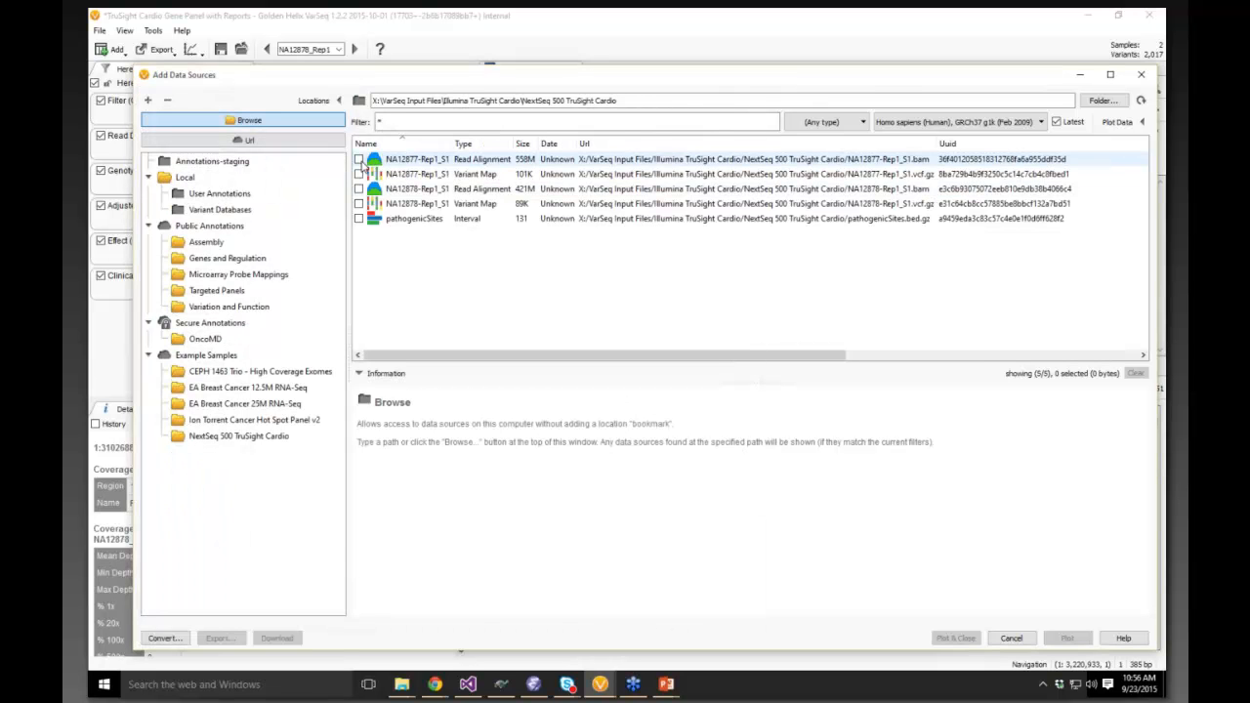
- Plot the NA12878-Rep1_S1 variant map from that folder in GenomeBrowse
click(359, 160)
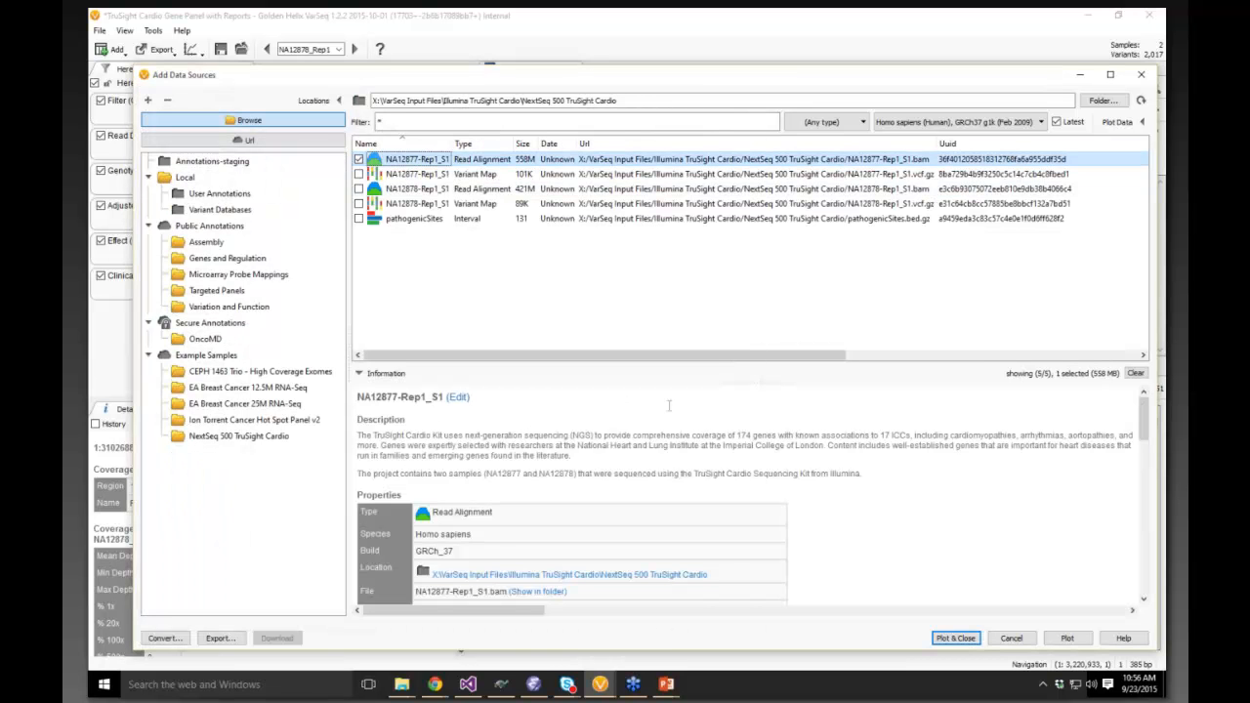
click(359, 203)
click(957, 638)
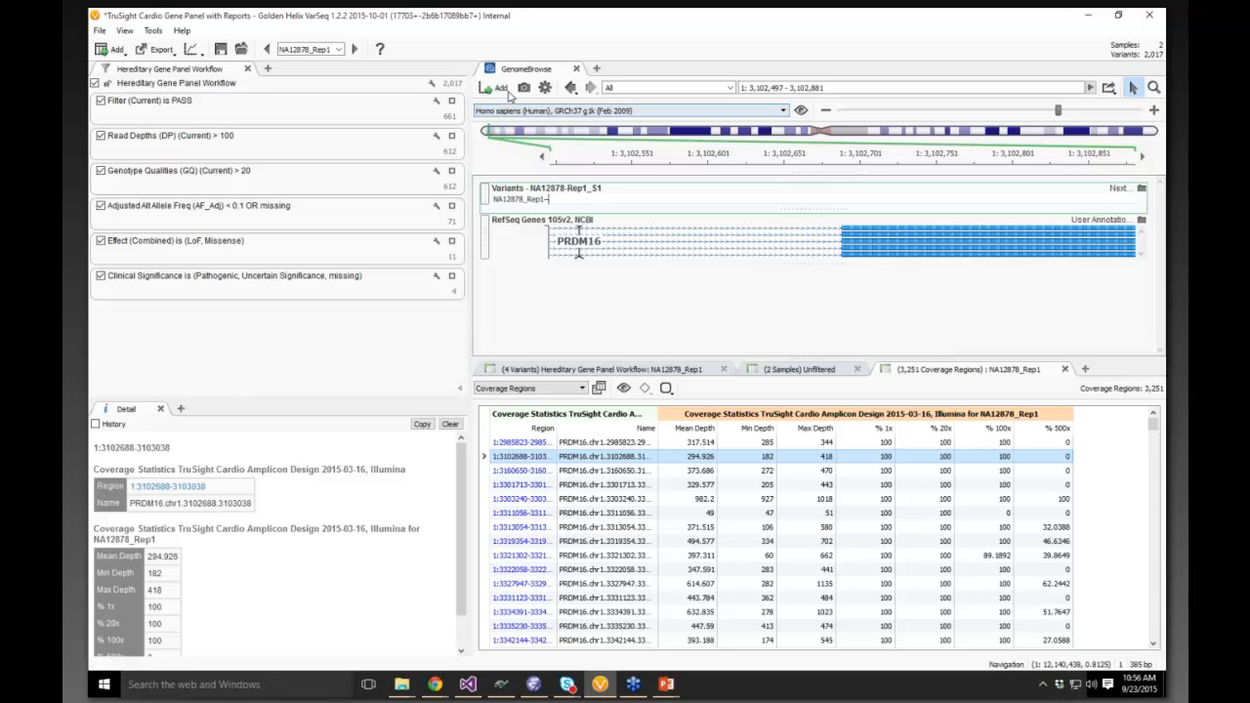
- Plot the TruSight Cardio Amplicon Design 2015-03-16, Illumina interval track from the public Targeted Panels annotations
click(496, 88)
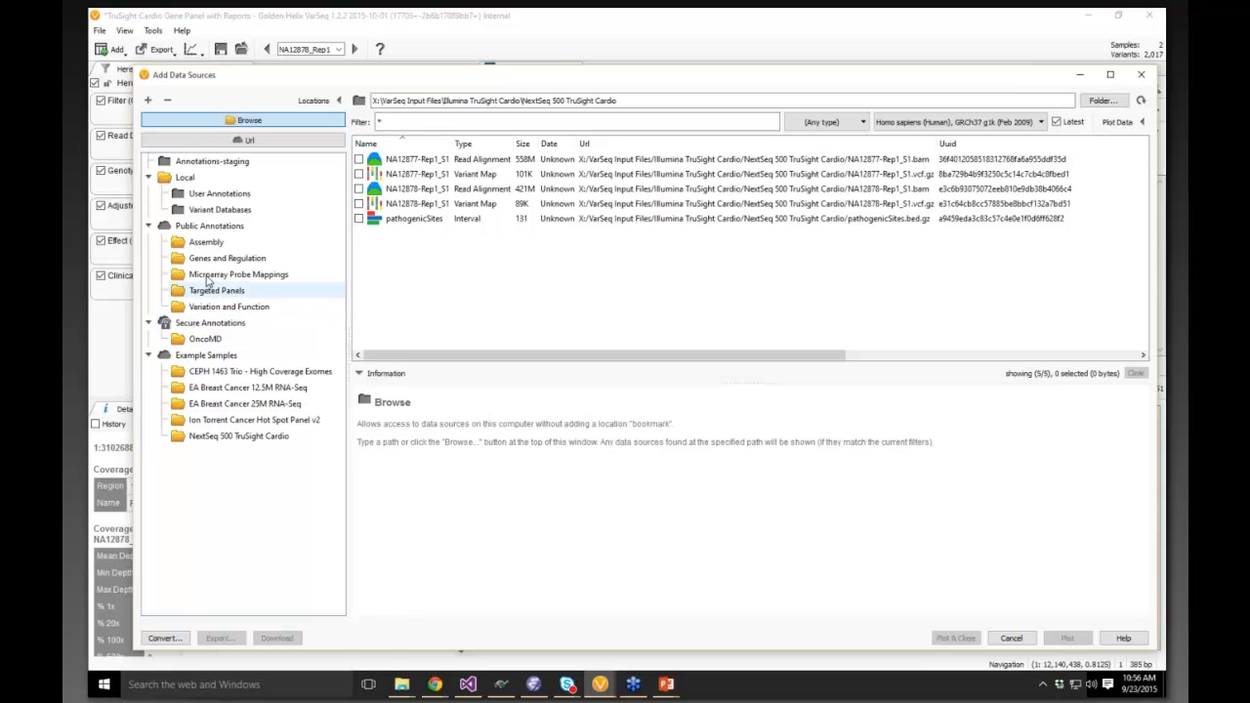
click(207, 293)
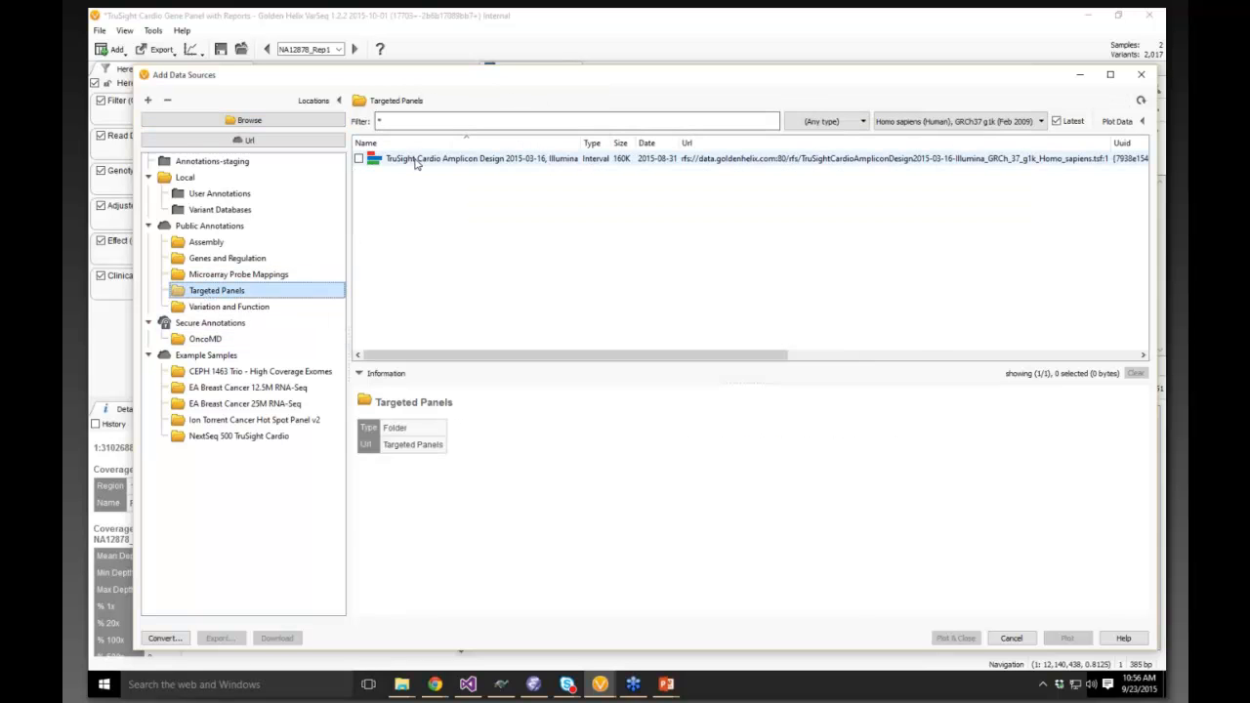
click(358, 158)
click(955, 638)
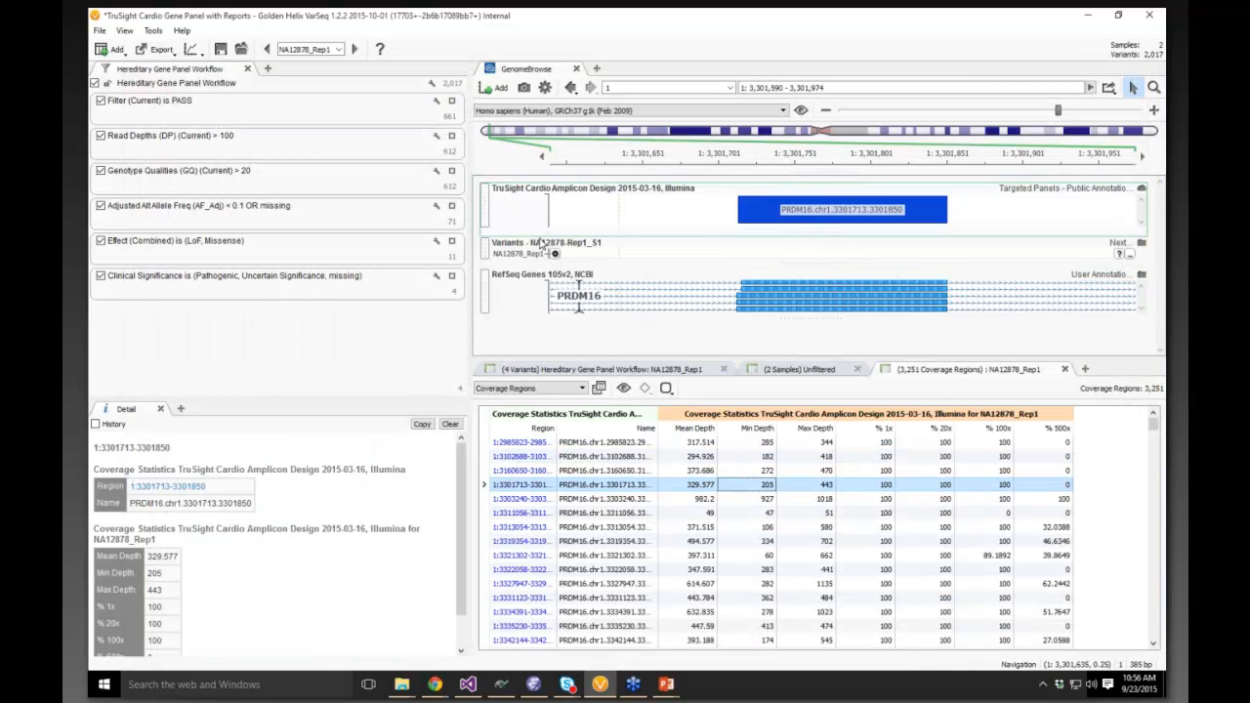
- Plot the NA12878-Rep1_S1 read alignment from the NextSeq 500 TruSight Cardio folder to show its coverage and pile-up
click(496, 88)
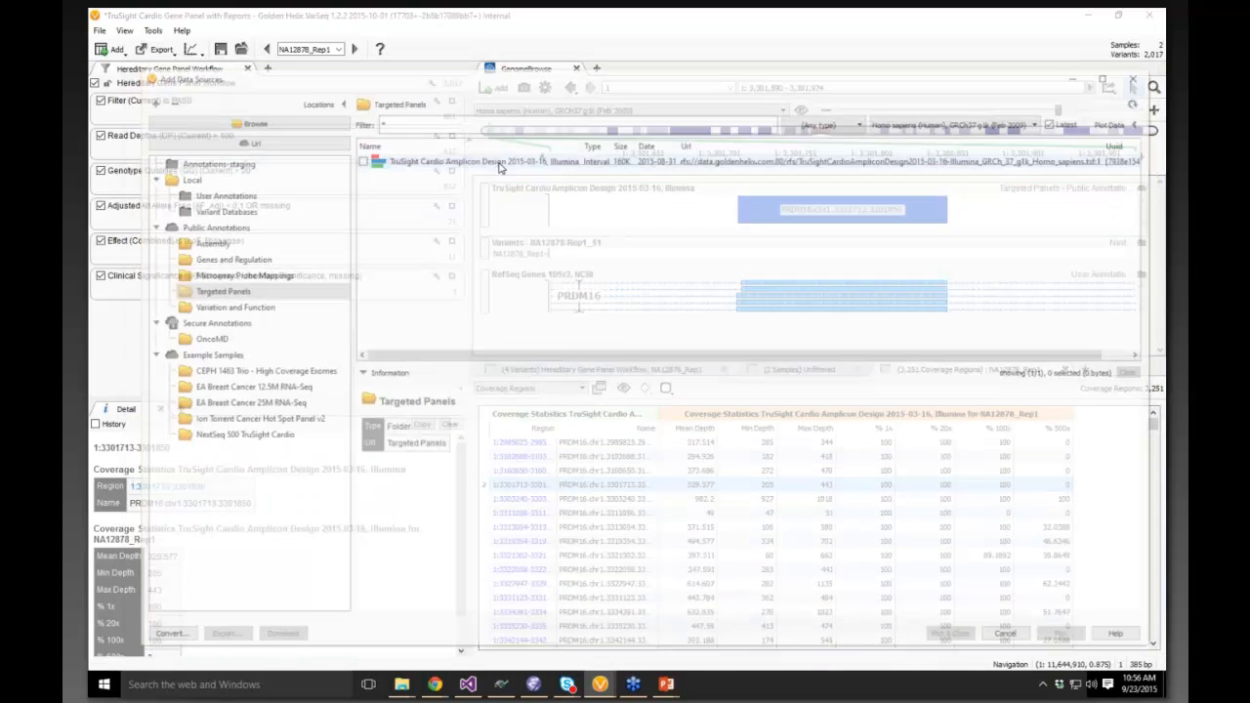
click(246, 120)
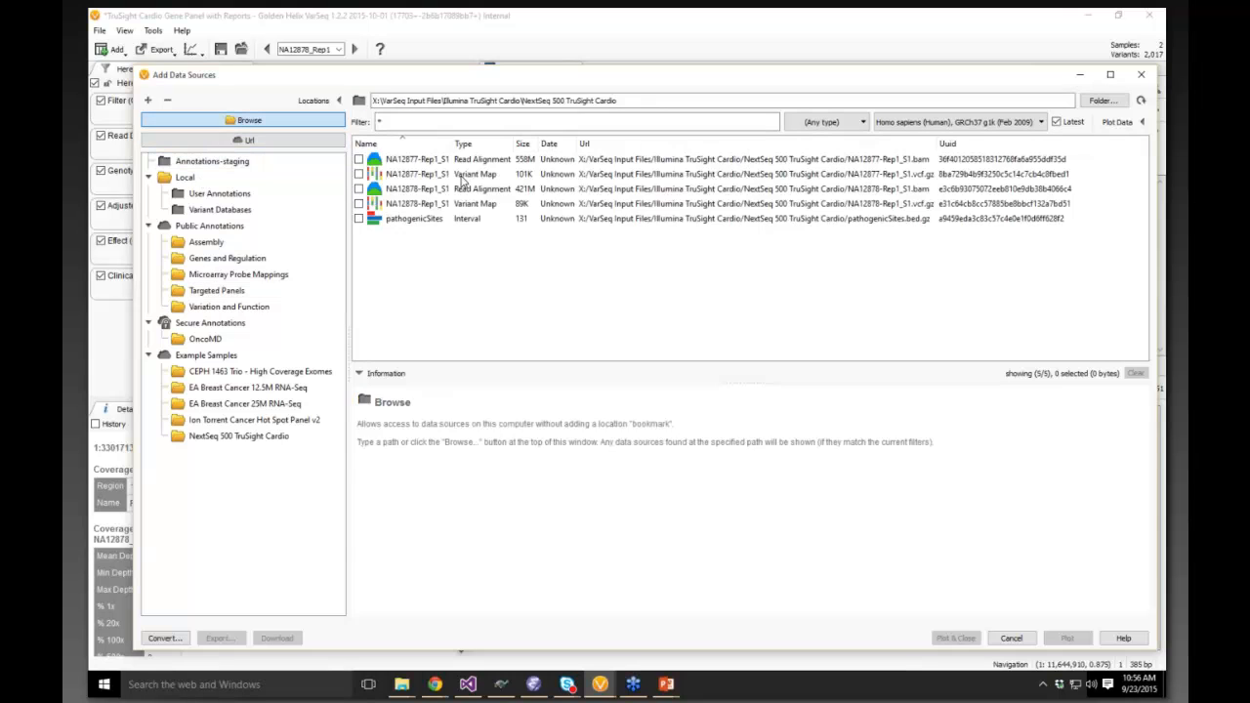
click(411, 159)
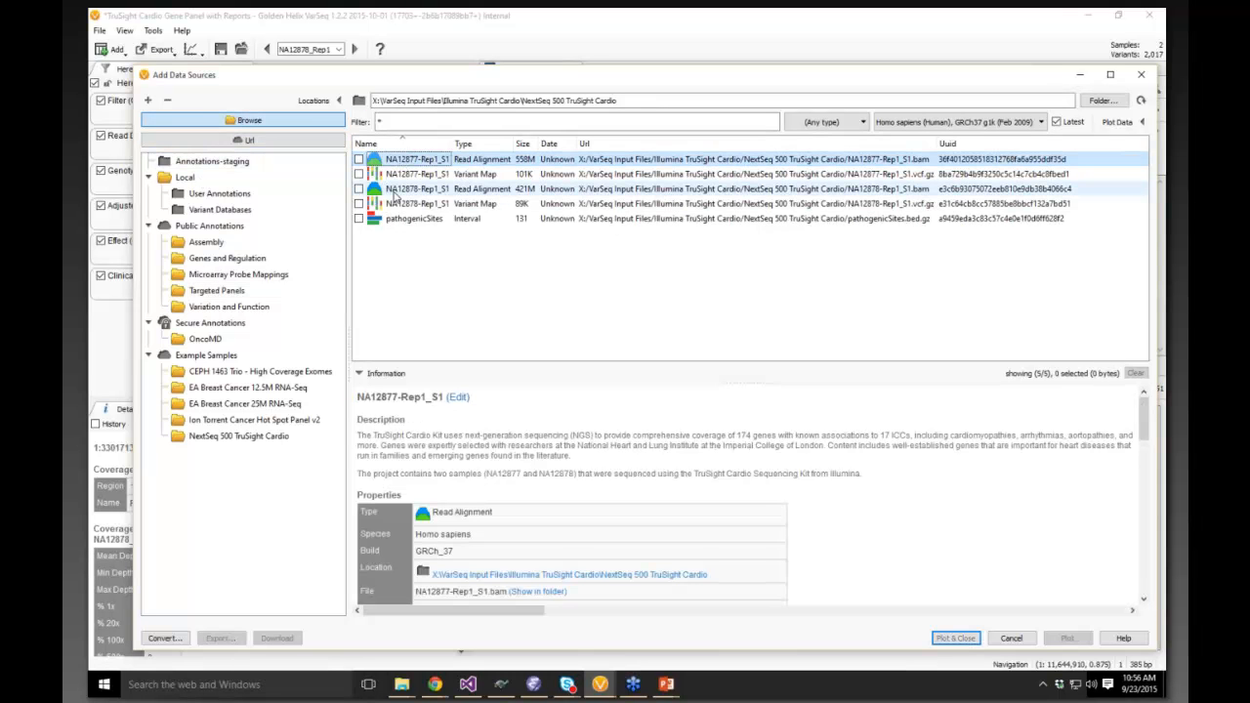
click(395, 189)
click(955, 638)
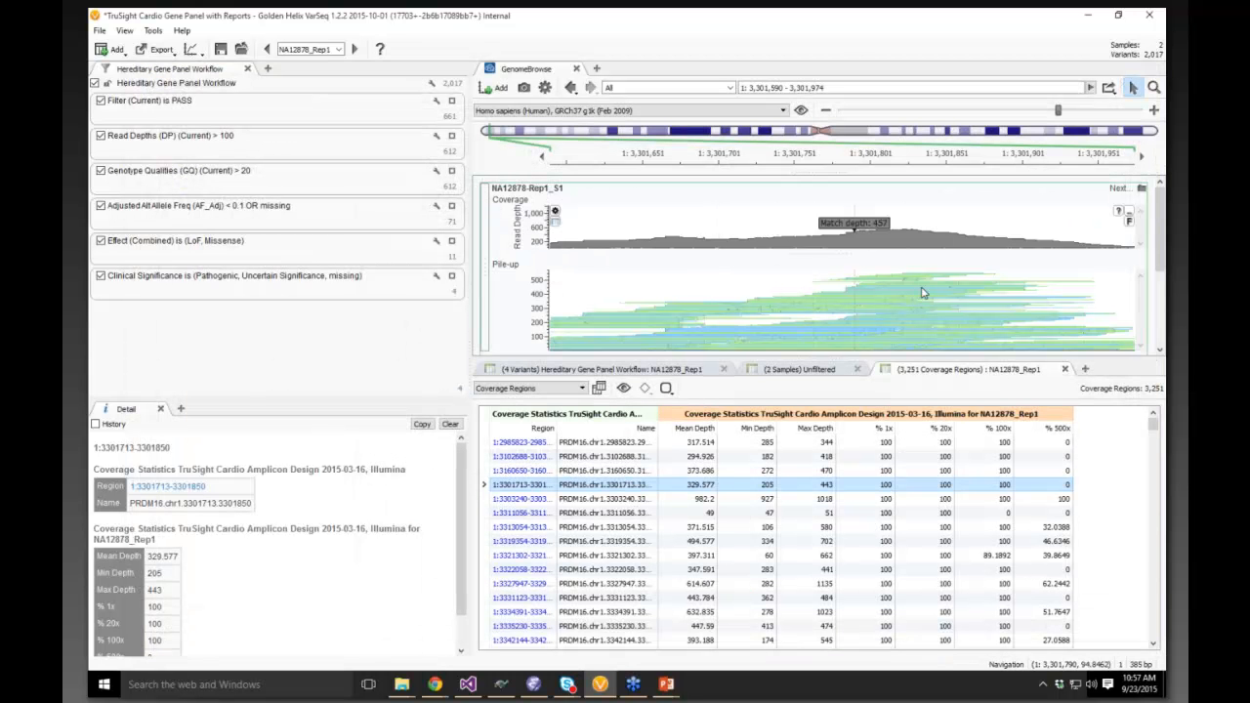
click(842, 514)
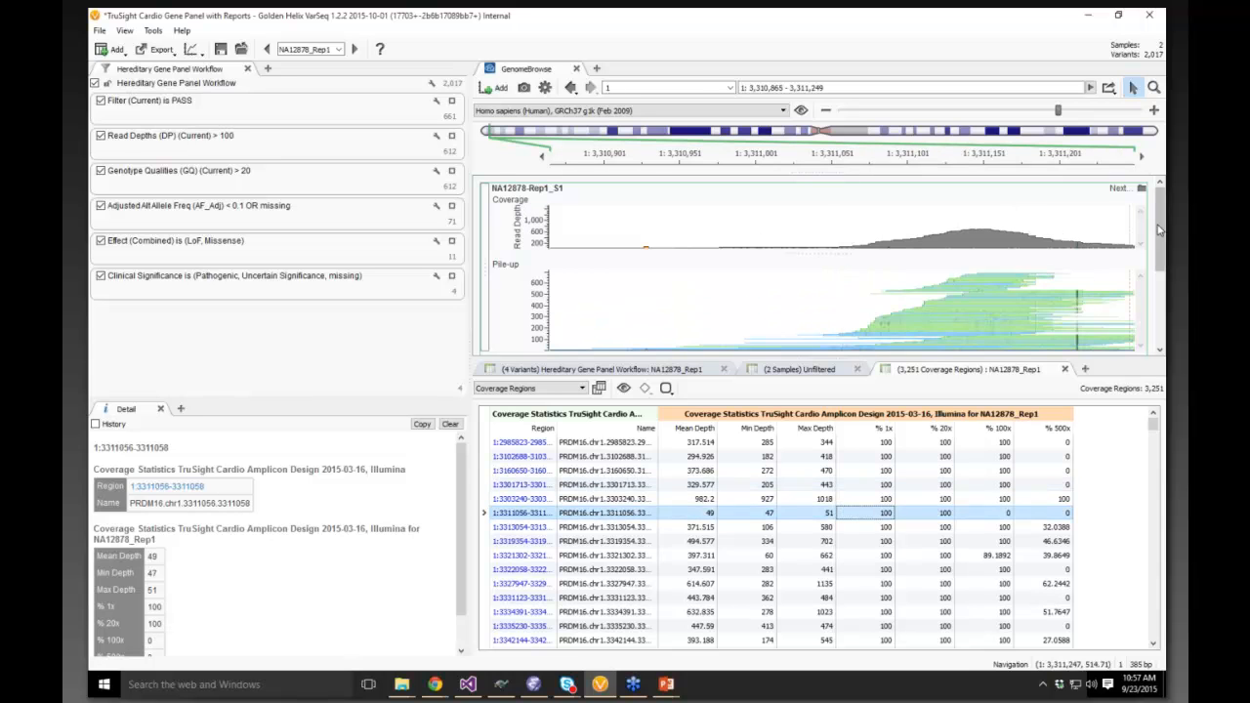
drag(883, 366, 879, 510)
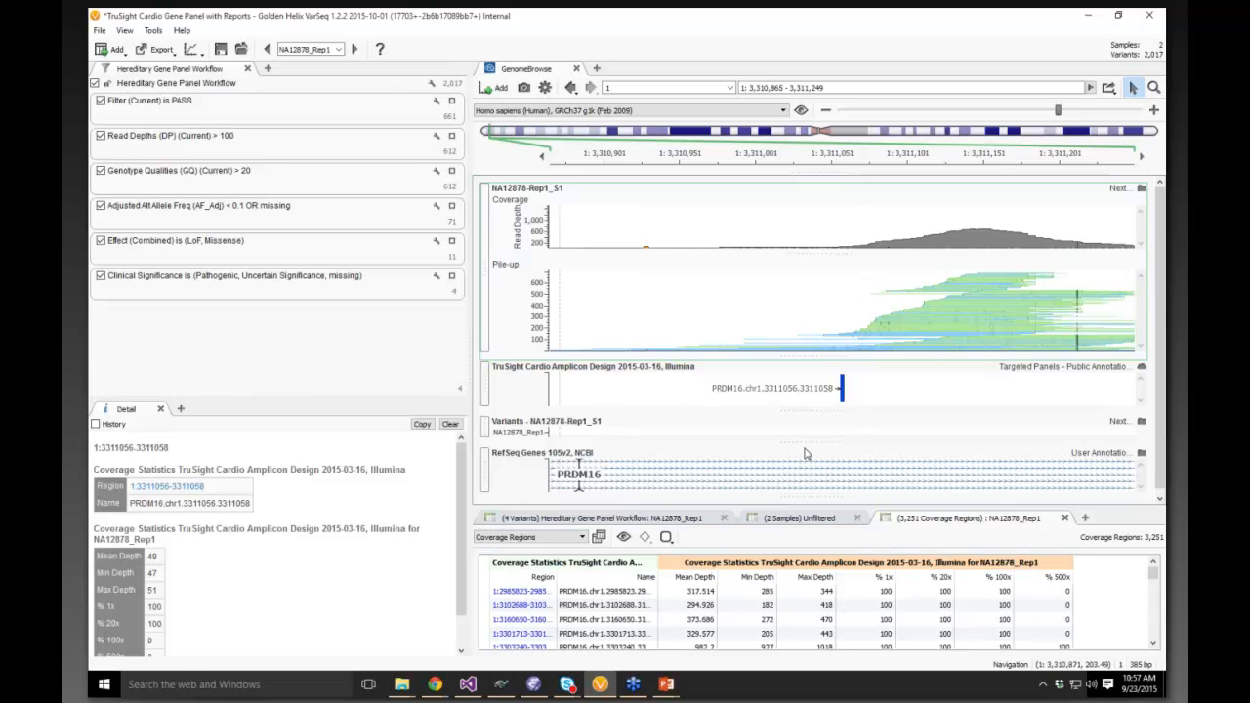
scroll(844, 389, up, 5)
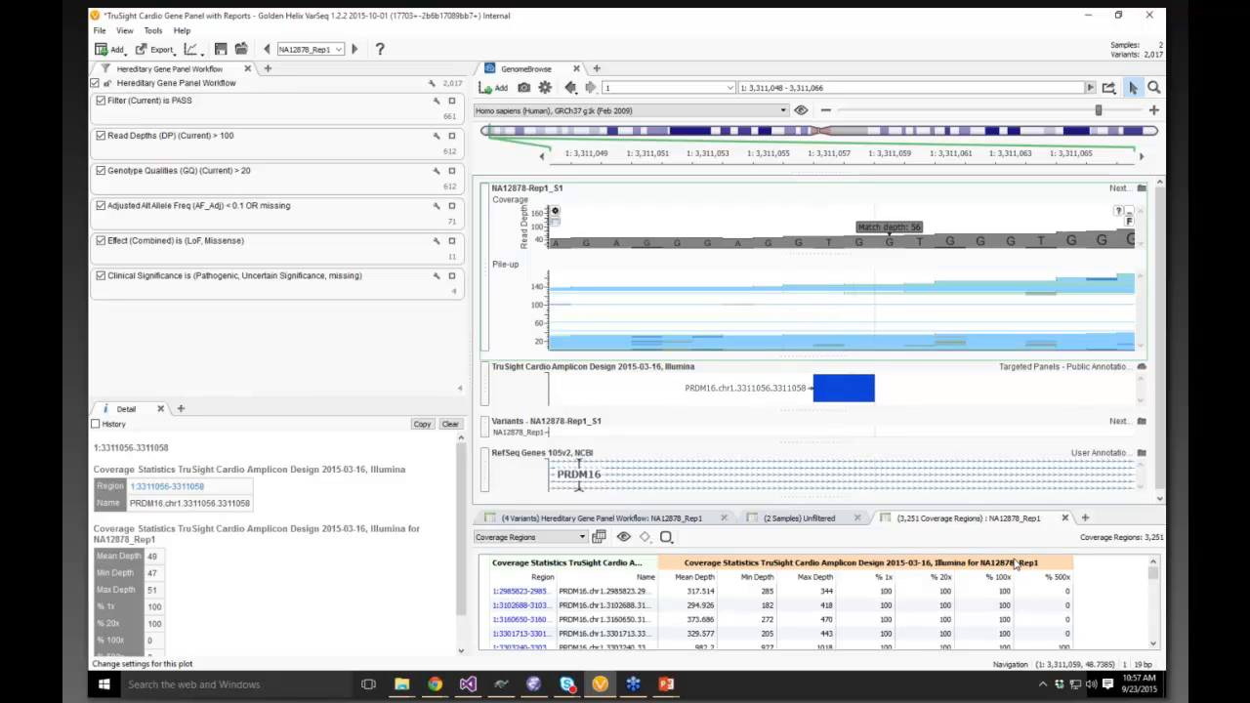
- Sort the coverage regions by % 100x in ascending order and show the first listed region in GenomeBrowse
click(1038, 621)
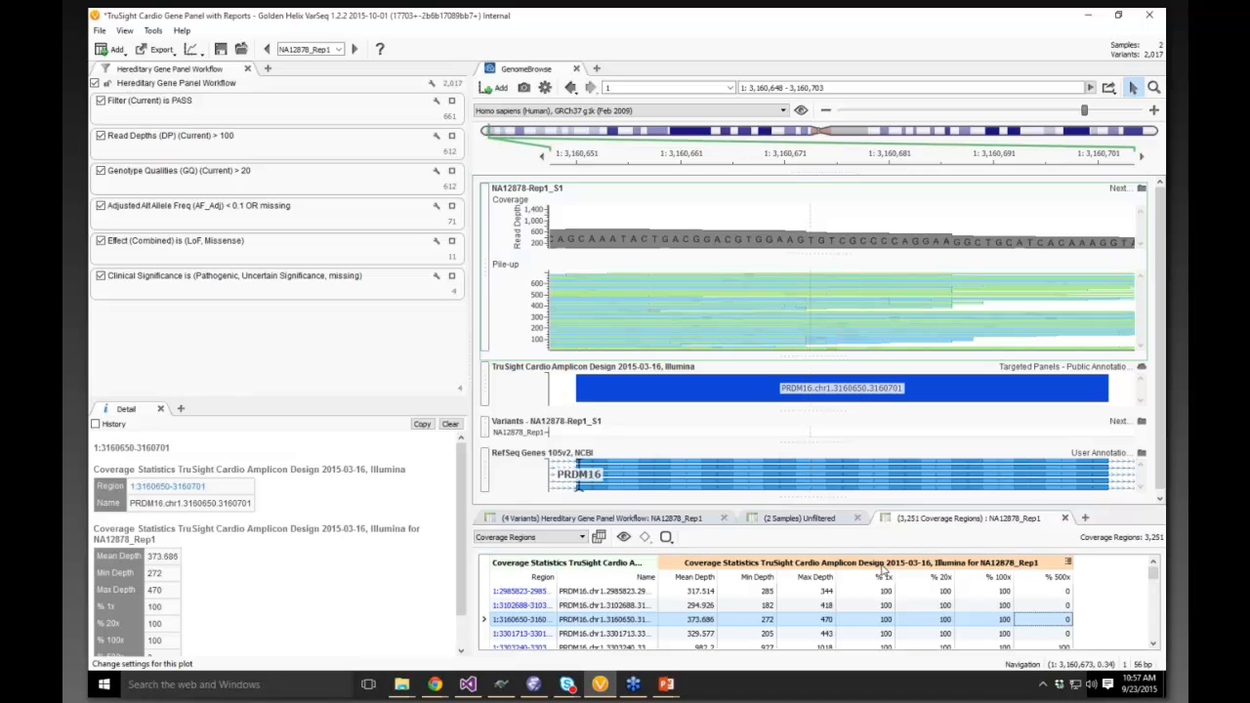
right_click(999, 582)
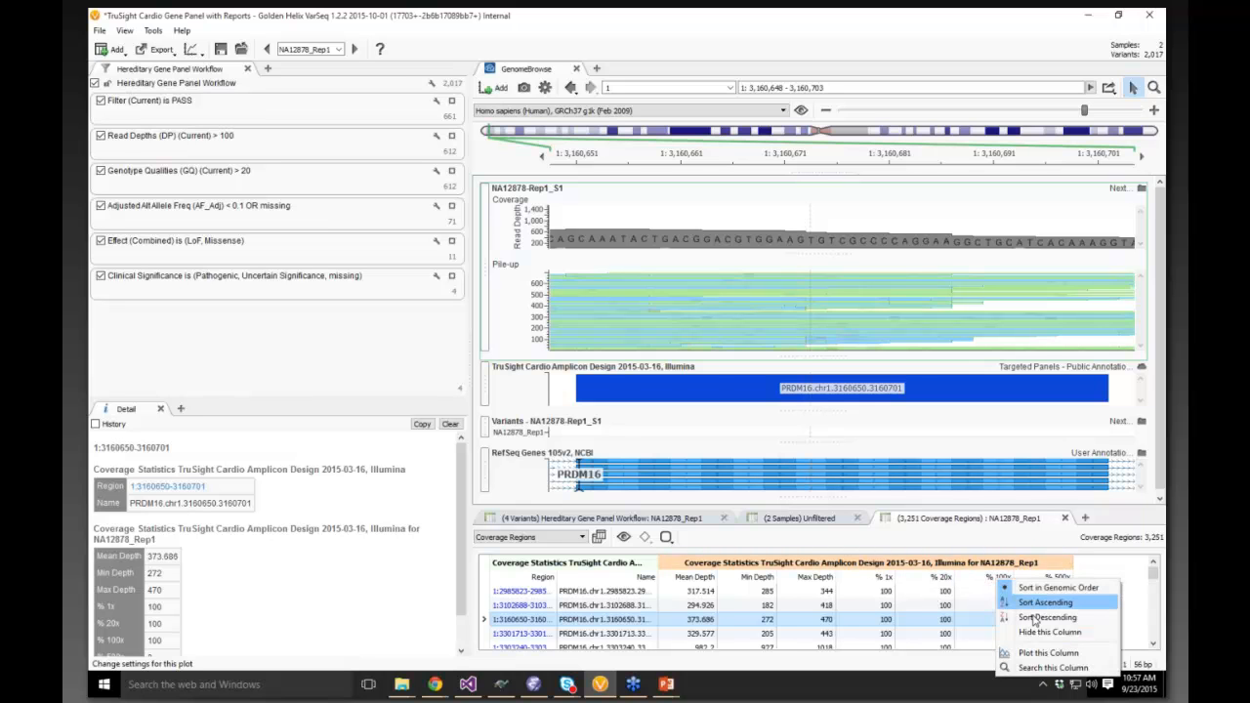
click(1033, 610)
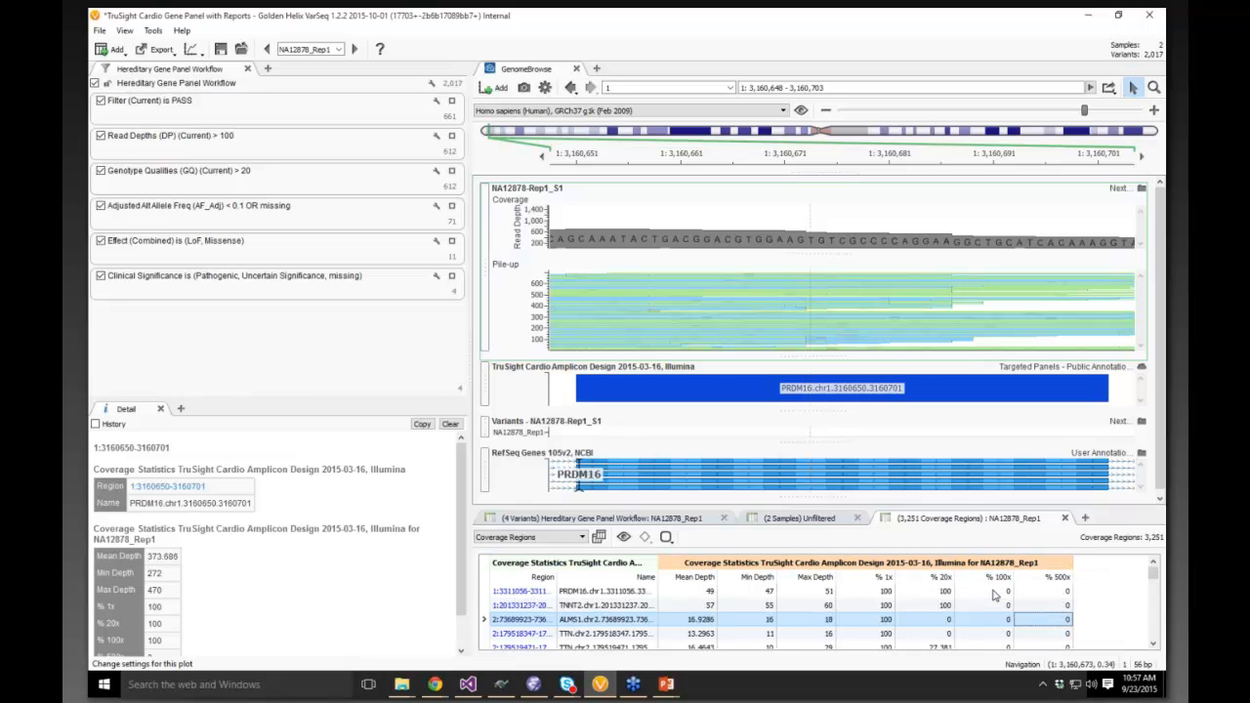
click(995, 593)
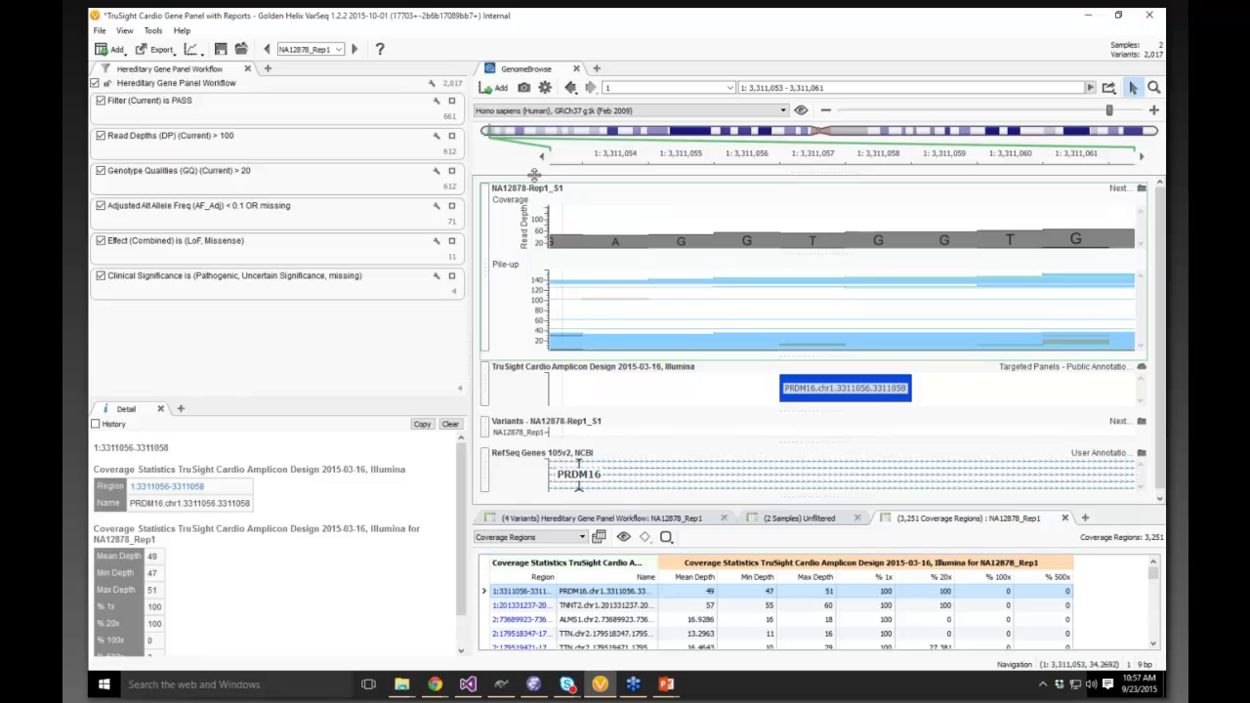
- Show filtered variant 1:201331068 in GenomeBrowse and examine the reads across its whole TNNT2 amplicon
click(626, 519)
click(531, 593)
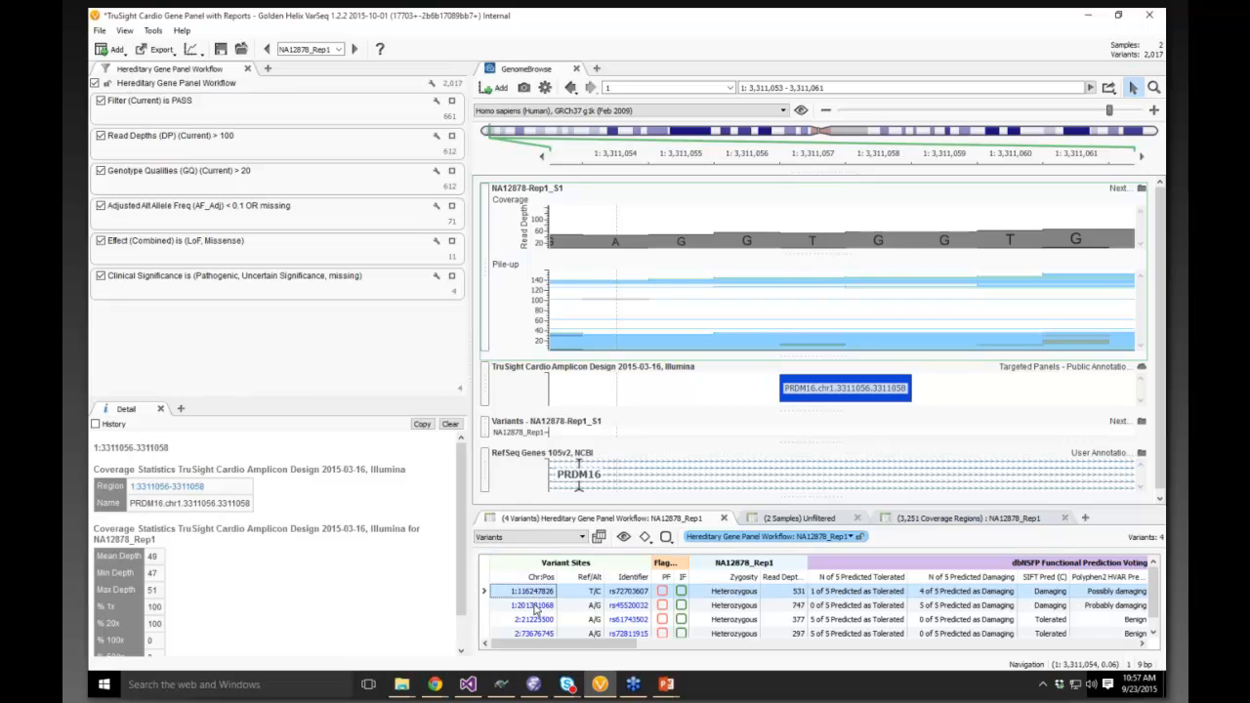
click(535, 607)
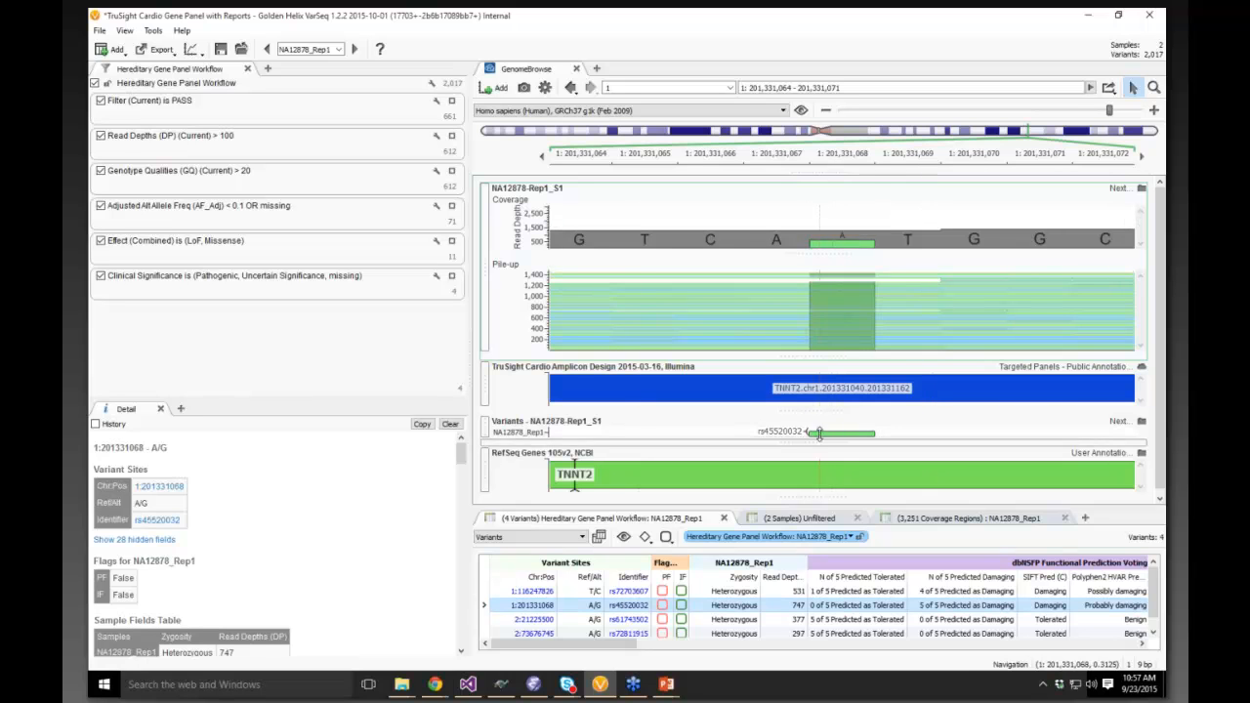
scroll(830, 486, down, 2)
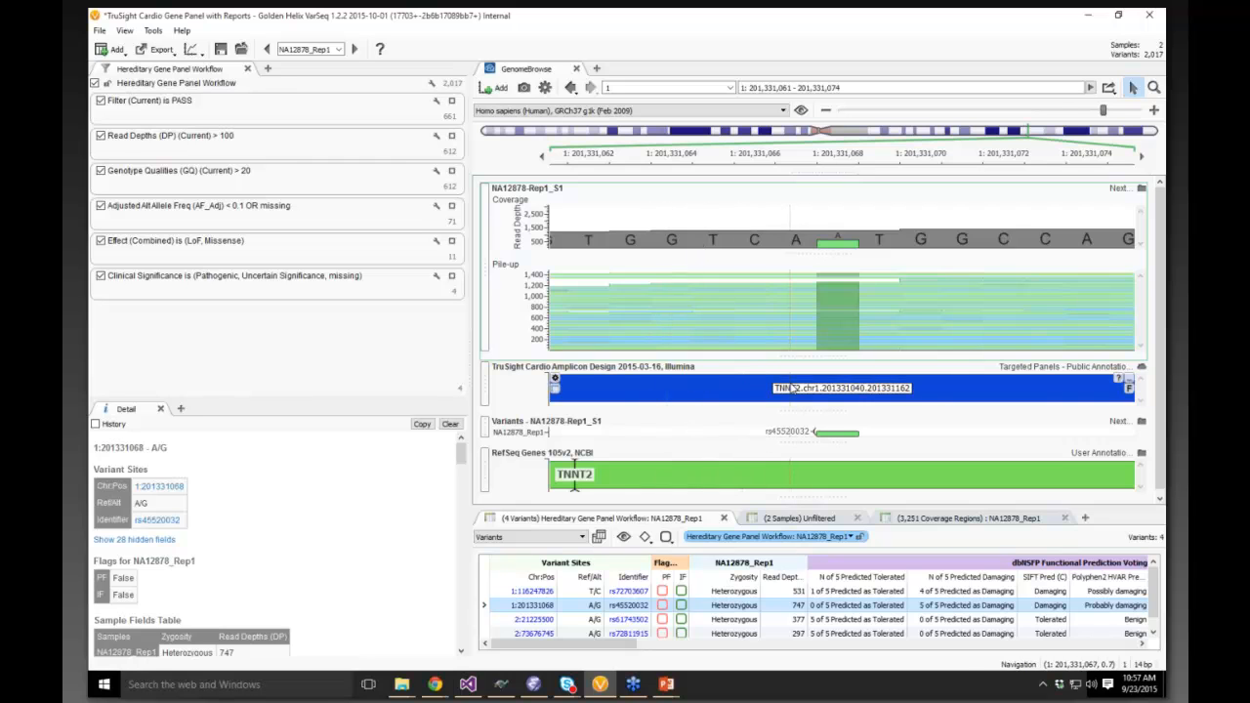
scroll(791, 388, down, 5)
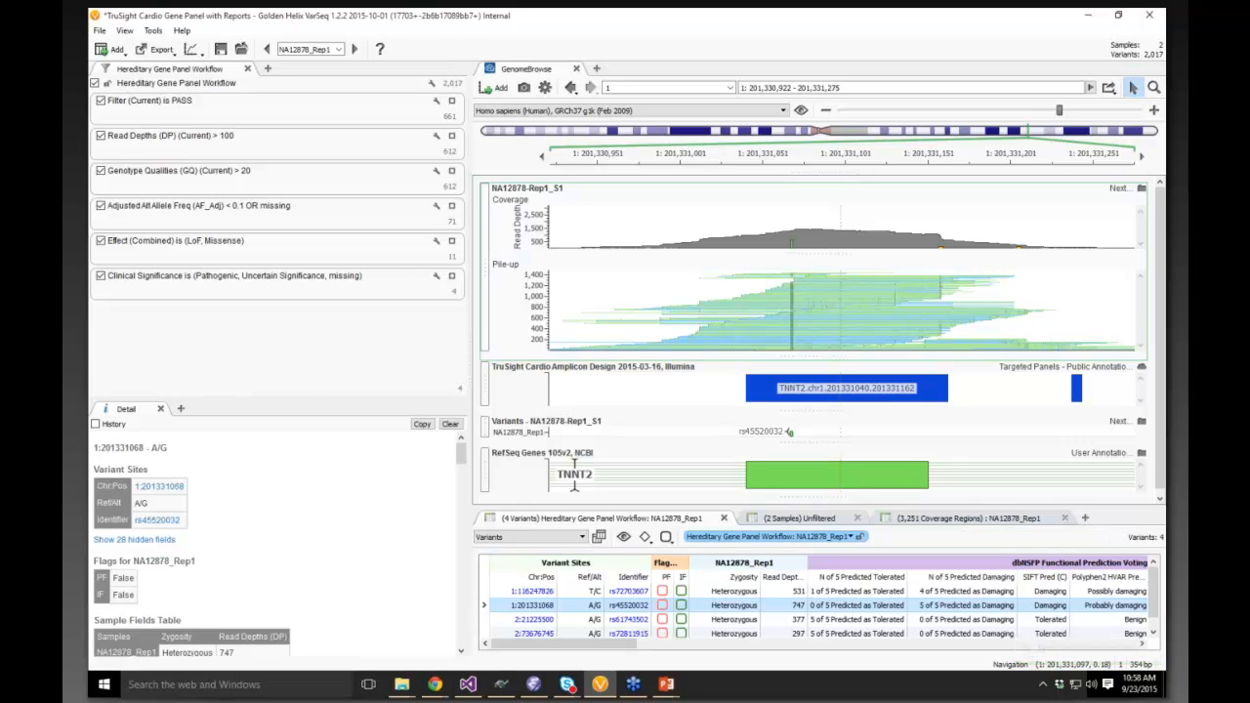
click(574, 476)
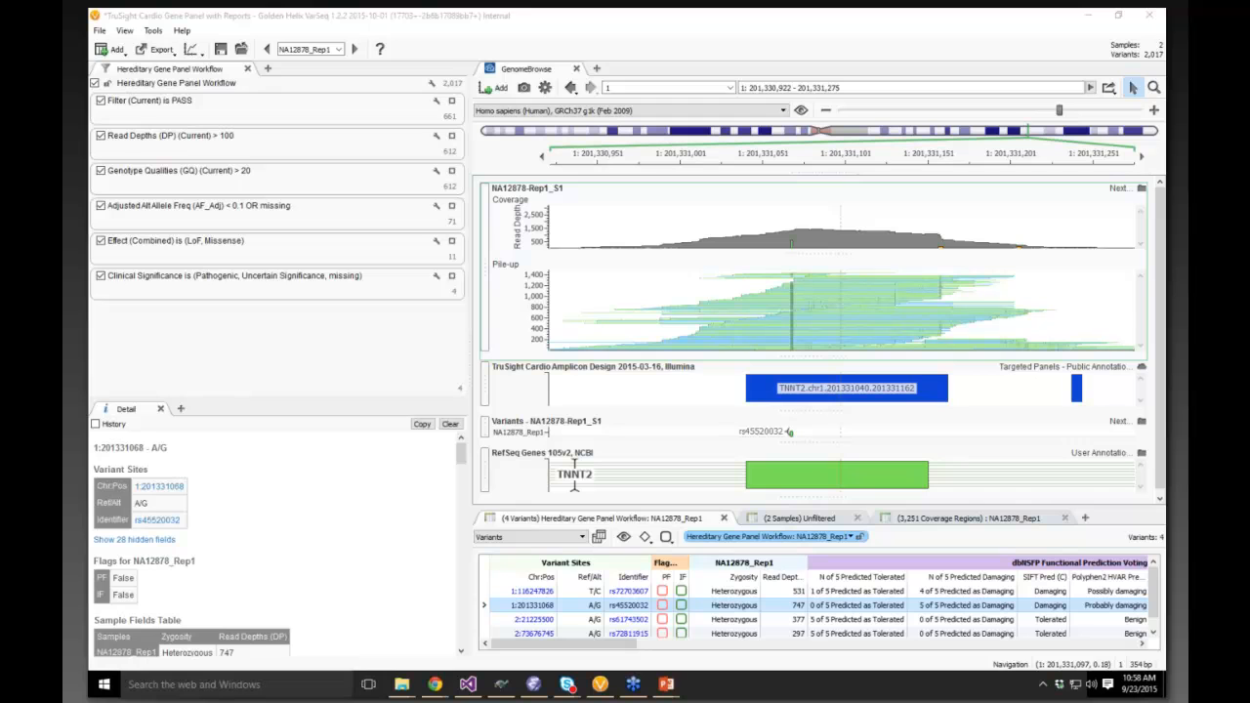